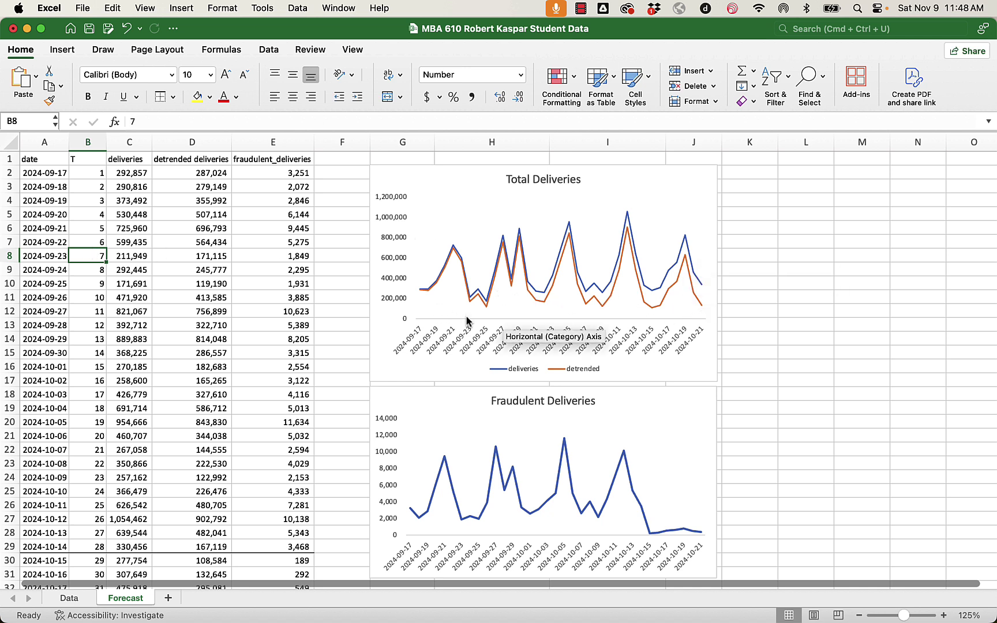
# Step: Inspect the detrended deliveries formulas in D11 and D3 and the SLOPE formula in D41
pyautogui.click(205, 297)
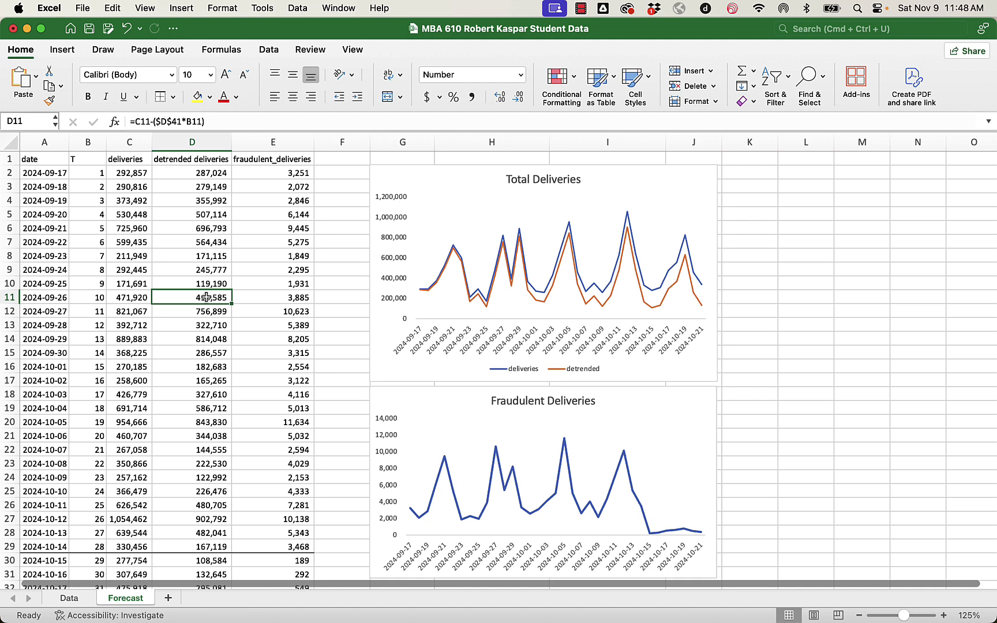
pyautogui.doubleClick(136, 188)
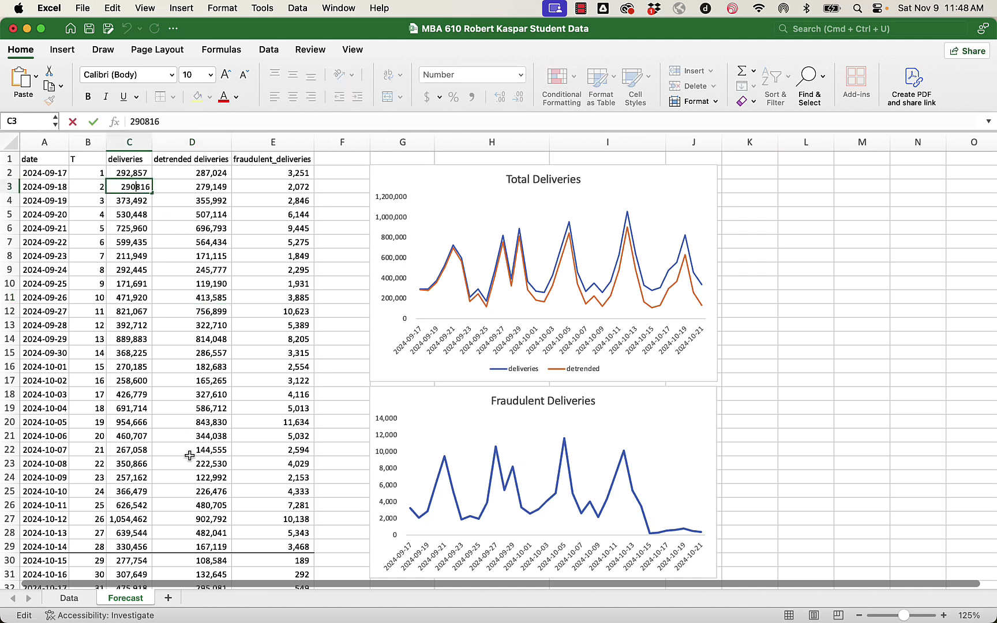
pyautogui.click(199, 185)
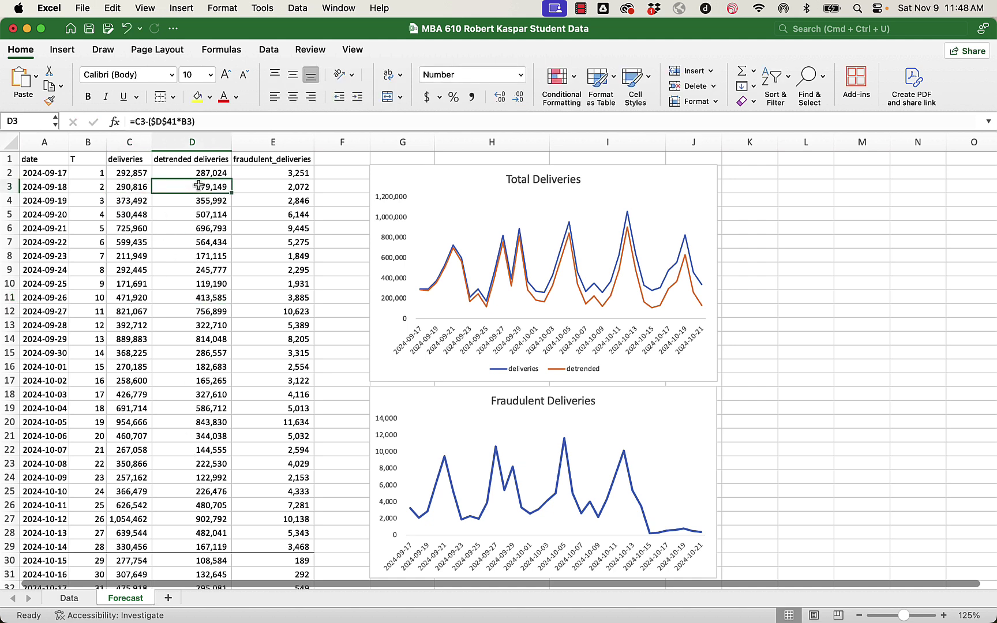
pyautogui.doubleClick(199, 185)
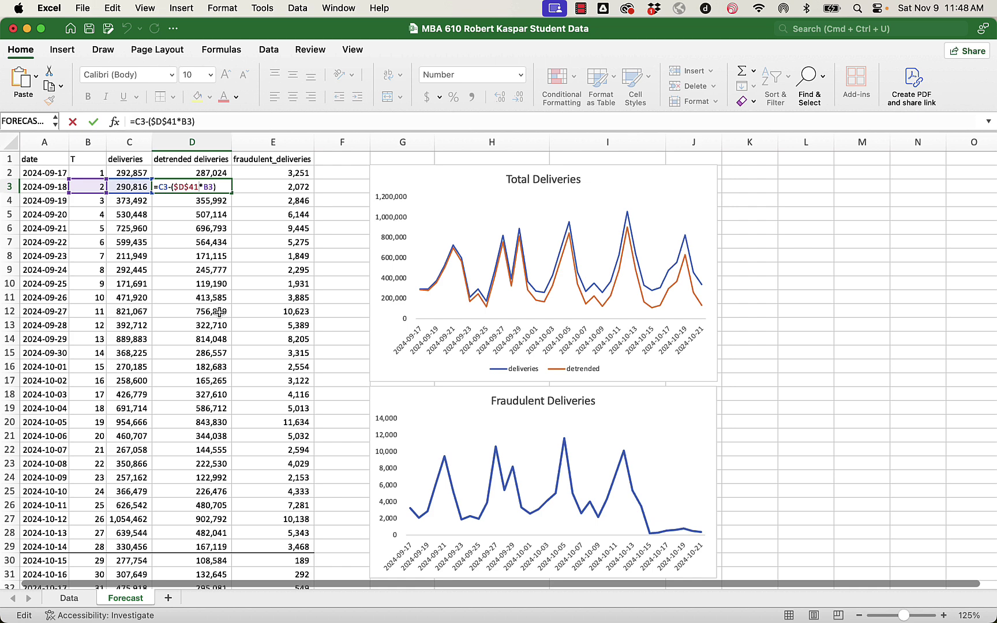
pyautogui.press('Return')
pyautogui.scroll(-6, 219, 312)
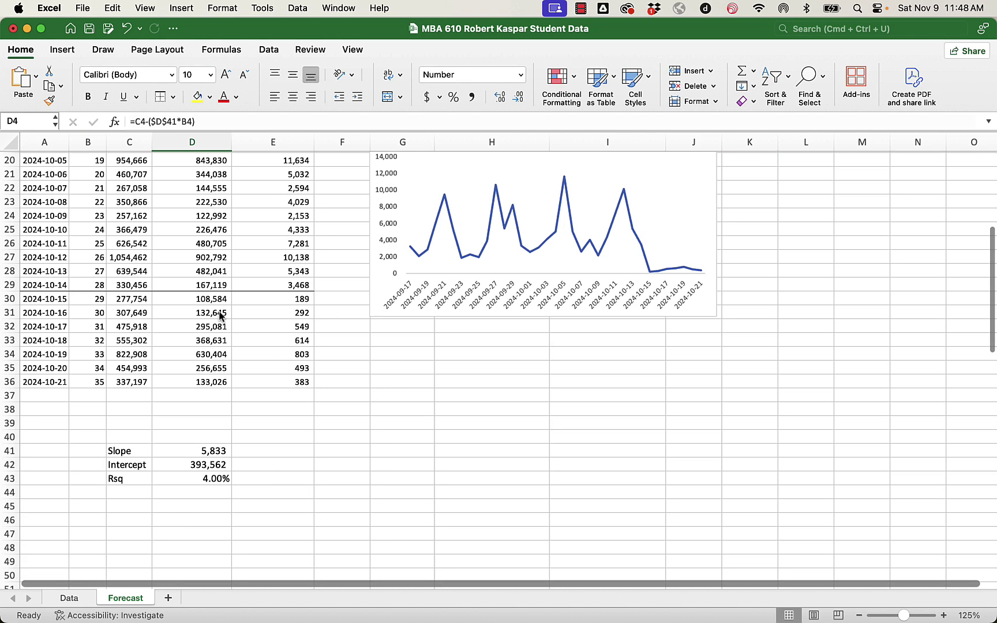
pyautogui.click(195, 451)
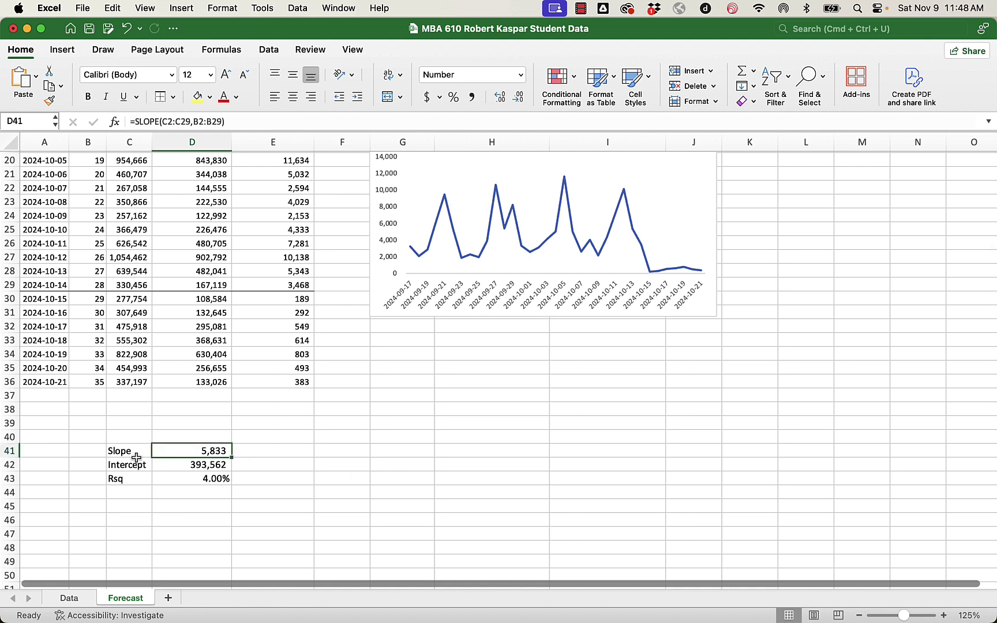
pyautogui.doubleClick(180, 451)
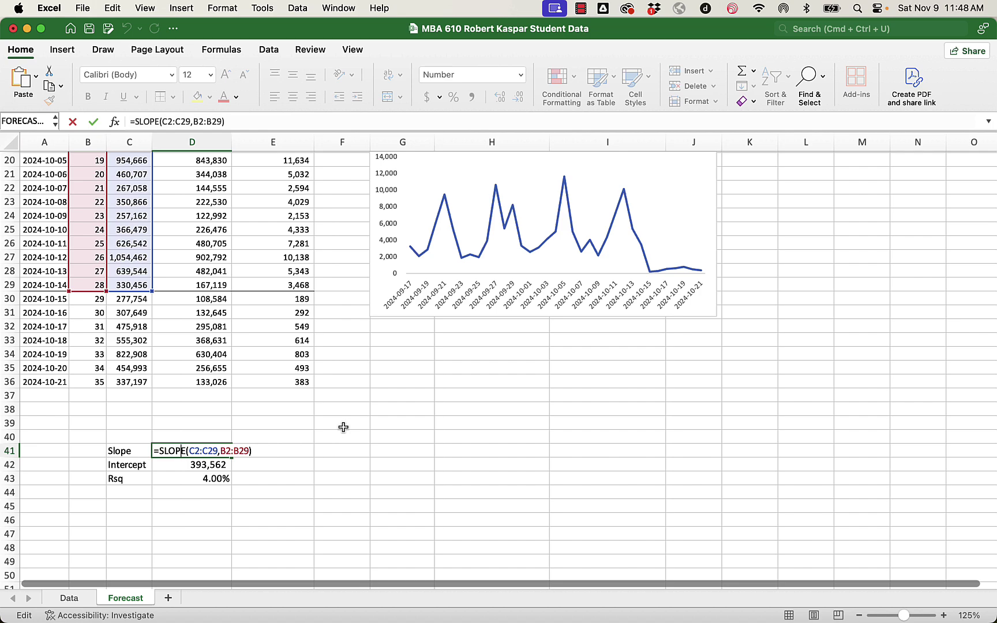
pyautogui.press('Return')
# Step: Review the first detrended formula in D2, glance at the Data sheet, then return to Forecast
pyautogui.scroll(10, 344, 427)
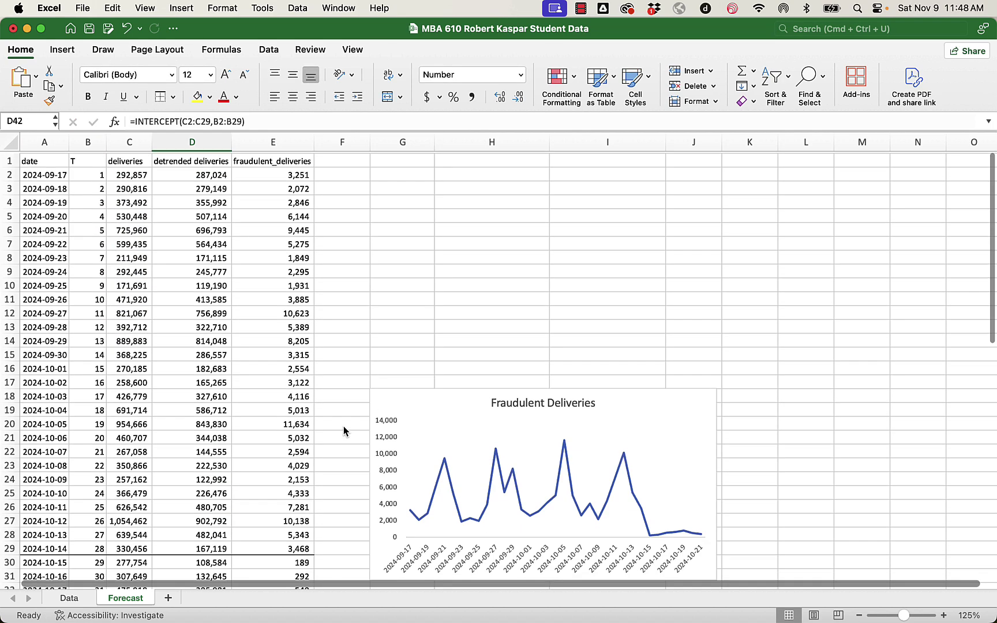
pyautogui.scroll(-1, 196, 285)
pyautogui.scroll(1, 175, 254)
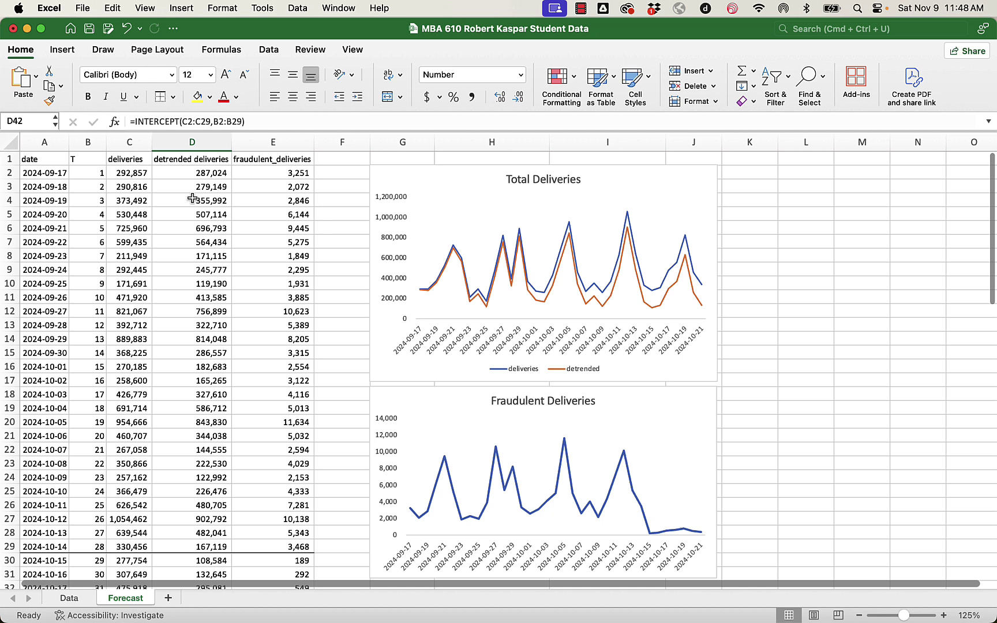
pyautogui.doubleClick(195, 172)
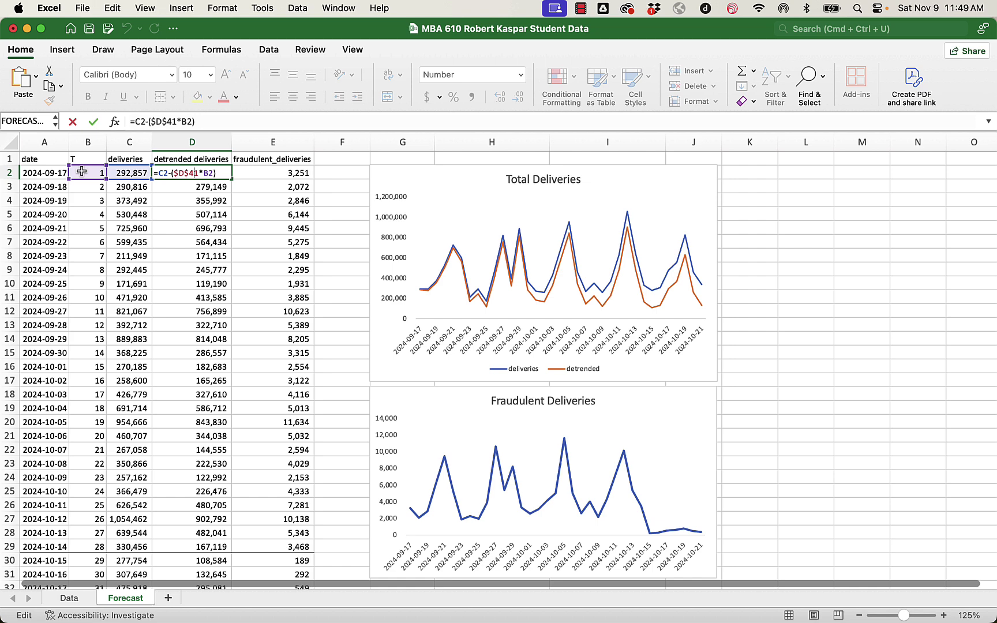
pyautogui.press('Return')
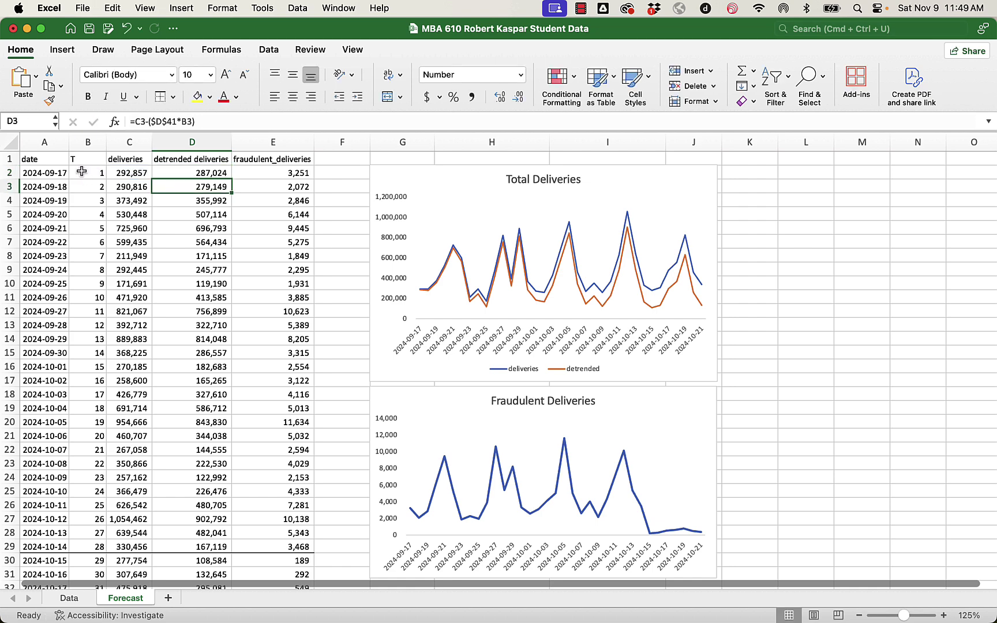
pyautogui.click(68, 598)
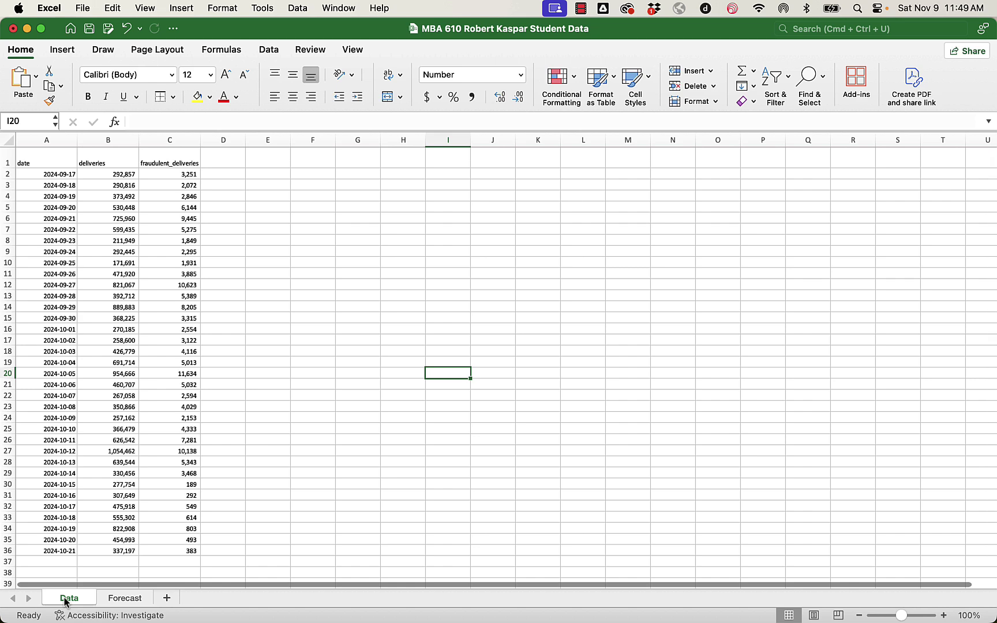
pyautogui.click(114, 600)
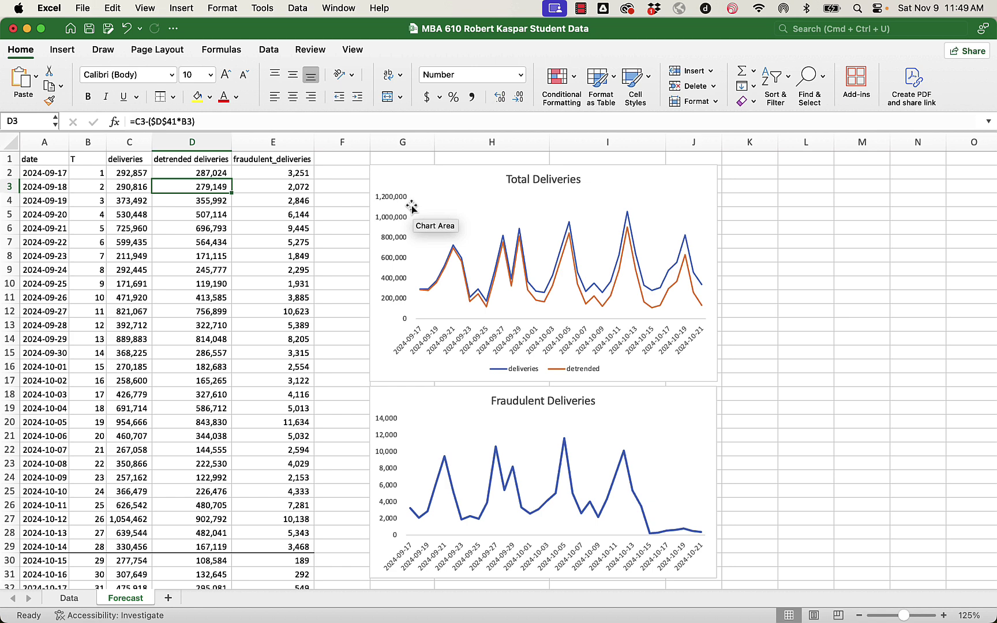
# Step: Insert two empty columns at C:D headed 'day of week number' and 'day of week'
pyautogui.moveTo(134, 142); pyautogui.dragTo(168, 141)
pyautogui.rightClick(170, 142)
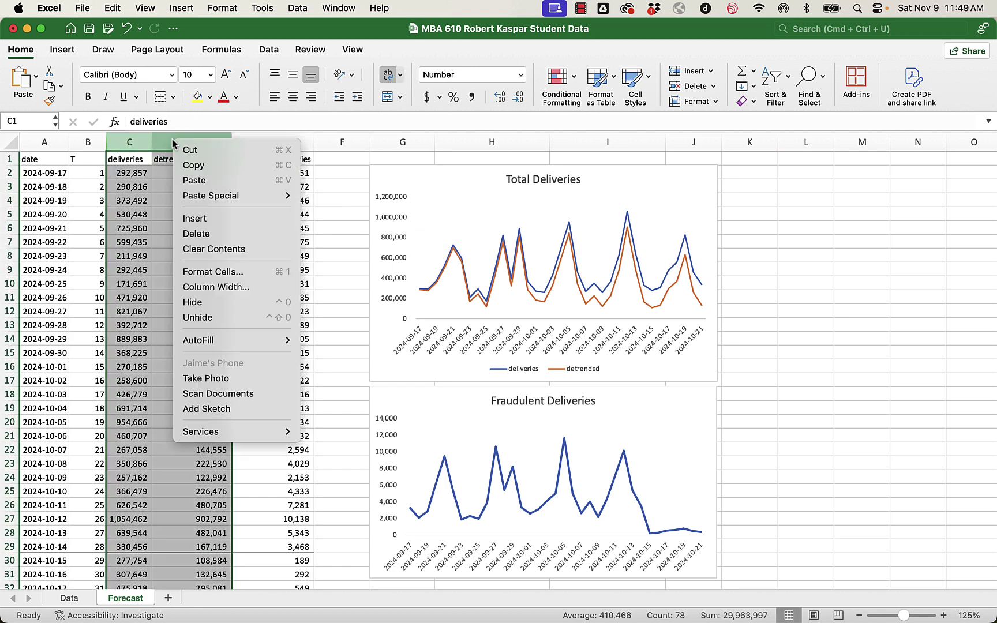
pyautogui.click(193, 218)
pyautogui.click(157, 257)
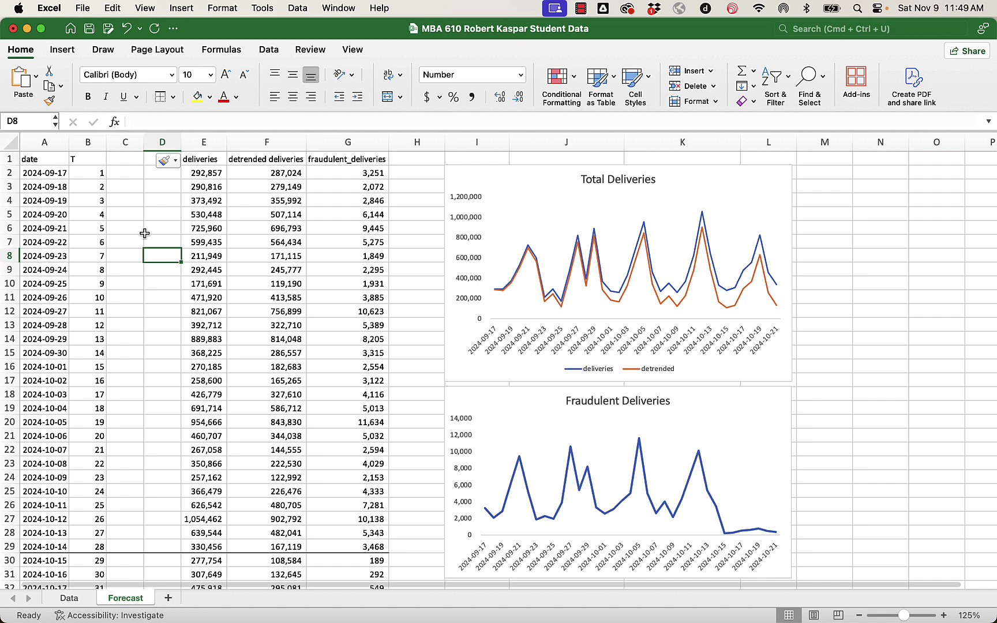
pyautogui.click(123, 163)
pyautogui.write('d')
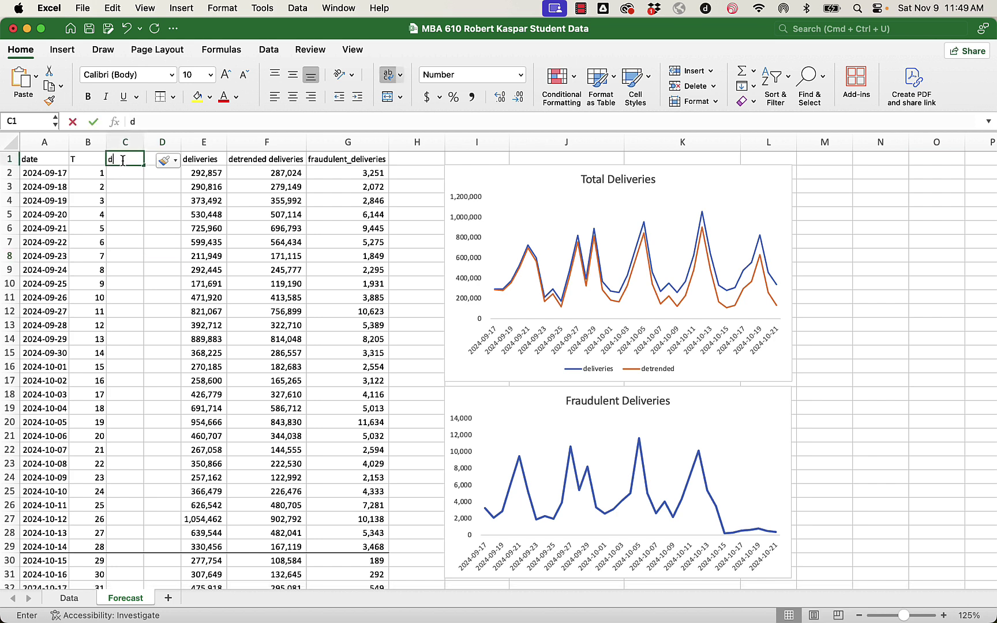
pyautogui.write('ay of week number')
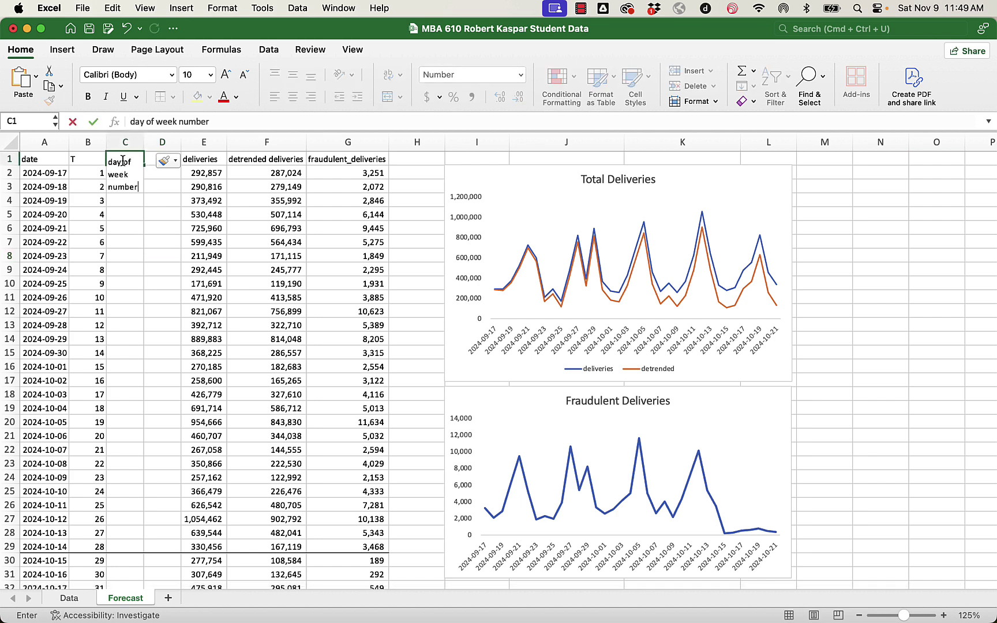
pyautogui.press('Tab')
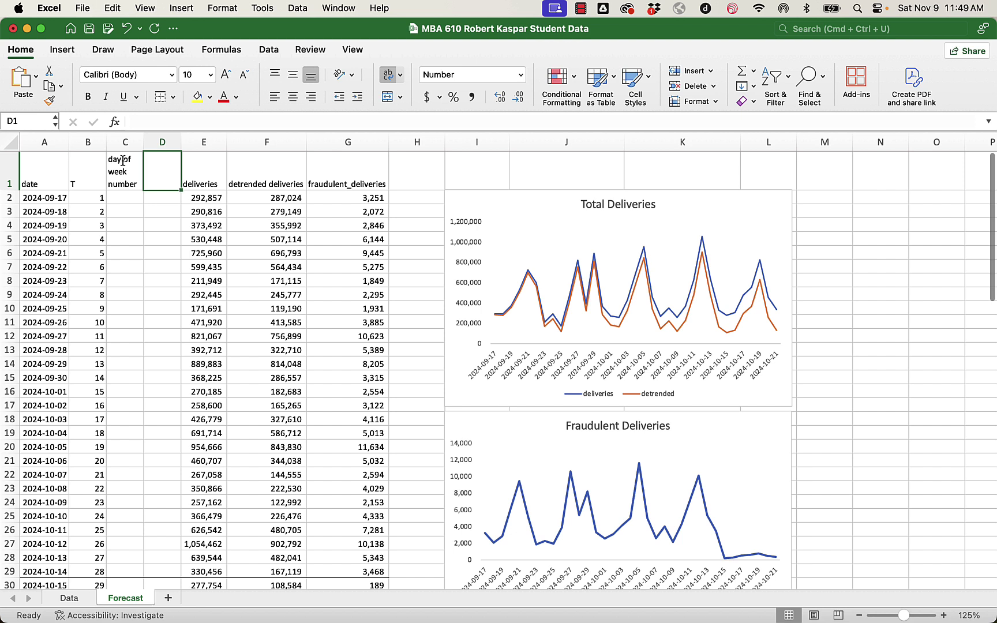
pyautogui.write('day of week')
pyautogui.press('Return')
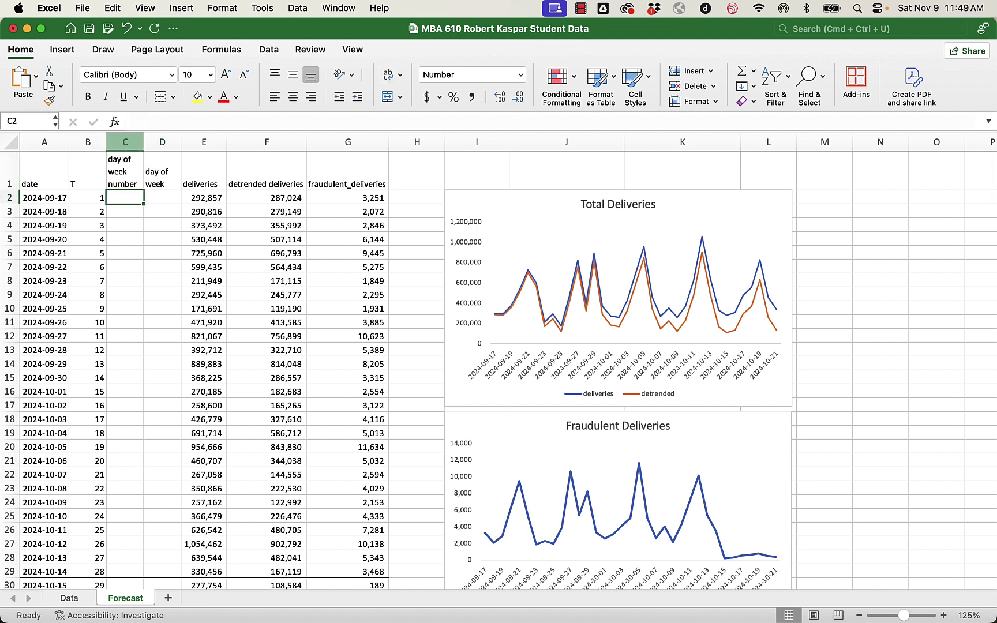
# Step: Widen column D to fit its 'day of week' header and recheck the C1 header
pyautogui.click(164, 140)
pyautogui.moveTo(182, 141); pyautogui.dragTo(211, 141)
pyautogui.click(168, 266)
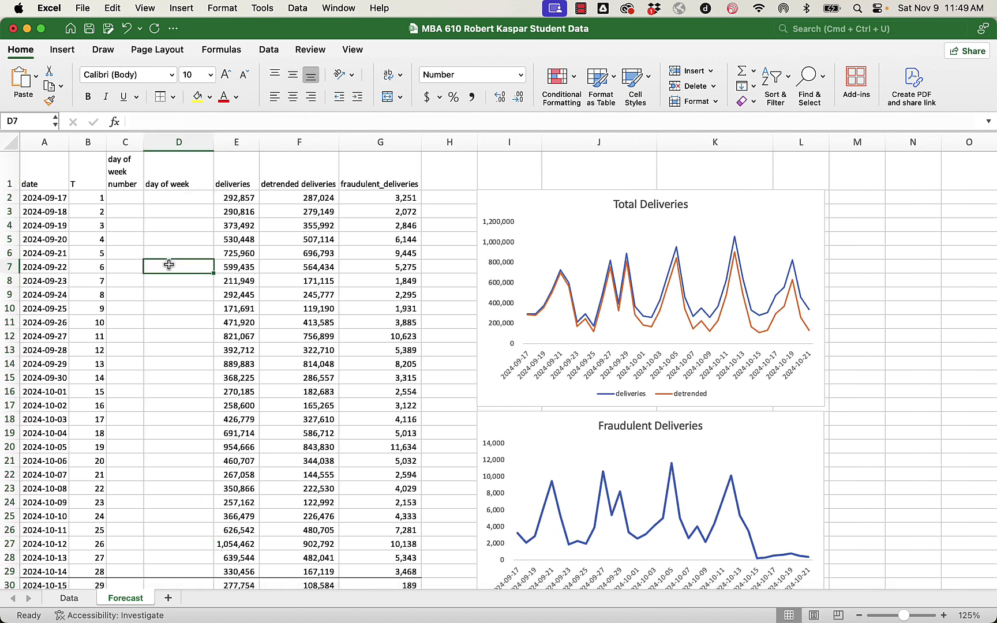
pyautogui.click(122, 174)
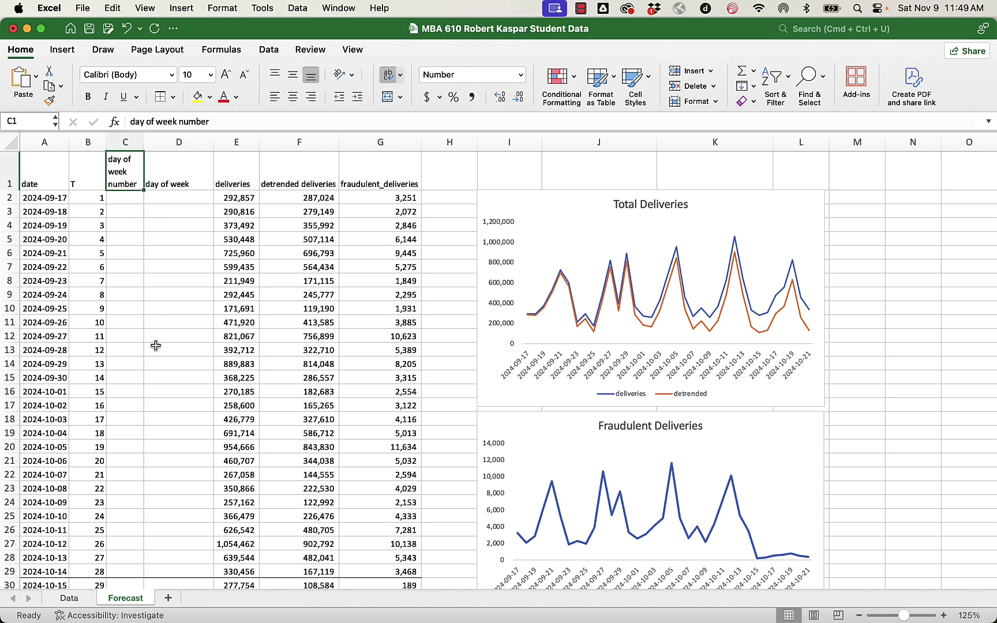
pyautogui.press('Return')
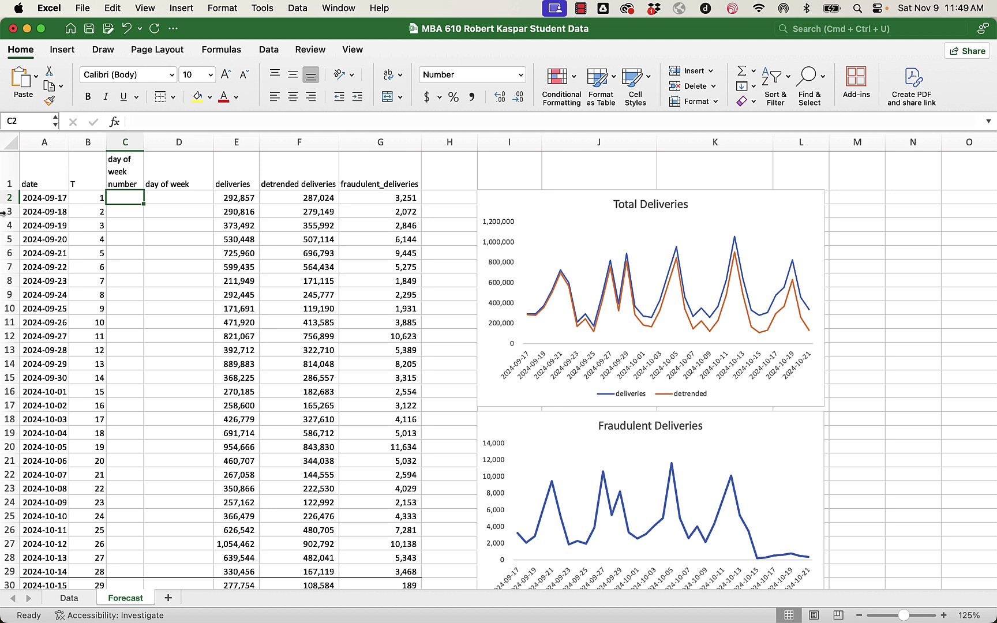
# Step: Check the first date and the detrended formula in F13, cancelling a formula started in C2
pyautogui.click(36, 200)
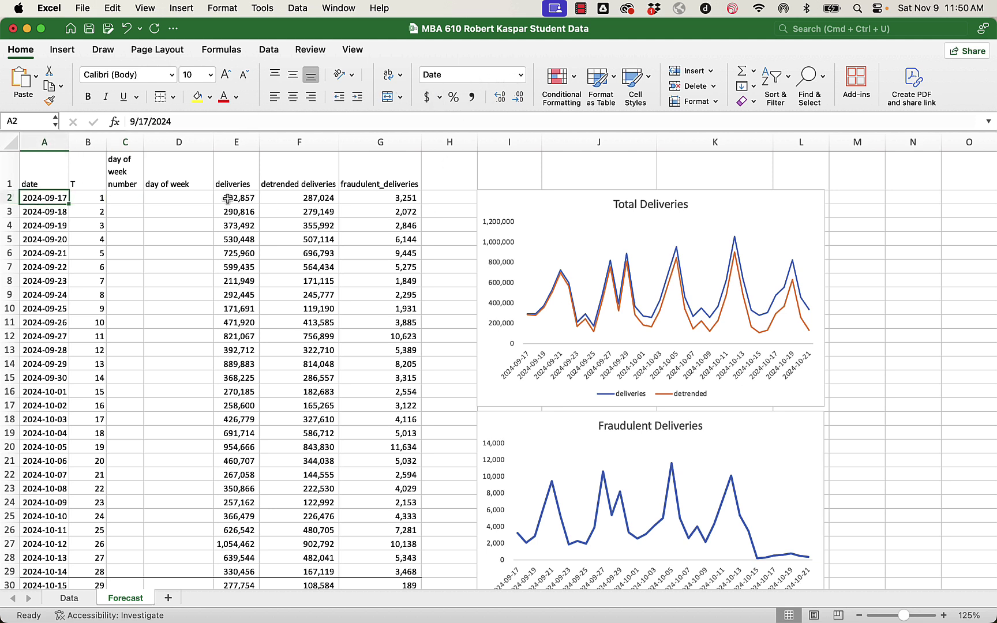
pyautogui.click(128, 198)
pyautogui.write('=')
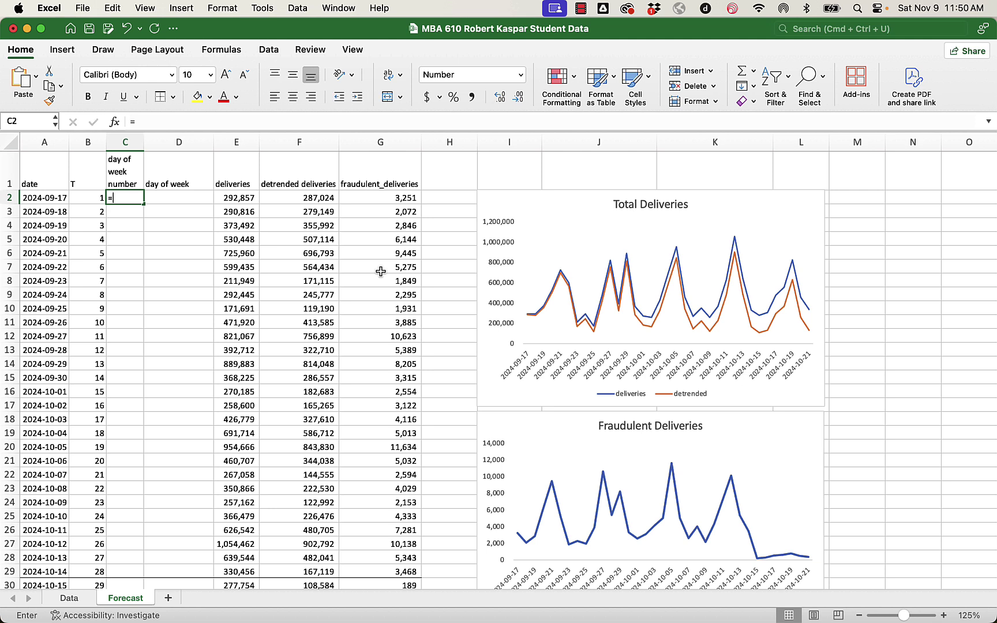
pyautogui.press('Escape')
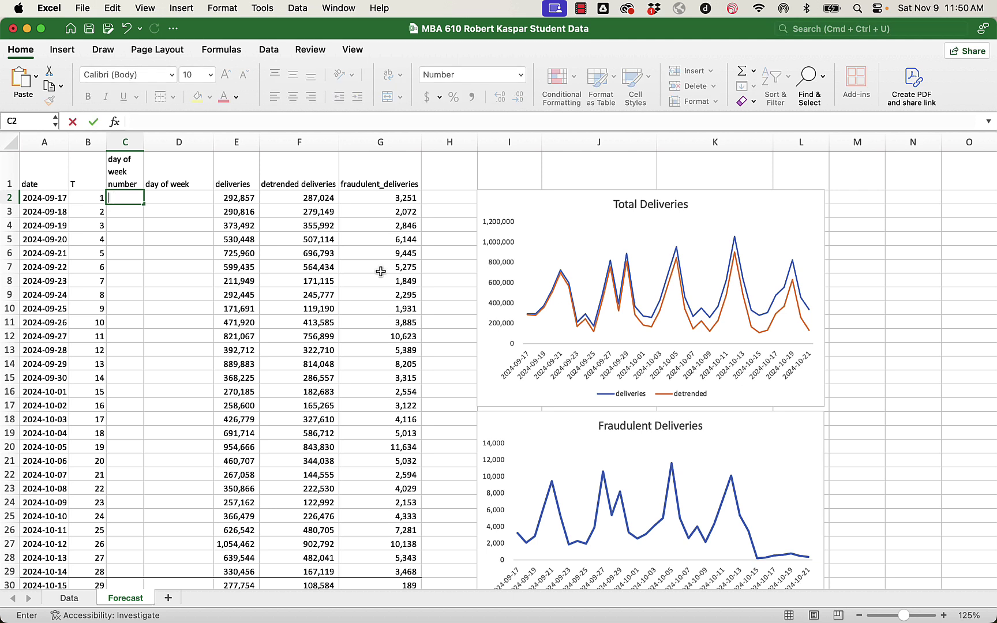
pyautogui.click(327, 351)
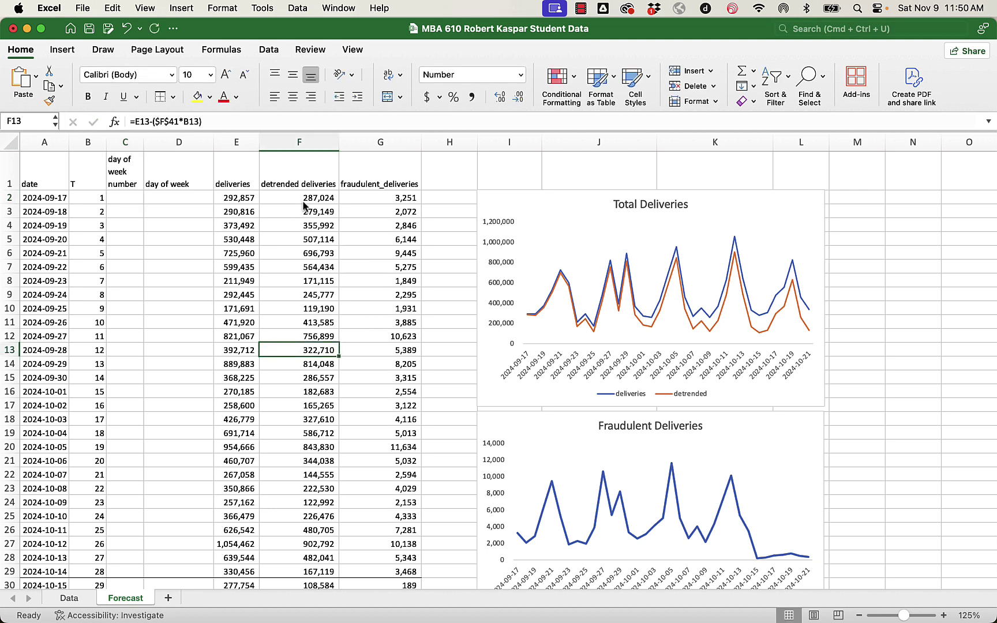
# Step: Zoom to the A1:G5 range so the headers and first rows fill the window
pyautogui.moveTo(42, 161); pyautogui.dragTo(393, 239)
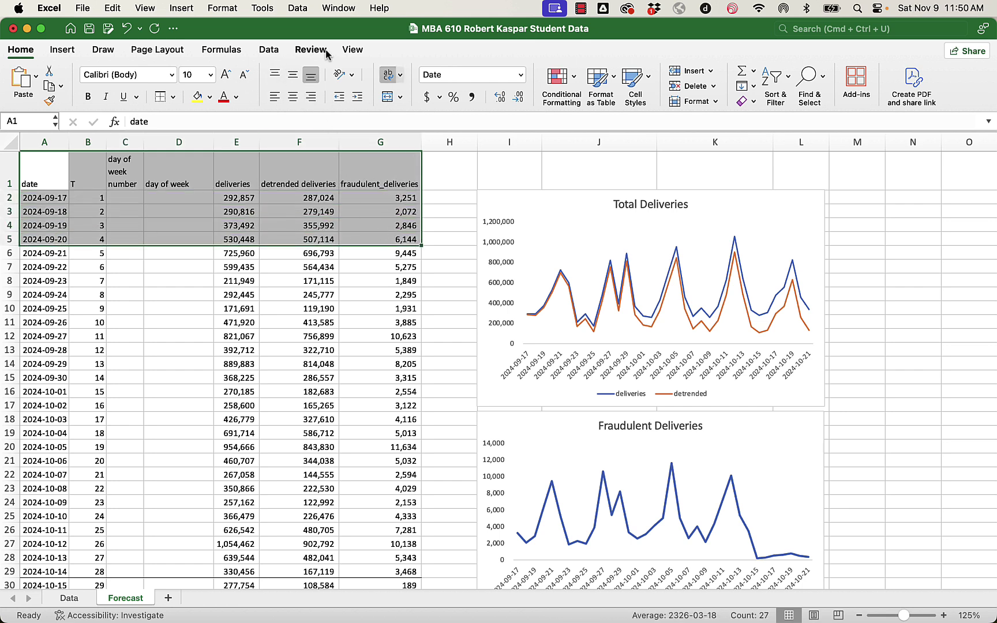
pyautogui.click(352, 51)
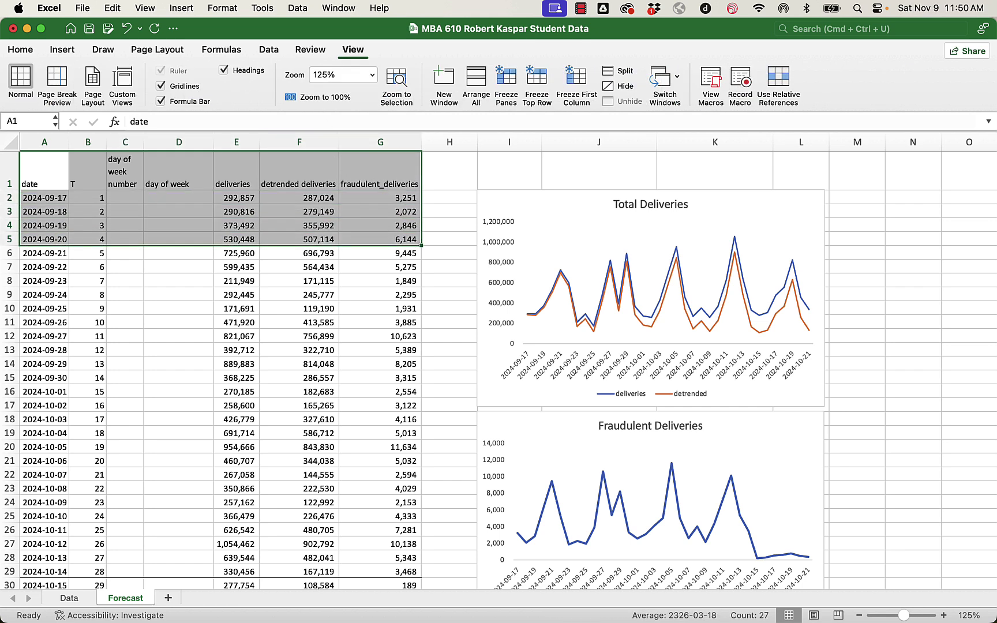
pyautogui.click(397, 81)
pyautogui.click(404, 358)
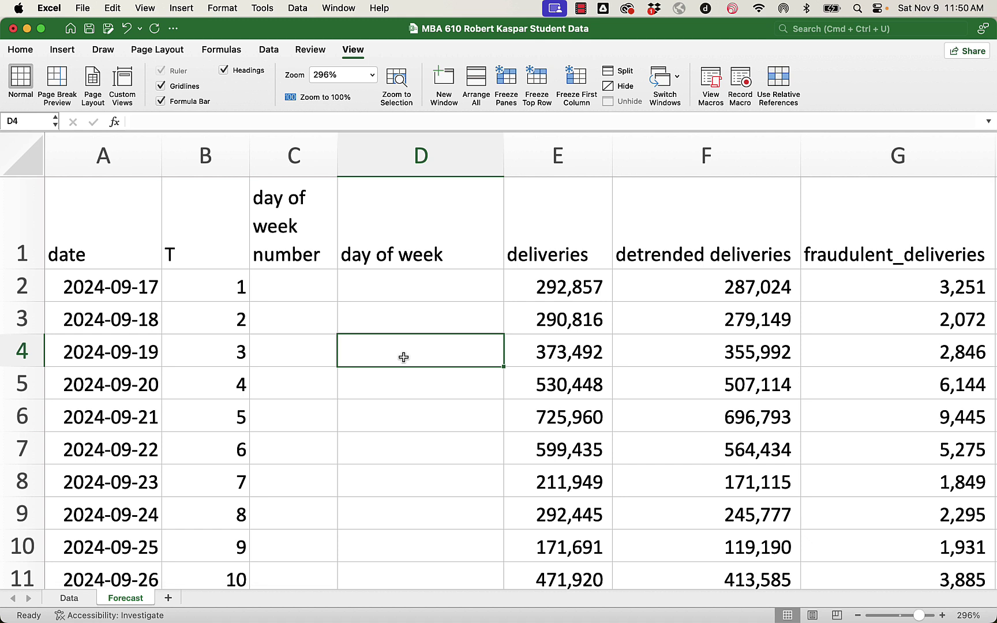
# Step: Enter =WEEKDAY(A2,2) in C2 so Monday counts as 1 through Sunday as 7
pyautogui.click(305, 293)
pyautogui.write('=')
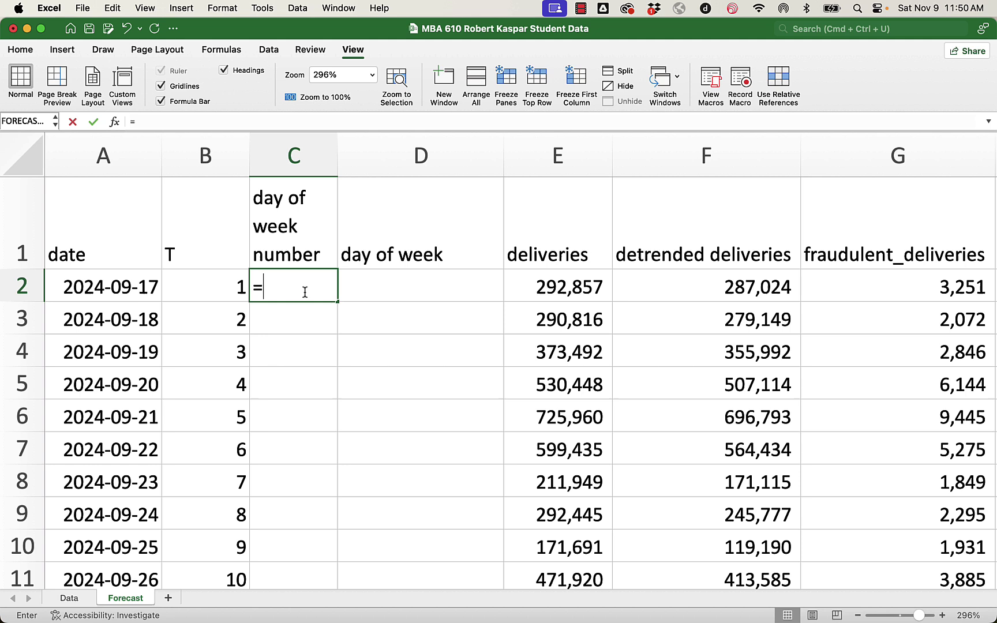
pyautogui.write('weekday(')
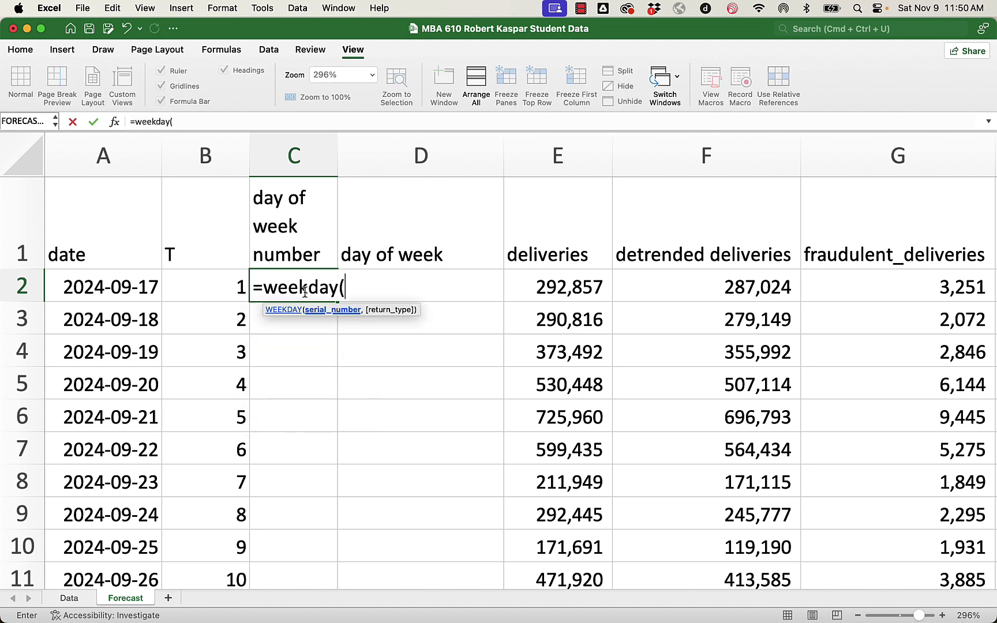
pyautogui.click(109, 290)
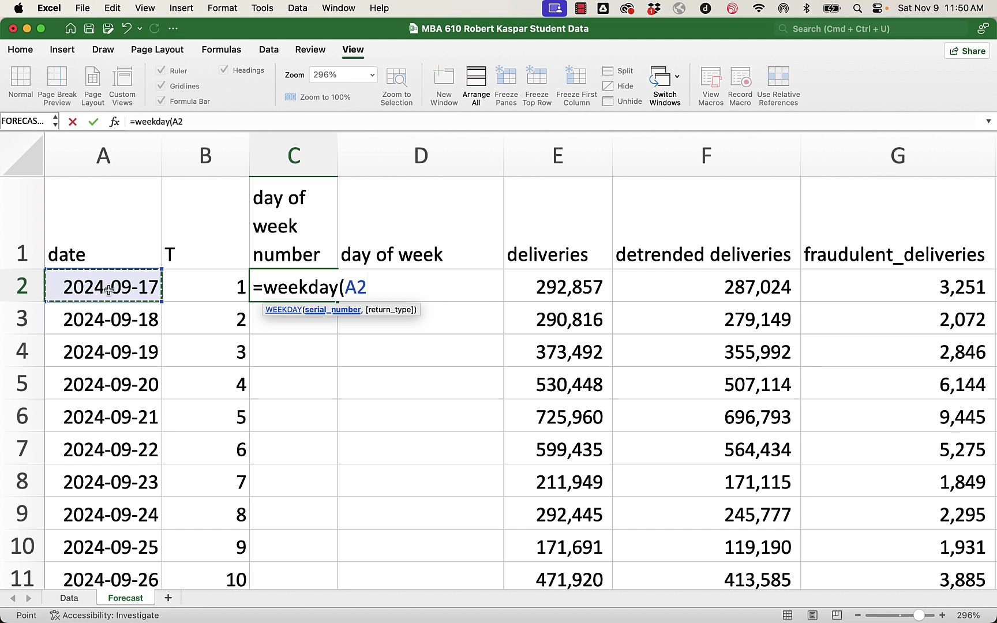
pyautogui.write(',')
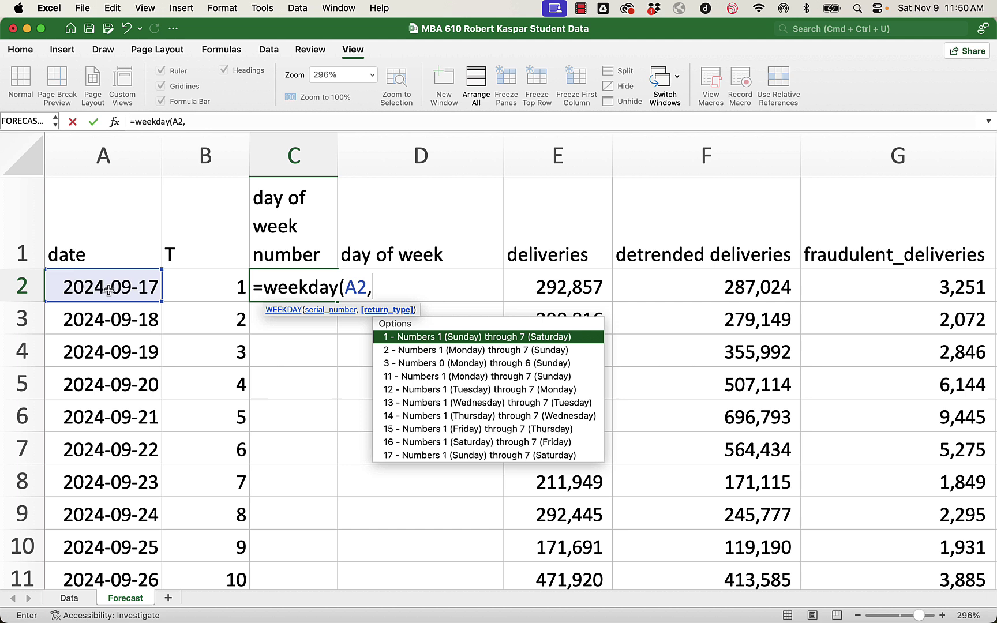
pyautogui.doubleClick(506, 351)
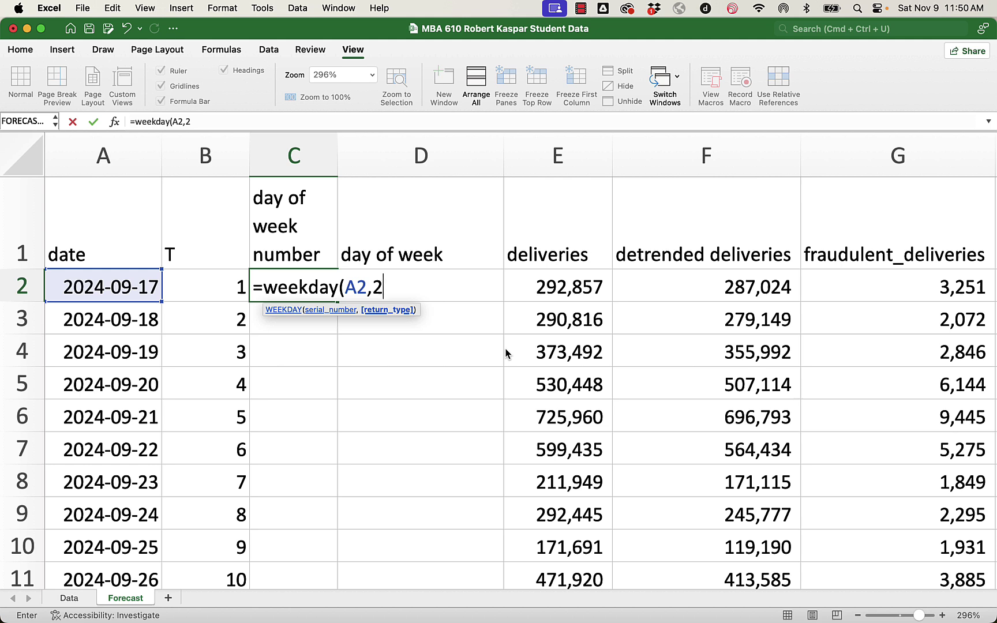
pyautogui.write(')')
pyautogui.press('Return')
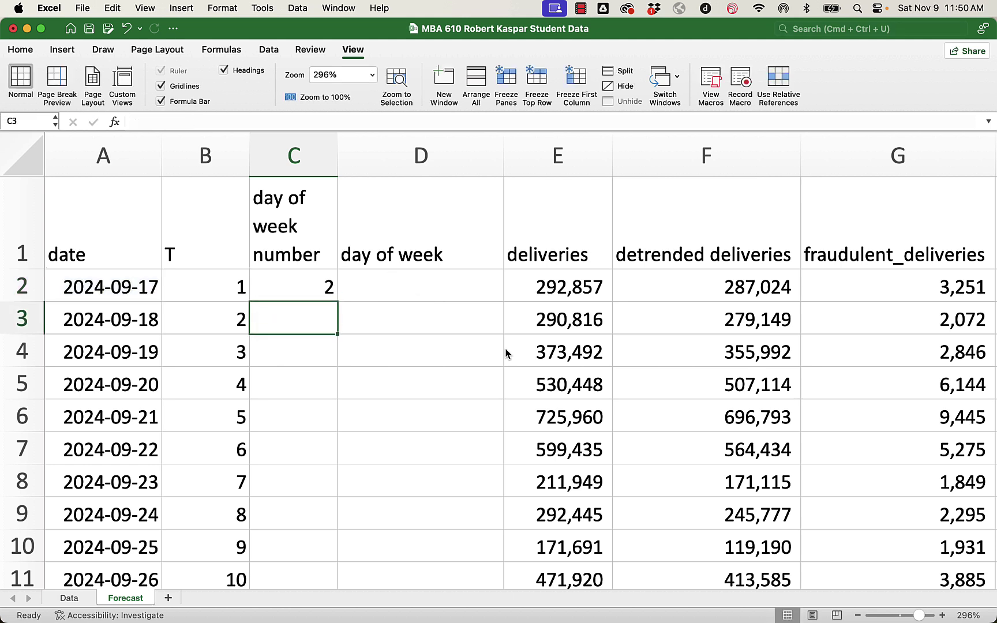
pyautogui.click(309, 286)
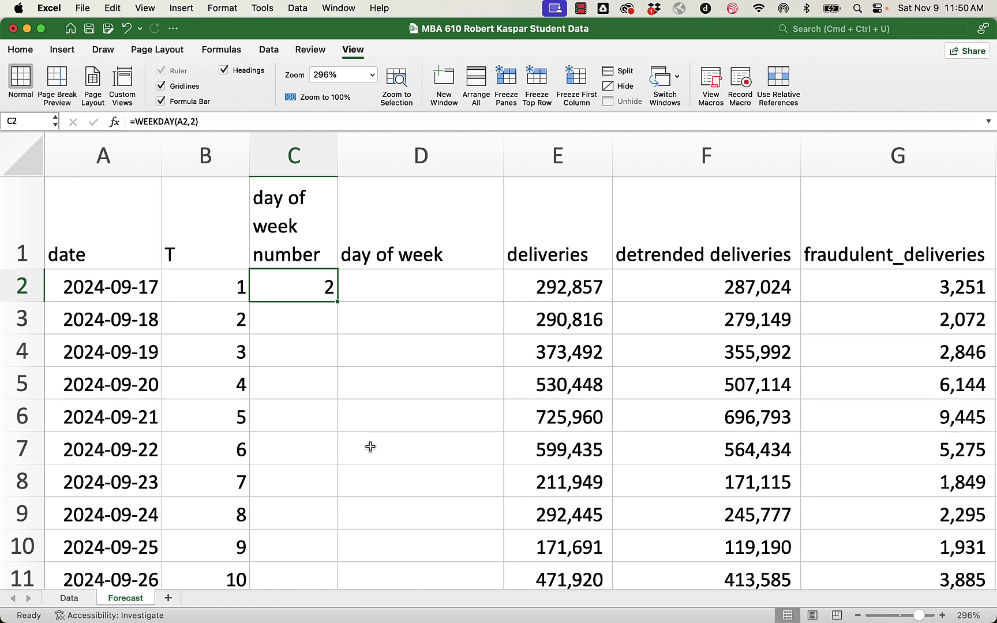
# Step: Fill the WEEKDAY formula from C2 down to C36 and check the results
pyautogui.click(390, 290)
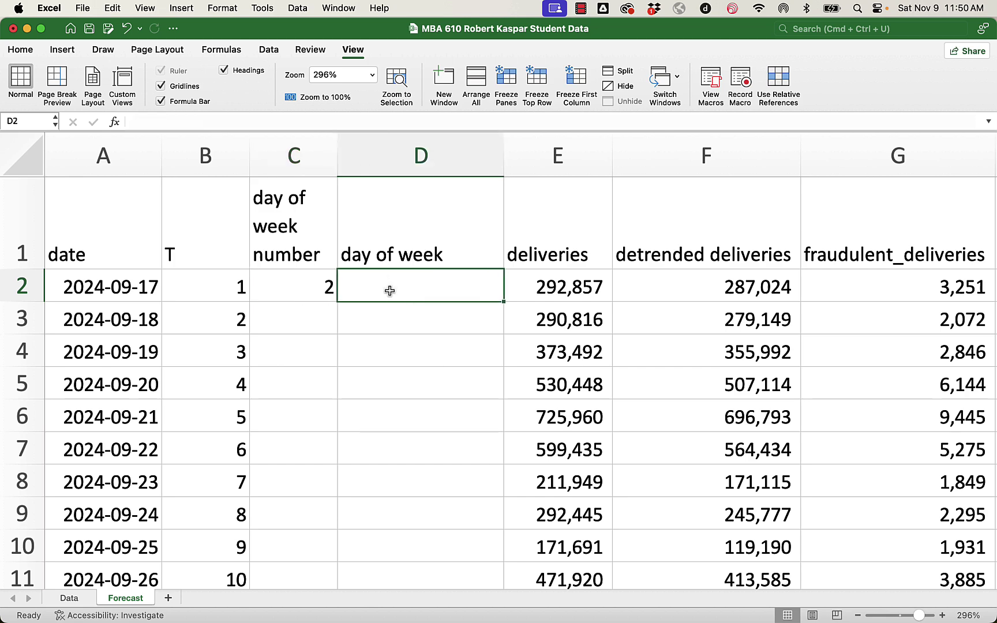
pyautogui.click(316, 285)
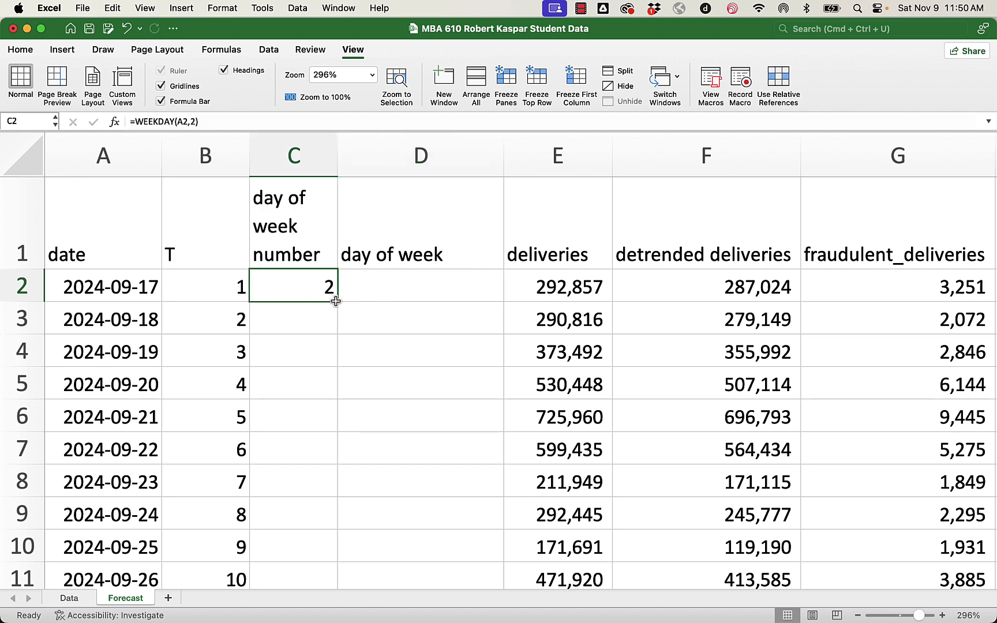
pyautogui.doubleClick(338, 302)
pyautogui.scroll(-6, 388, 388)
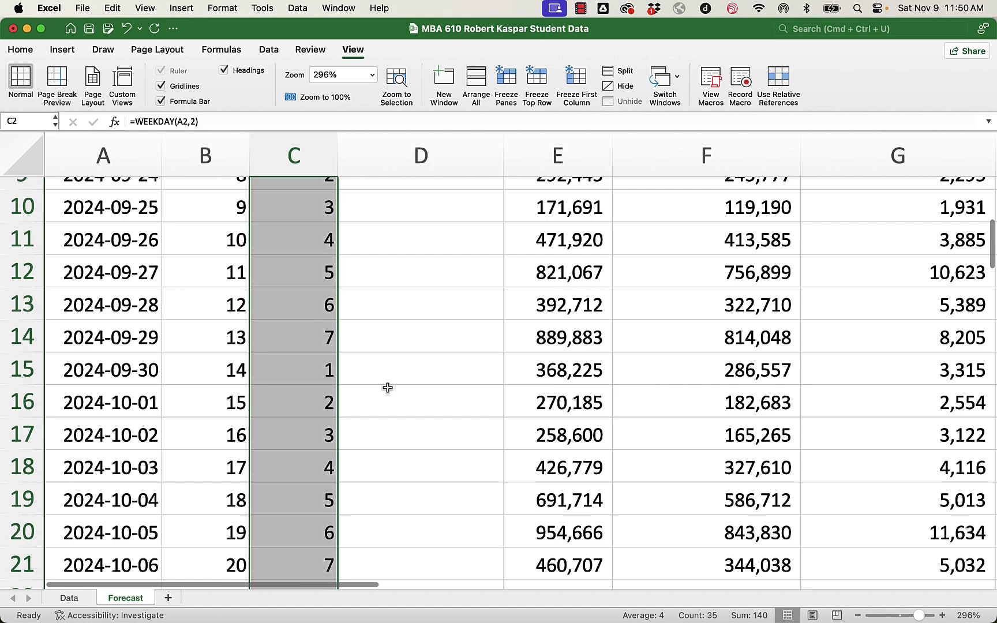
pyautogui.scroll(-10, 388, 388)
pyautogui.scroll(2, 387, 387)
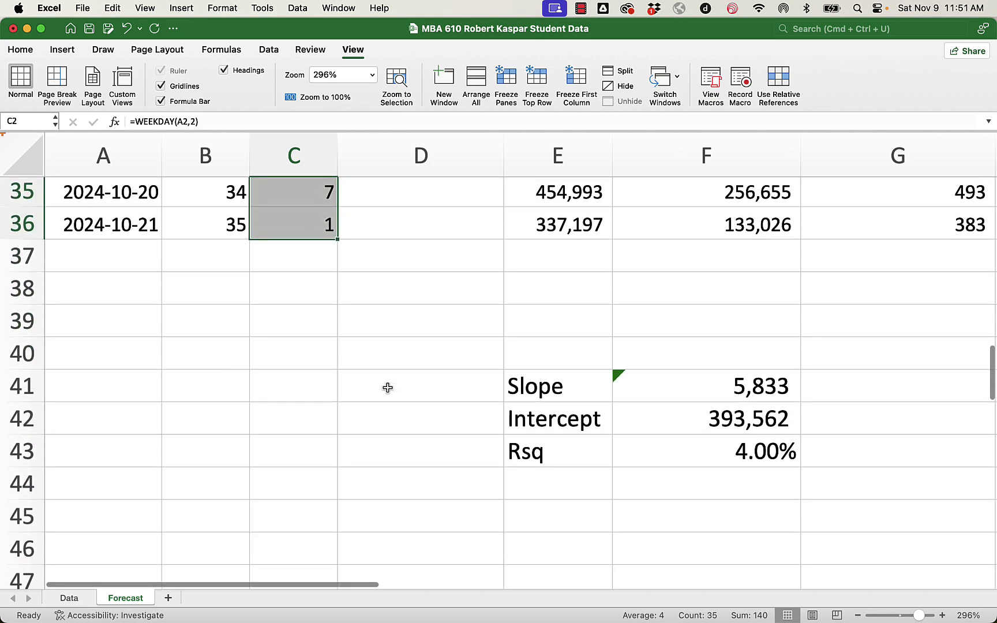
pyautogui.scroll(3, 388, 388)
pyautogui.scroll(-1, 388, 388)
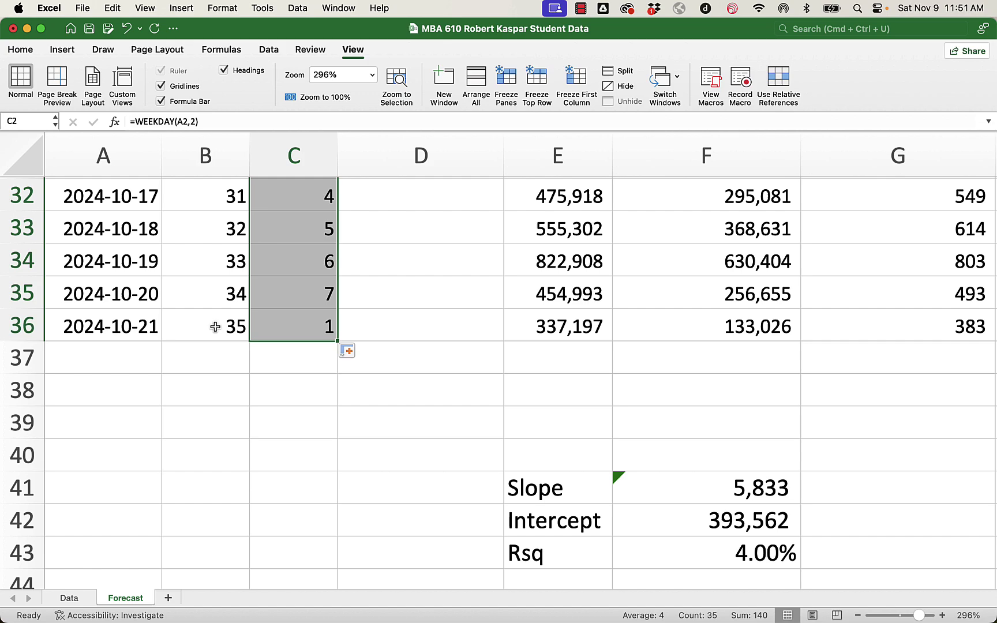
pyautogui.scroll(5, 215, 327)
pyautogui.scroll(20, 215, 327)
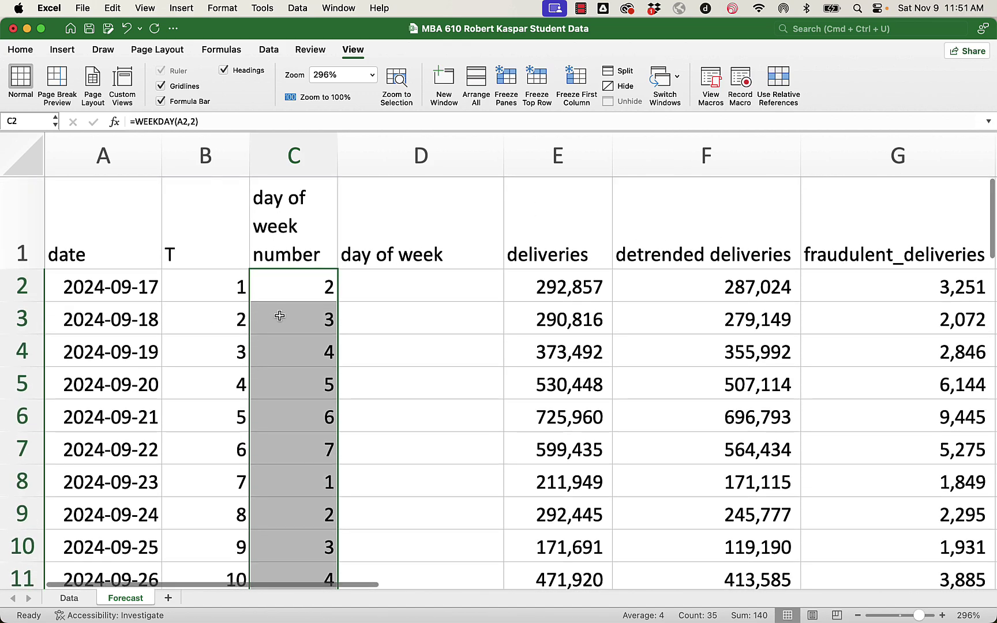
pyautogui.click(420, 257)
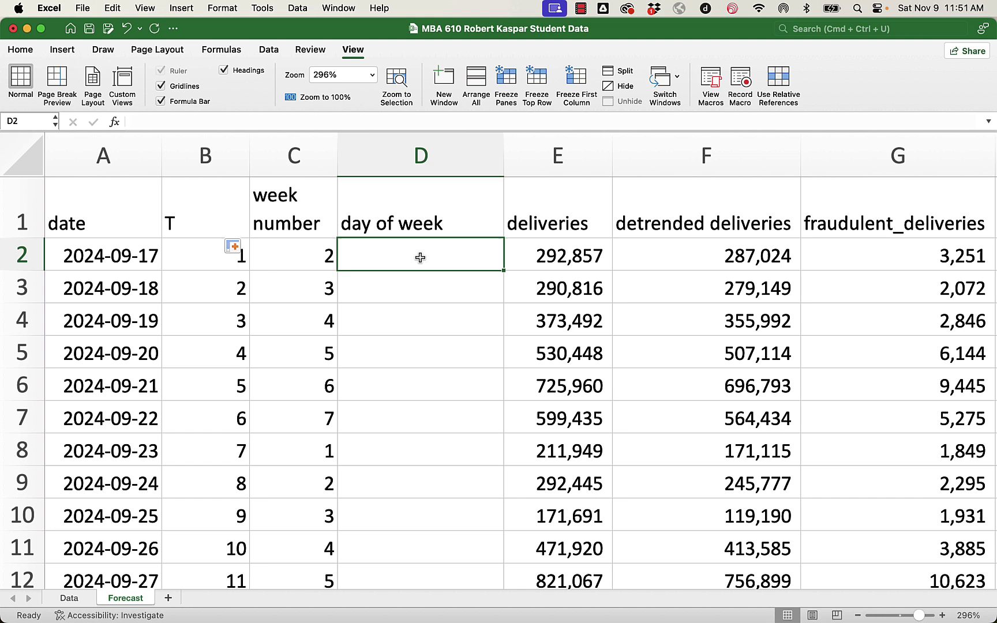
# Step: Type a nested IF in D2 mapping C2 values 1–4 to Monday, Tuesday, Wednesday and Thursday
pyautogui.write('=')
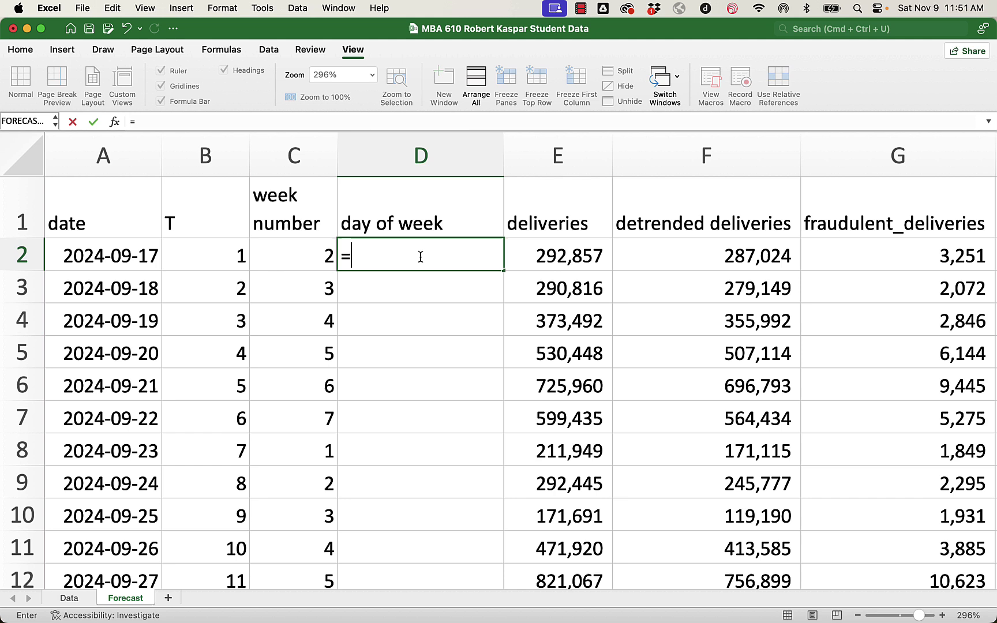
pyautogui.write('if(')
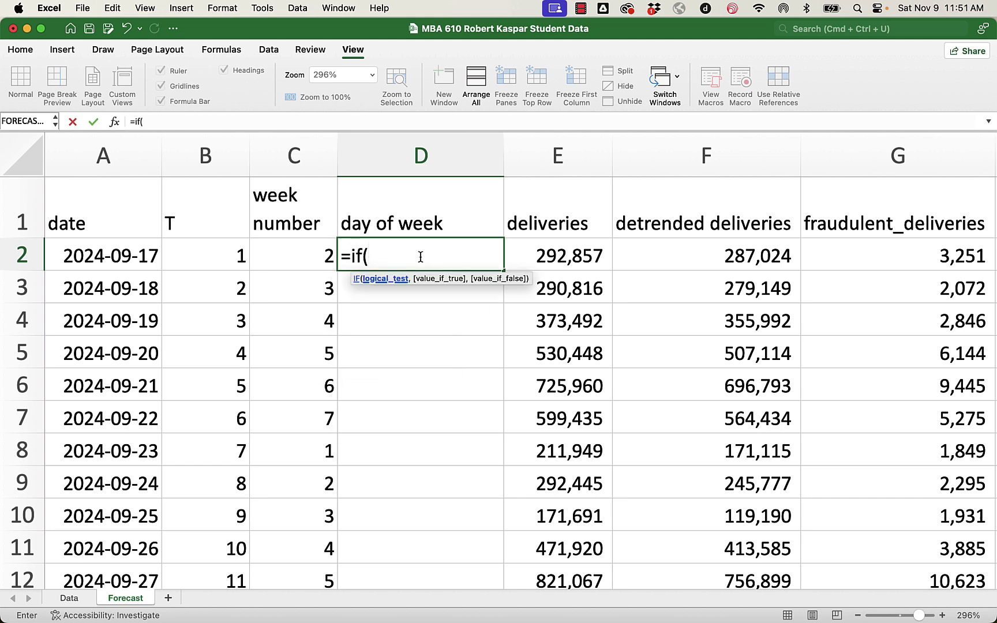
pyautogui.click(267, 259)
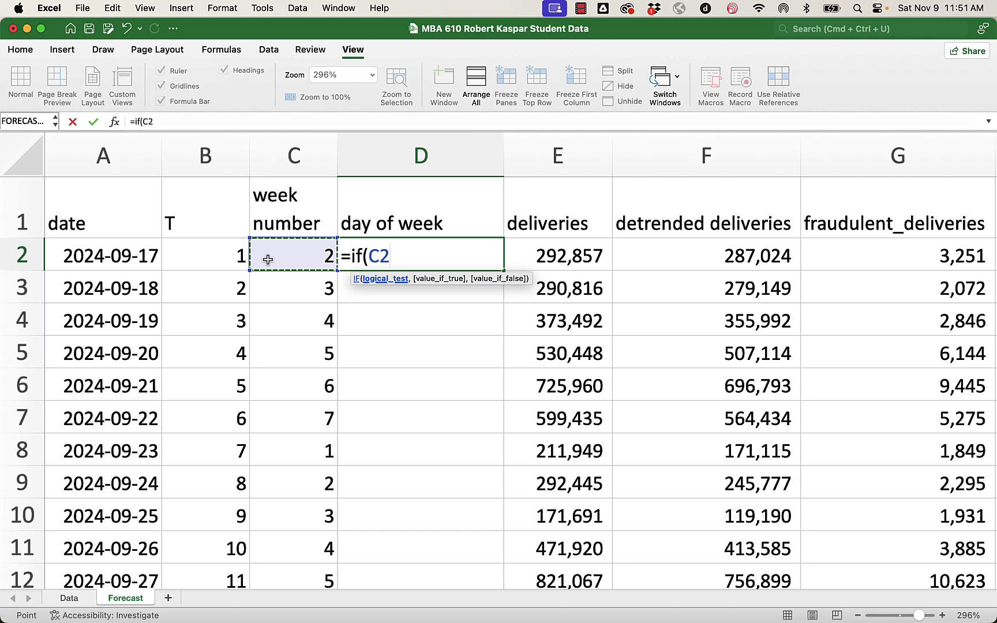
pyautogui.write('=1,"M')
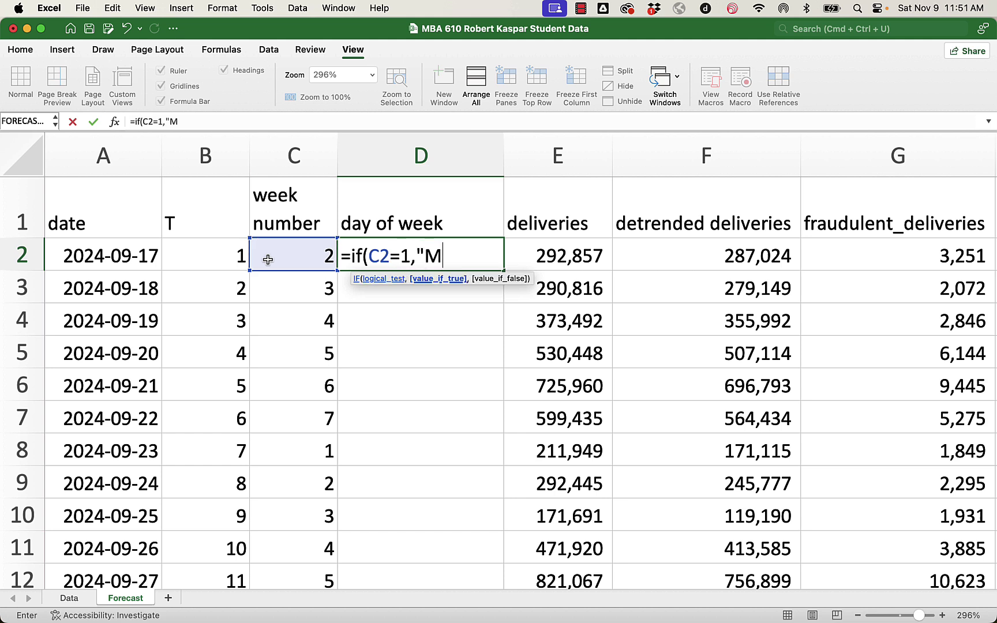
pyautogui.write('onday",')
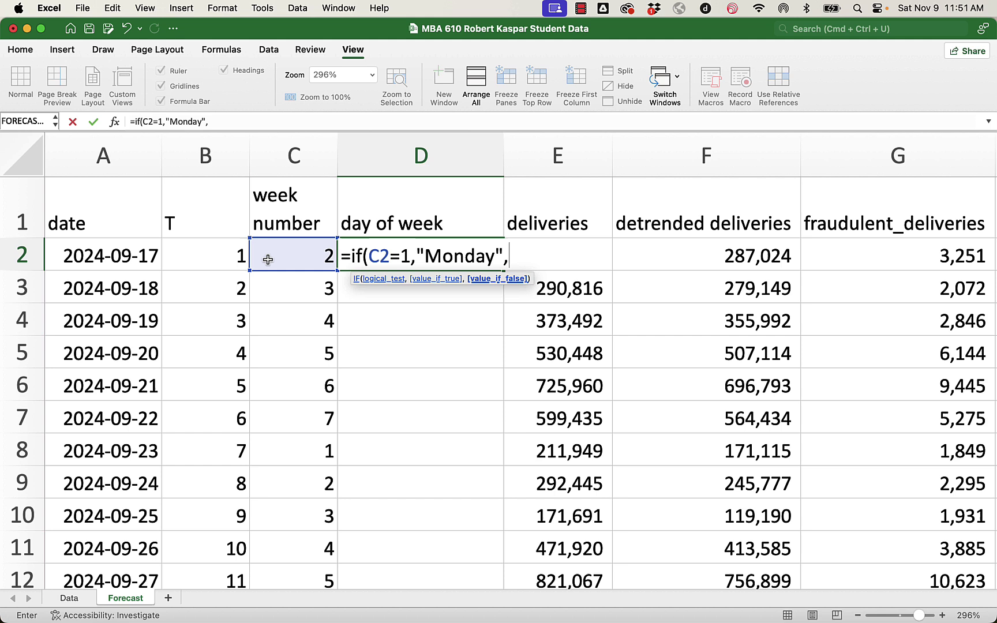
pyautogui.write('if(')
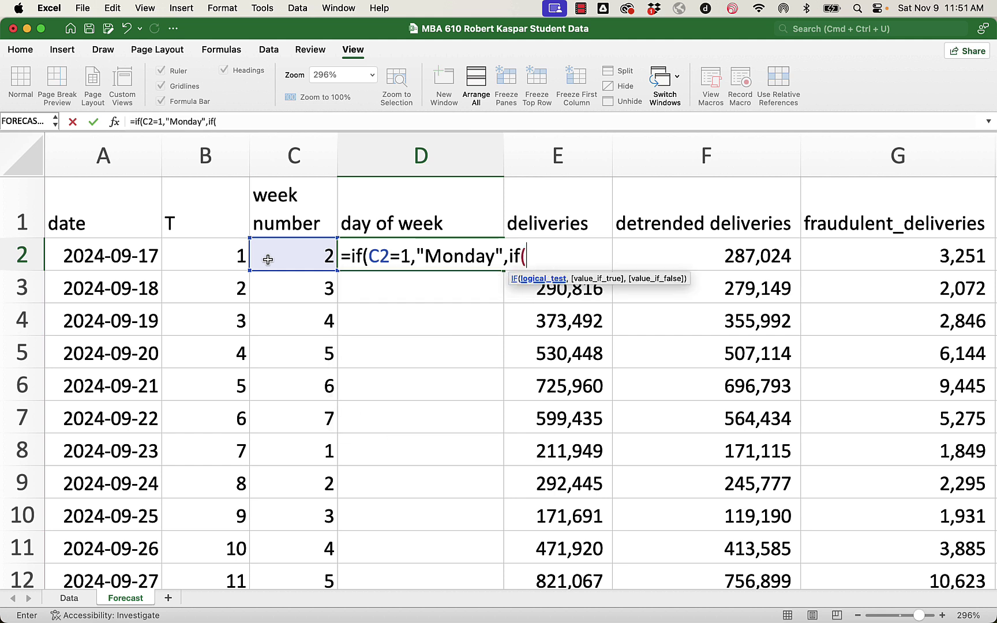
pyautogui.write('C2=')
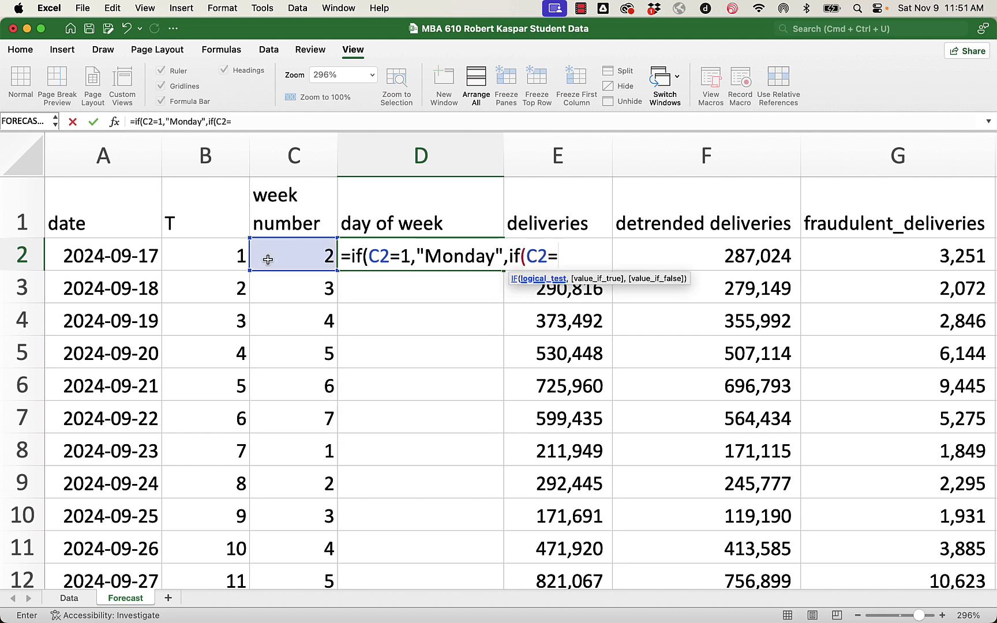
pyautogui.write('2,"Tu')
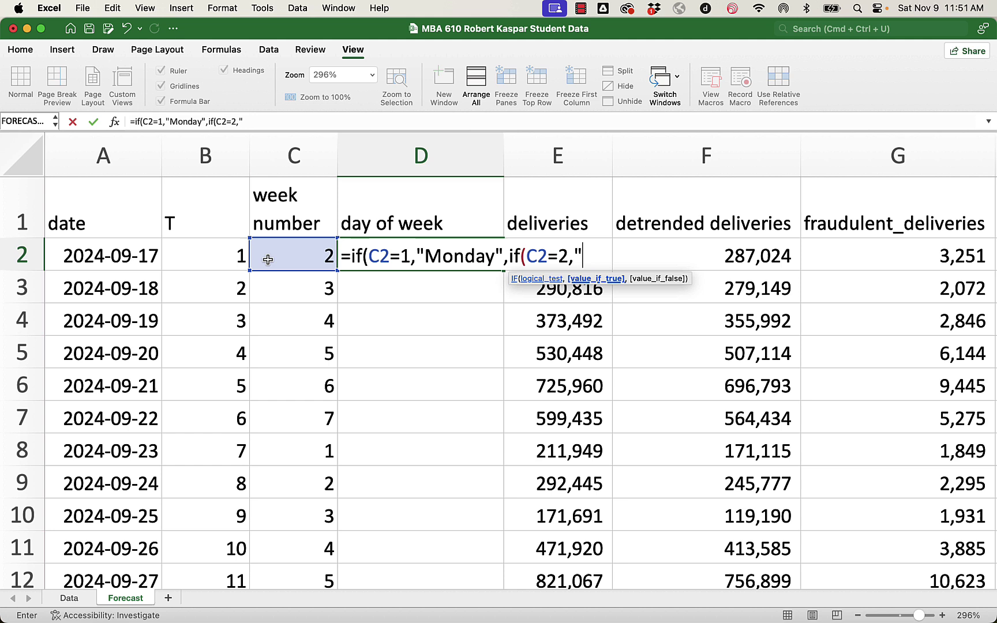
pyautogui.write('esday",')
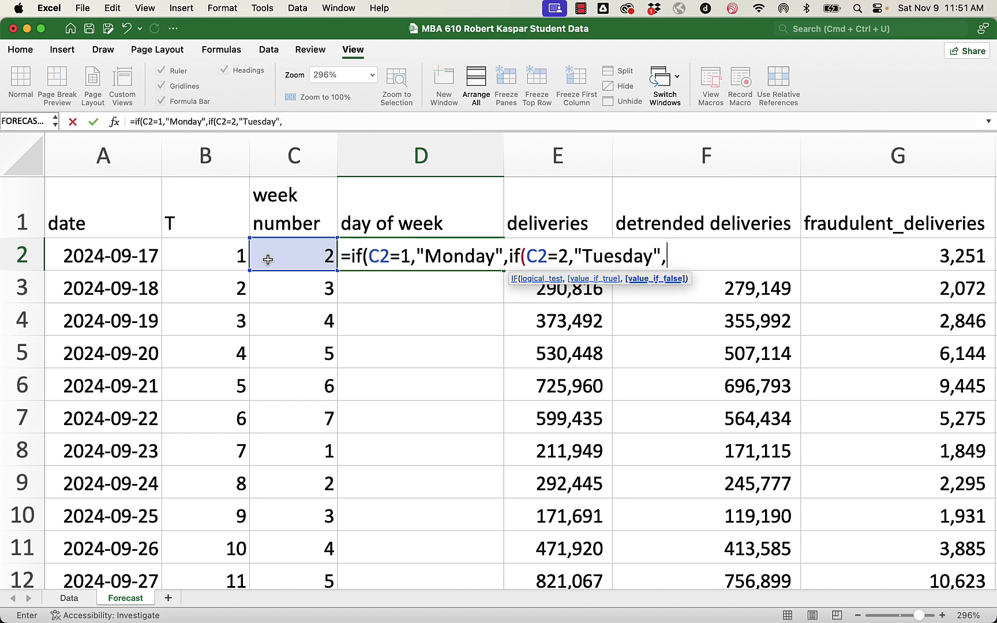
pyautogui.write('if(C')
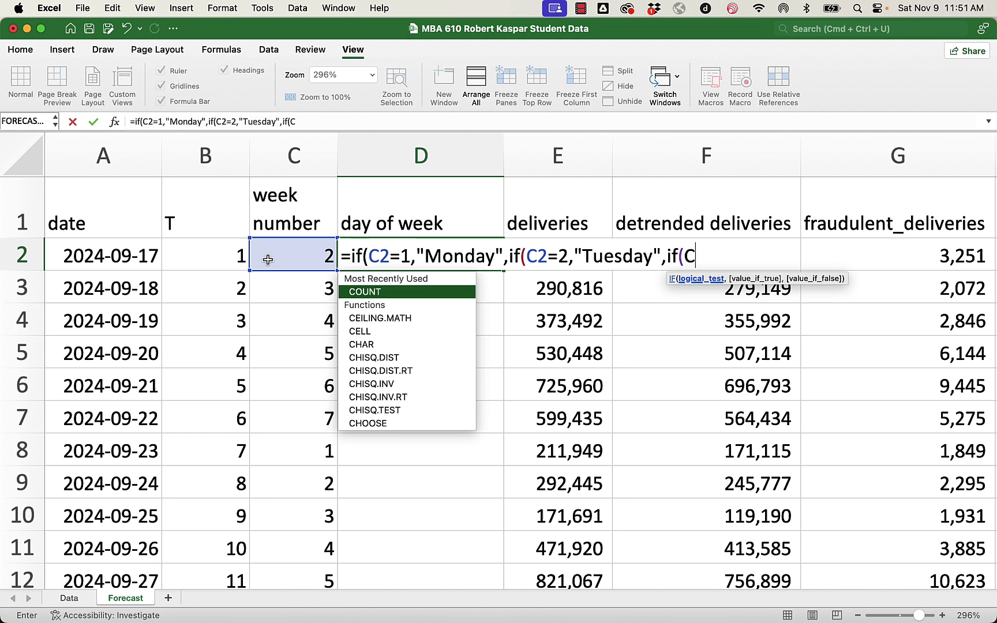
pyautogui.write('2=3')
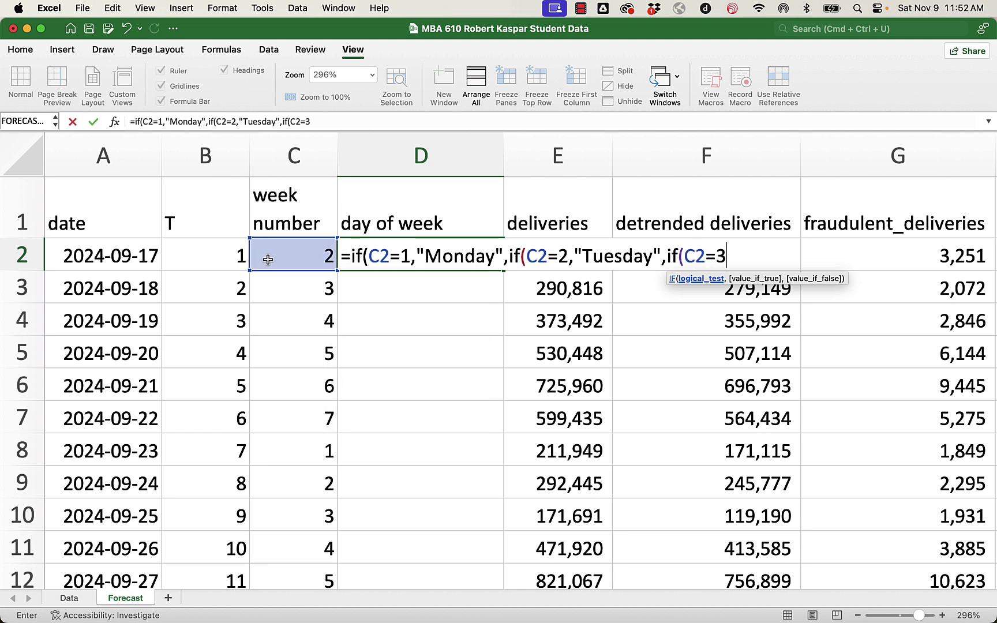
pyautogui.write(',"Wed')
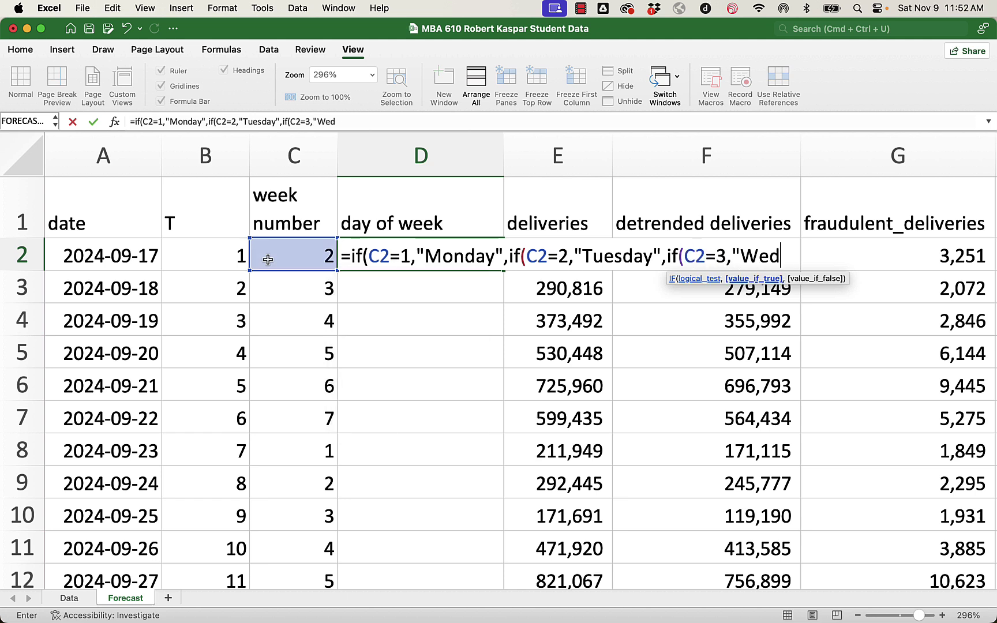
pyautogui.write('nesday",')
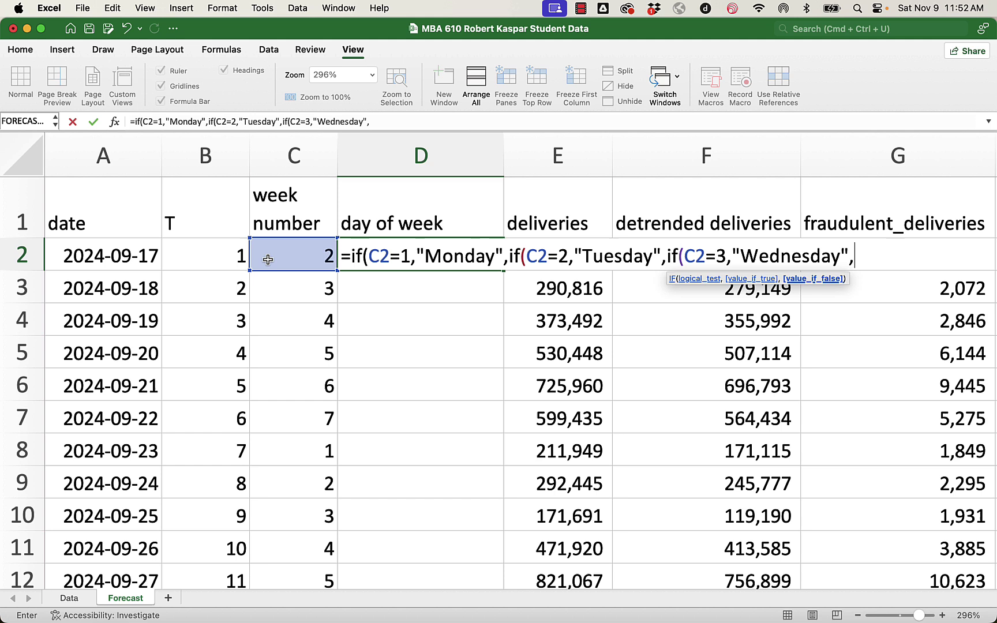
pyautogui.write('if(')
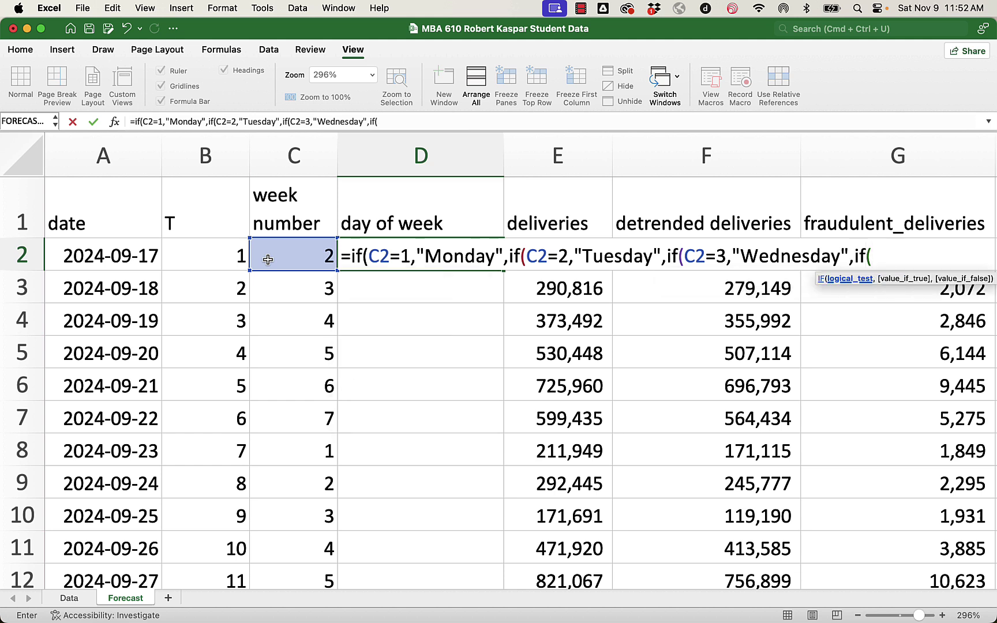
pyautogui.write('C2=4')
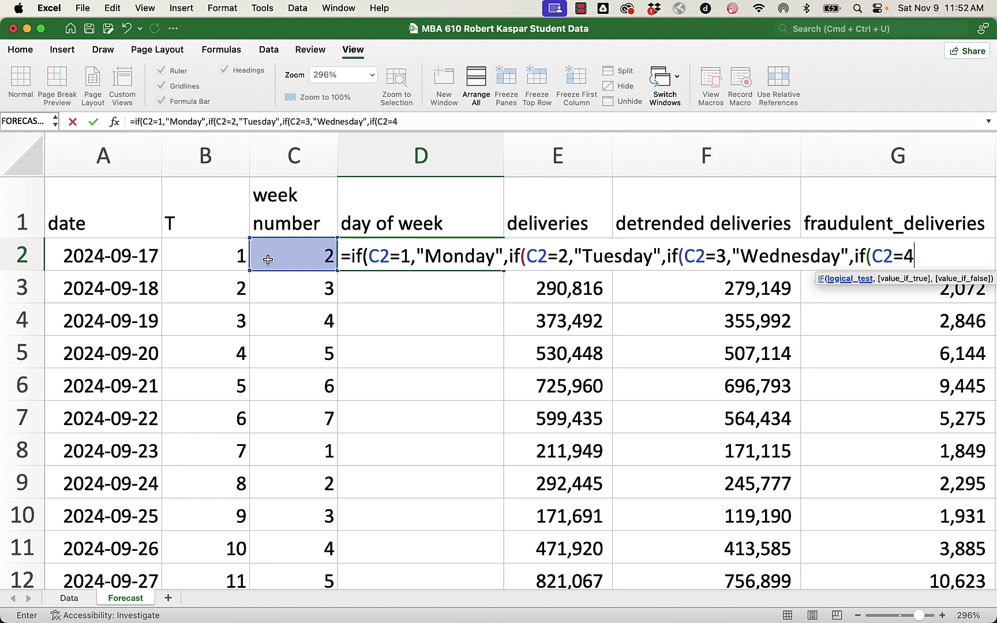
pyautogui.write(',"Thursda')
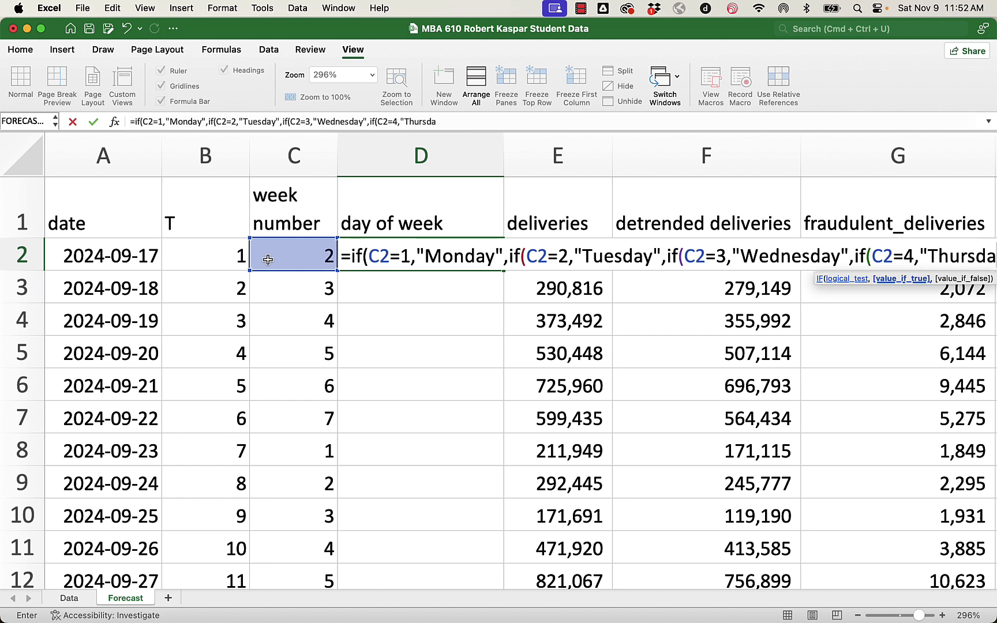
pyautogui.write('y')
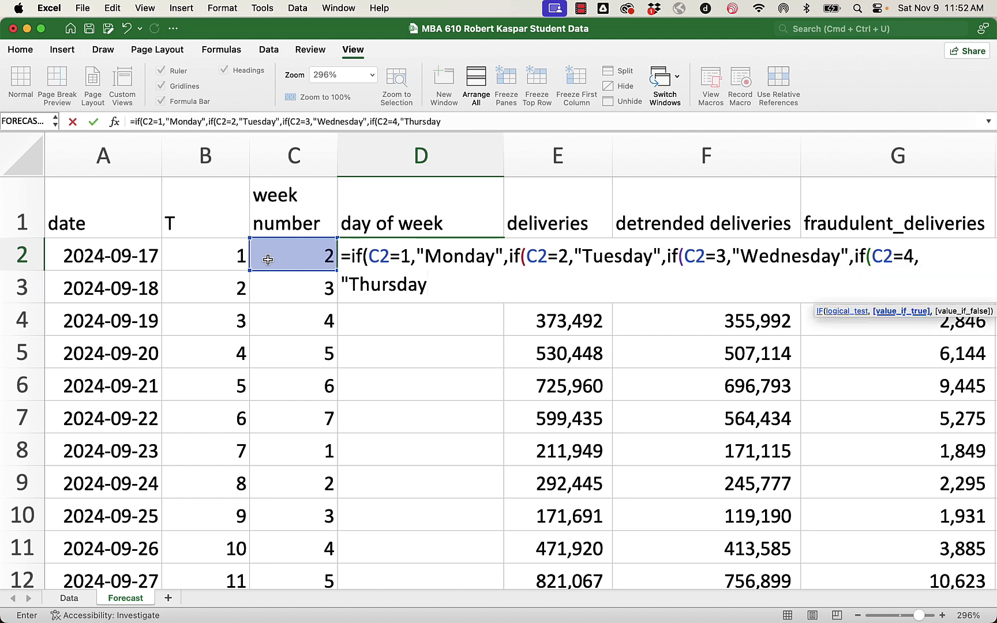
pyautogui.write(',')
# Step: Finish the D2 formula with 5 as Friday, 6 as Saturday, otherwise Sunday, closing all brackets
pyautogui.press('BackSpace')
pyautogui.write('",')
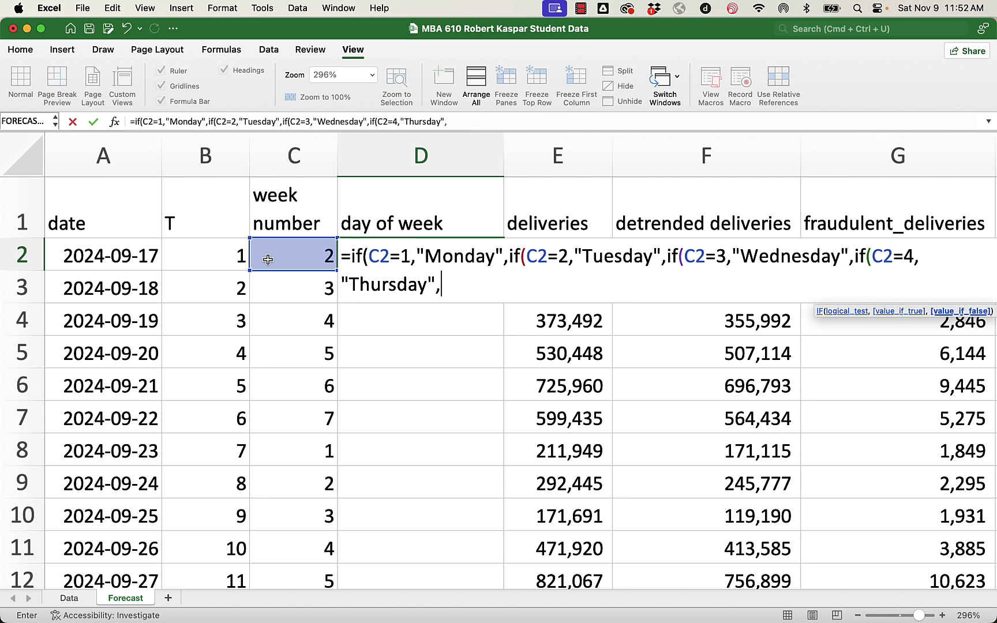
pyautogui.write('if(')
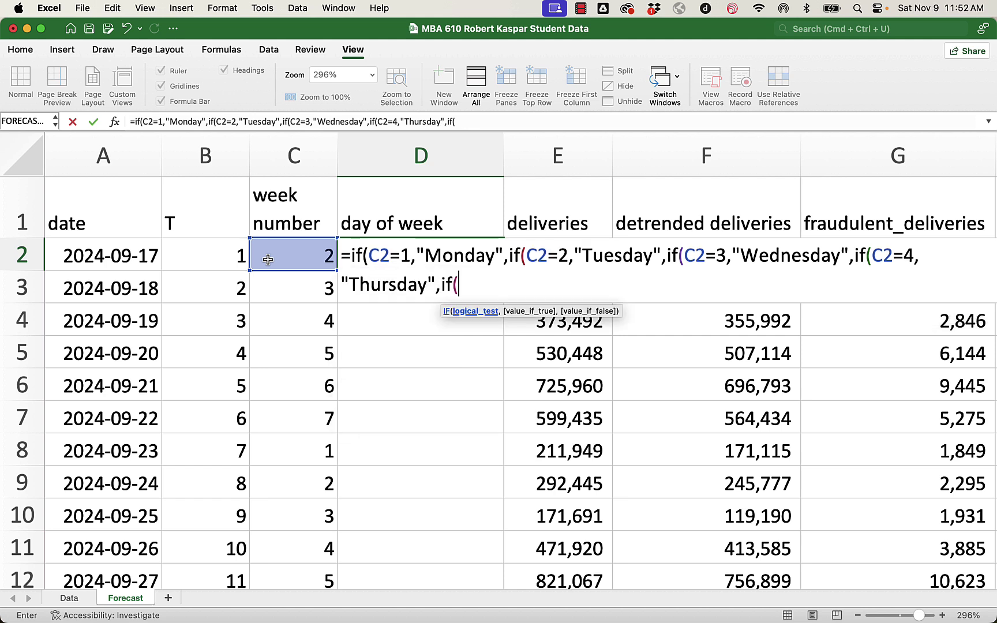
pyautogui.write('C3=5')
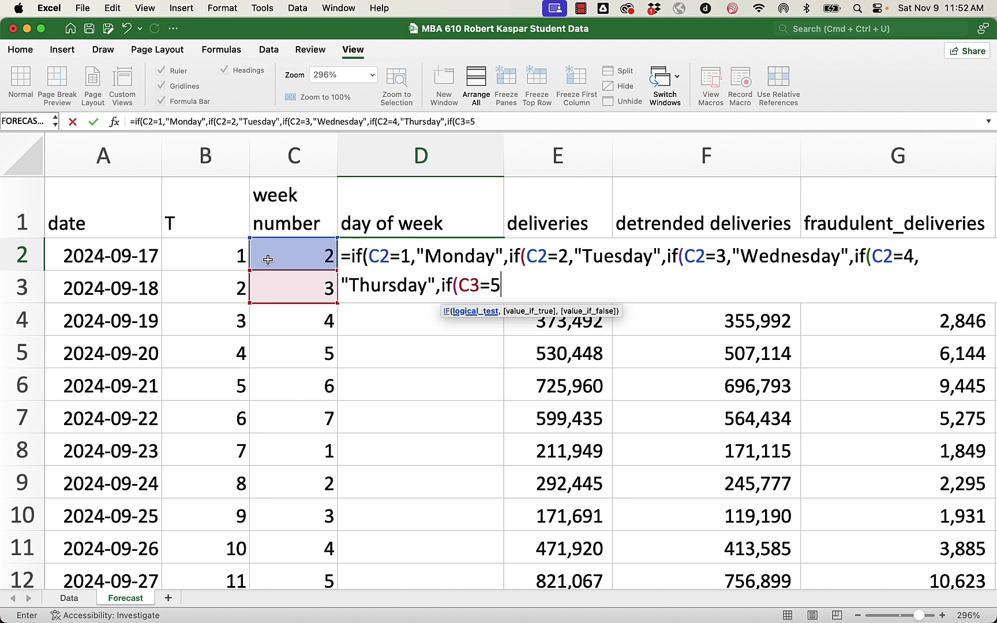
pyautogui.write(',"G')
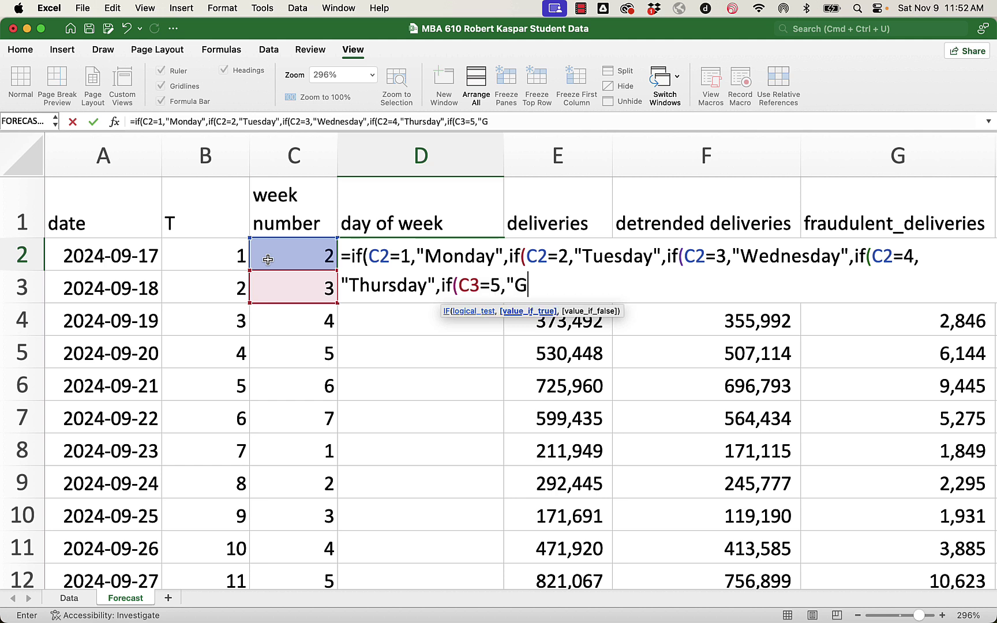
pyautogui.press('BackSpace')
pyautogui.write('Friday"')
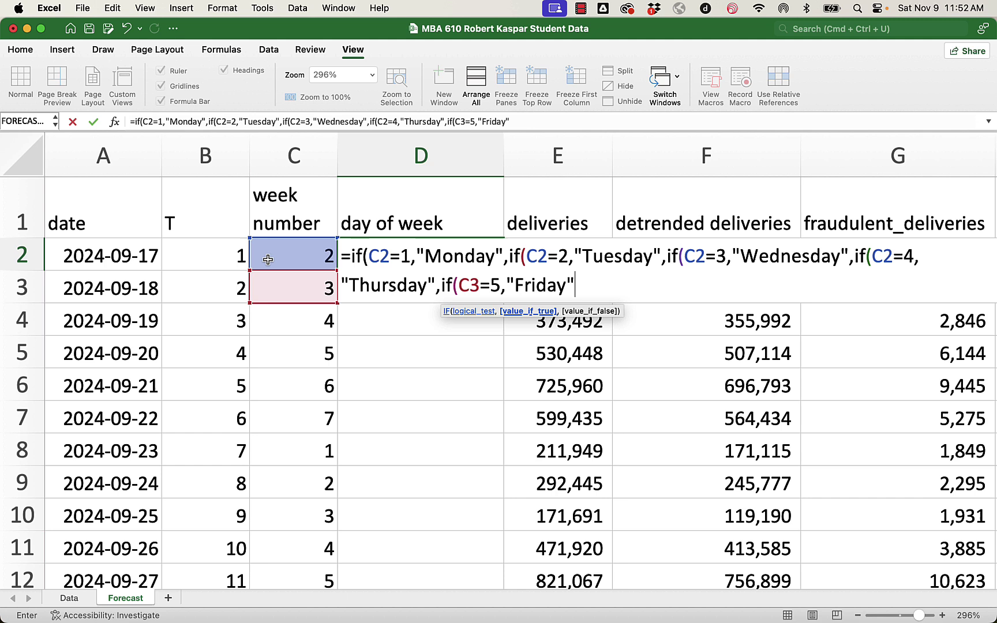
pyautogui.write(',')
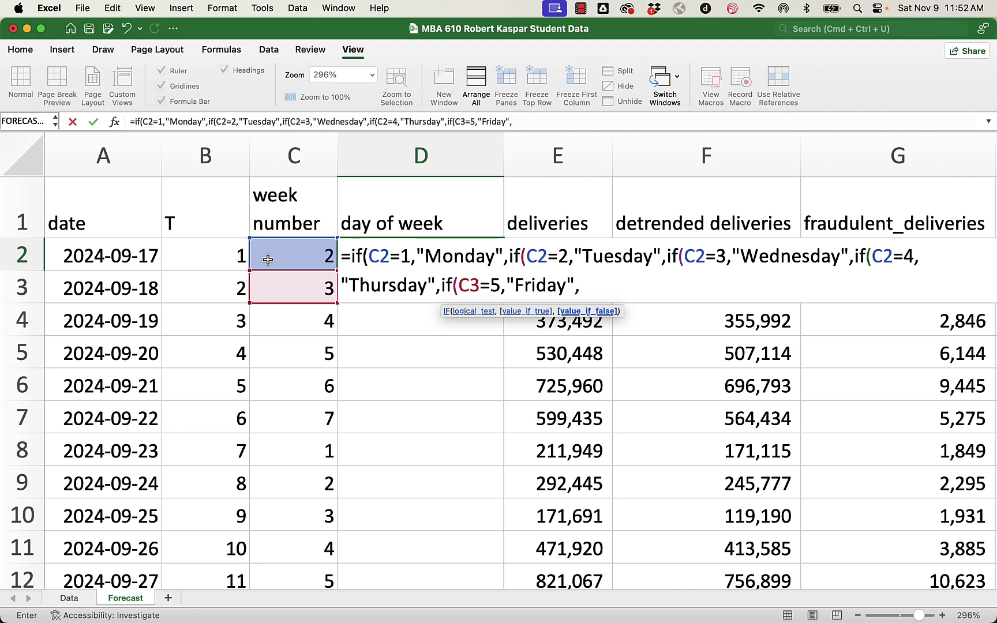
pyautogui.write('if')
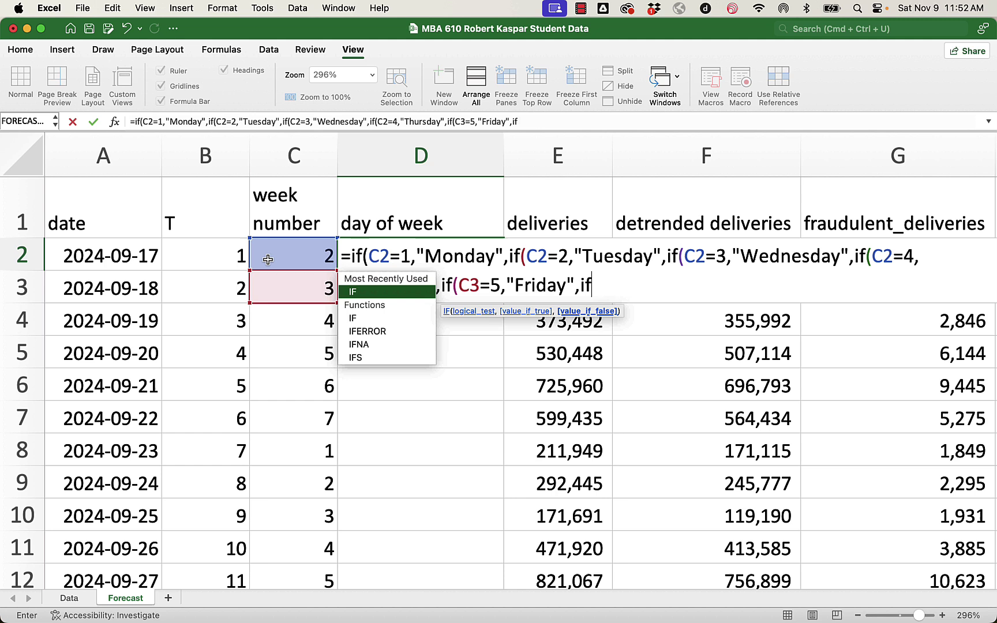
pyautogui.write('(C')
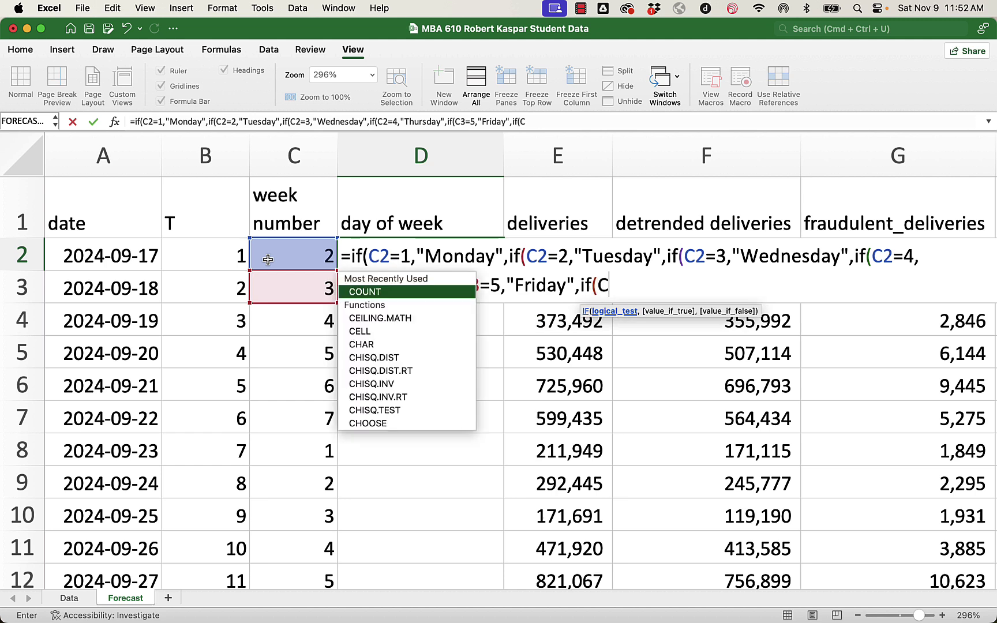
pyautogui.write('3=6')
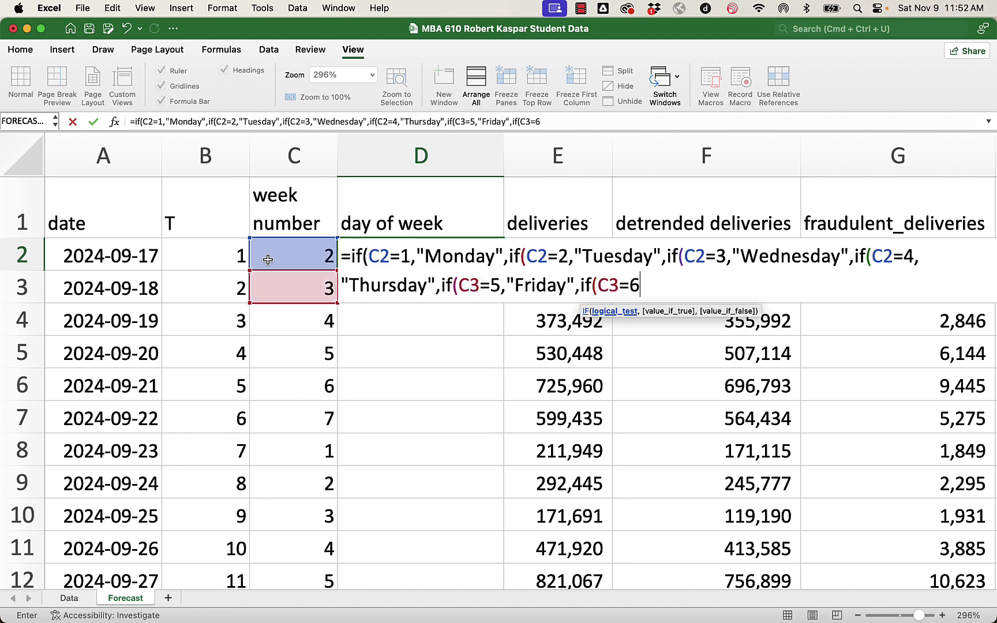
pyautogui.write(',"S')
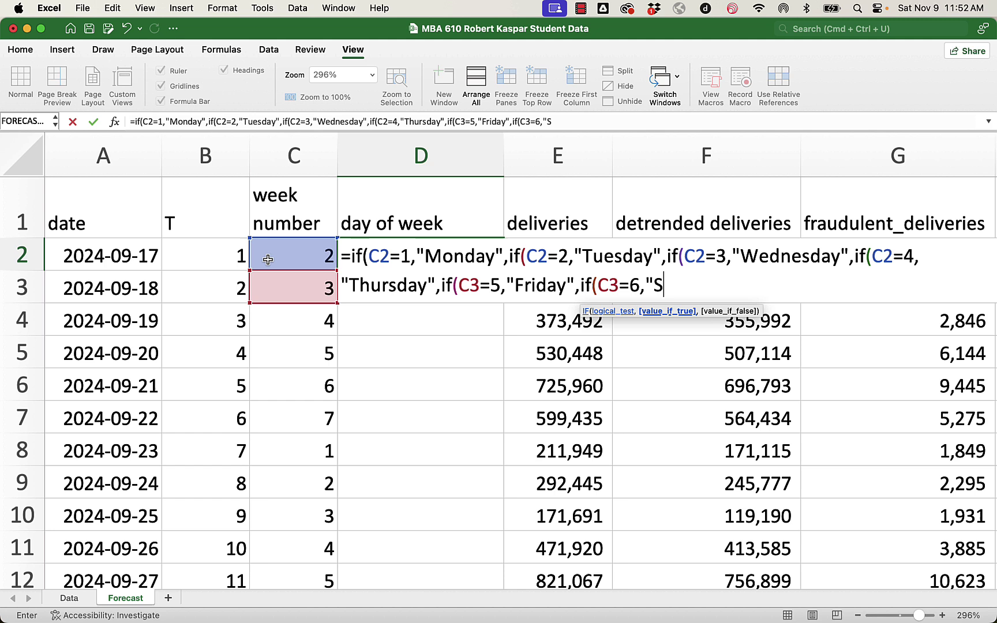
pyautogui.write('aturday')
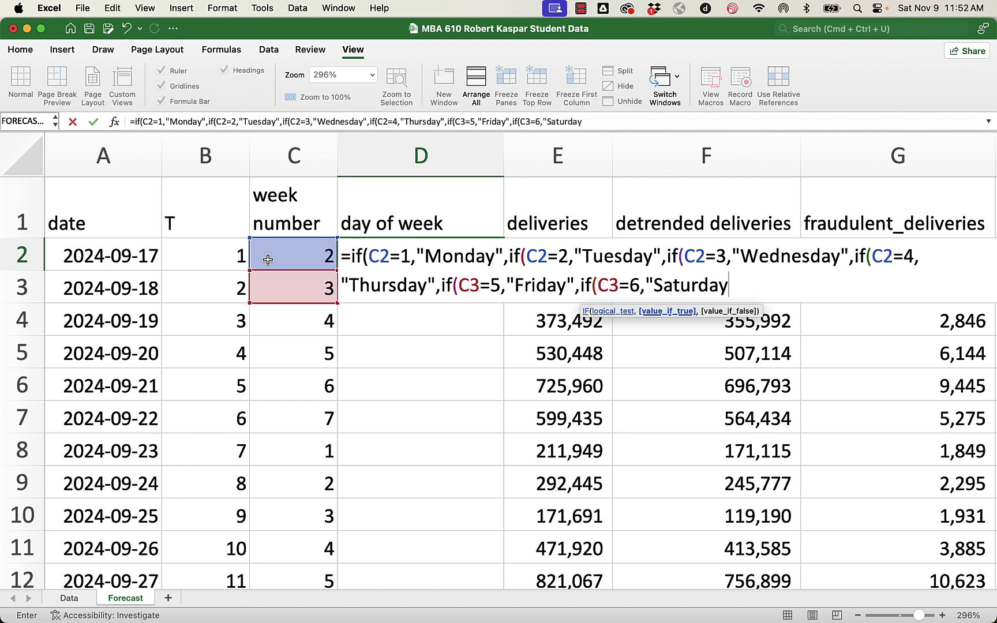
pyautogui.write('",')
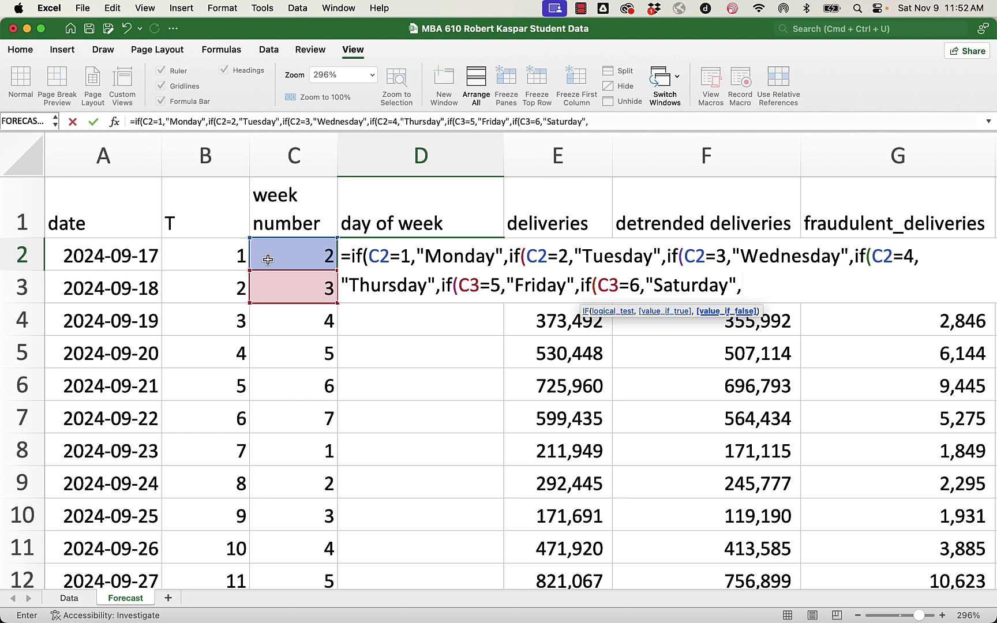
pyautogui.write('"Sunday')
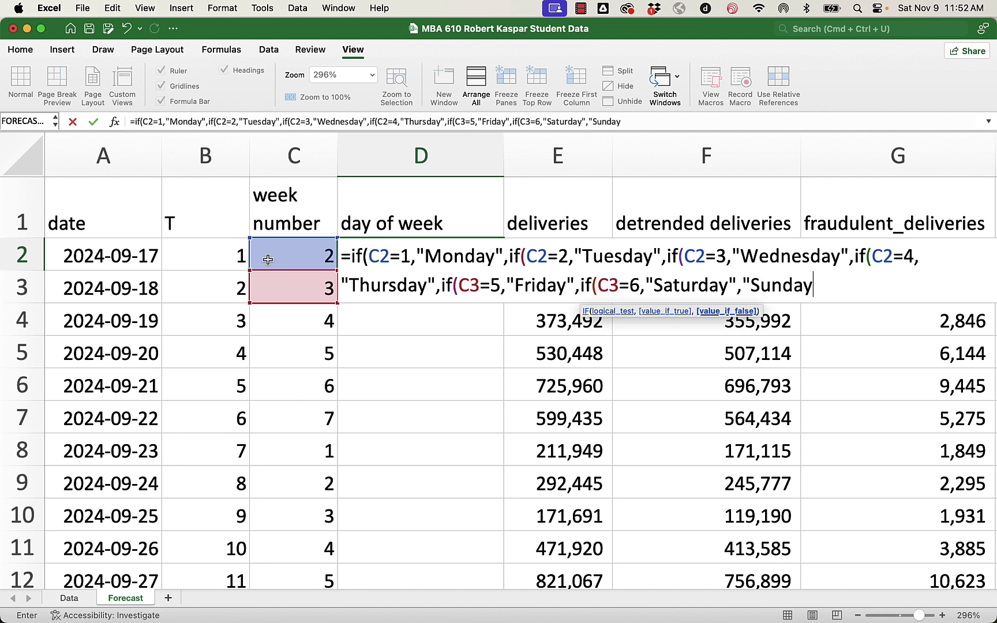
pyautogui.write('")))))')
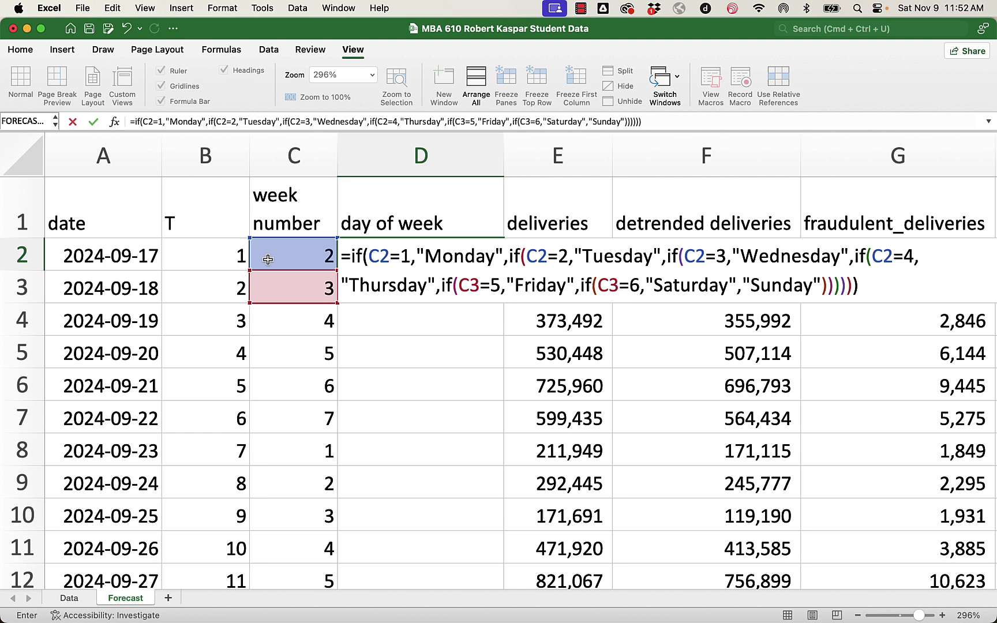
# Step: Commit the D2 formula, changing both stray C3 references to C2 so it shows Tuesday
pyautogui.press('Return')
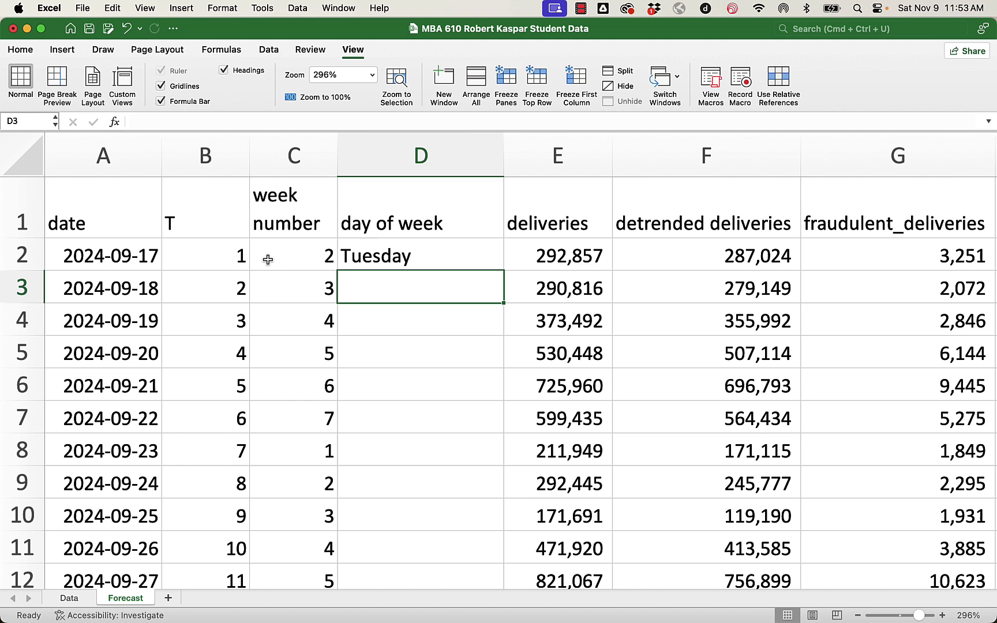
pyautogui.click(379, 259)
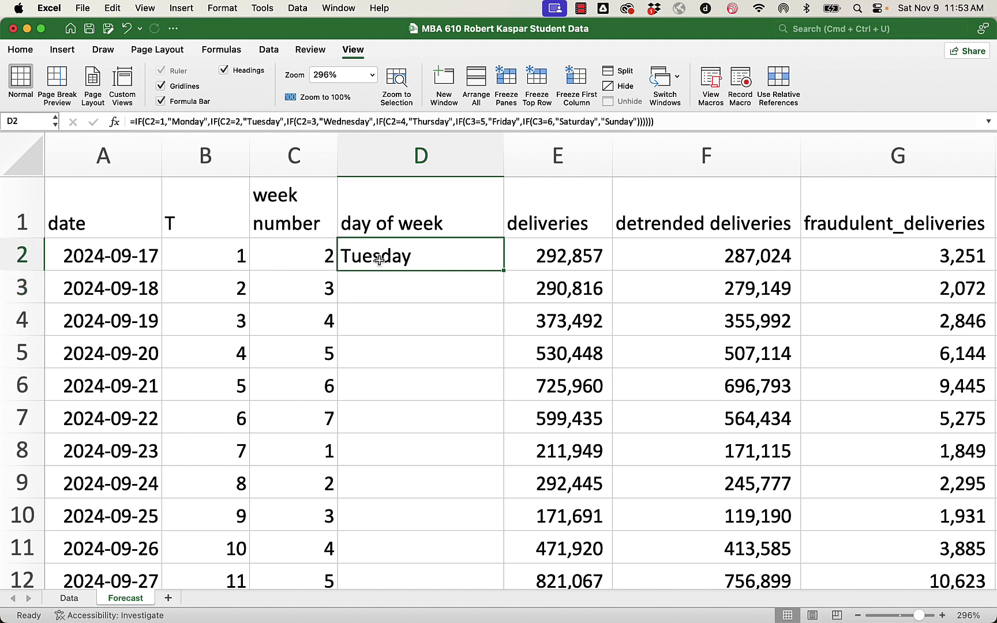
pyautogui.doubleClick(380, 260)
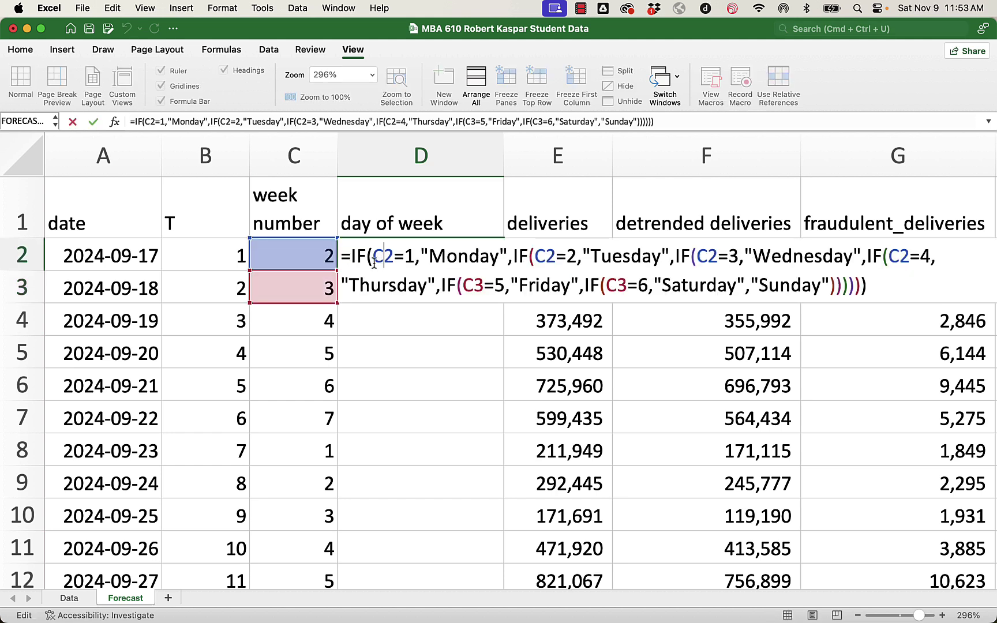
pyautogui.click(483, 284)
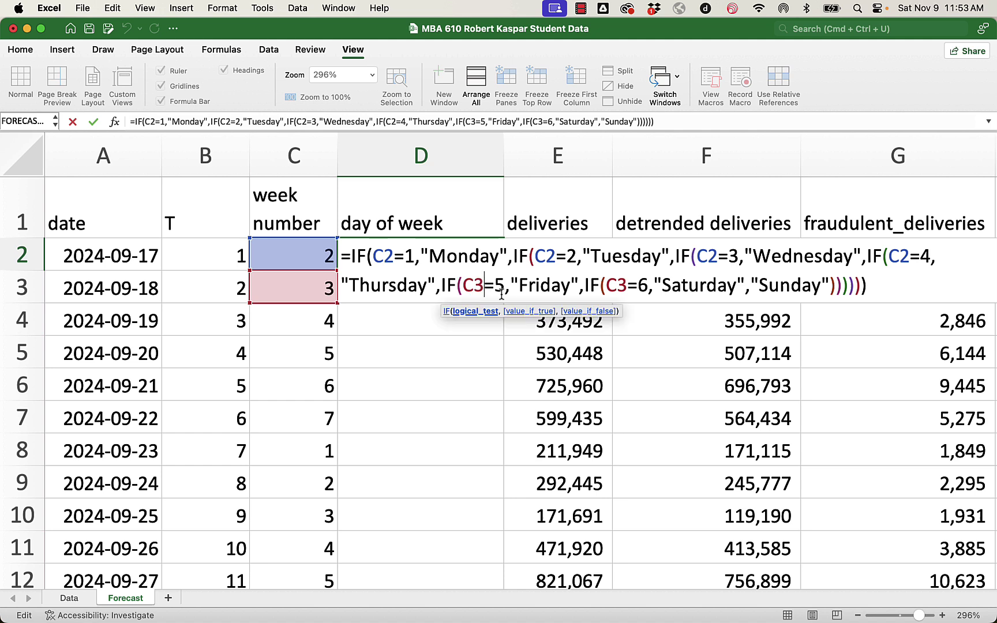
pyautogui.press('BackSpace')
pyautogui.write('2')
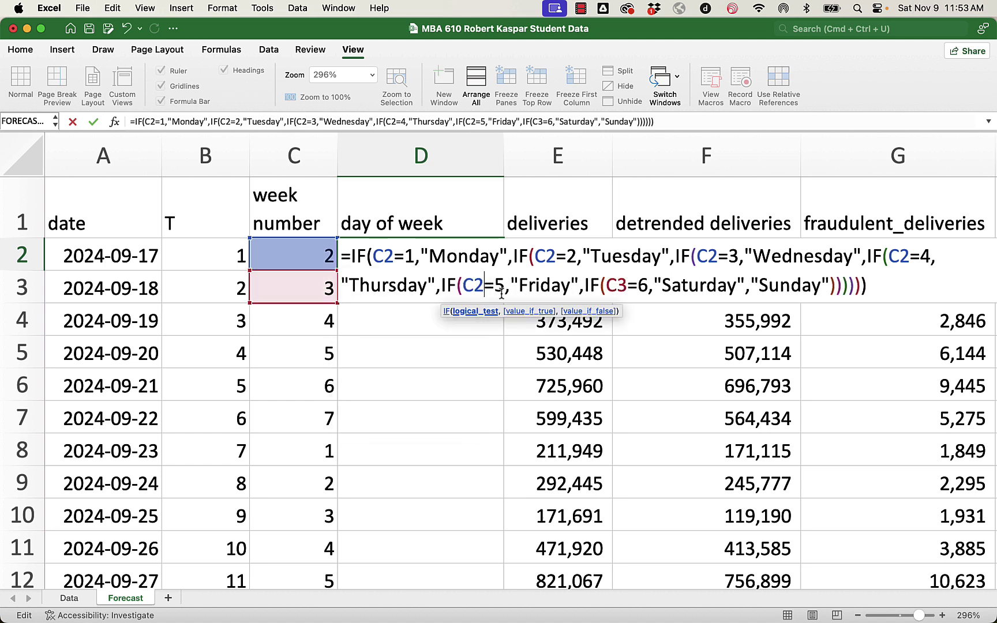
pyautogui.click(627, 284)
pyautogui.press('BackSpace')
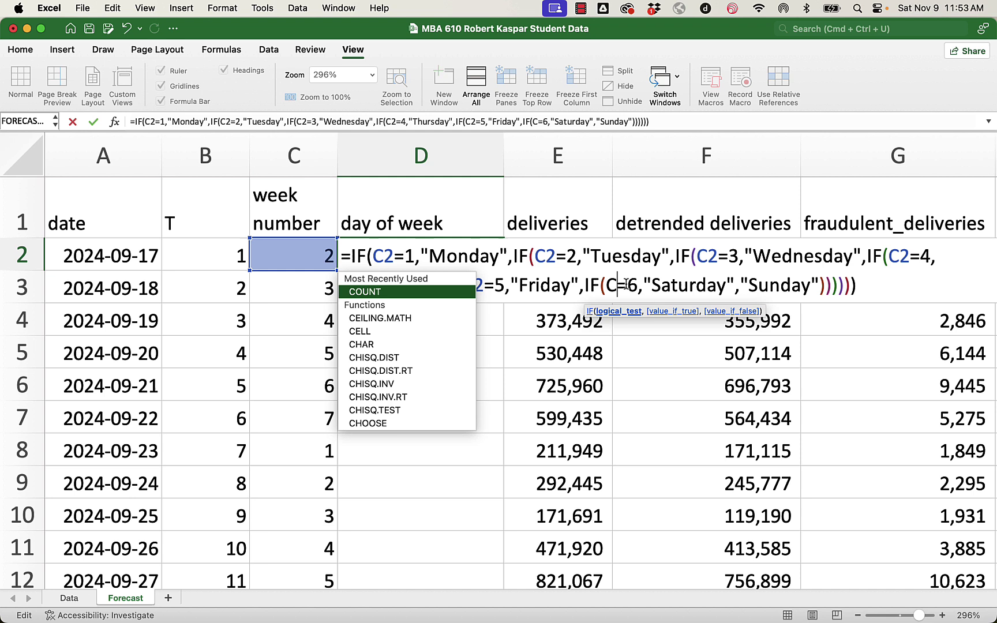
pyautogui.write('2')
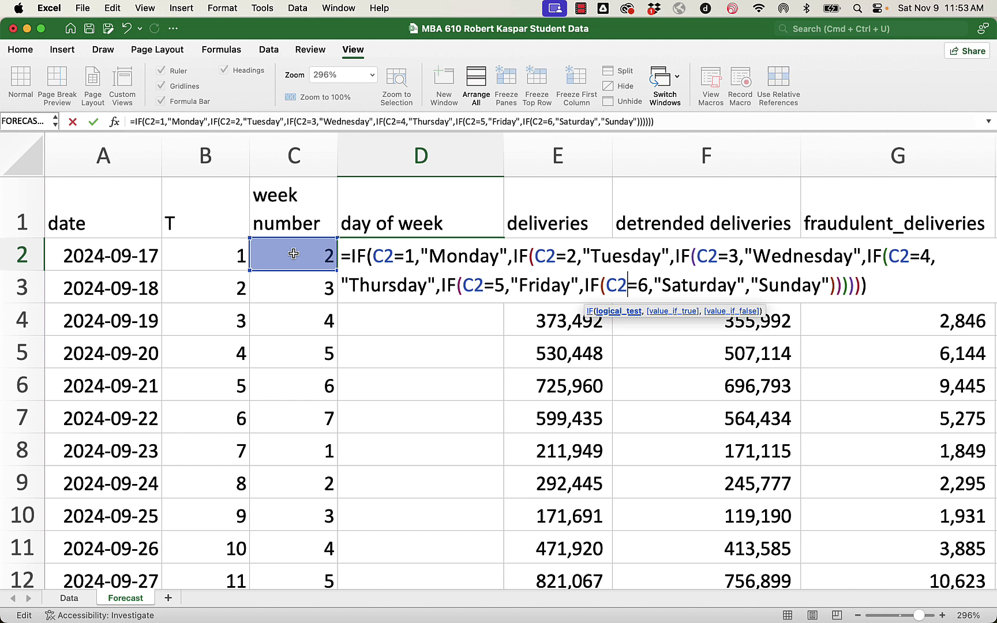
pyautogui.press('Return')
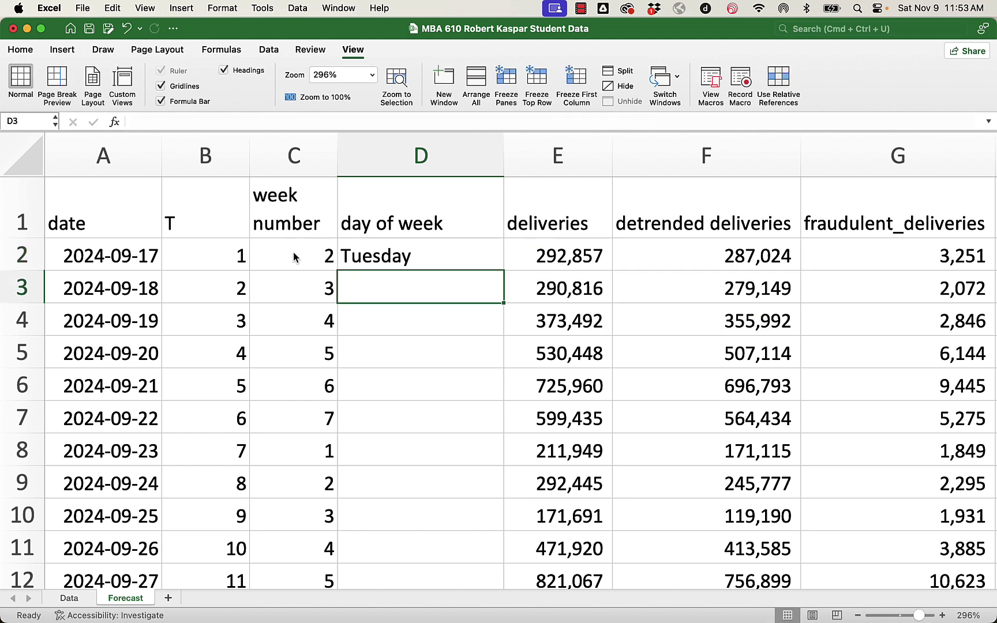
# Step: Fill the day-of-week formula down column D and inspect the formulas in D3 through D7
pyautogui.click(384, 255)
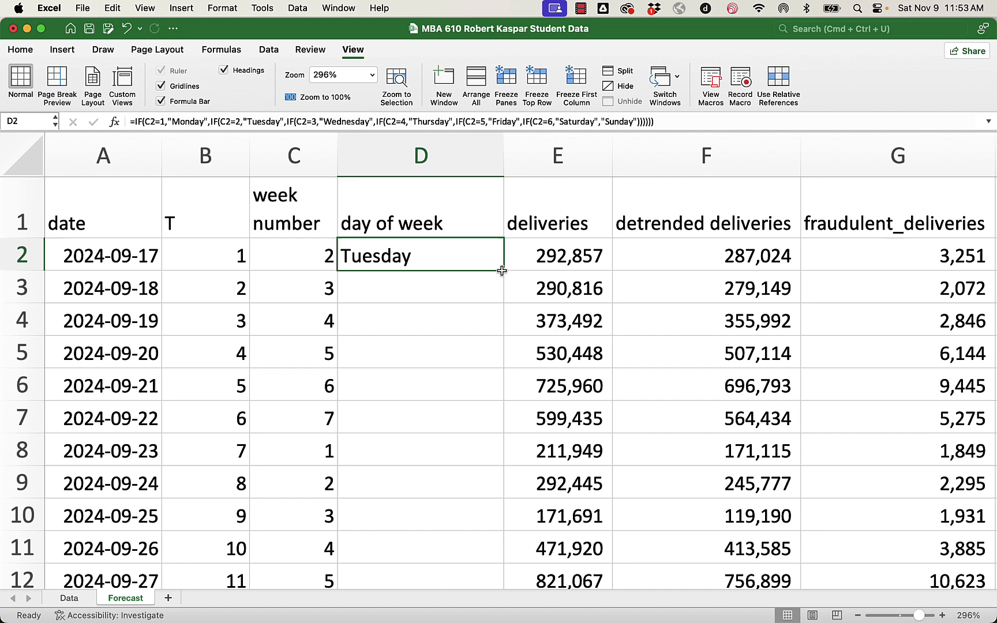
pyautogui.doubleClick(504, 269)
pyautogui.click(444, 431)
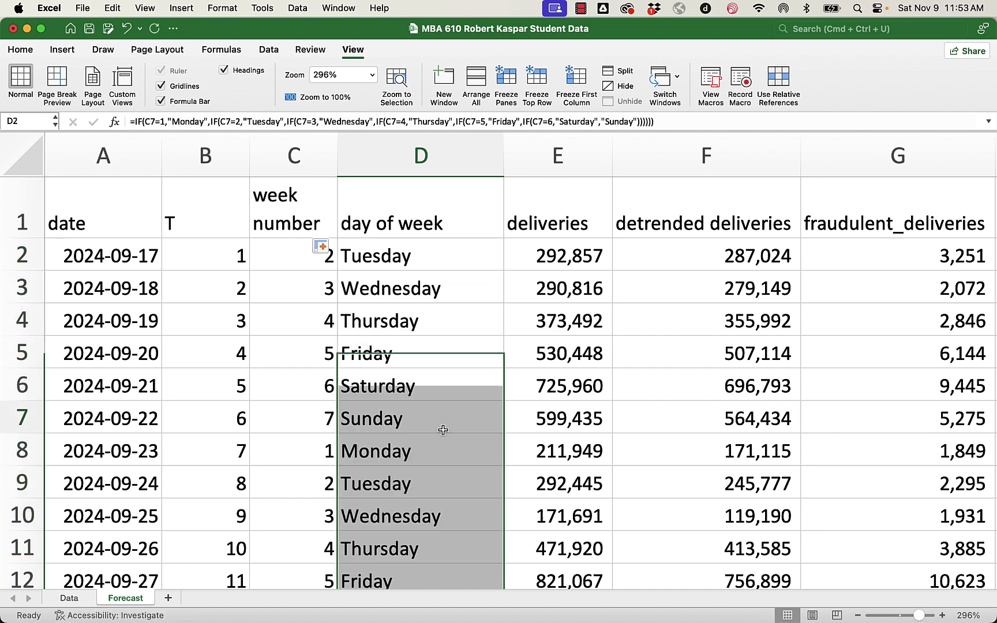
pyautogui.doubleClick(403, 288)
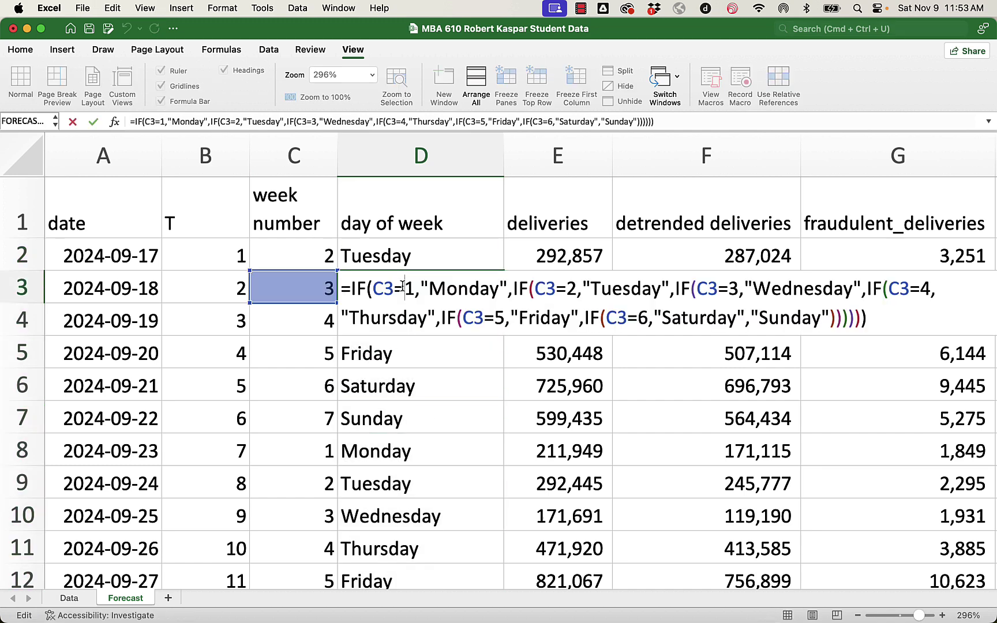
pyautogui.press('Return')
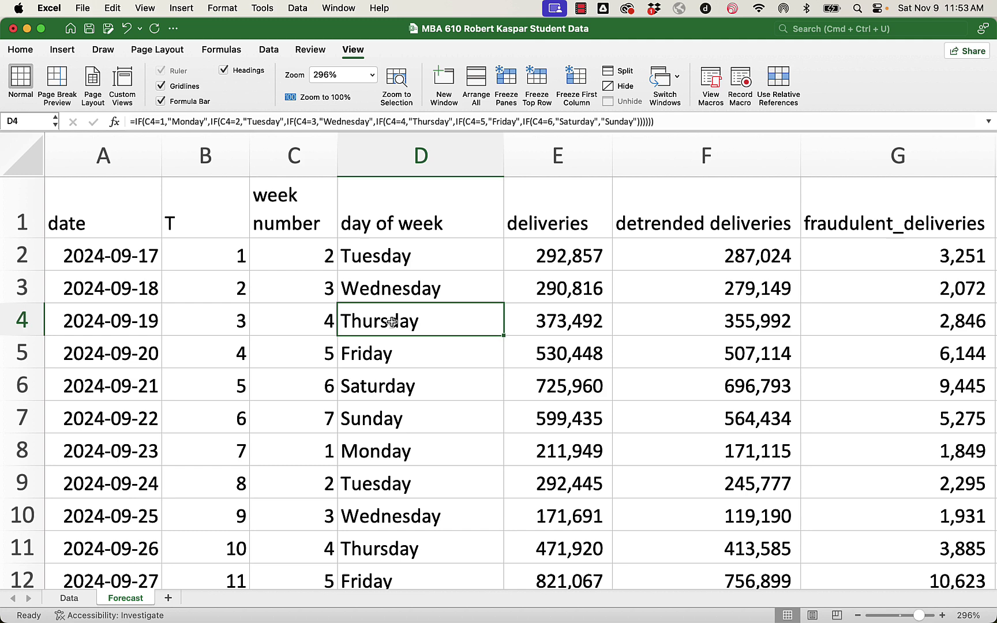
pyautogui.doubleClick(392, 322)
pyautogui.press('Return')
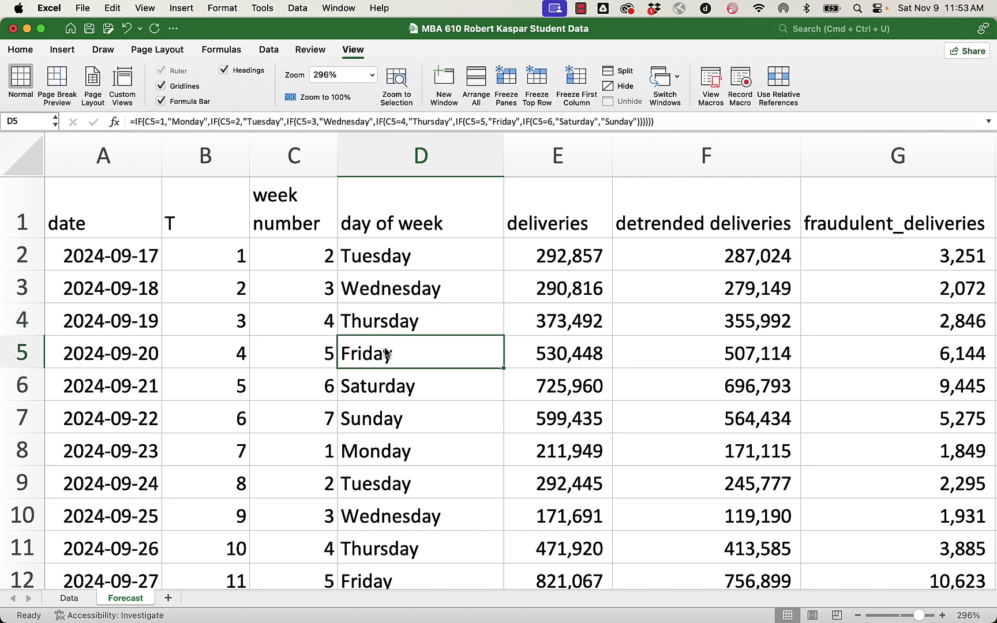
pyautogui.doubleClick(386, 352)
pyautogui.press('Return')
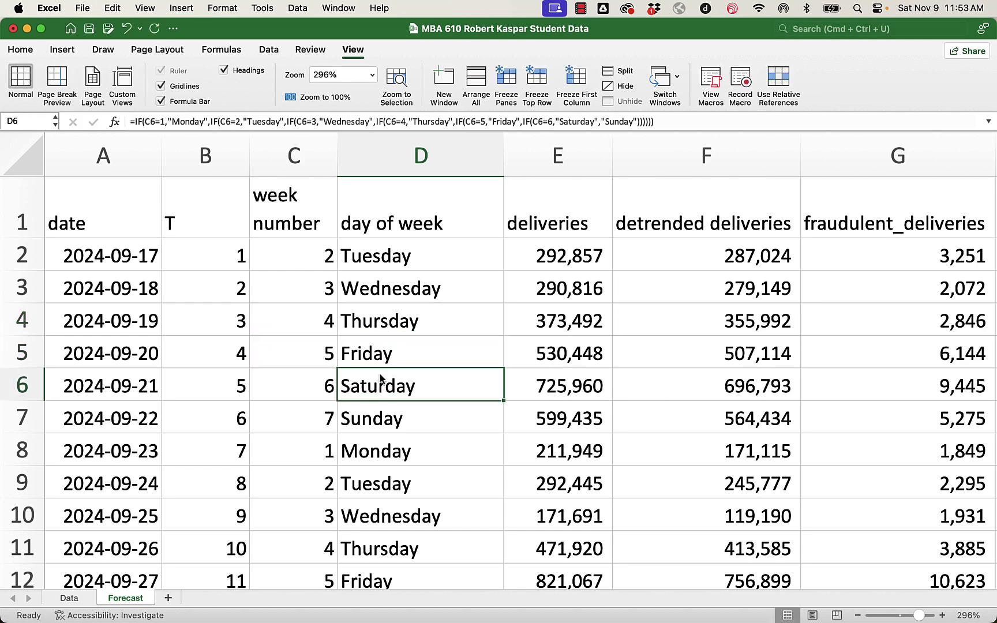
pyautogui.doubleClick(380, 385)
pyautogui.press('Return')
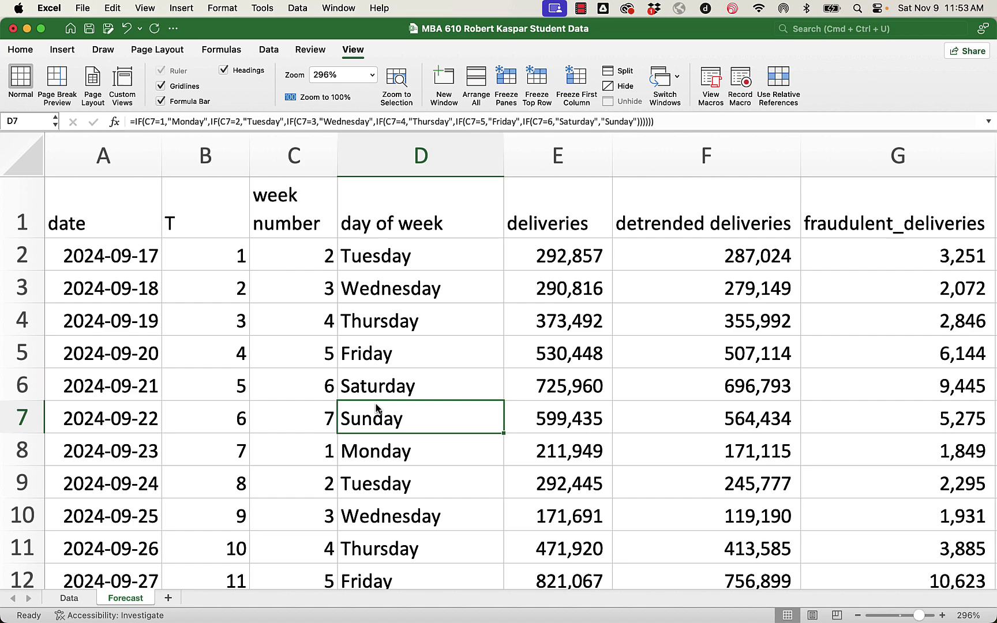
pyautogui.doubleClick(376, 418)
pyautogui.press('Return')
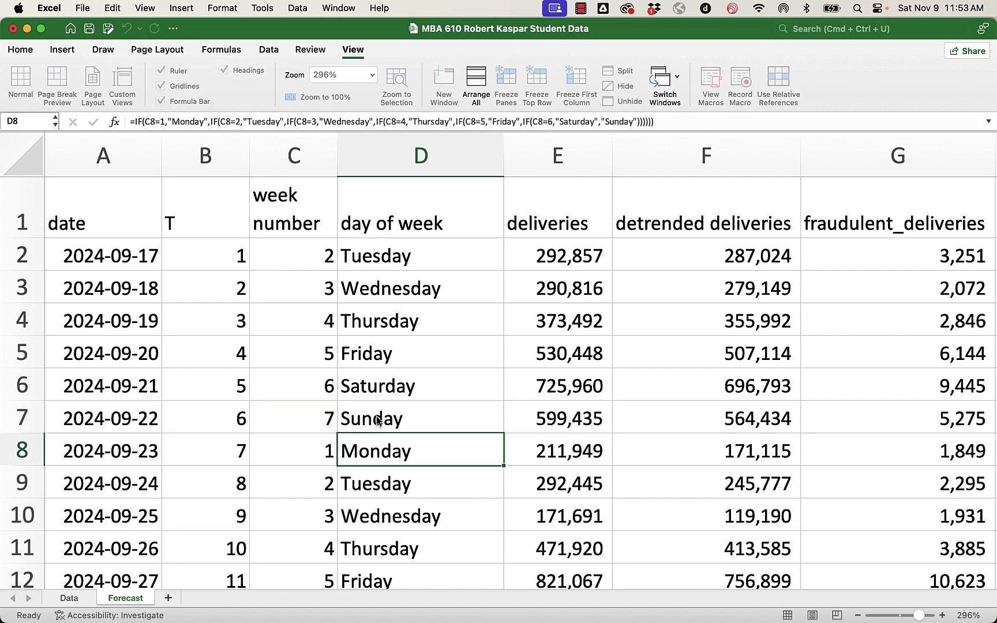
# Step: Spot-check weekday numbers against day names in lower rows such as 15, 30 and 32
pyautogui.scroll(-10, 377, 418)
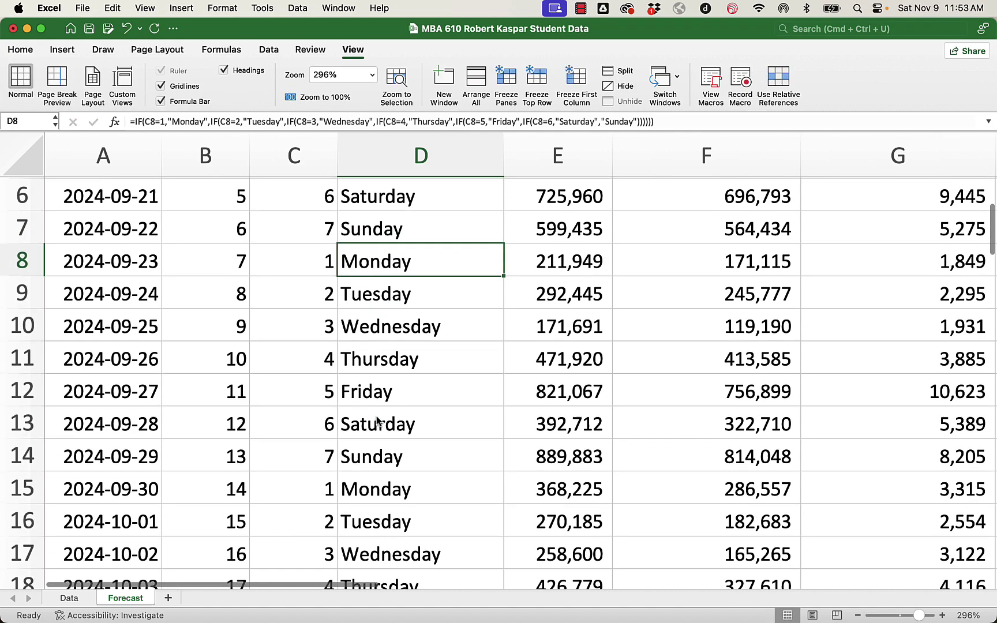
pyautogui.moveTo(304, 357); pyautogui.dragTo(376, 354)
pyautogui.moveTo(301, 322); pyautogui.dragTo(374, 324)
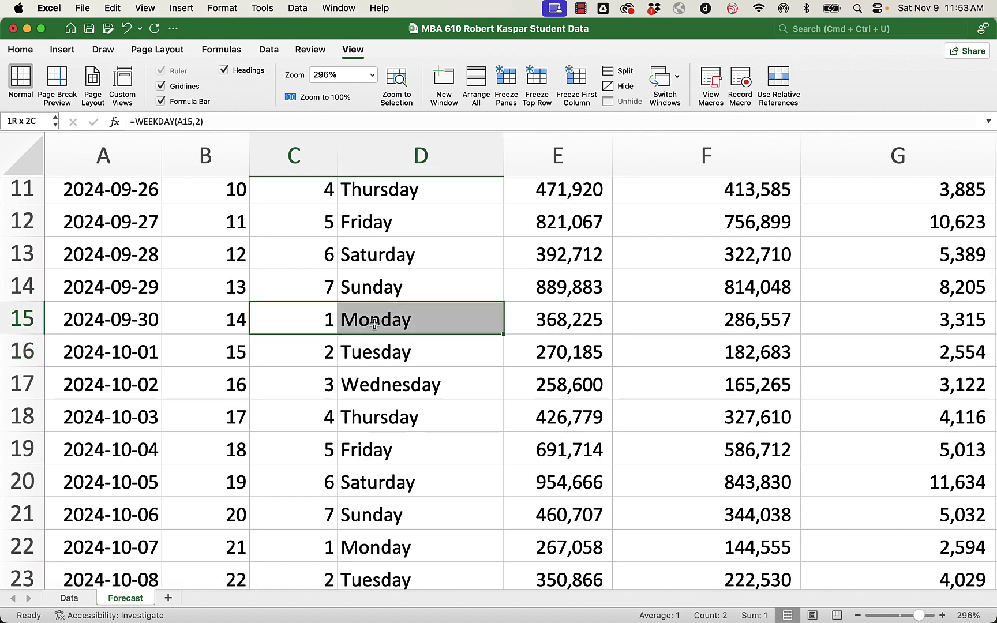
pyautogui.scroll(-11, 401, 378)
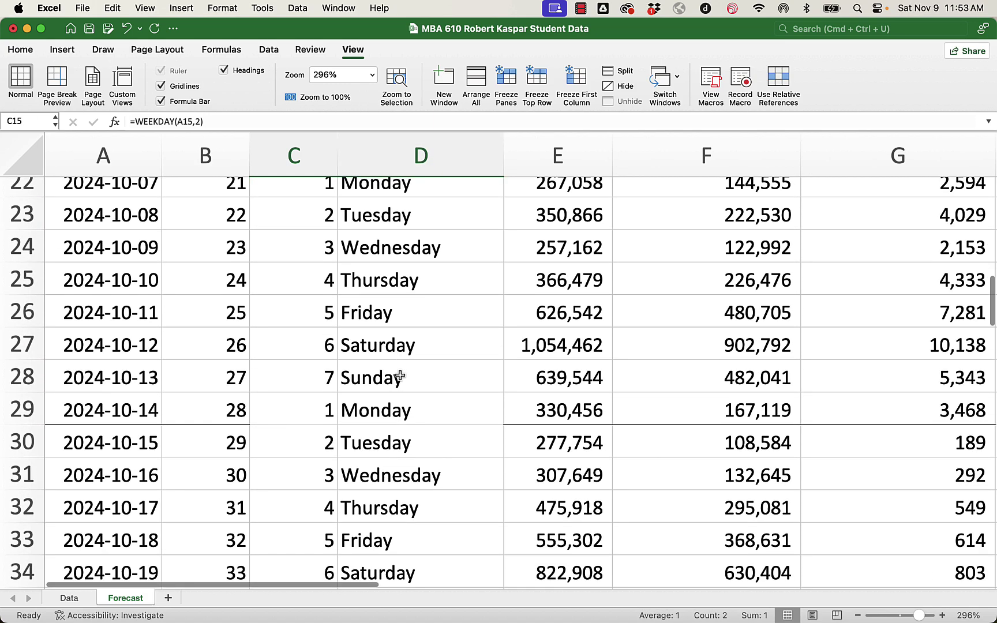
pyautogui.scroll(-3, 400, 377)
pyautogui.click(95, 345)
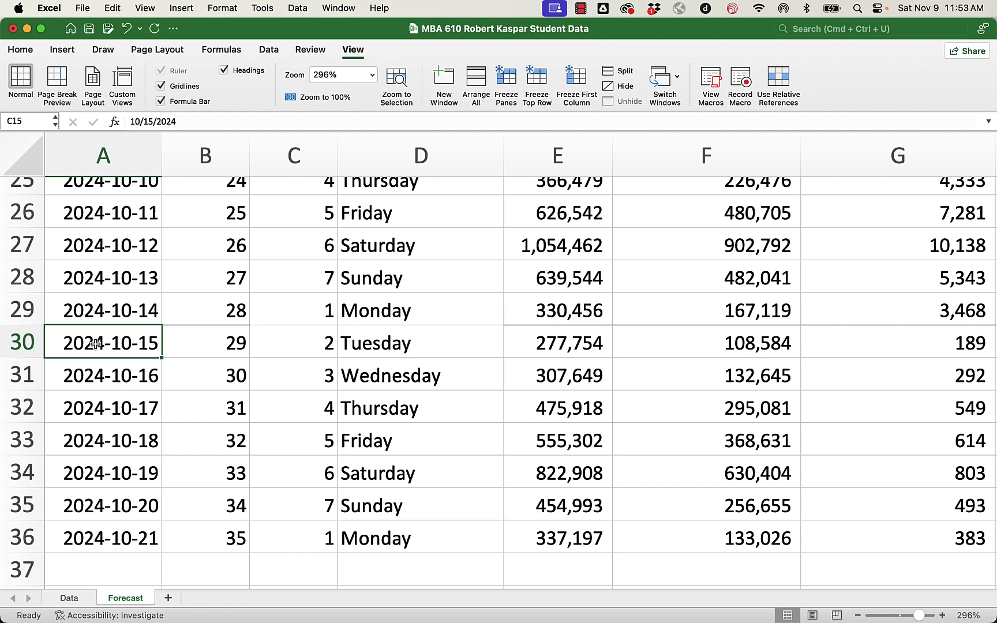
pyautogui.moveTo(95, 345); pyautogui.dragTo(535, 347)
pyautogui.click(19, 51)
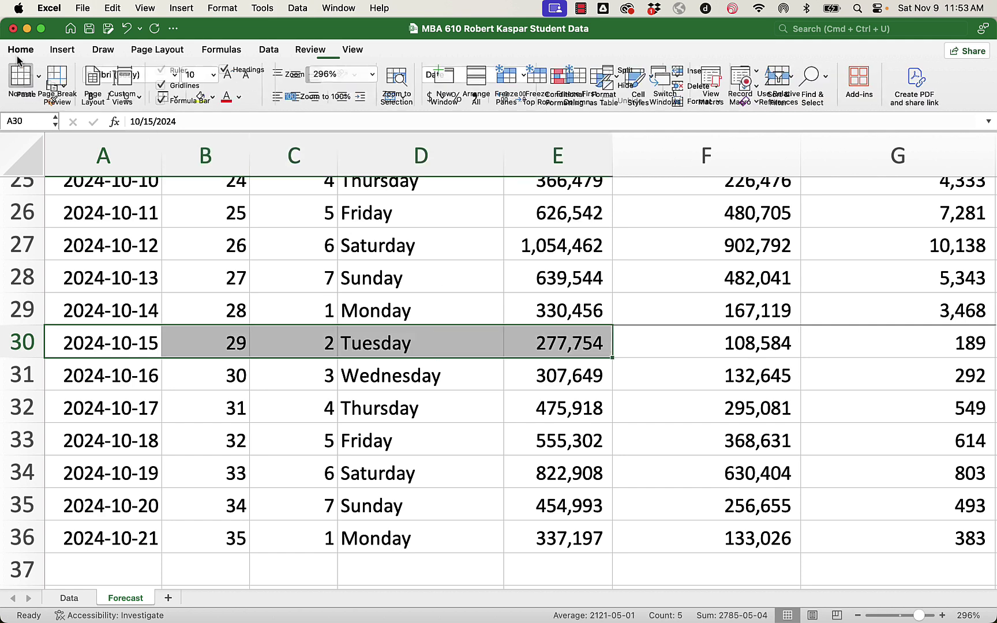
pyautogui.click(367, 420)
pyautogui.scroll(10, 367, 421)
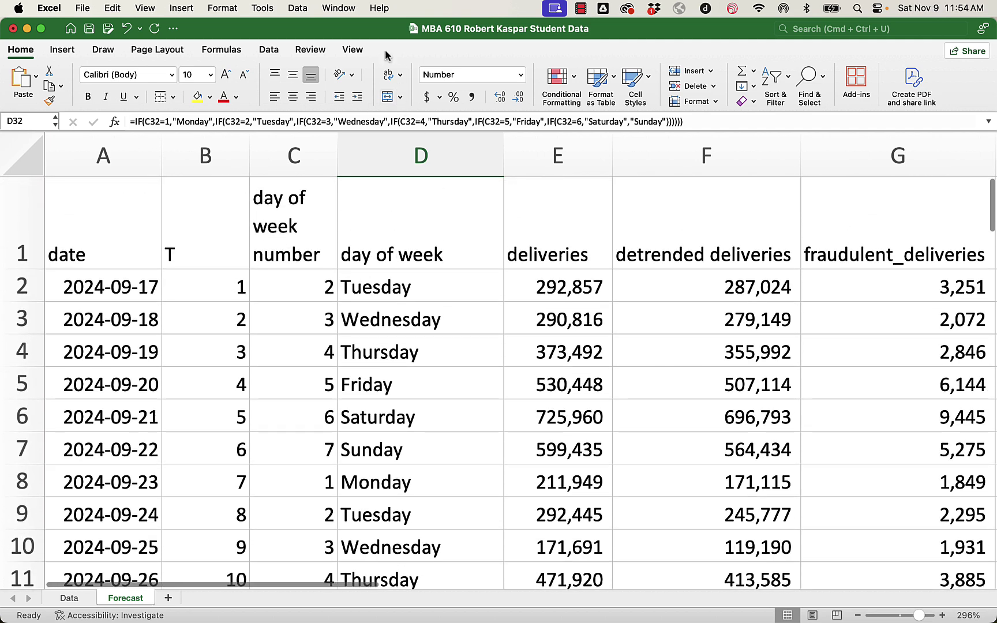
pyautogui.click(353, 49)
# Step: Reset the zoom to 100% and check several cells in the day of week column
pyautogui.click(325, 96)
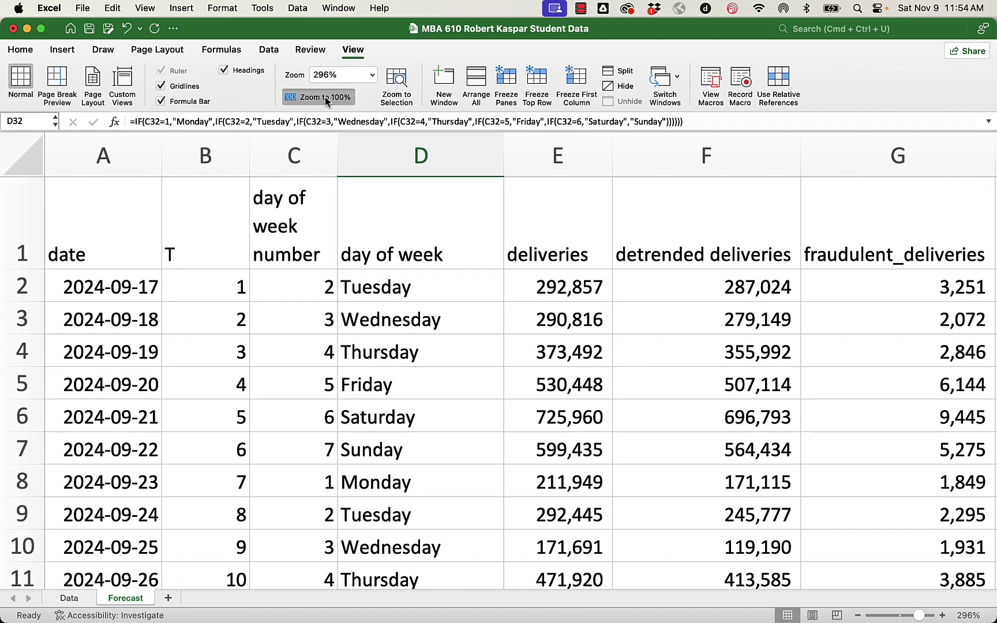
pyautogui.click(328, 230)
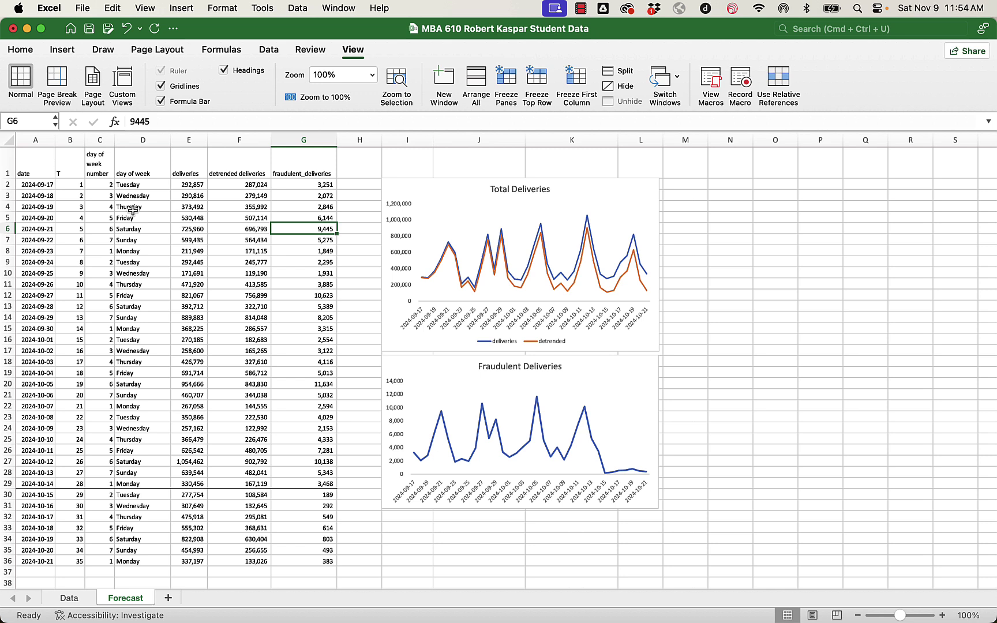
pyautogui.click(132, 262)
pyautogui.click(134, 306)
pyautogui.click(134, 372)
pyautogui.click(132, 420)
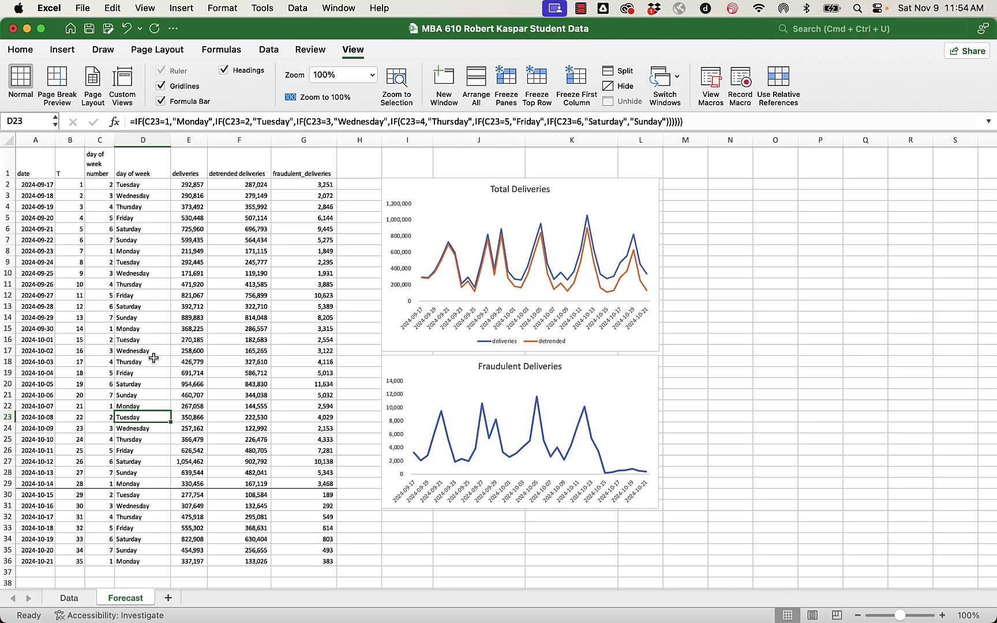
# Step: Review the detrended series in the Total Deliveries chart and its source column F2:F36
pyautogui.click(563, 289)
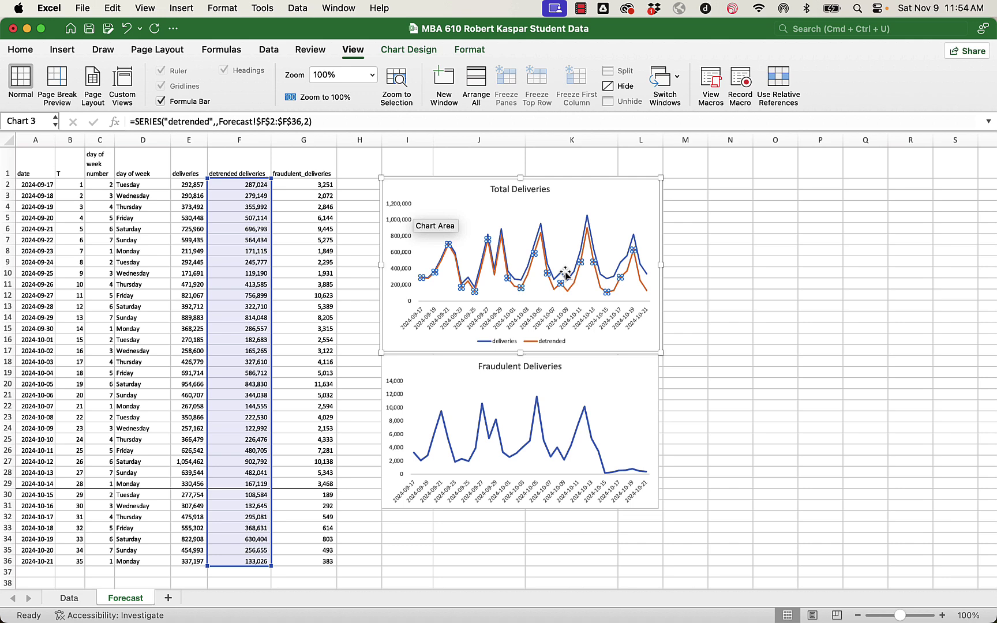
pyautogui.moveTo(564, 294)
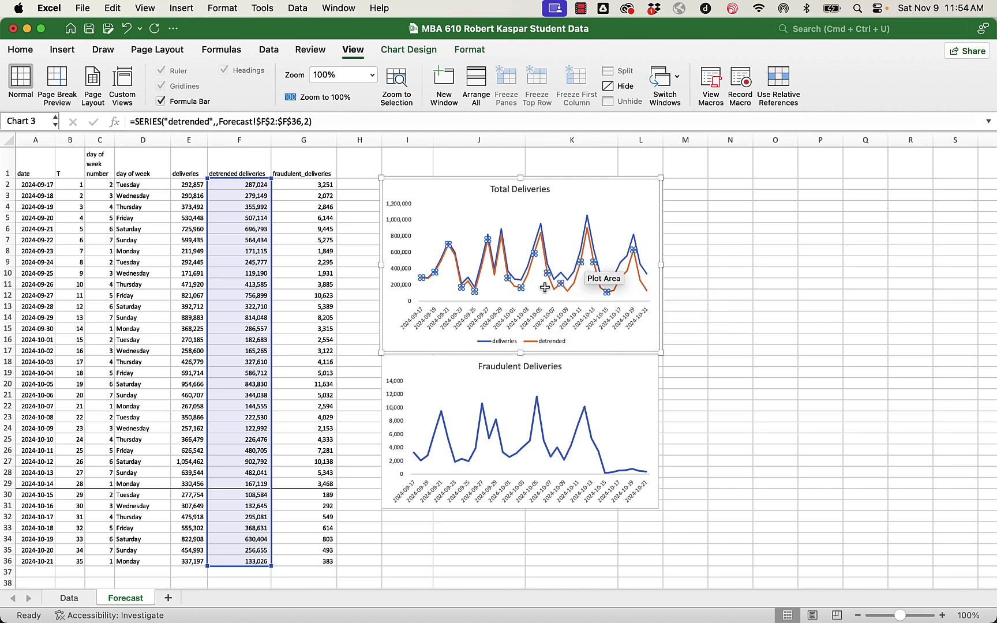
pyautogui.click(174, 304)
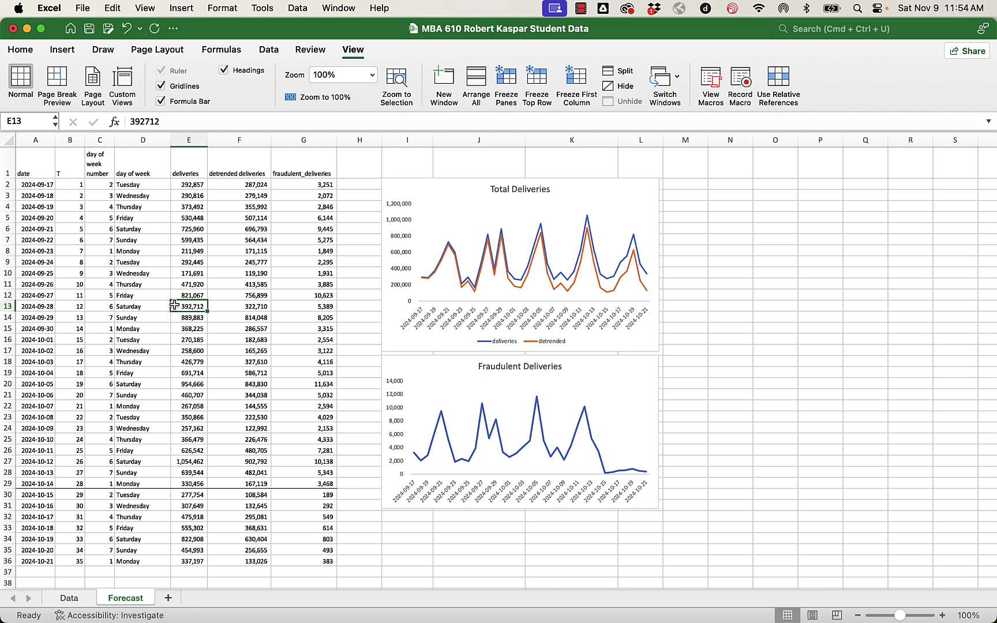
pyautogui.moveTo(230, 163); pyautogui.dragTo(228, 554)
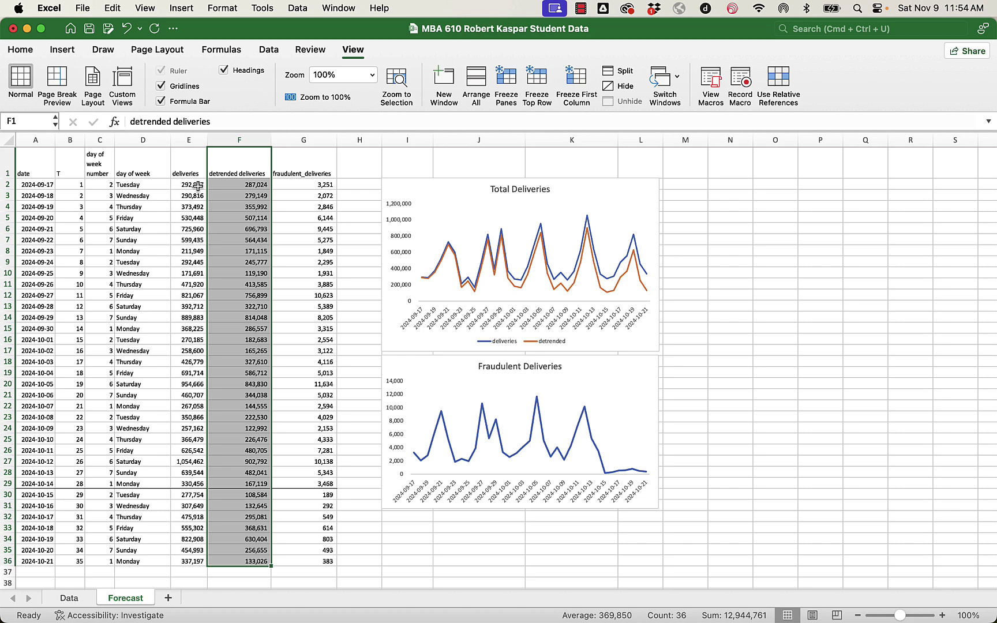
pyautogui.click(117, 286)
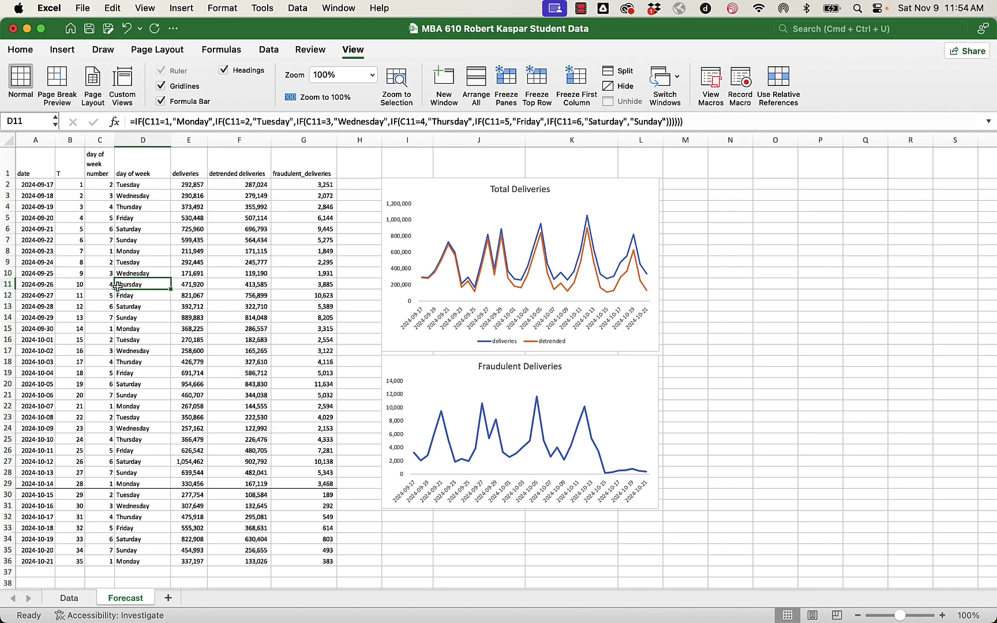
# Step: Insert a PivotTable from Forecast!$A$1:$G$36 on the existing worksheet at cell A46
pyautogui.click(62, 49)
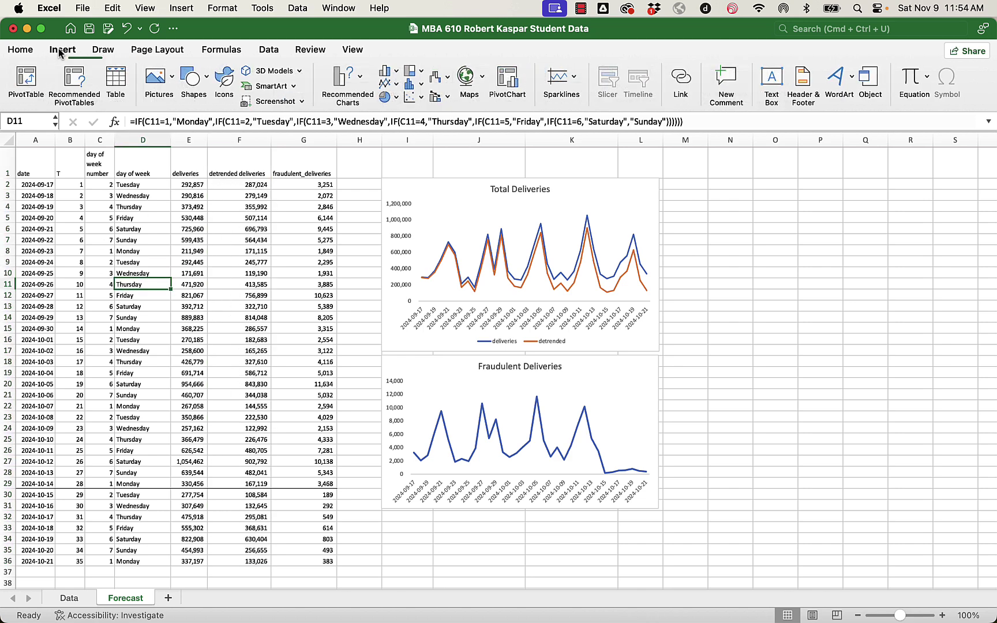
pyautogui.click(25, 86)
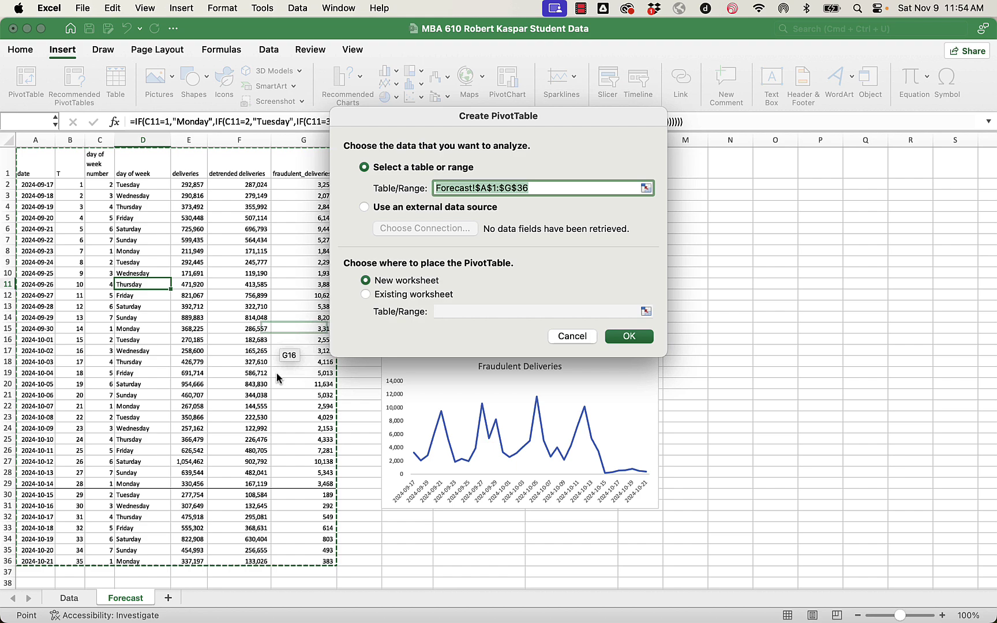
pyautogui.click(365, 295)
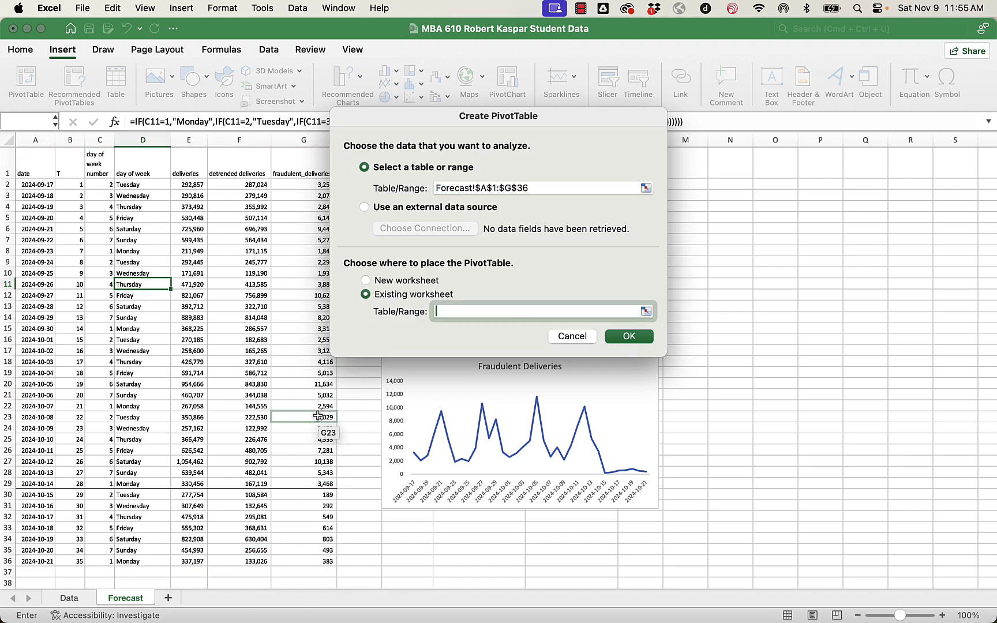
pyautogui.scroll(-5, 318, 415)
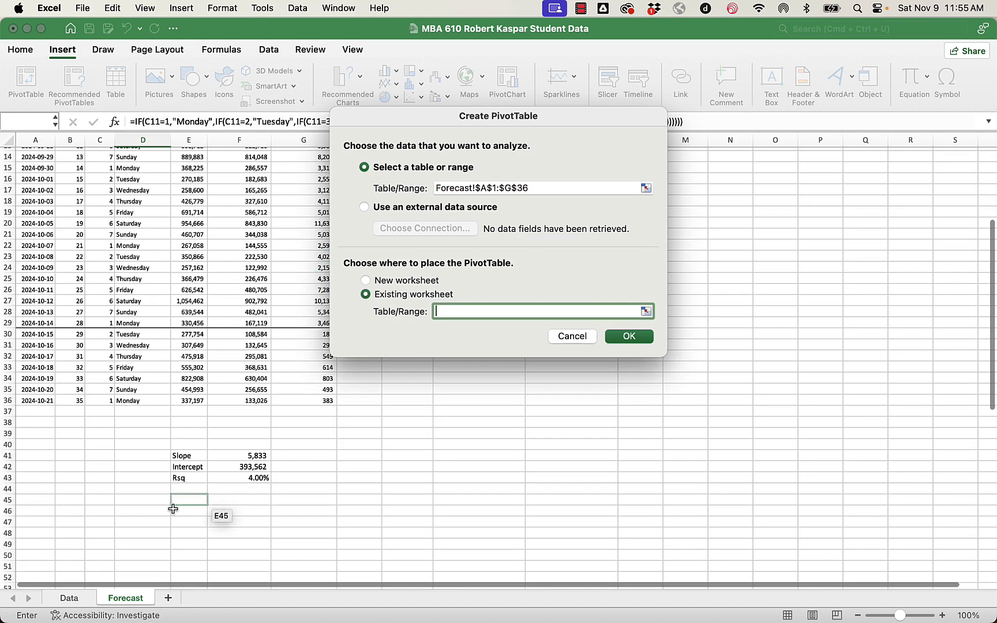
pyautogui.click(37, 508)
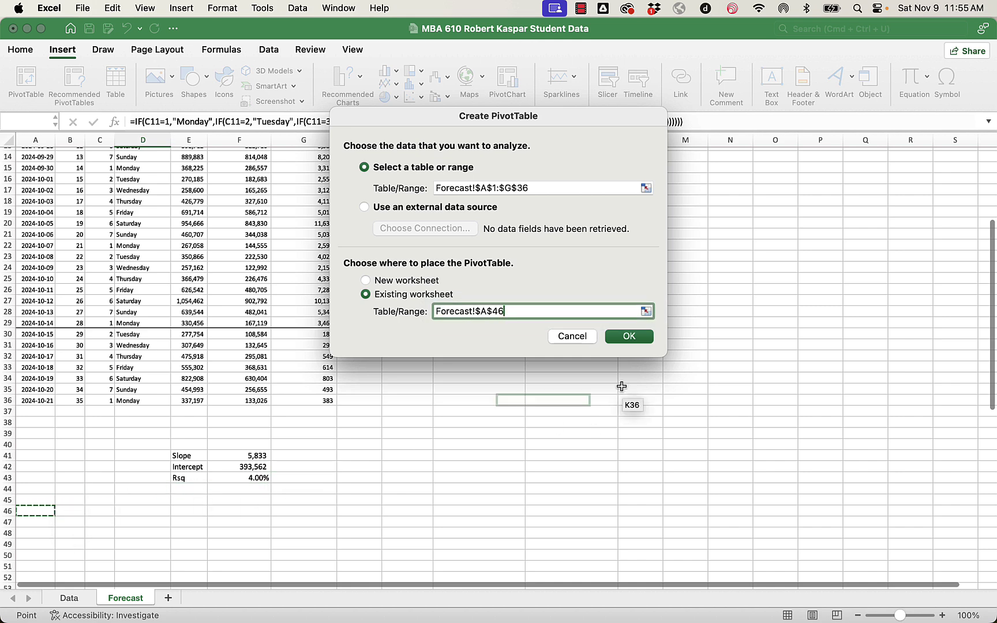
pyautogui.click(626, 340)
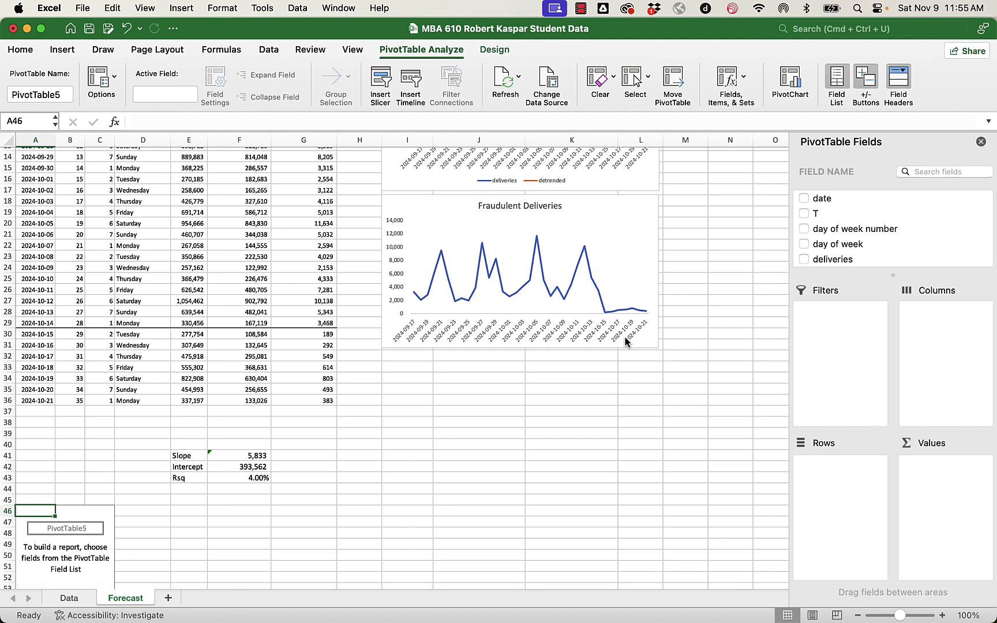
# Step: Scroll down to the empty PivotTable5 at A46 and zoom the sheet to 150%
pyautogui.scroll(-6, 625, 340)
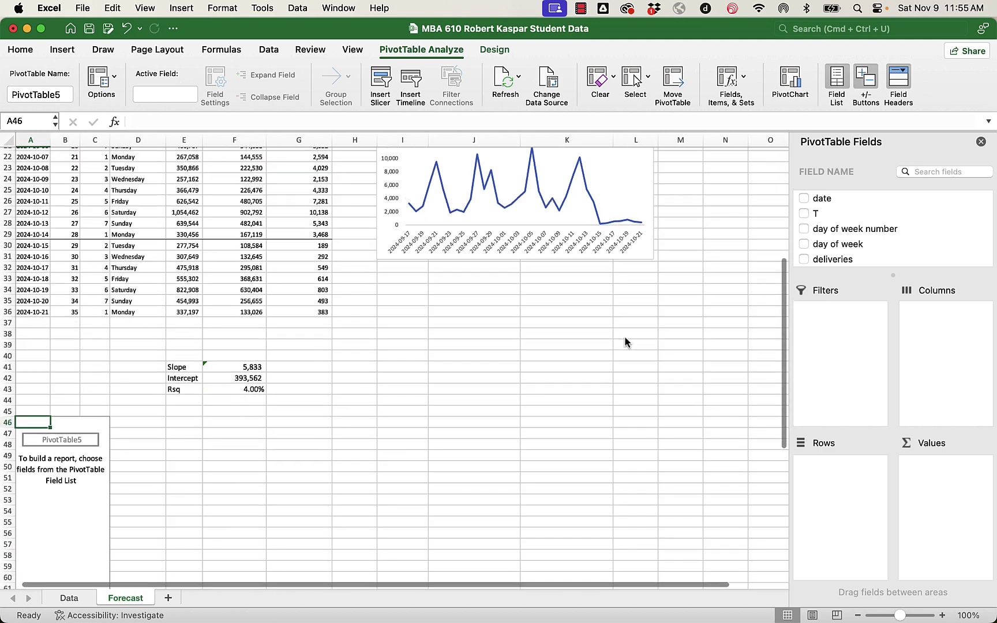
pyautogui.scroll(-1, 627, 338)
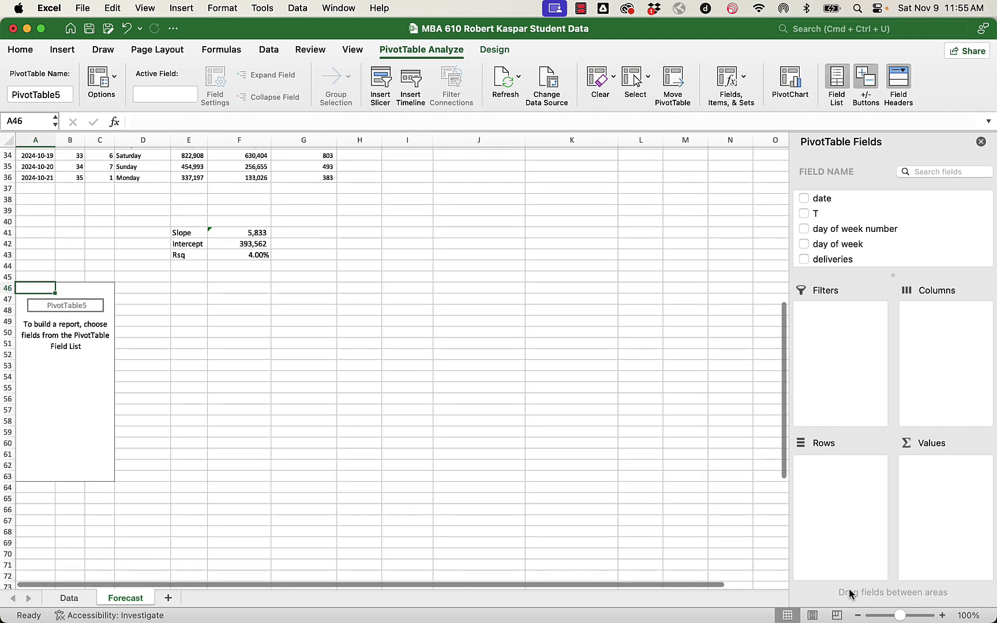
pyautogui.click(942, 616)
pyautogui.click(942, 617)
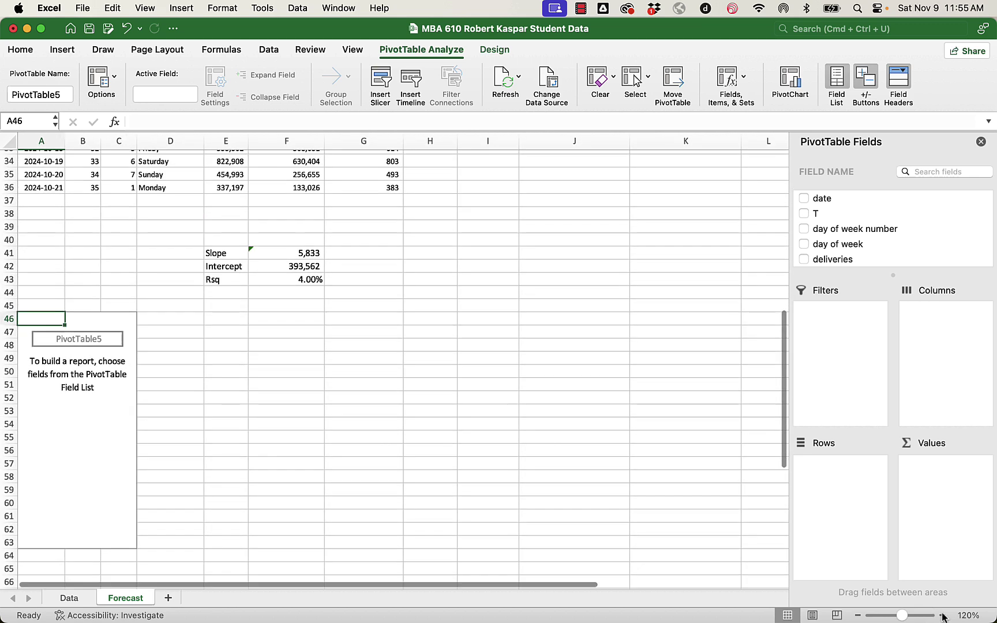
pyautogui.click(943, 616)
pyautogui.click(942, 617)
pyautogui.click(943, 617)
pyautogui.scroll(-4, 503, 470)
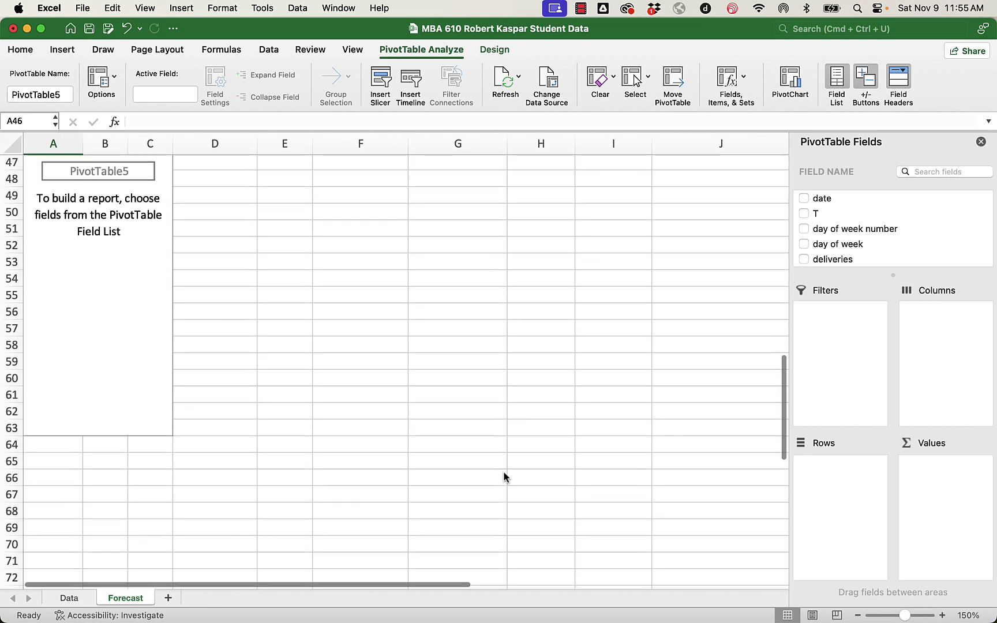
pyautogui.scroll(1, 504, 473)
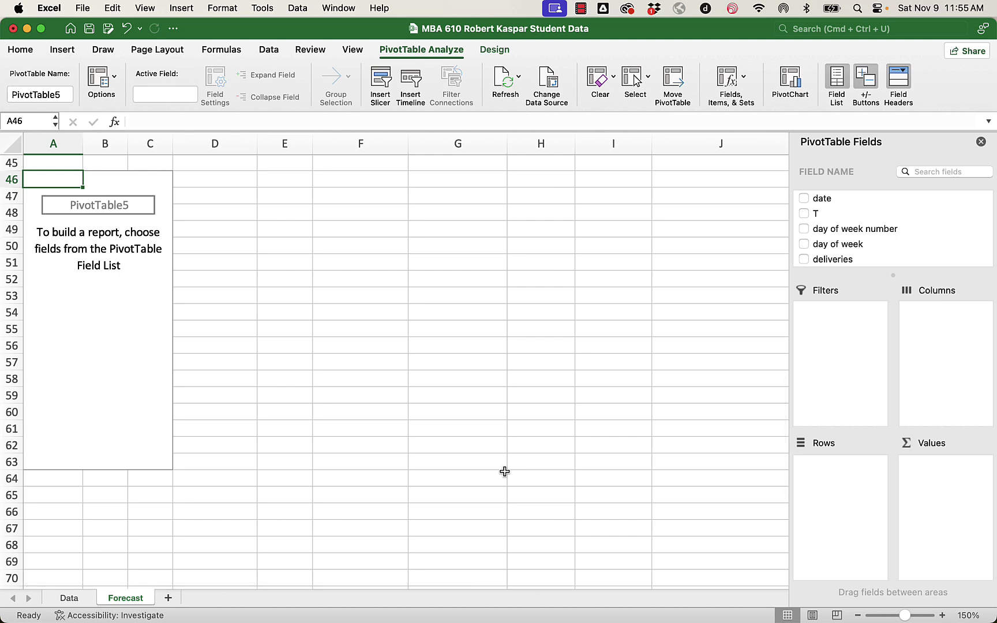
# Step: Put day of week in the pivot rows and detrended deliveries in the values
pyautogui.moveTo(838, 245); pyautogui.dragTo(851, 482)
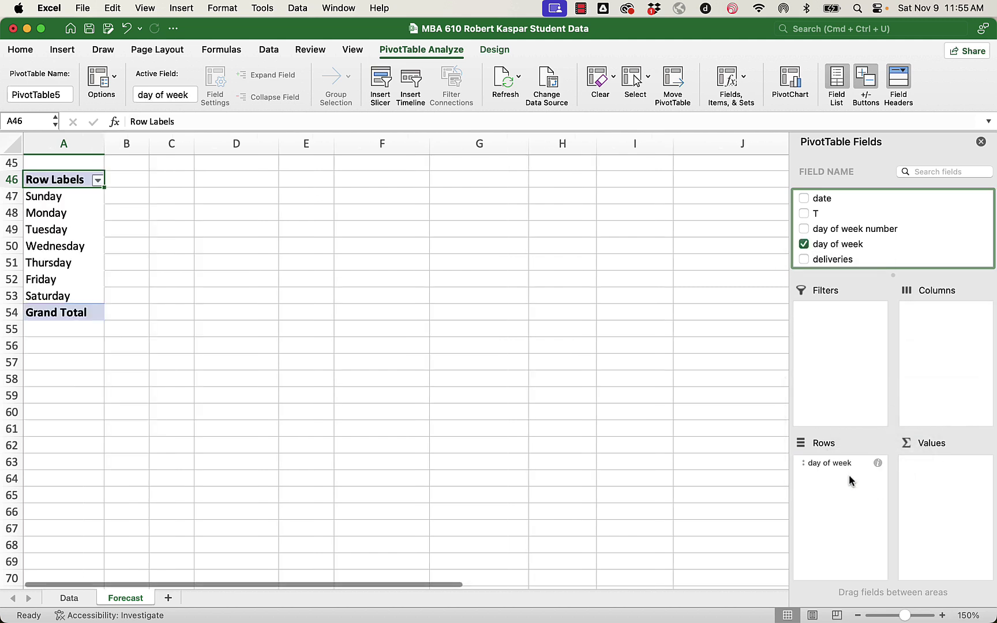
pyautogui.scroll(-2, 886, 241)
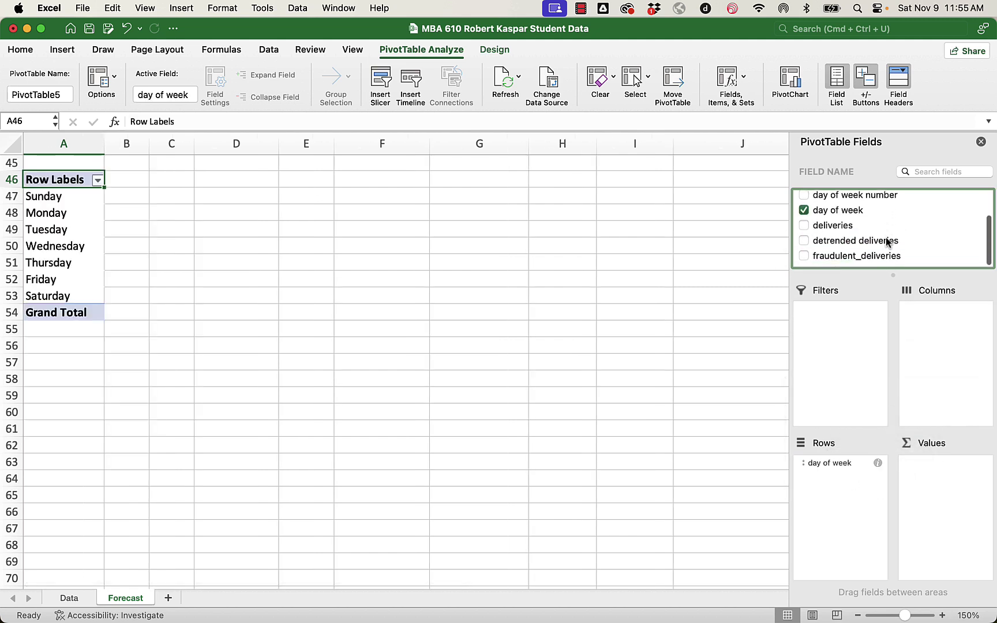
pyautogui.moveTo(839, 249); pyautogui.dragTo(634, 331)
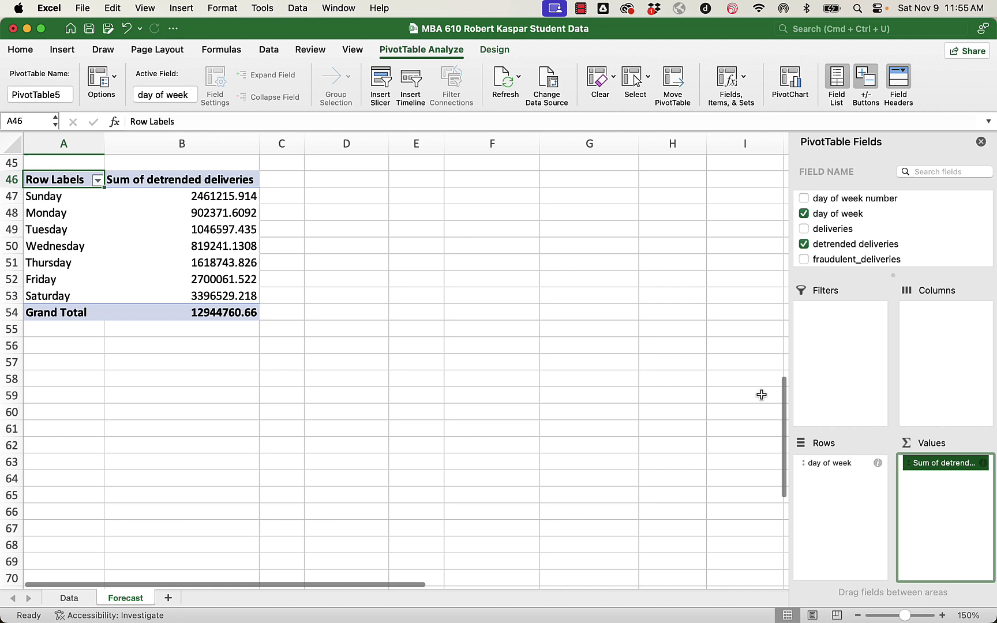
# Step: Change the detrended deliveries value field to summarize by Average instead of Sum
pyautogui.click(975, 466)
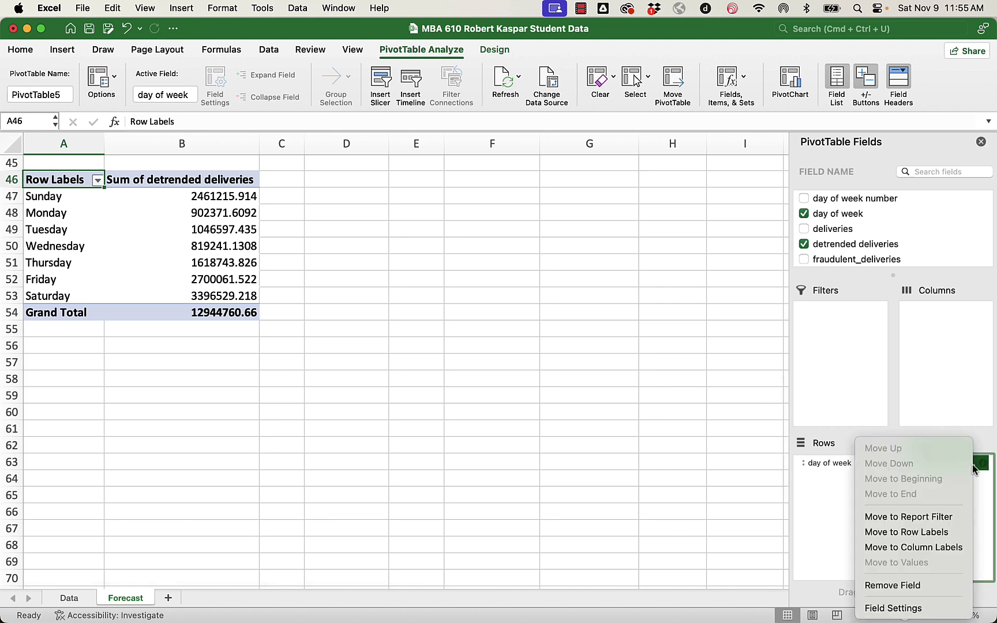
pyautogui.click(910, 611)
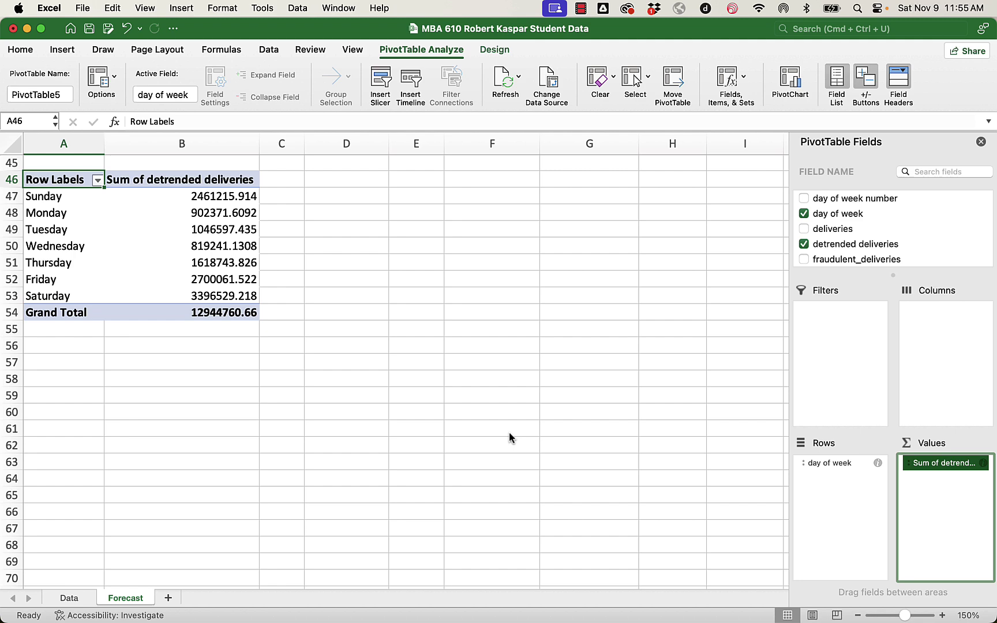
pyautogui.click(439, 236)
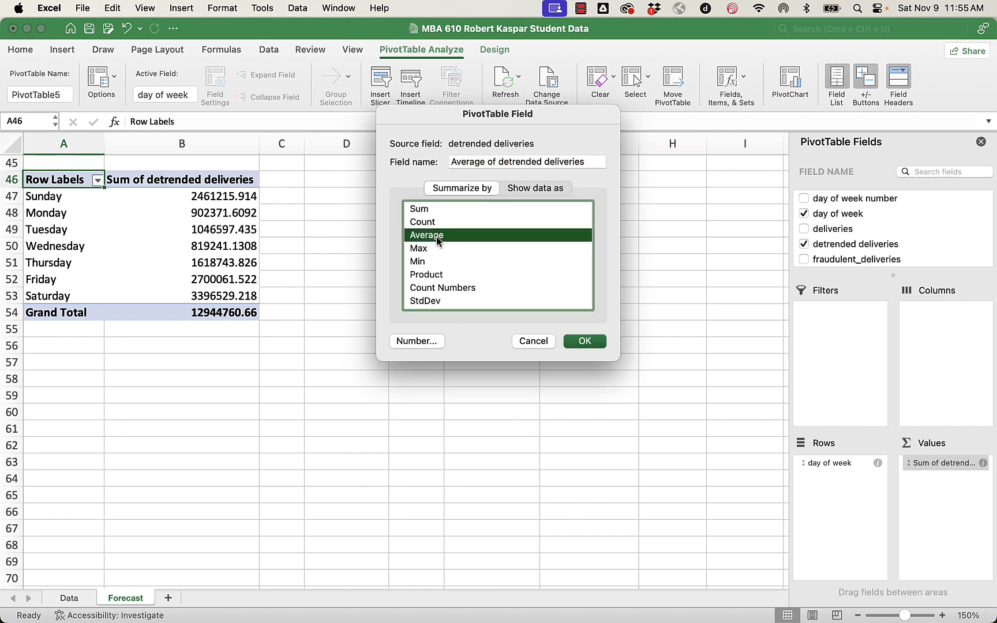
pyautogui.click(584, 343)
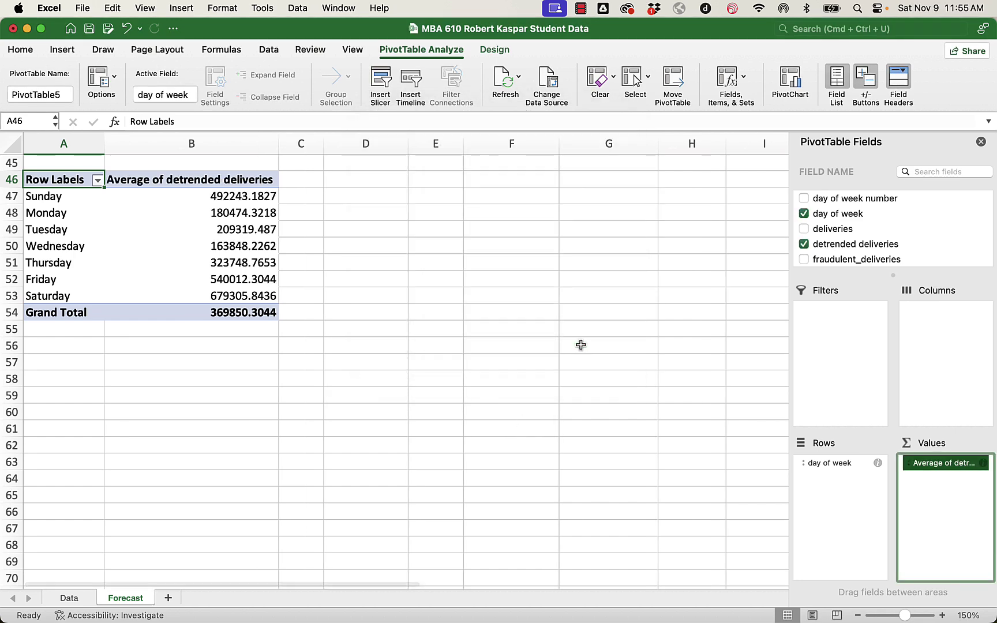
# Step: Format the weekday averages in B47:B54 as Number with 0 decimals and 1000 separators
pyautogui.moveTo(202, 197); pyautogui.dragTo(208, 313)
pyautogui.click(21, 50)
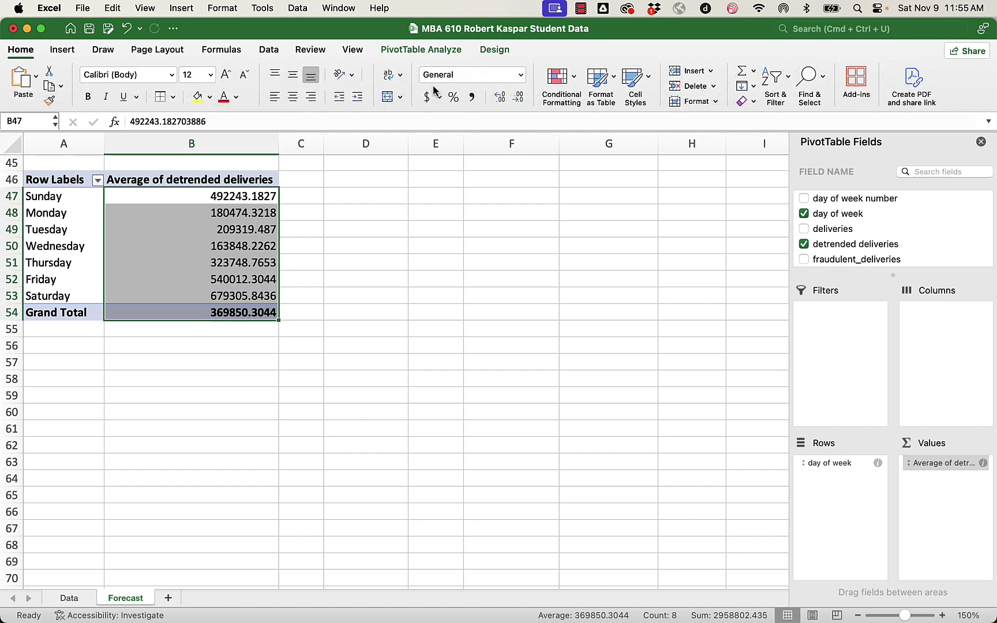
pyautogui.click(521, 74)
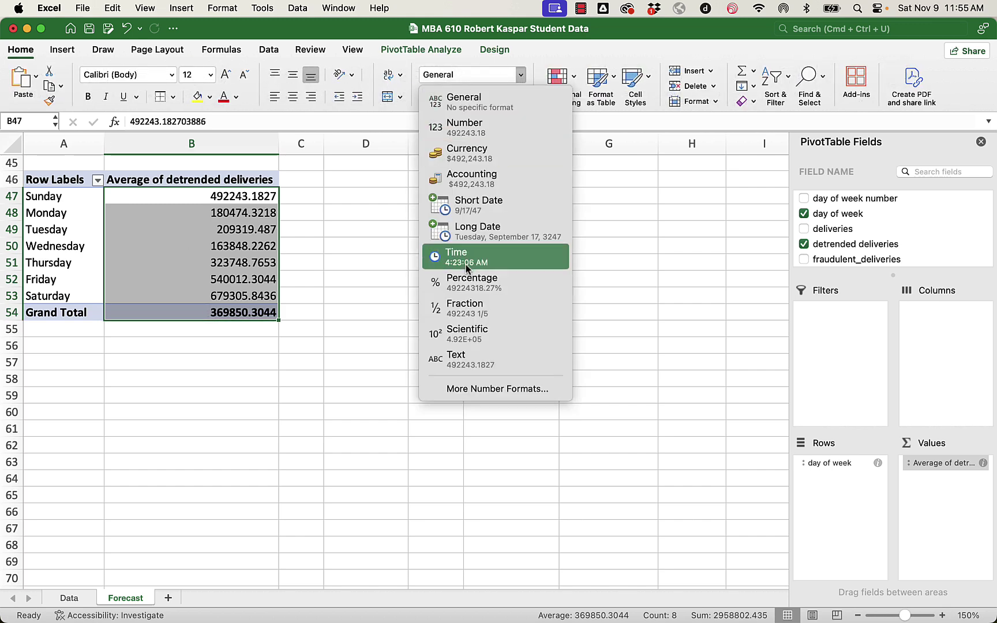
pyautogui.click(468, 389)
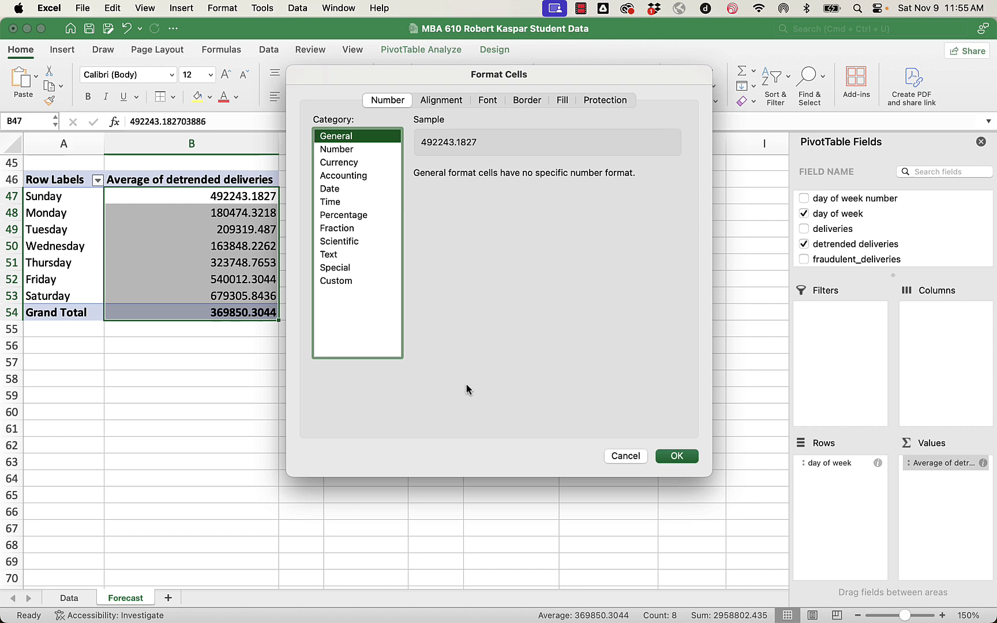
pyautogui.click(351, 149)
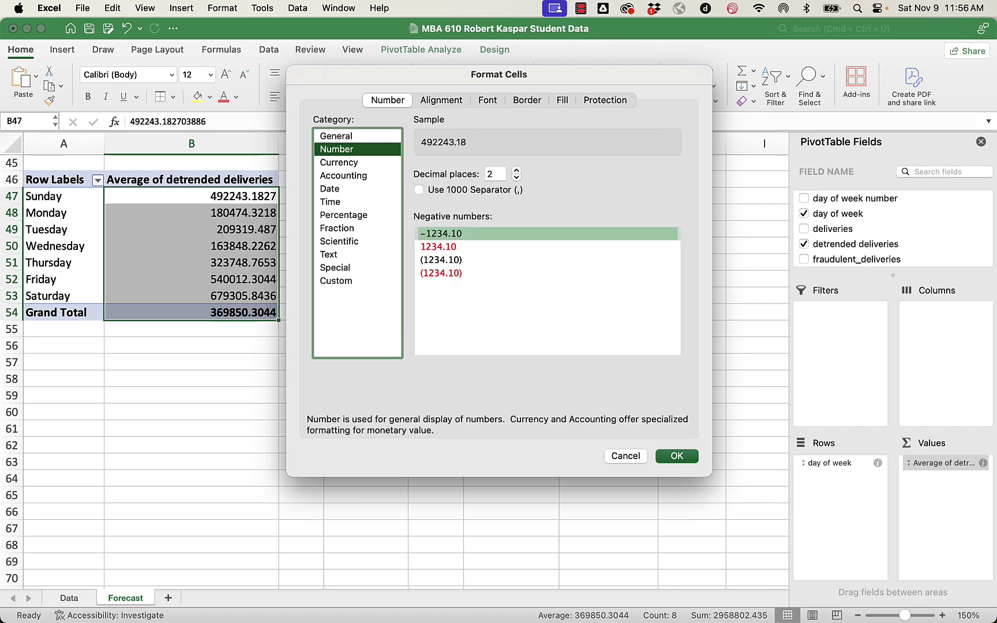
pyautogui.click(419, 190)
pyautogui.click(517, 177)
pyautogui.click(516, 178)
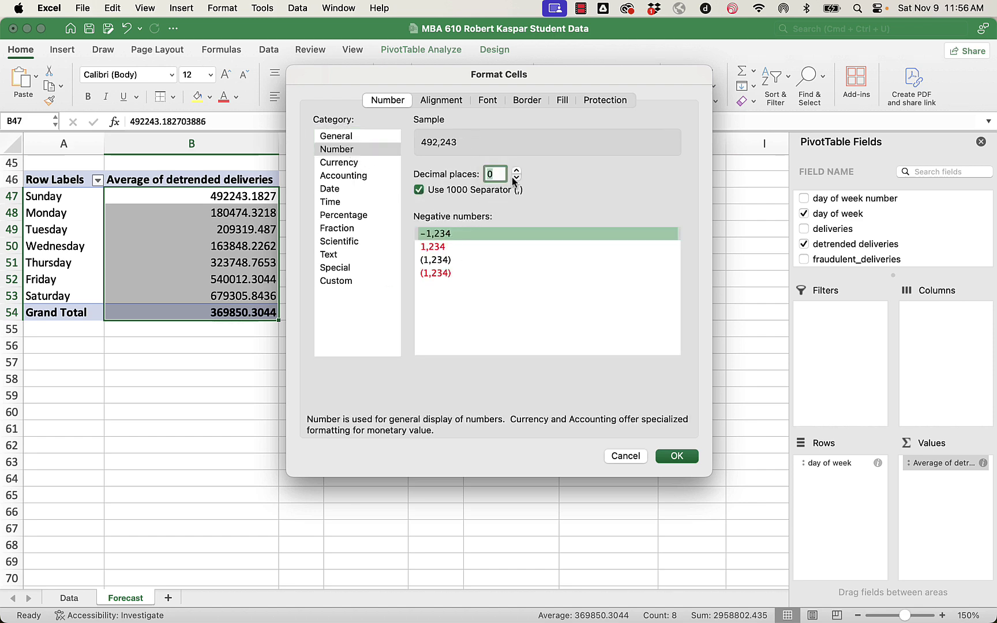
pyautogui.click(676, 456)
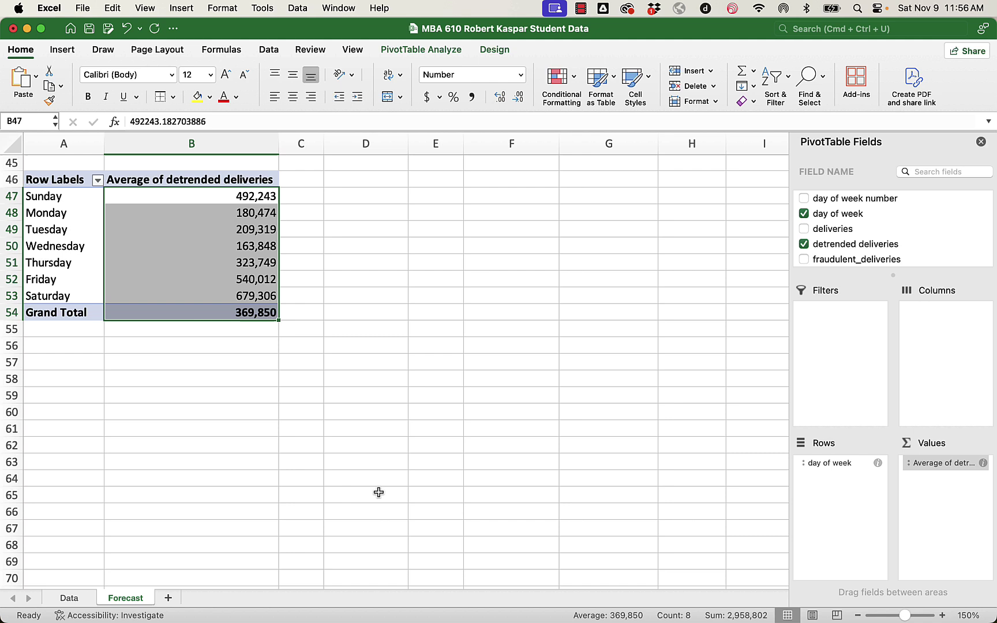
pyautogui.click(378, 493)
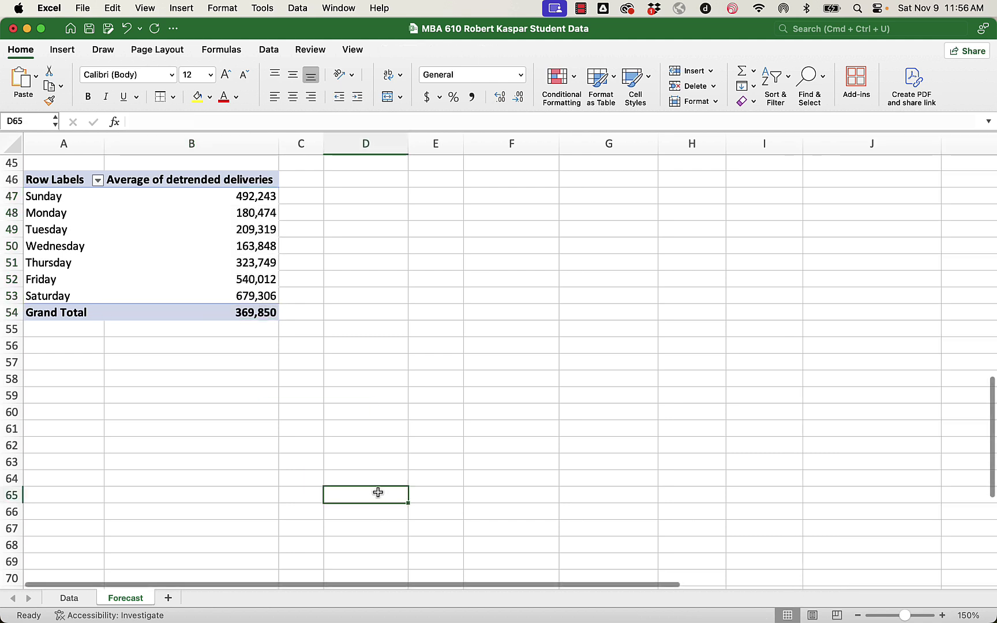
# Step: Retitle the value column header B46 'Average detrended deliveries by day of week'
pyautogui.click(179, 180)
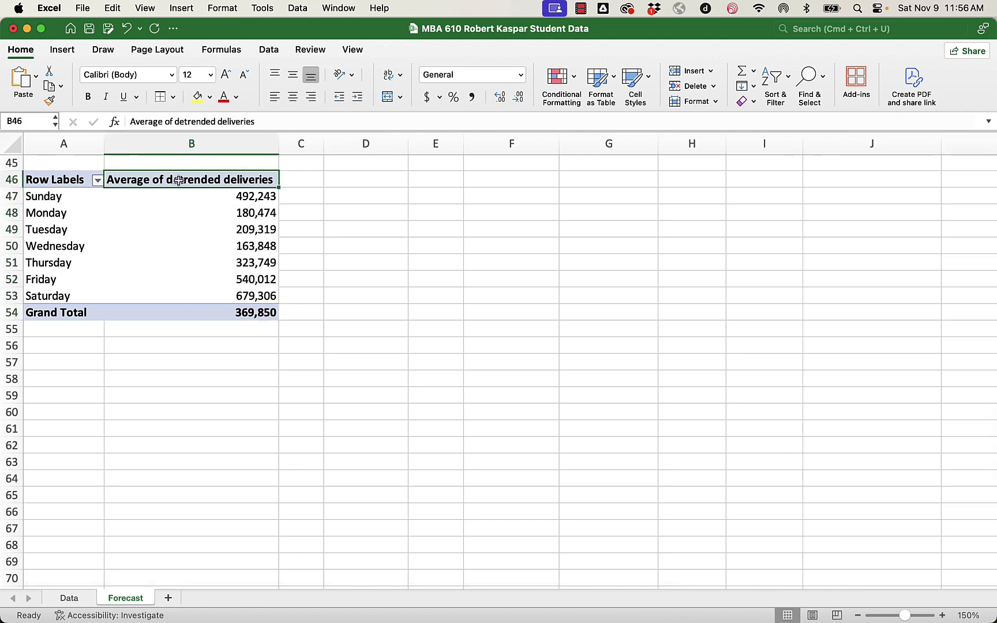
pyautogui.write('Aver')
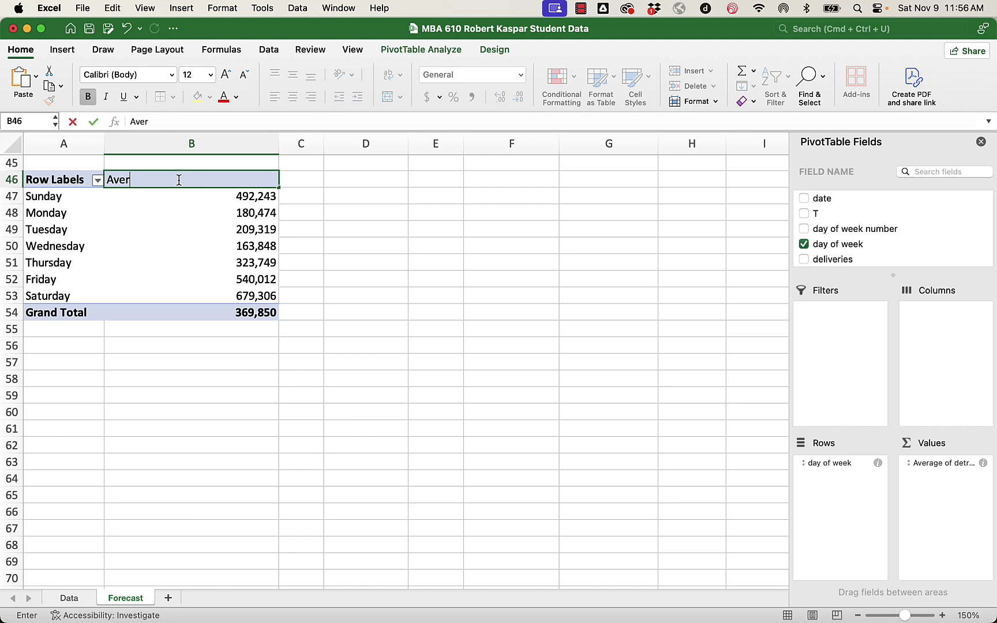
pyautogui.write('age detrended deliveris')
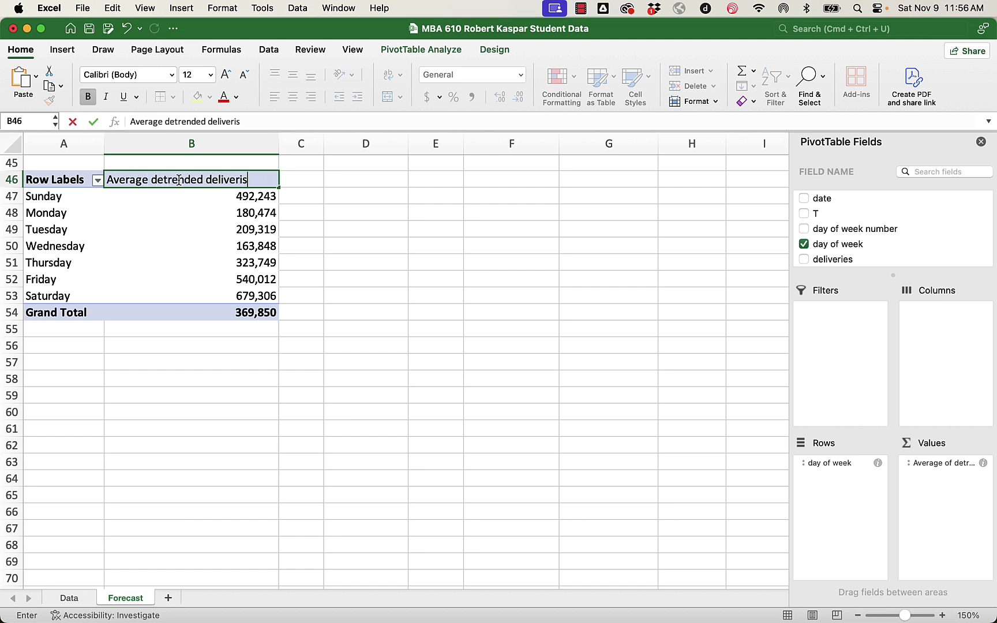
pyautogui.write(' by')
pyautogui.press('BackSpace')
pyautogui.press('BackSpace')
pyautogui.press('BackSpace')
pyautogui.press('BackSpace')
pyautogui.write('es by day of wee')
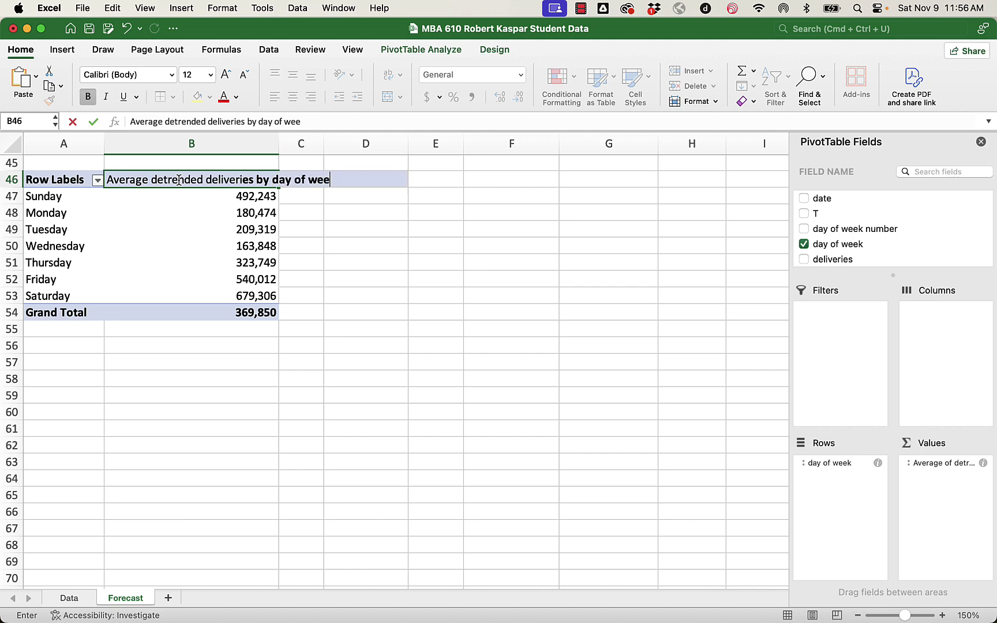
pyautogui.press('Return')
pyautogui.hscroll(1, 179, 179)
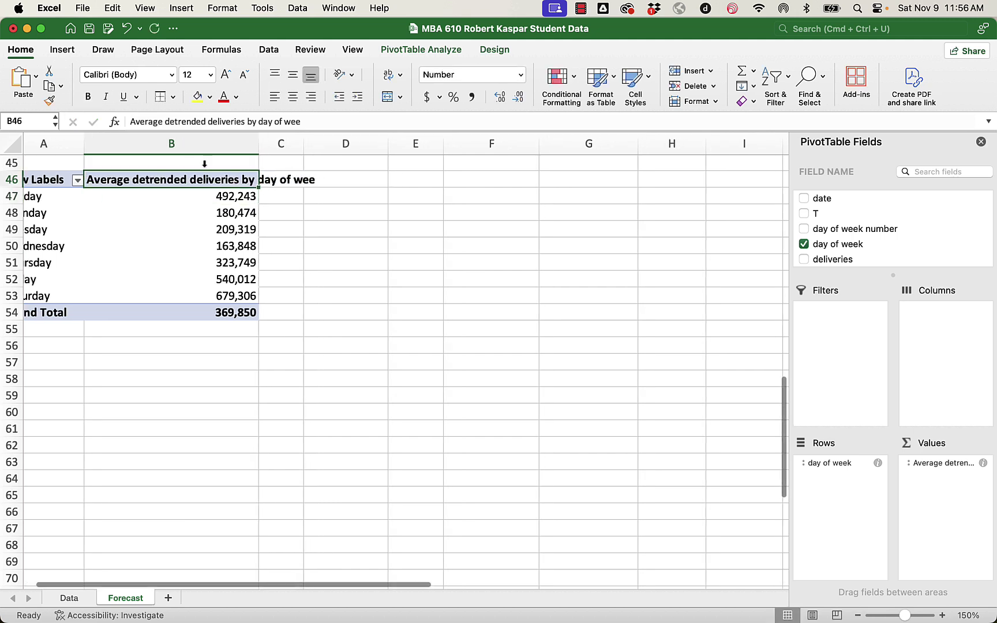
pyautogui.click(312, 121)
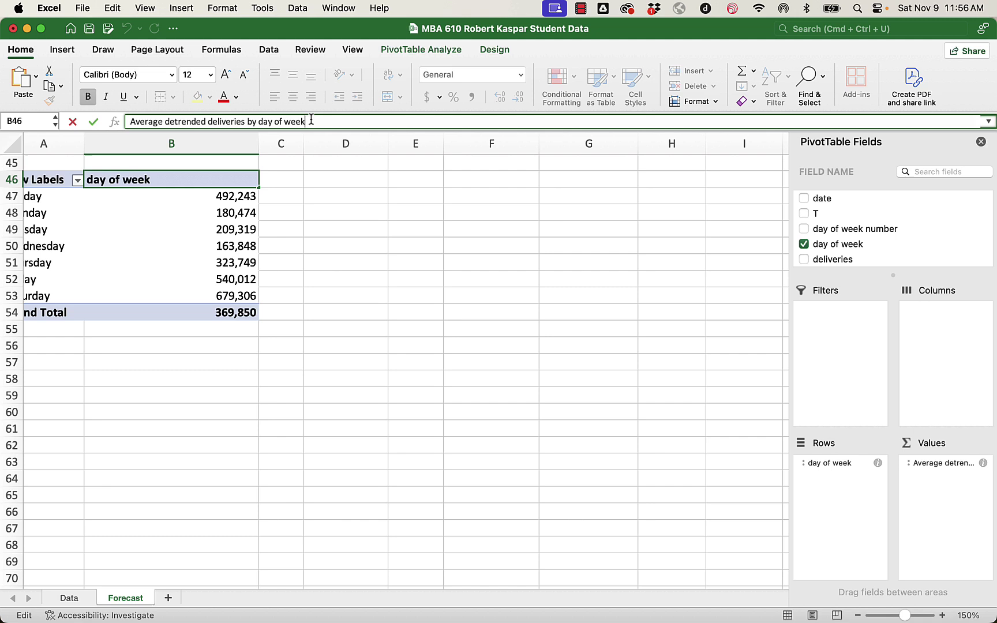
pyautogui.press('Return')
pyautogui.hscroll(-1, 250, 459)
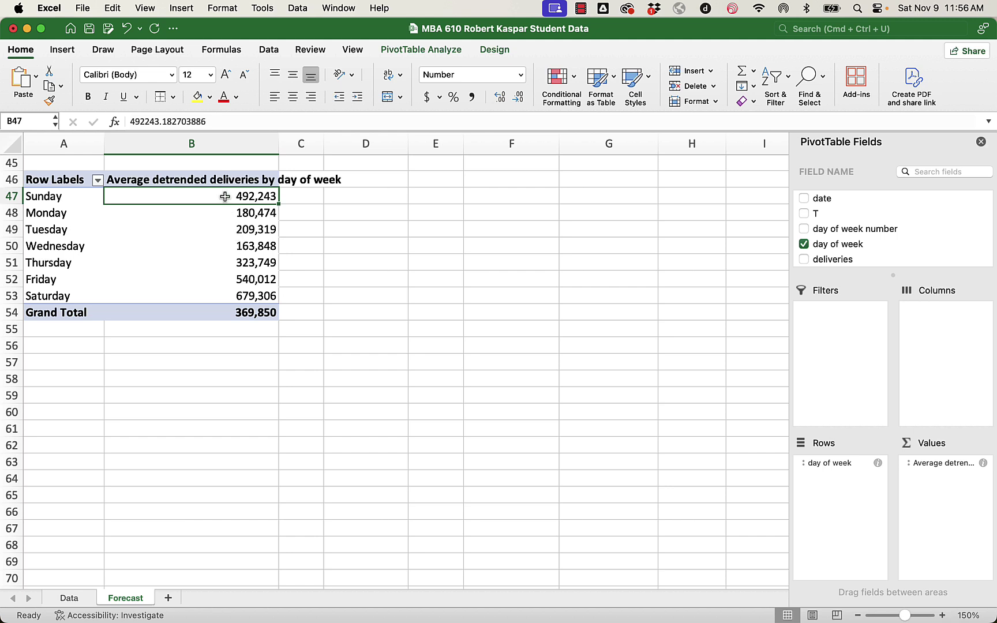
# Step: Relabel the Grand Total row 'Average by day' and autofit column A to fit it
pyautogui.click(232, 312)
pyautogui.click(67, 312)
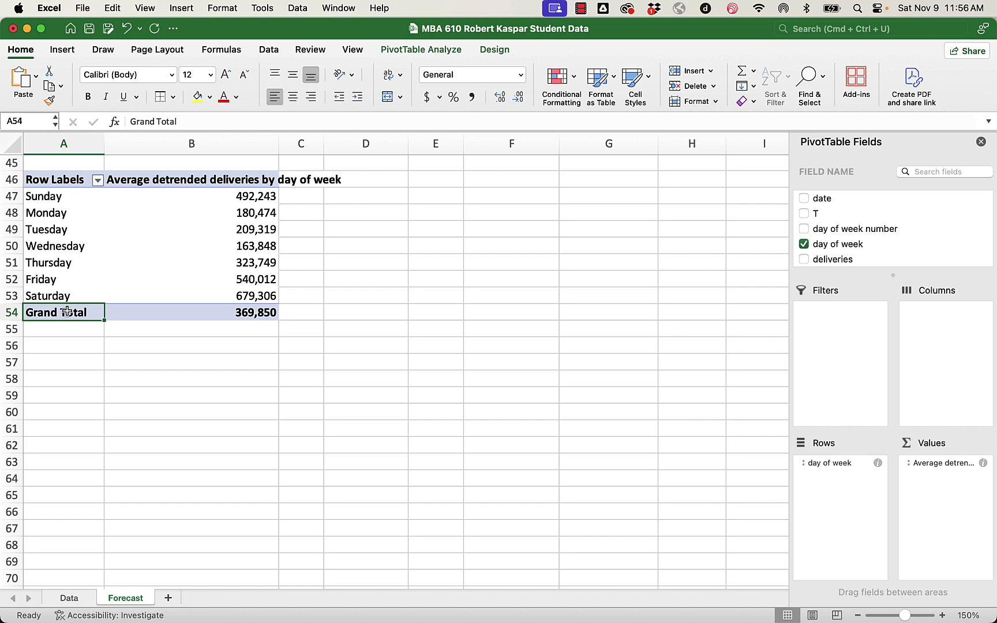
pyautogui.write('Averag')
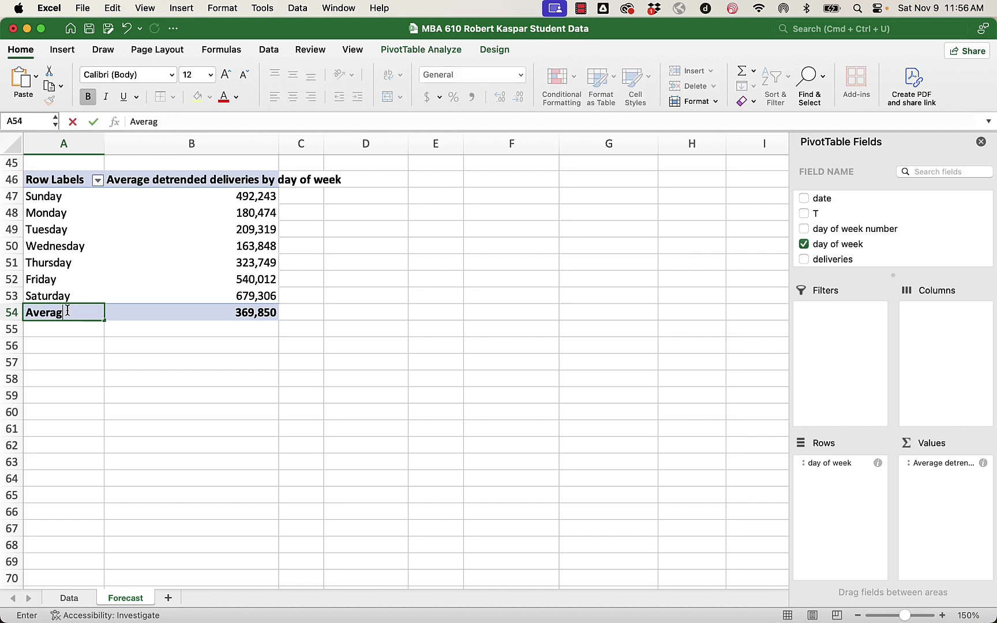
pyautogui.write('e by day')
pyautogui.press('Return')
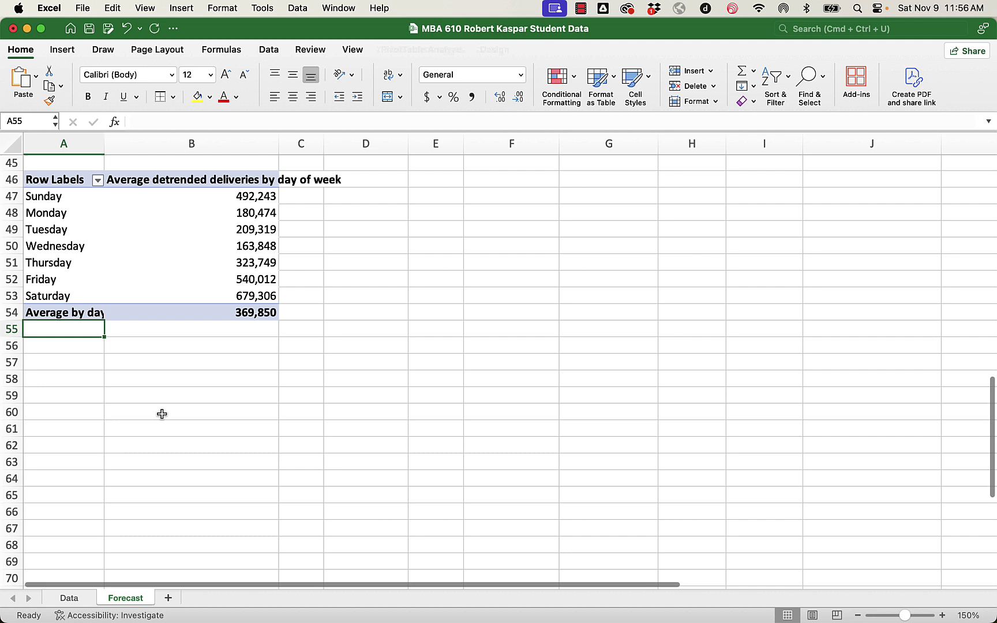
pyautogui.click(181, 433)
pyautogui.doubleClick(104, 143)
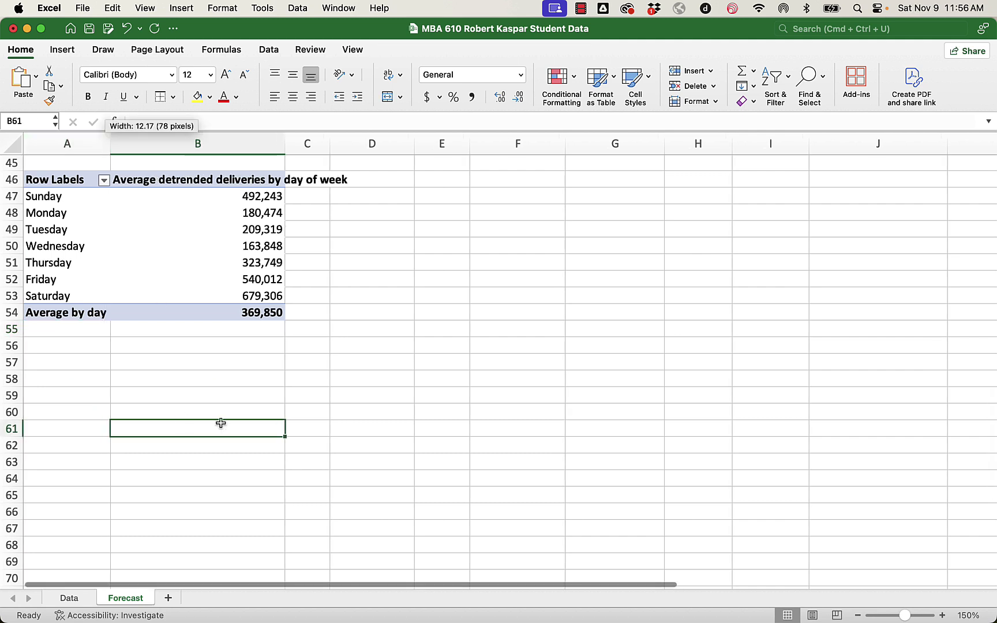
pyautogui.click(193, 317)
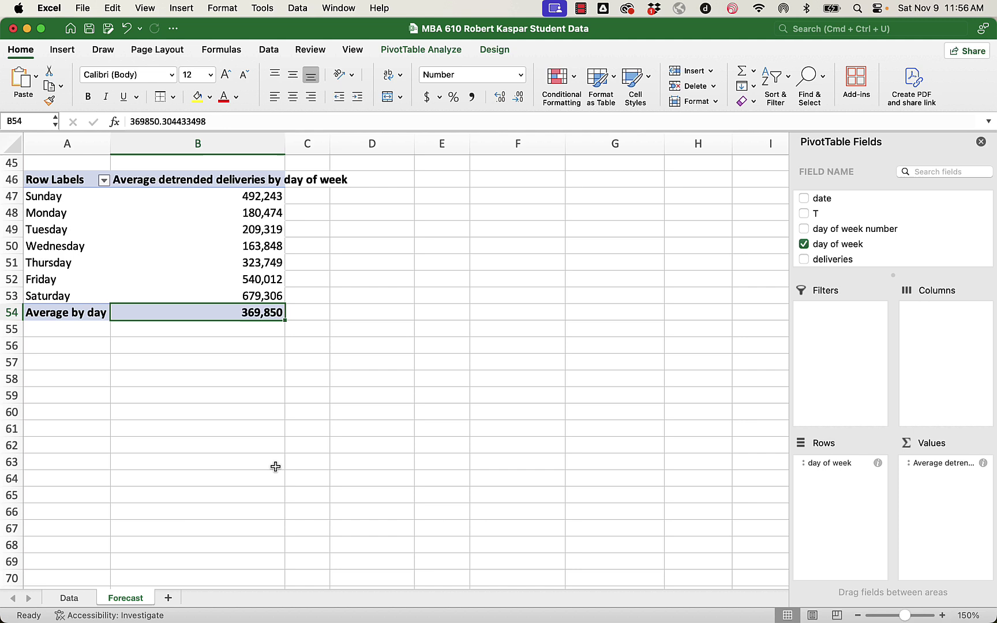
pyautogui.click(203, 296)
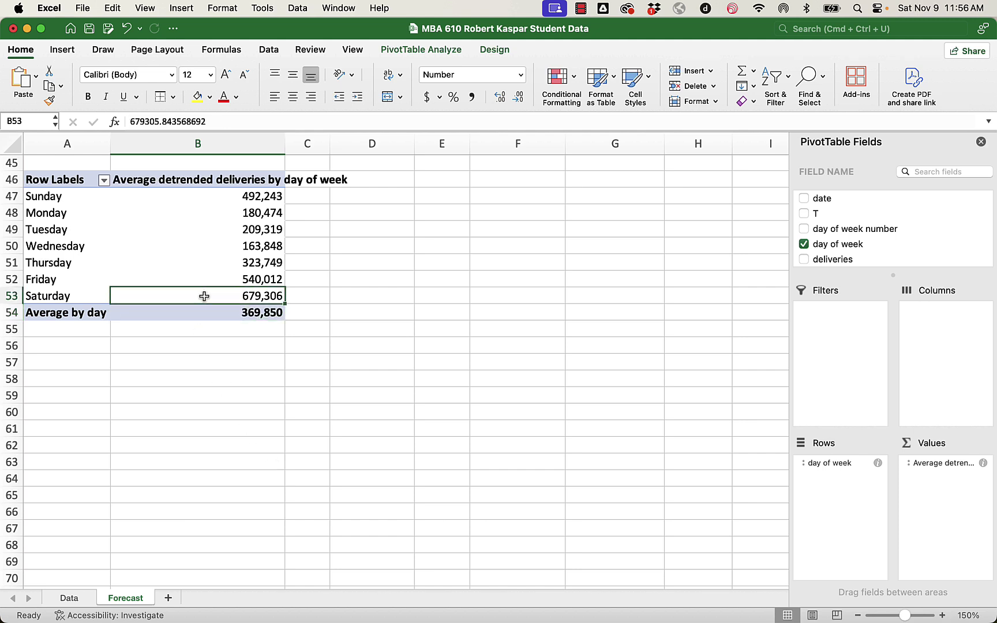
pyautogui.click(210, 279)
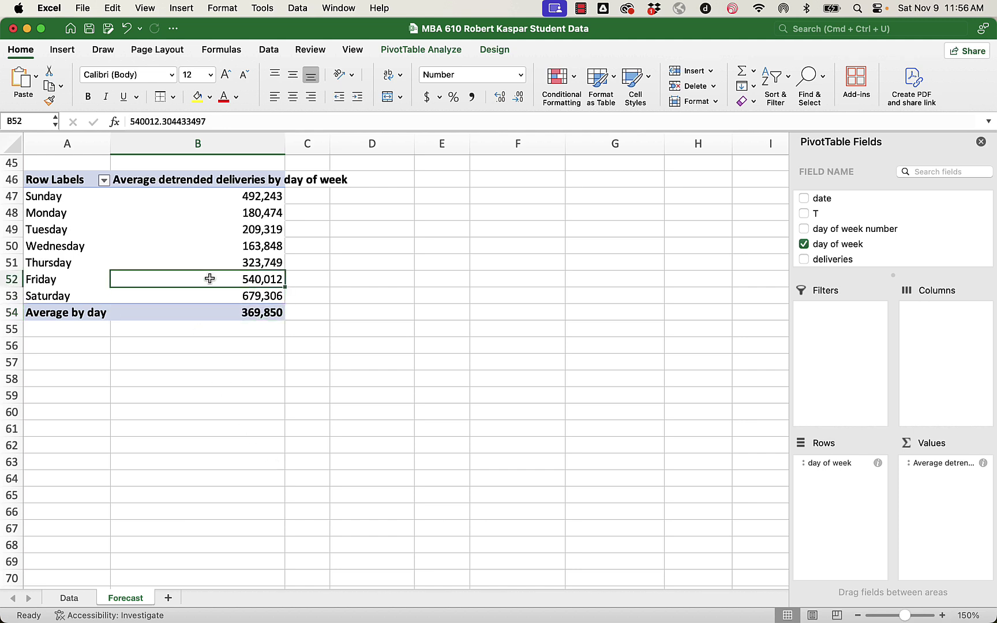
pyautogui.click(212, 266)
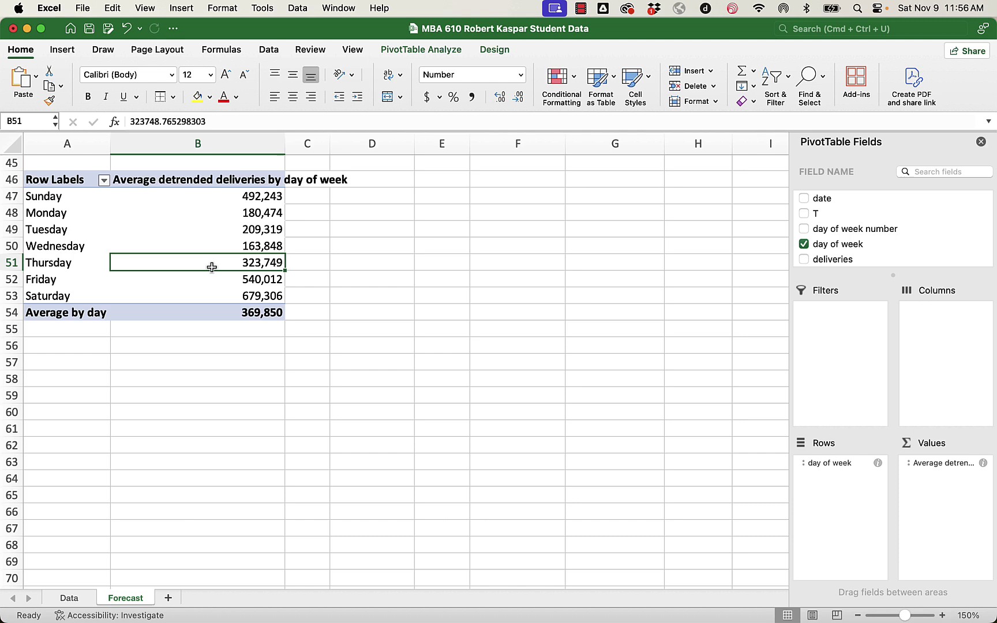
pyautogui.click(213, 248)
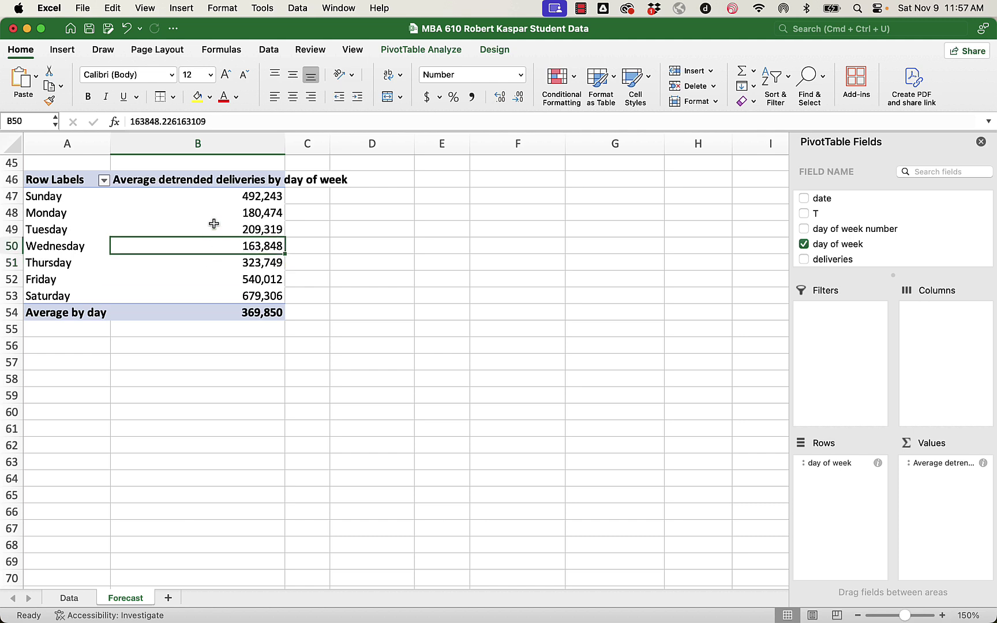
pyautogui.click(214, 225)
pyautogui.click(213, 211)
pyautogui.click(211, 196)
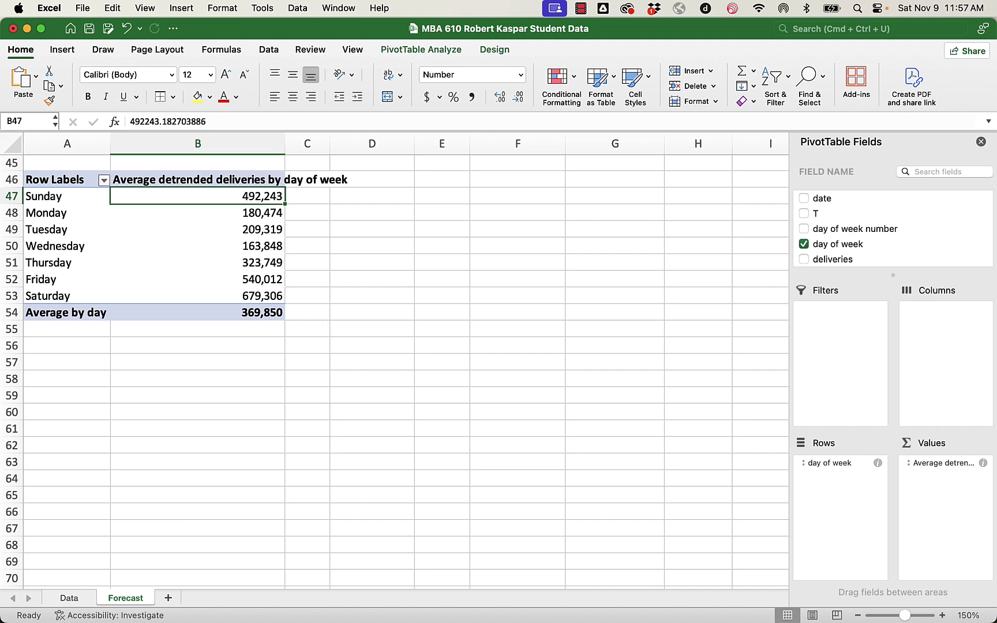
pyautogui.click(240, 280)
pyautogui.click(241, 295)
pyautogui.click(245, 194)
pyautogui.click(264, 313)
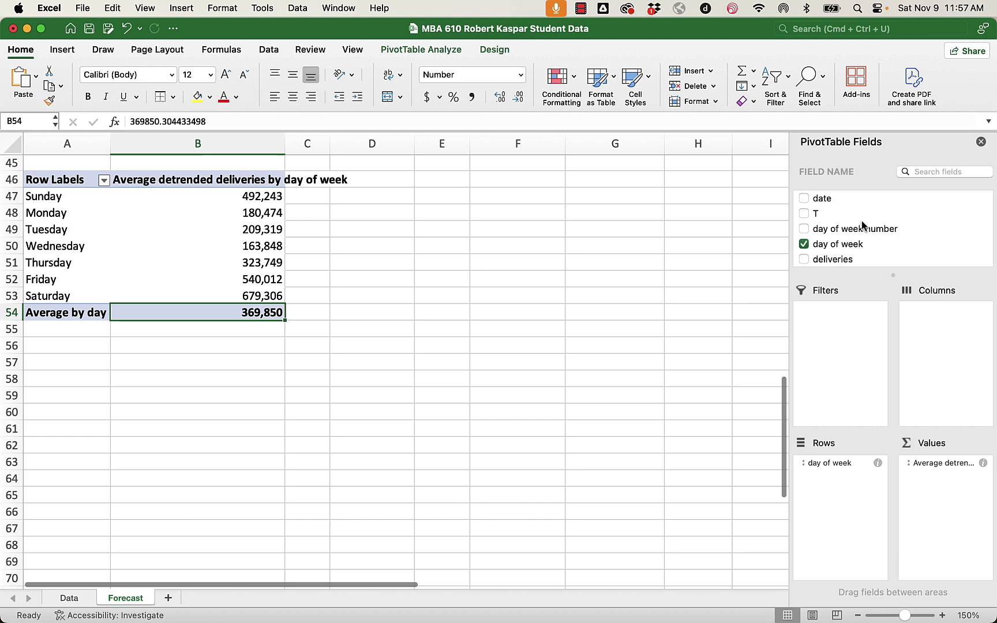
# Step: Add detrended deliveries as a second value, averaged and shown as % of Column Total
pyautogui.scroll(-2, 863, 225)
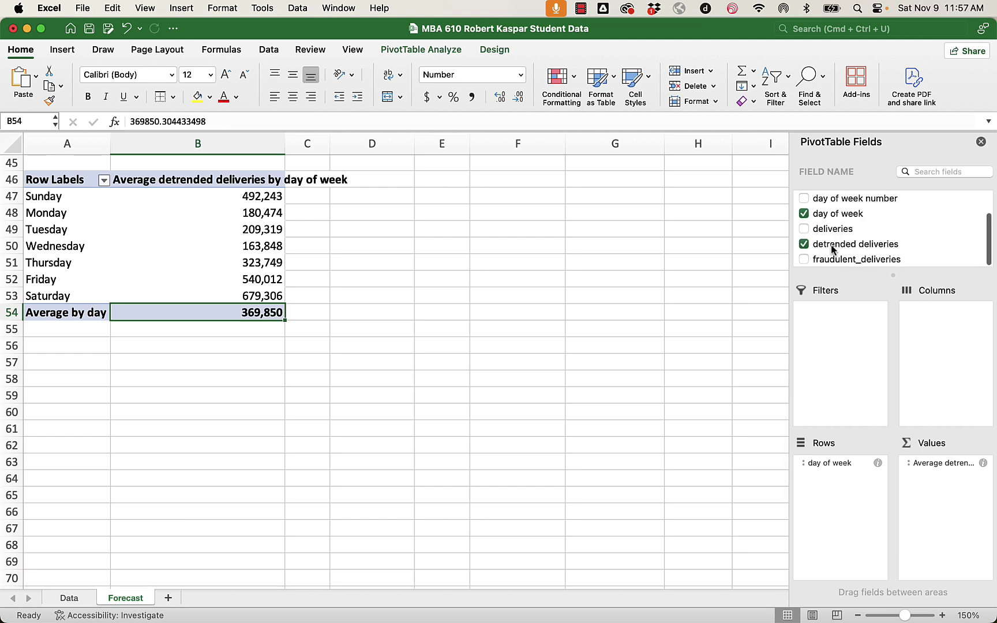
pyautogui.moveTo(831, 244); pyautogui.dragTo(944, 488)
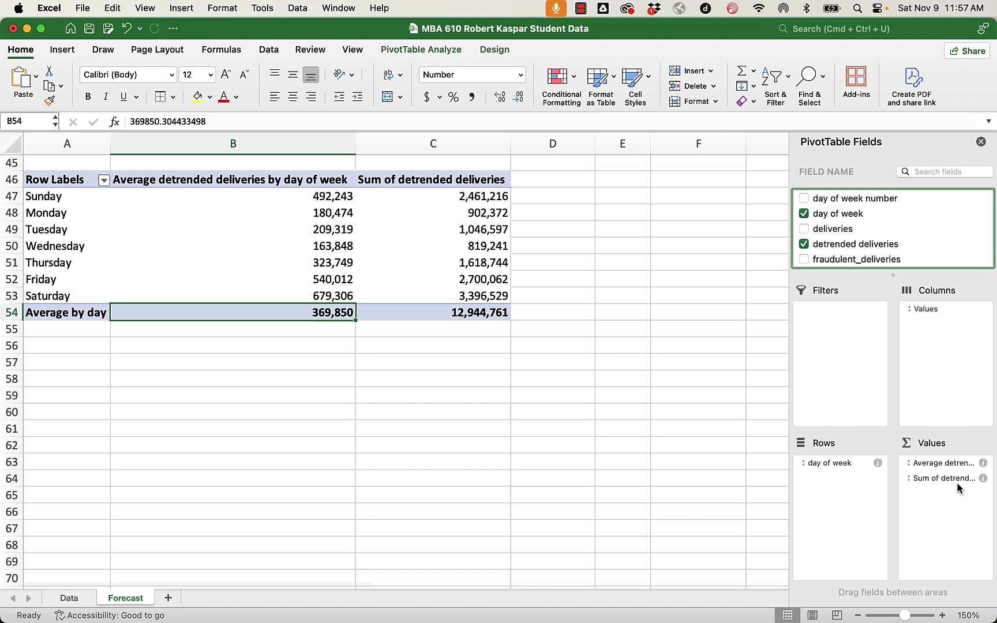
pyautogui.click(983, 479)
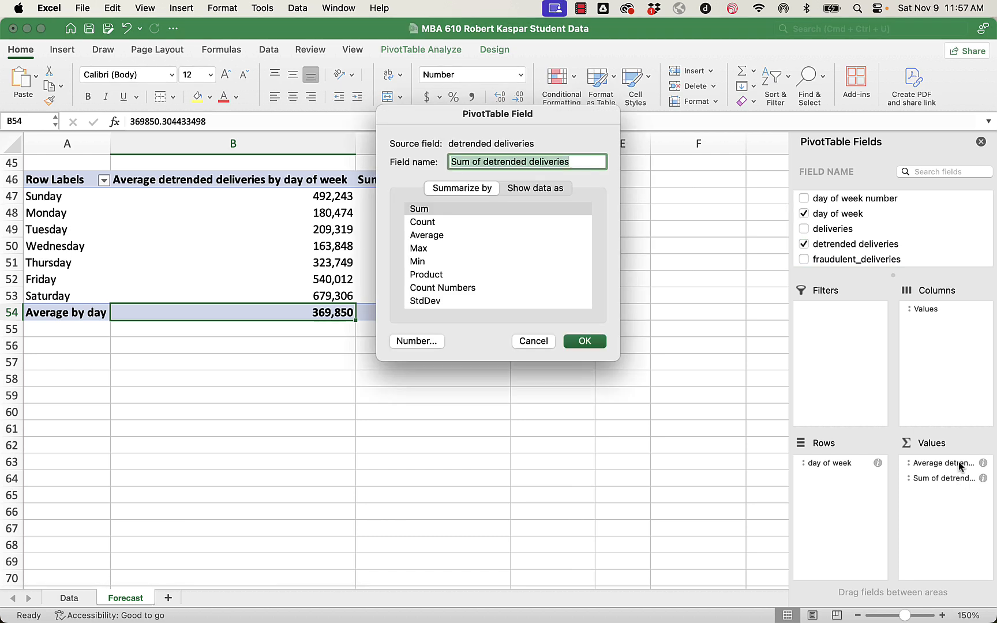
pyautogui.click(439, 238)
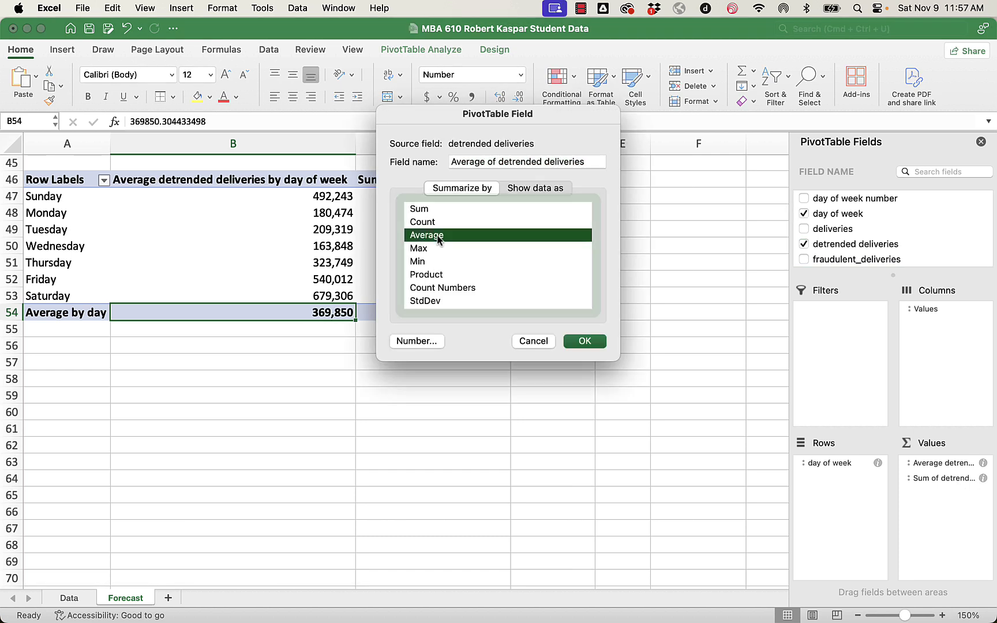
pyautogui.click(537, 189)
pyautogui.click(520, 214)
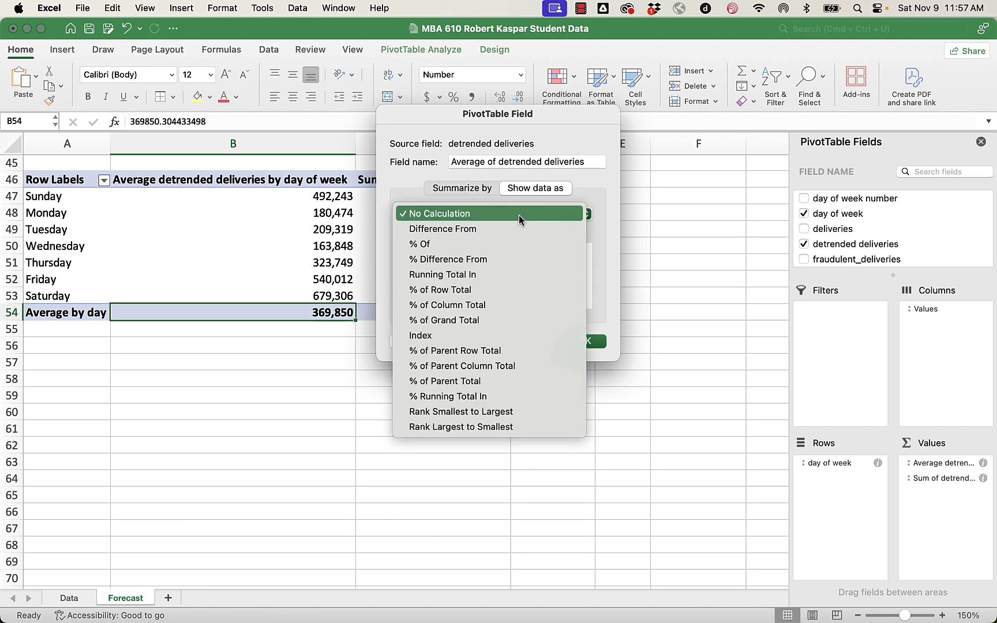
pyautogui.click(444, 306)
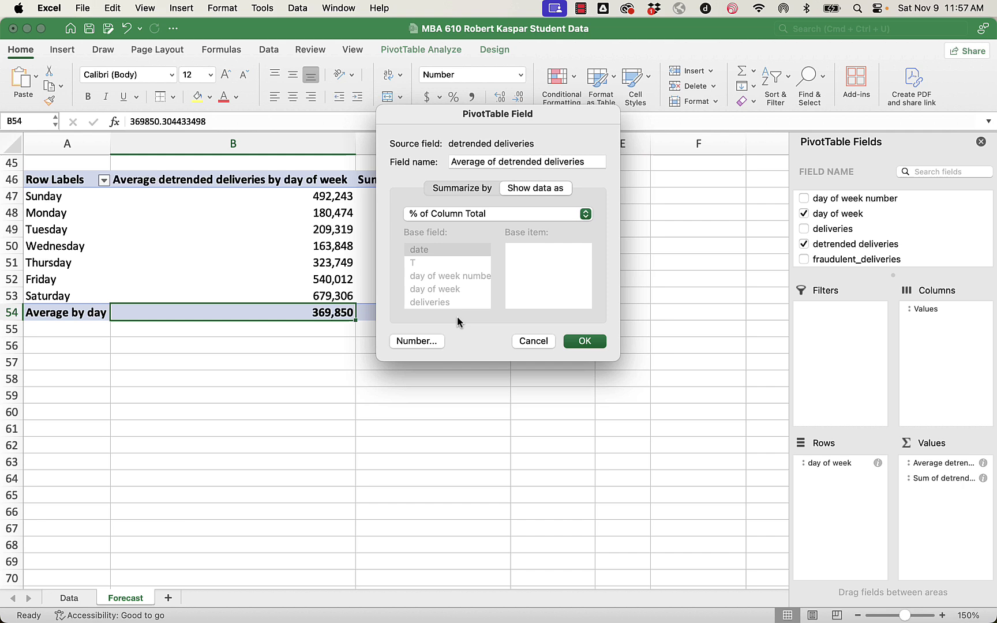
pyautogui.click(584, 341)
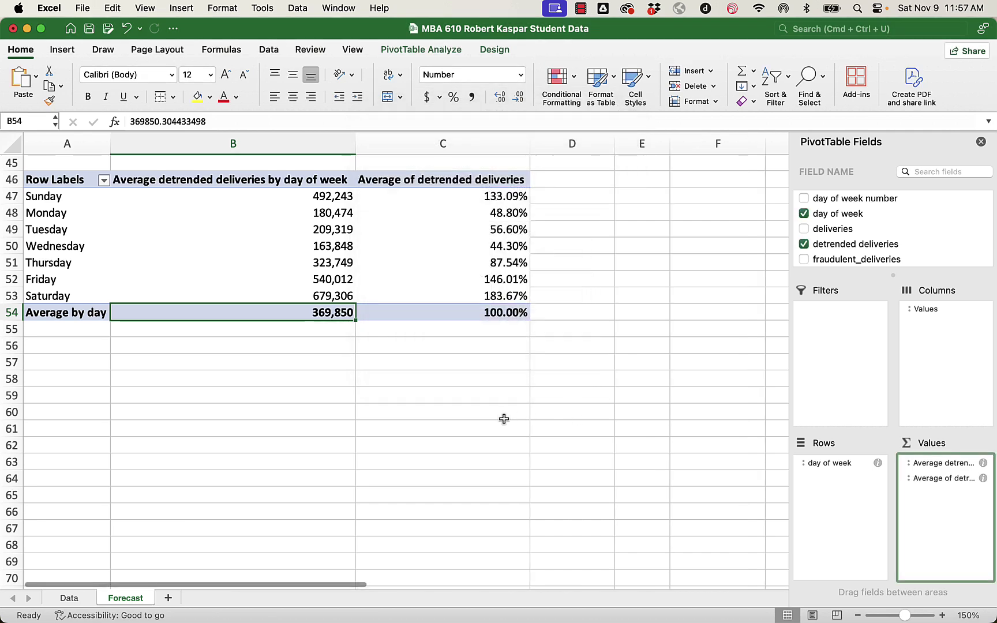
pyautogui.click(501, 418)
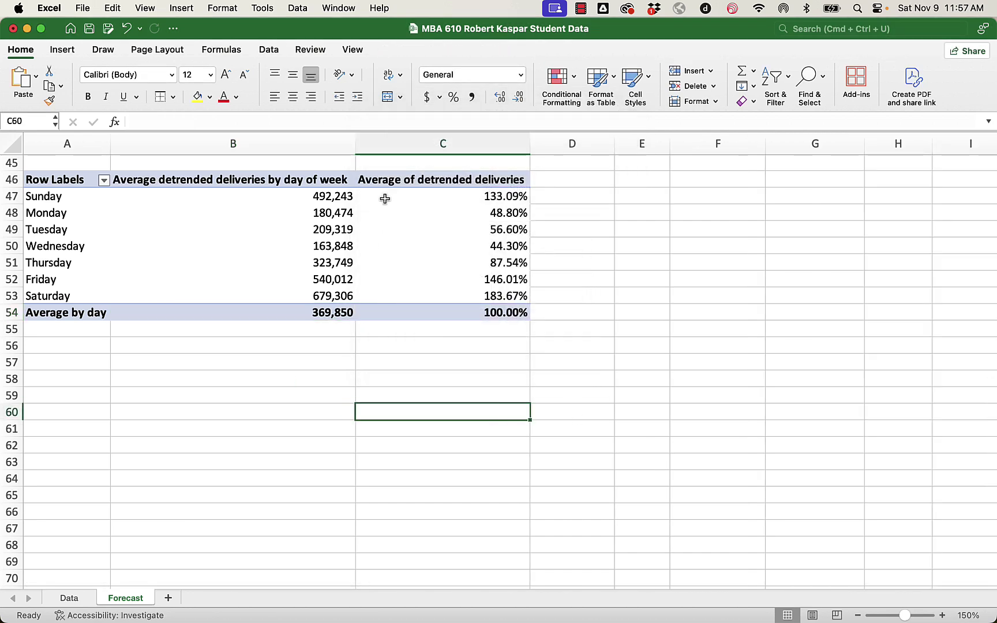
# Step: Format the ratio values in C47:C54 as Number, showing two decimals
pyautogui.moveTo(382, 198); pyautogui.dragTo(384, 309)
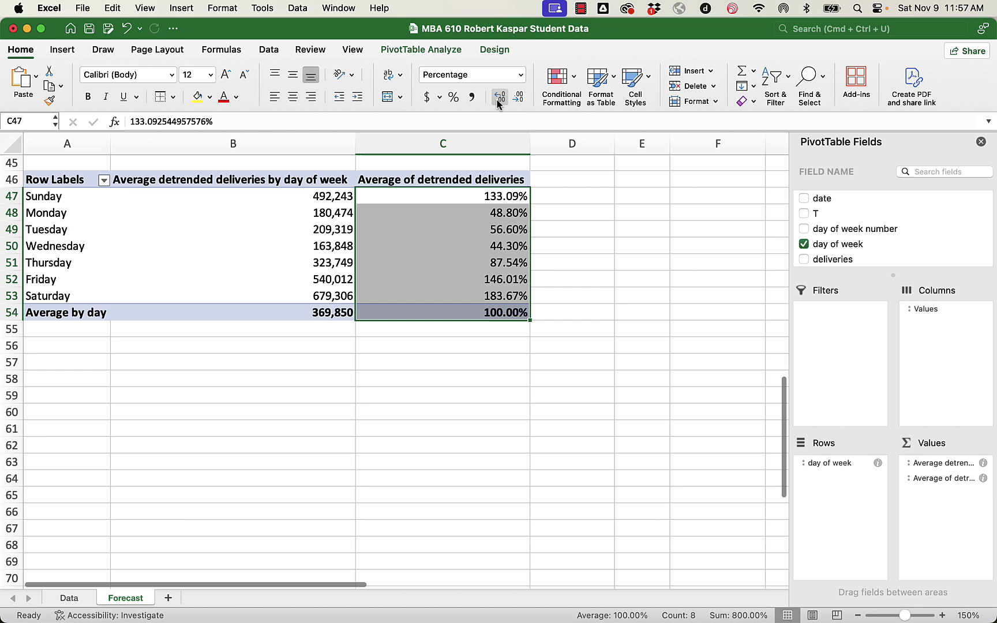
pyautogui.click(521, 75)
pyautogui.click(456, 122)
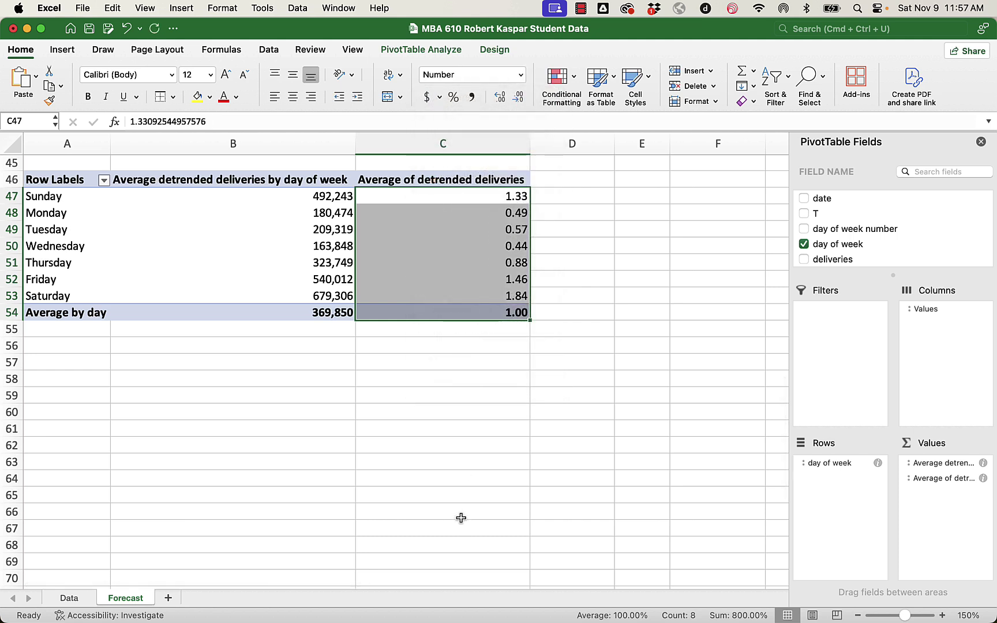
pyautogui.click(461, 518)
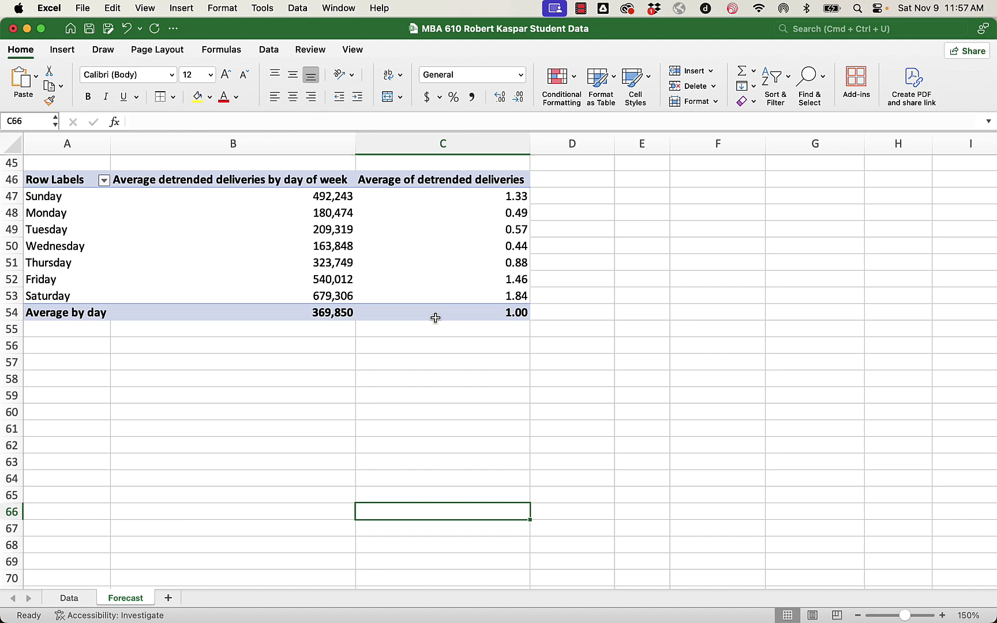
# Step: Check the Sunday, Monday and Saturday ratios and averages against the overall average in B54
pyautogui.click(440, 194)
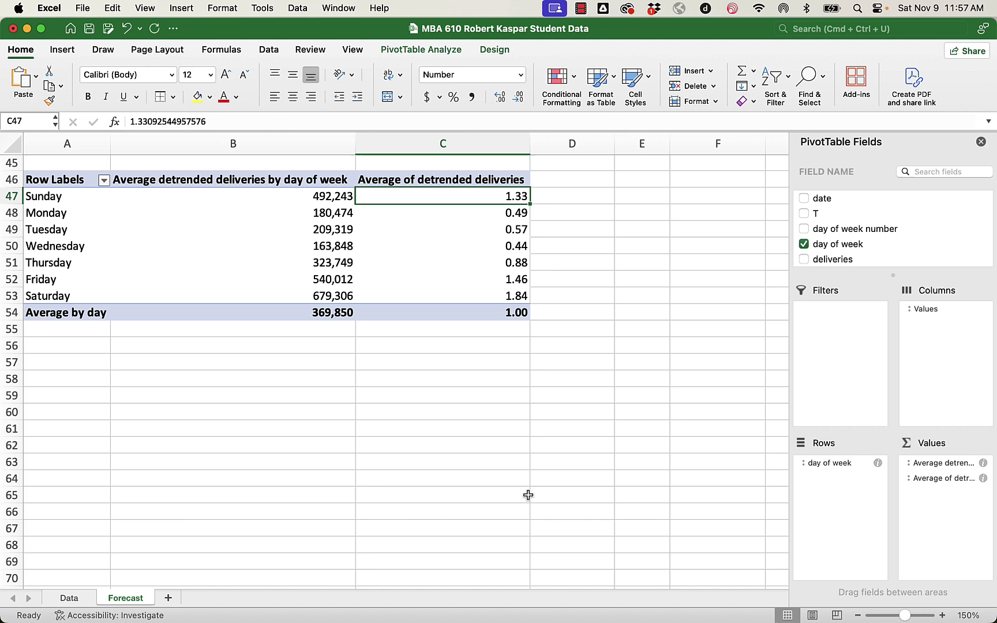
pyautogui.click(468, 213)
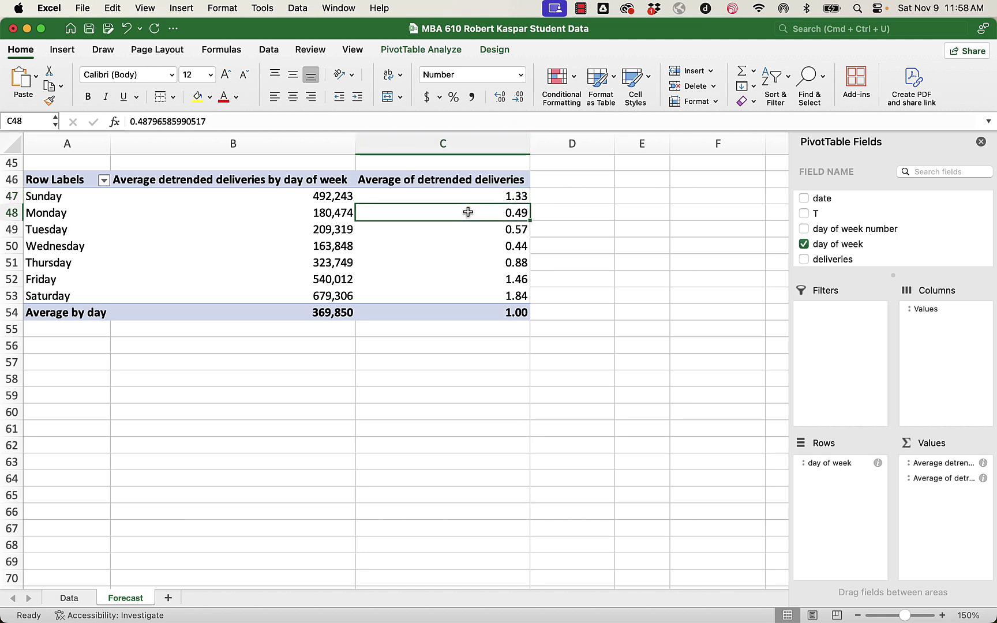
pyautogui.click(322, 315)
pyautogui.click(314, 501)
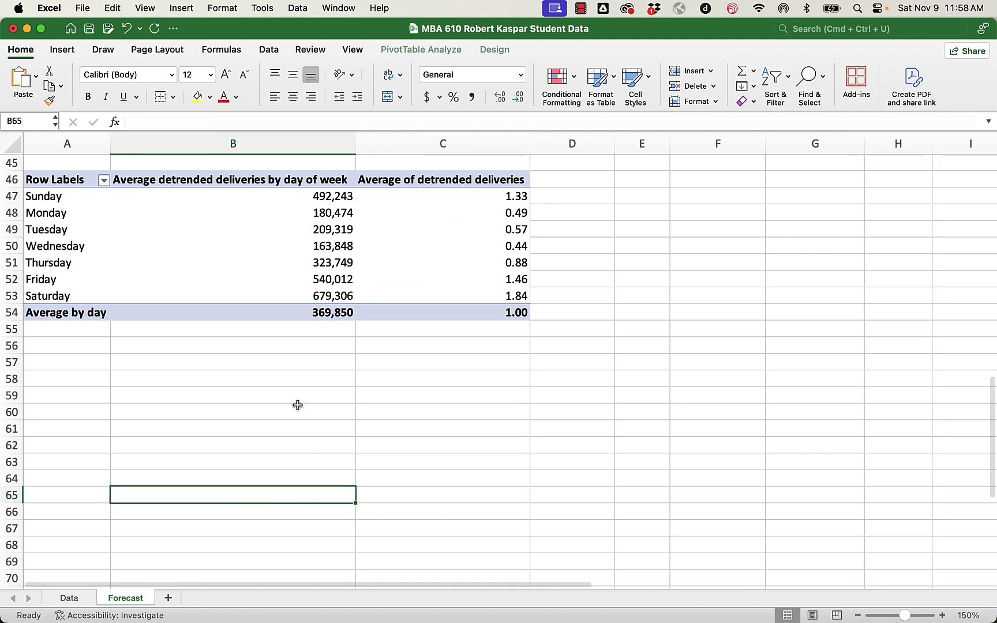
pyautogui.click(290, 212)
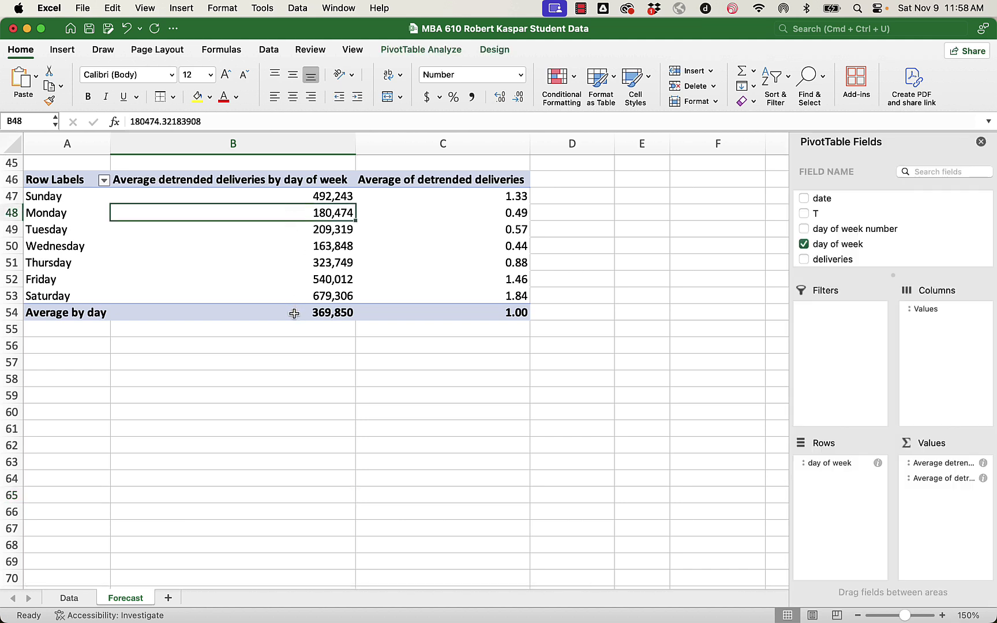
pyautogui.click(65, 295)
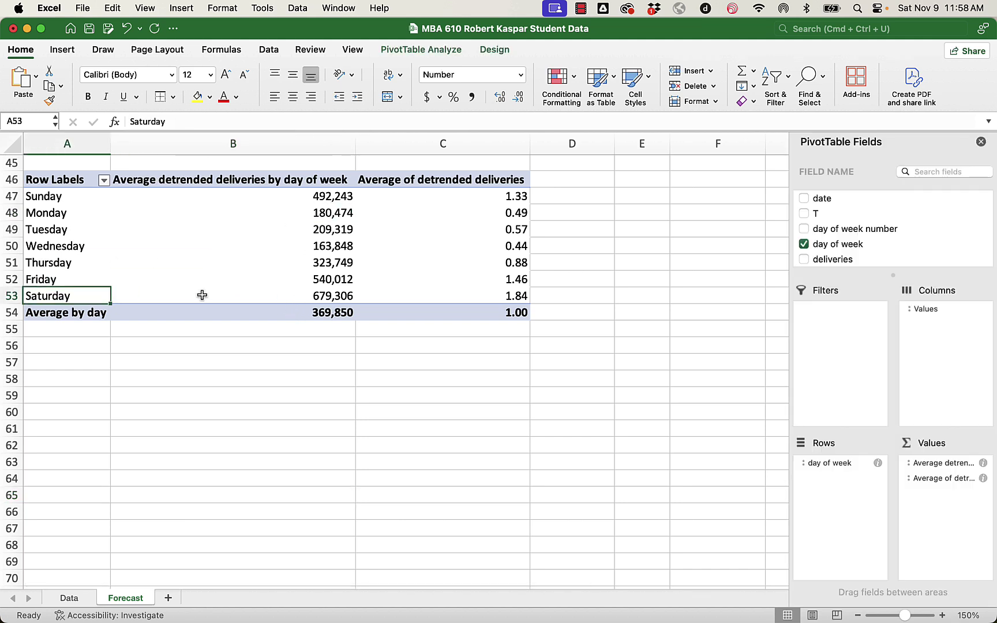
pyautogui.click(510, 294)
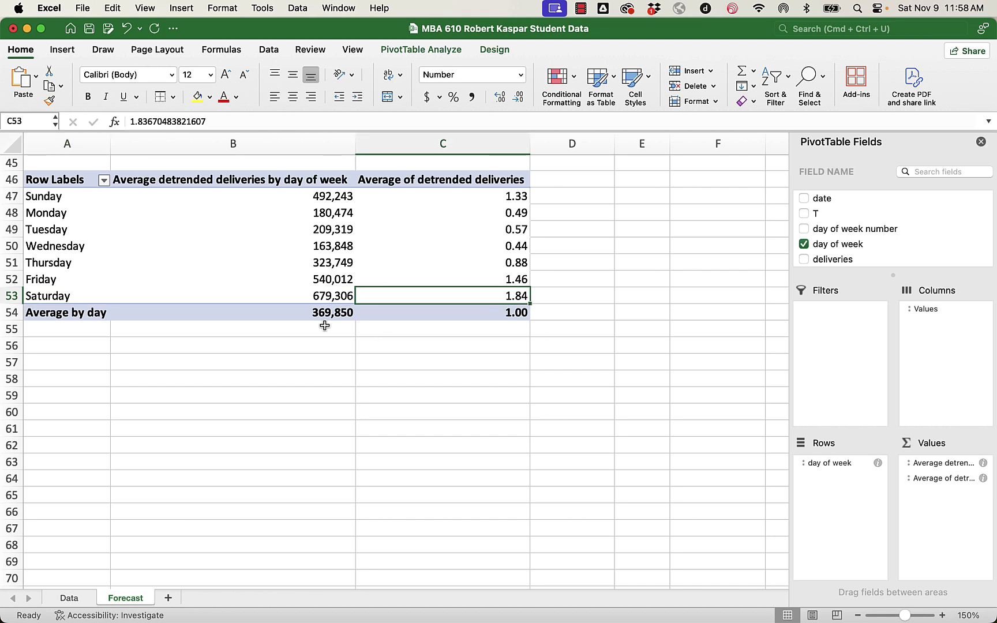
pyautogui.click(304, 298)
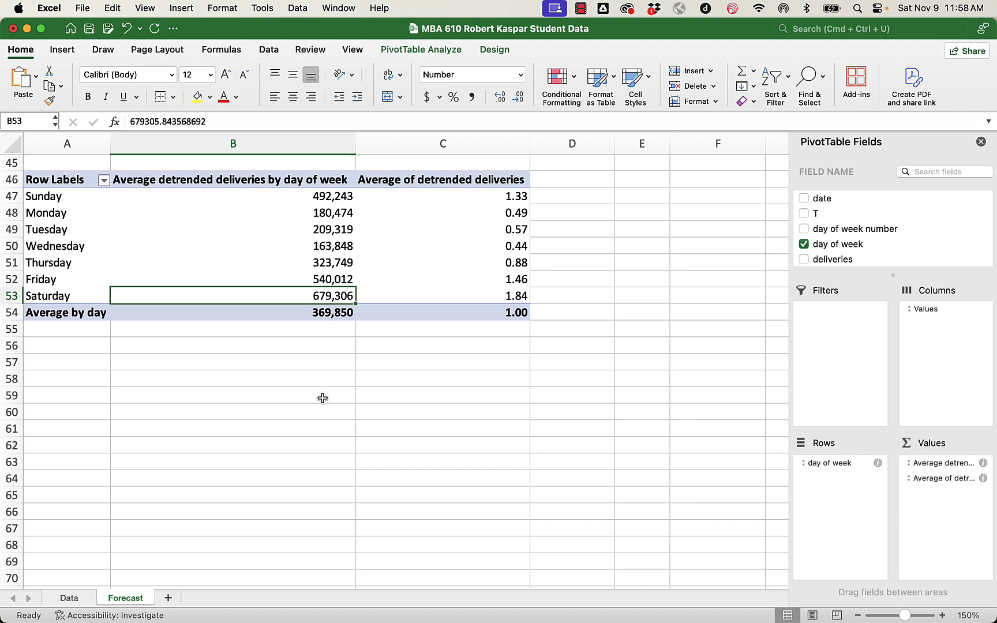
pyautogui.click(312, 315)
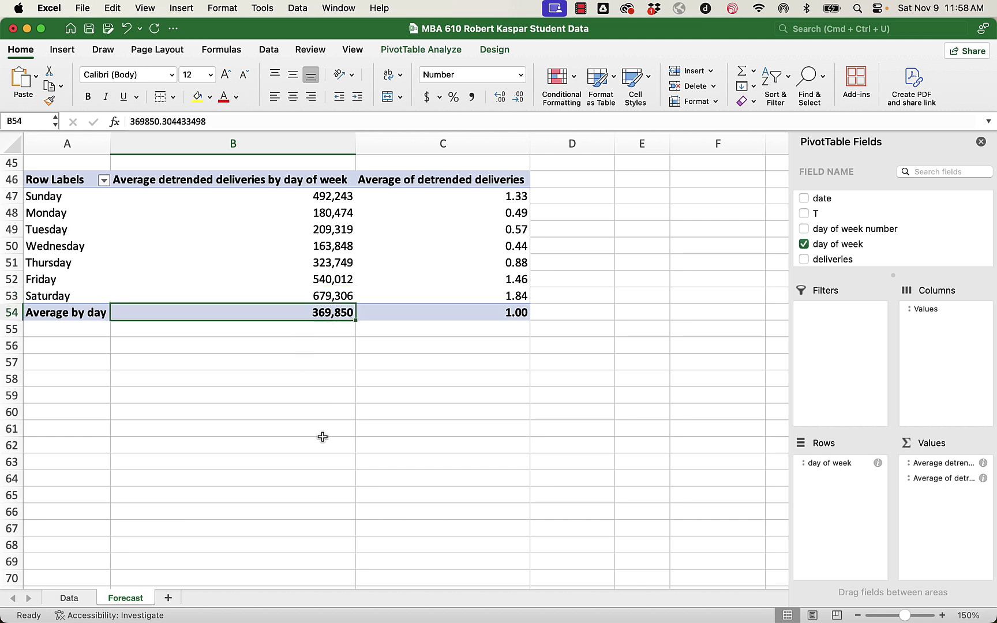
pyautogui.moveTo(452, 195); pyautogui.dragTo(453, 312)
# Step: Rename header cell C46 to 'Index' and check Monday's Index value
pyautogui.click(427, 179)
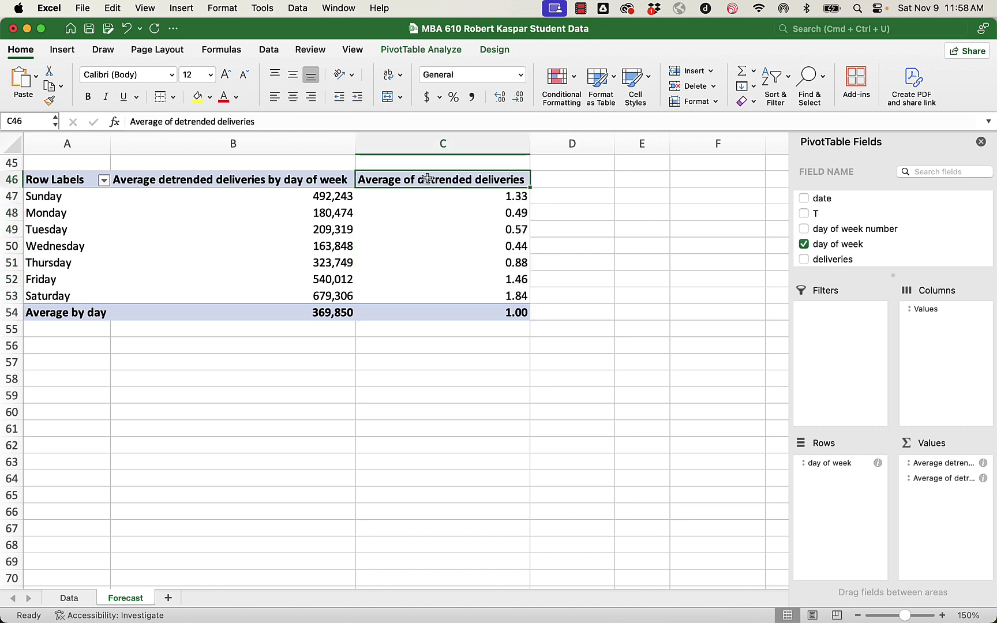
pyautogui.write('Index')
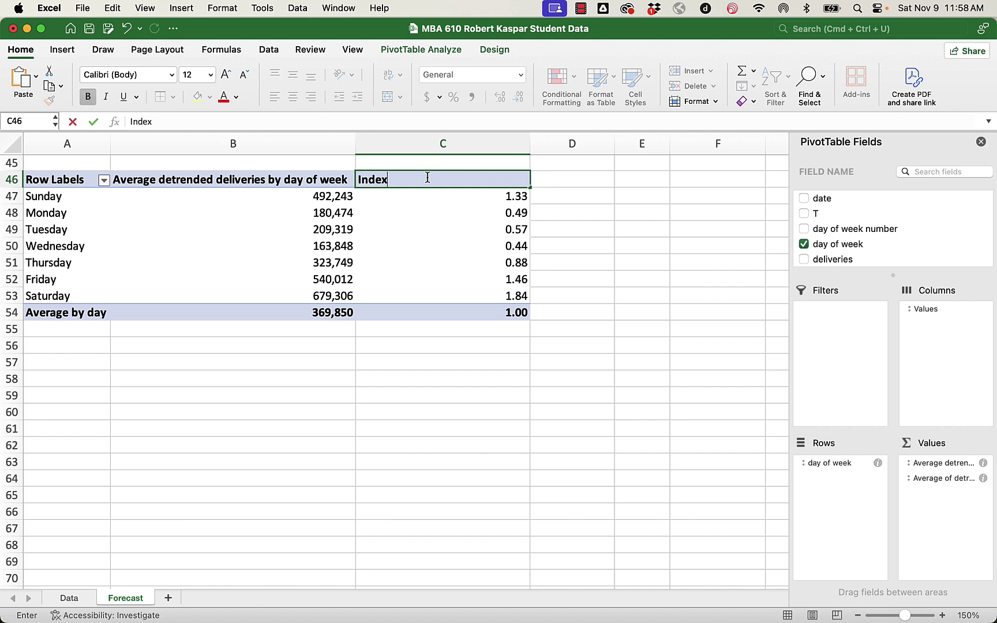
pyautogui.press('Return')
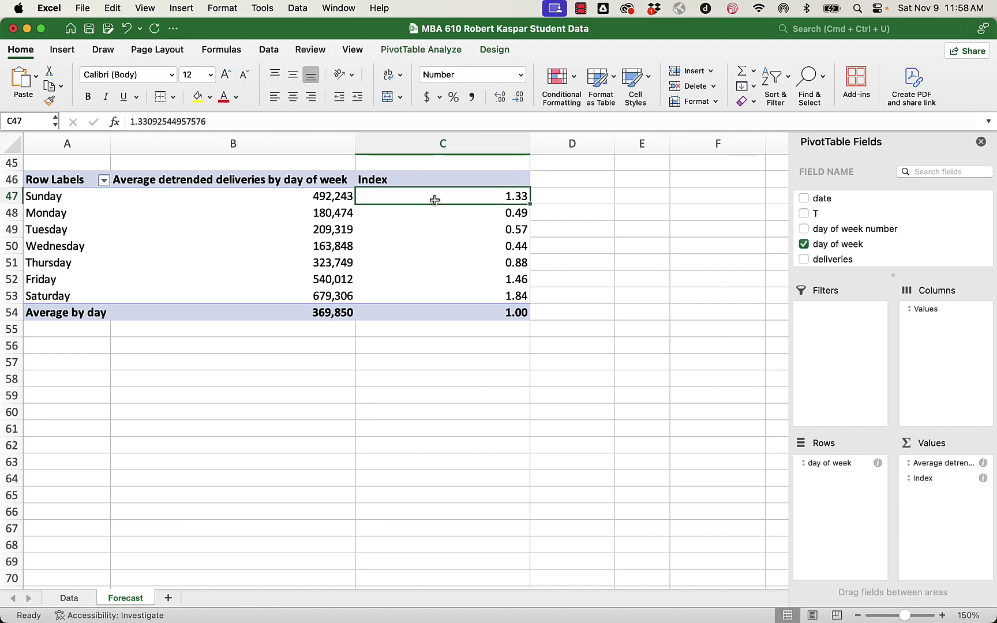
pyautogui.click(981, 142)
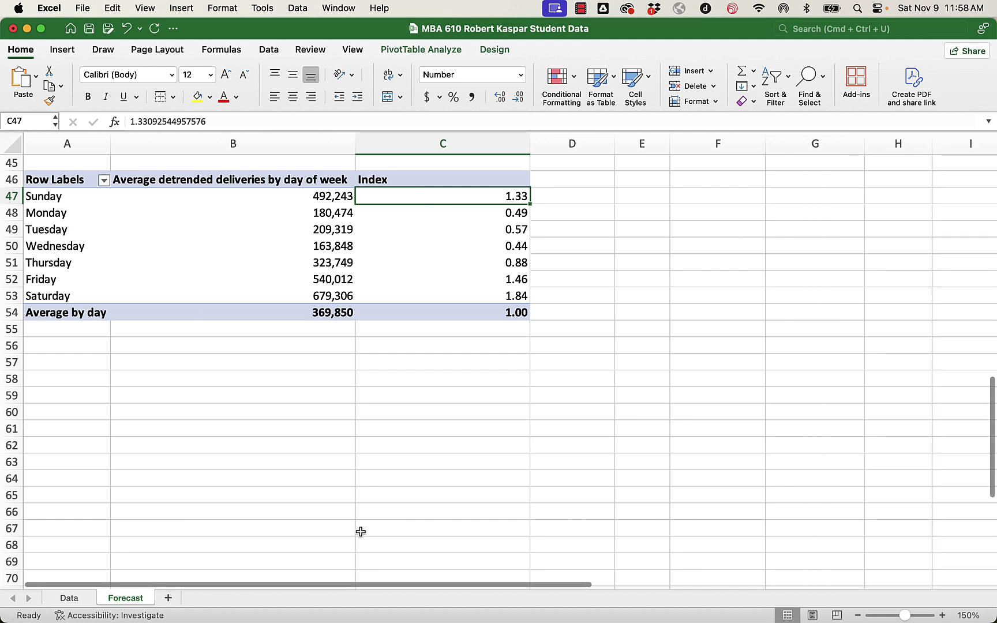
pyautogui.click(463, 213)
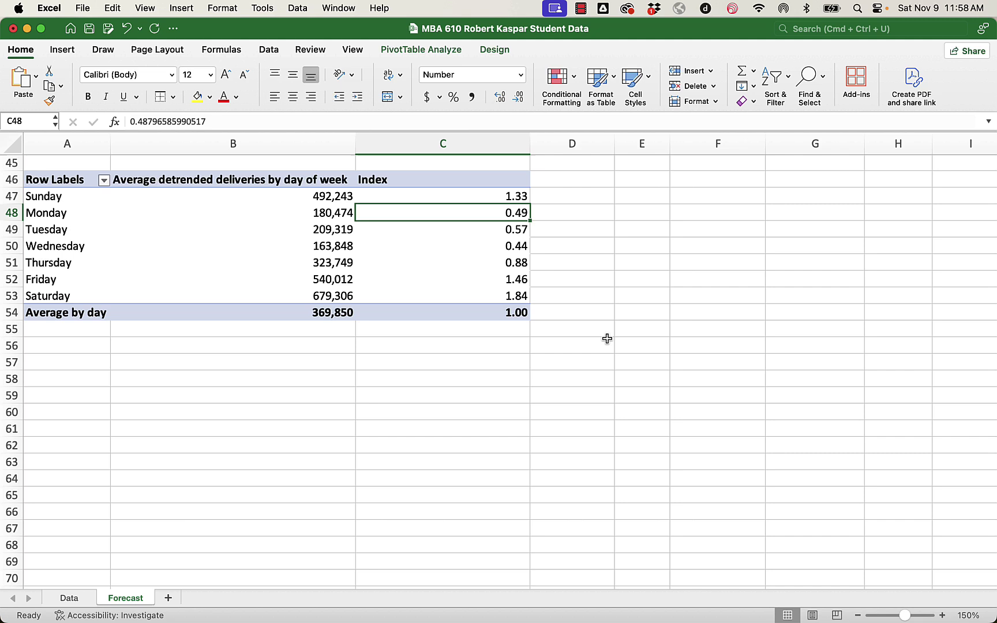
# Step: Return to the top of the Forecast sheet and inspect F2's formula =E2-($F$41*B2)
pyautogui.scroll(5, 607, 339)
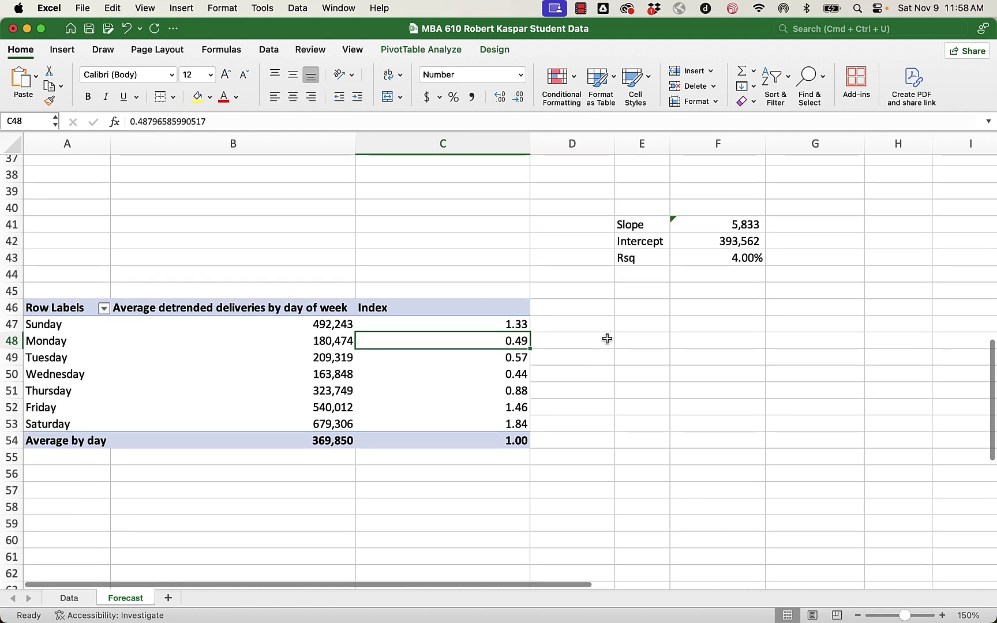
pyautogui.scroll(1, 608, 339)
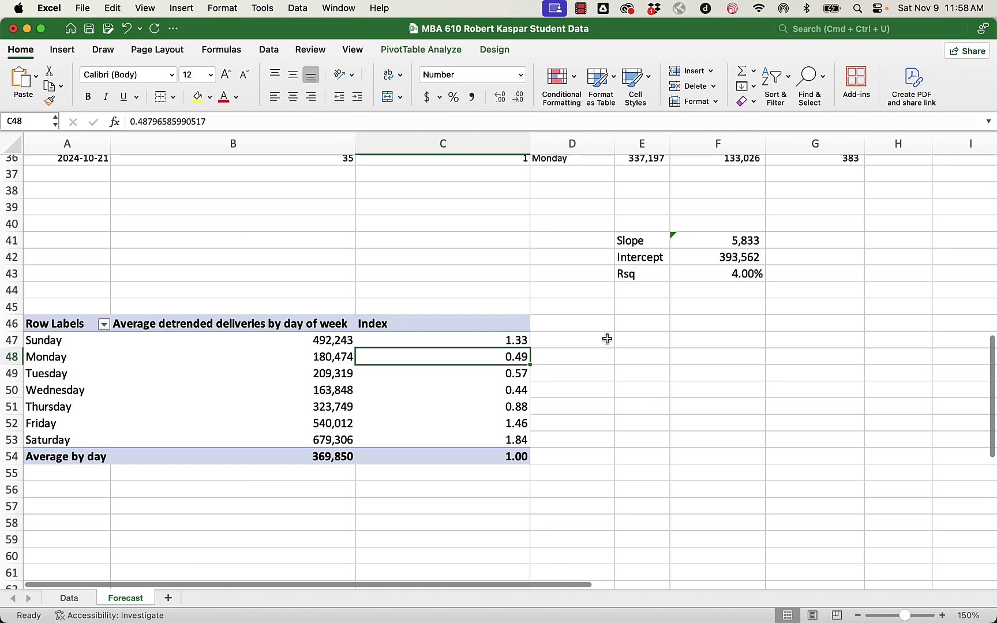
pyautogui.scroll(15, 607, 338)
pyautogui.hscroll(1, 608, 339)
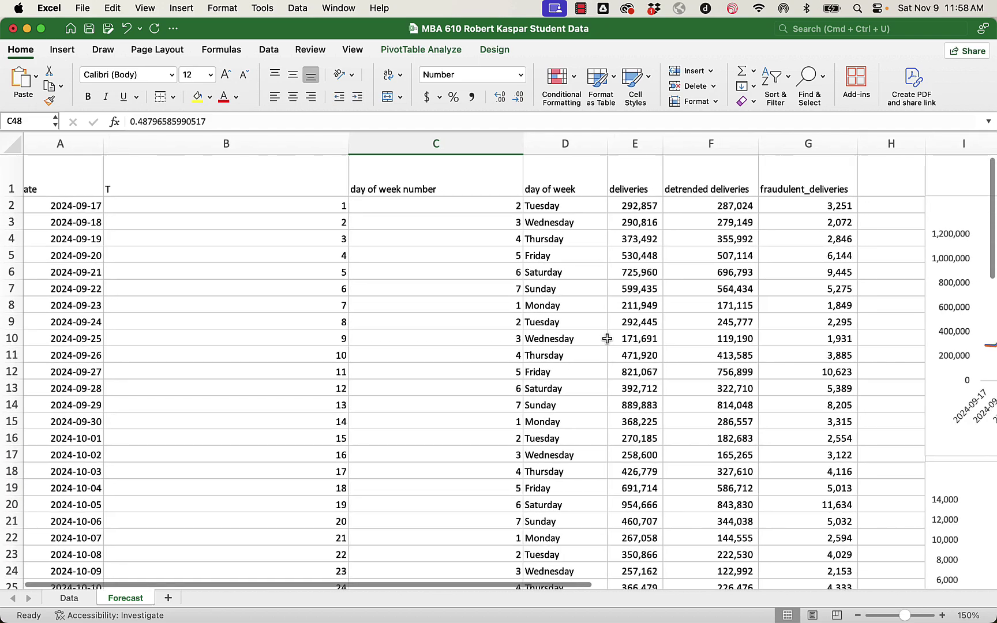
pyautogui.hscroll(1, 607, 339)
pyautogui.hscroll(10, 607, 339)
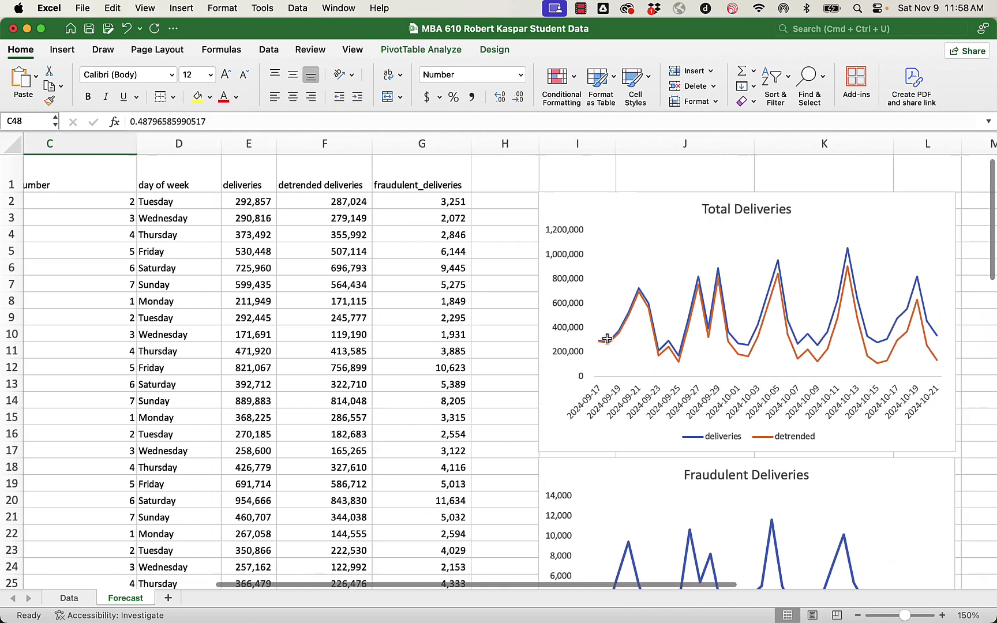
pyautogui.click(281, 201)
pyautogui.scroll(-13, 281, 202)
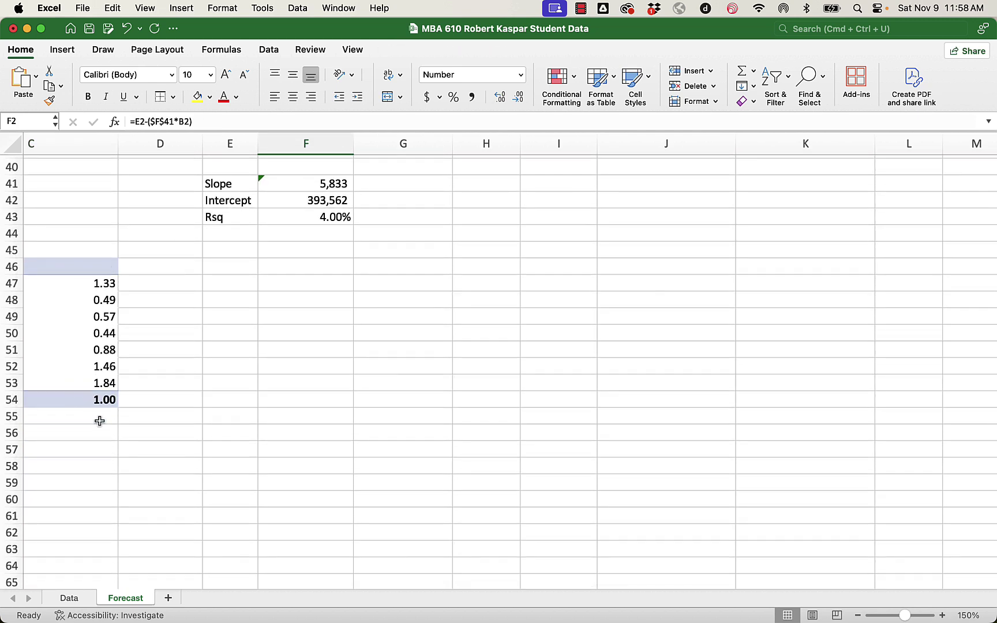
pyautogui.hscroll(-10, 334, 385)
pyautogui.hscroll(4, 335, 384)
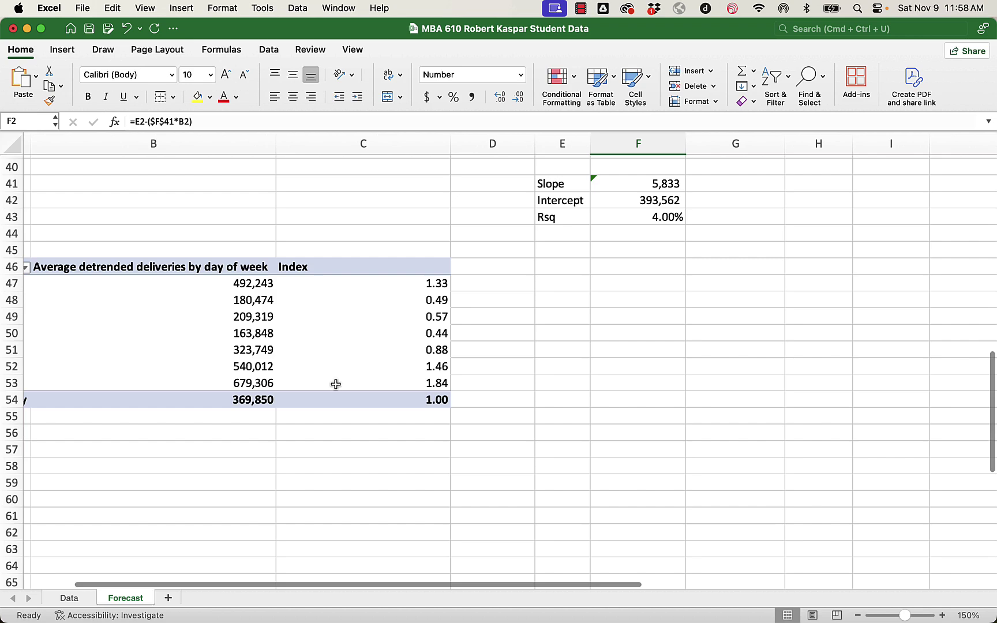
pyautogui.scroll(13, 334, 385)
pyautogui.hscroll(-2, 195, 237)
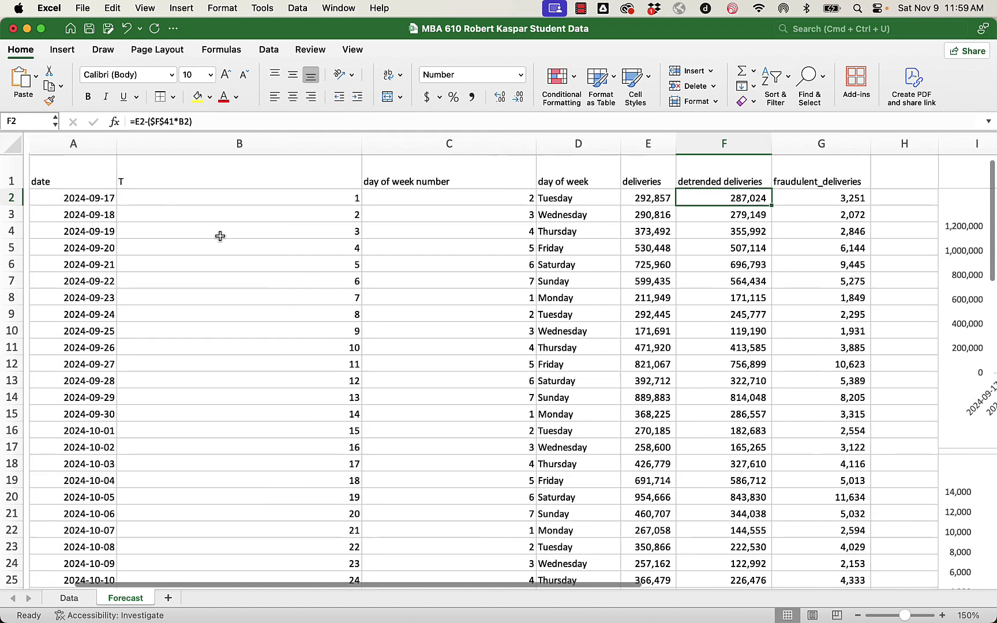
# Step: Narrow columns B to D and wrap the text in the pivot header row 46
pyautogui.moveTo(155, 137); pyautogui.dragTo(588, 159)
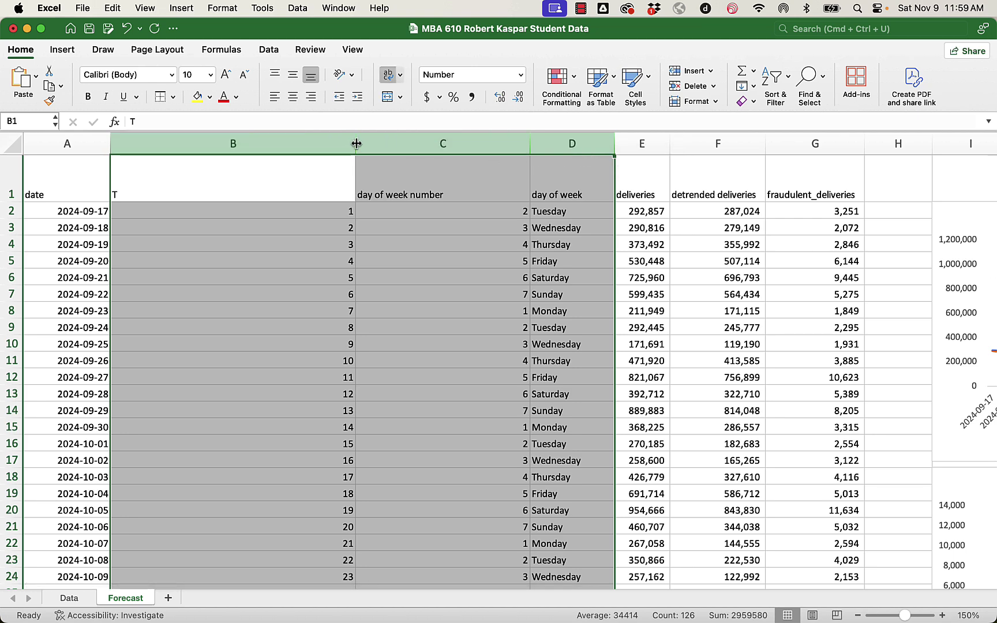
pyautogui.moveTo(357, 144); pyautogui.dragTo(199, 144)
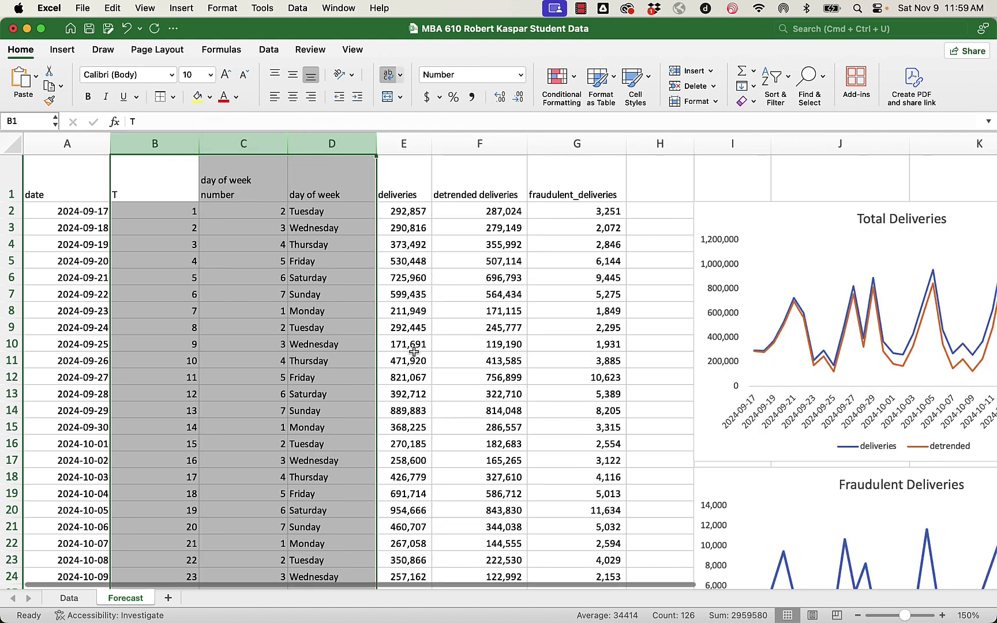
pyautogui.scroll(-10, 414, 352)
pyautogui.click(10, 362)
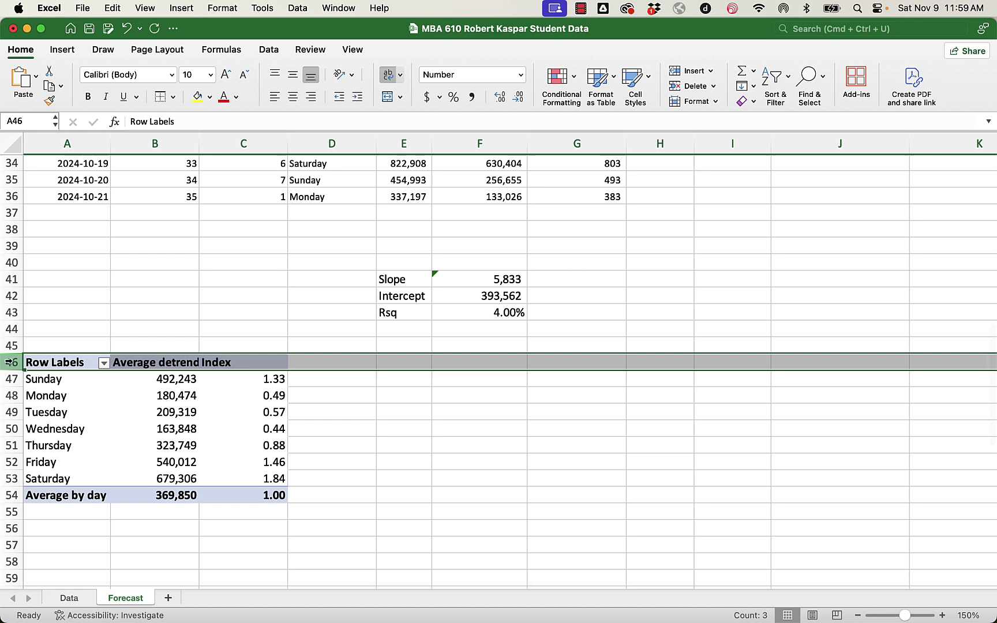
pyautogui.click(389, 75)
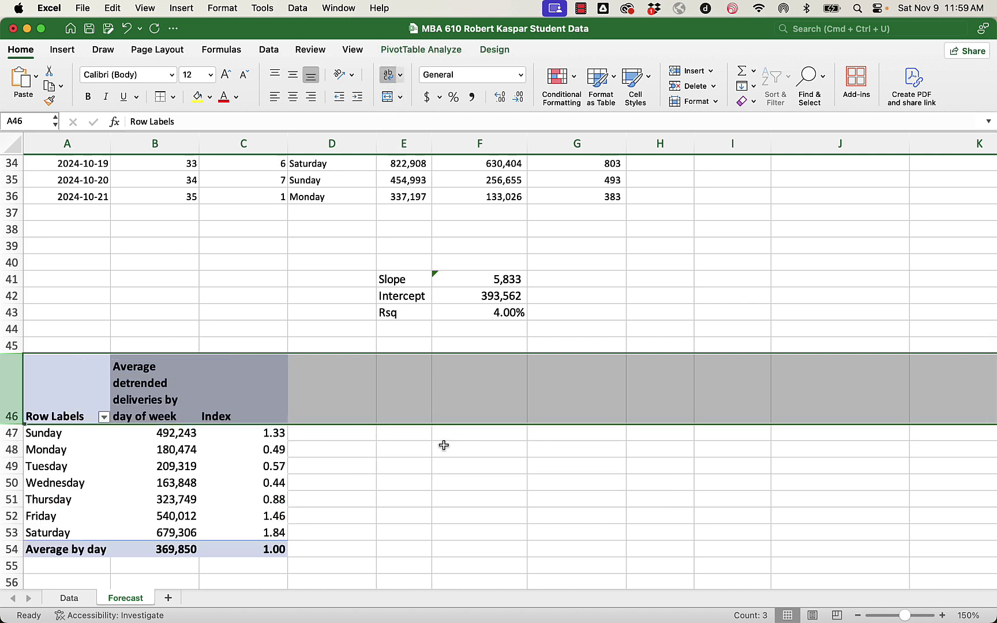
pyautogui.click(456, 434)
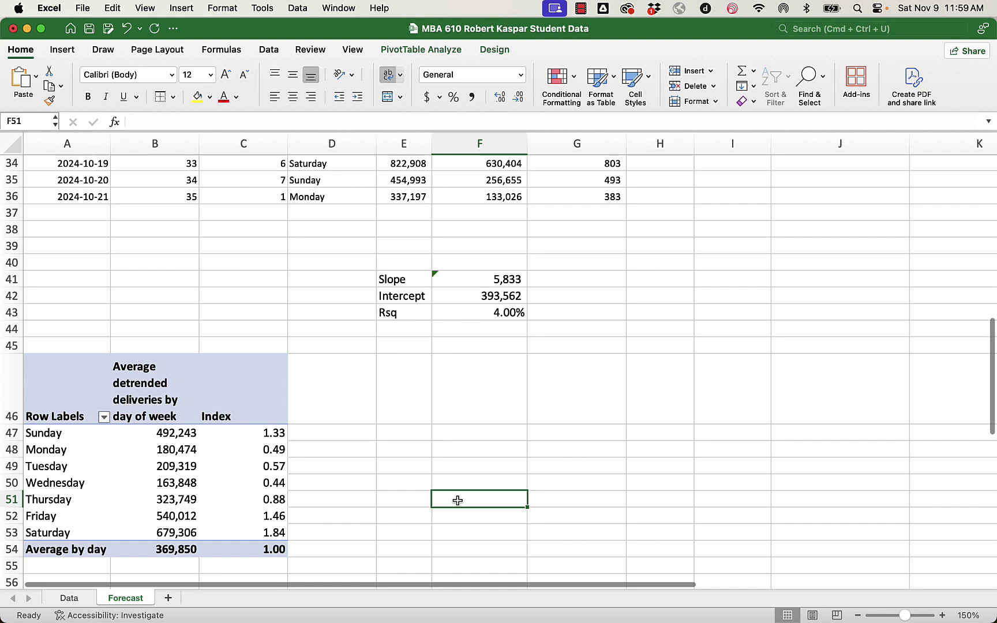
# Step: Decrease the font of the whole pivot table A46:C54 to 10 point
pyautogui.moveTo(56, 383); pyautogui.dragTo(275, 547)
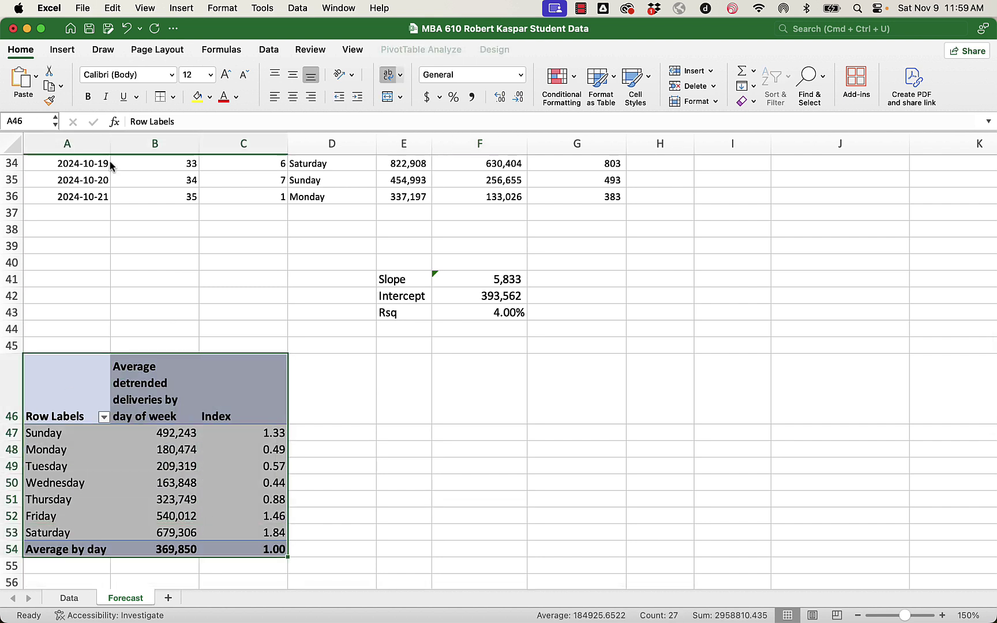
pyautogui.click(244, 76)
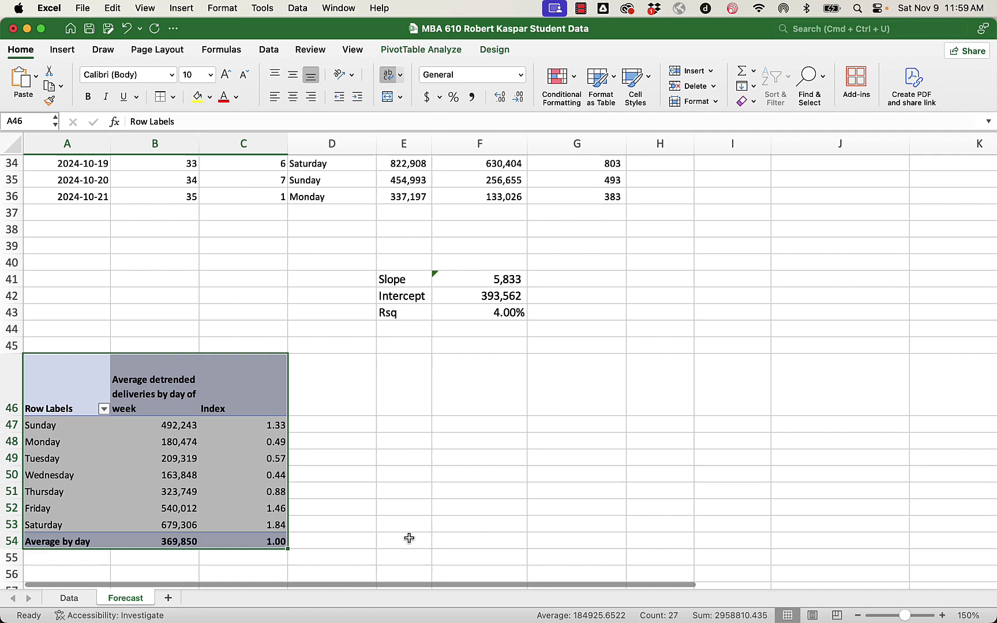
pyautogui.click(409, 513)
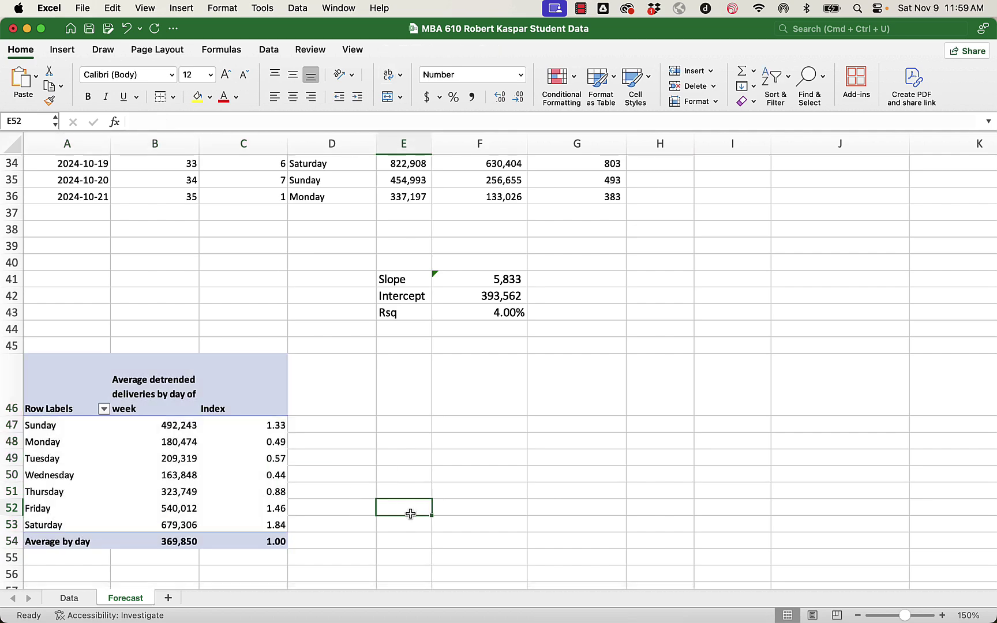
# Step: Insert two blank columns before the fraudulent_deliveries column
pyautogui.scroll(15, 411, 513)
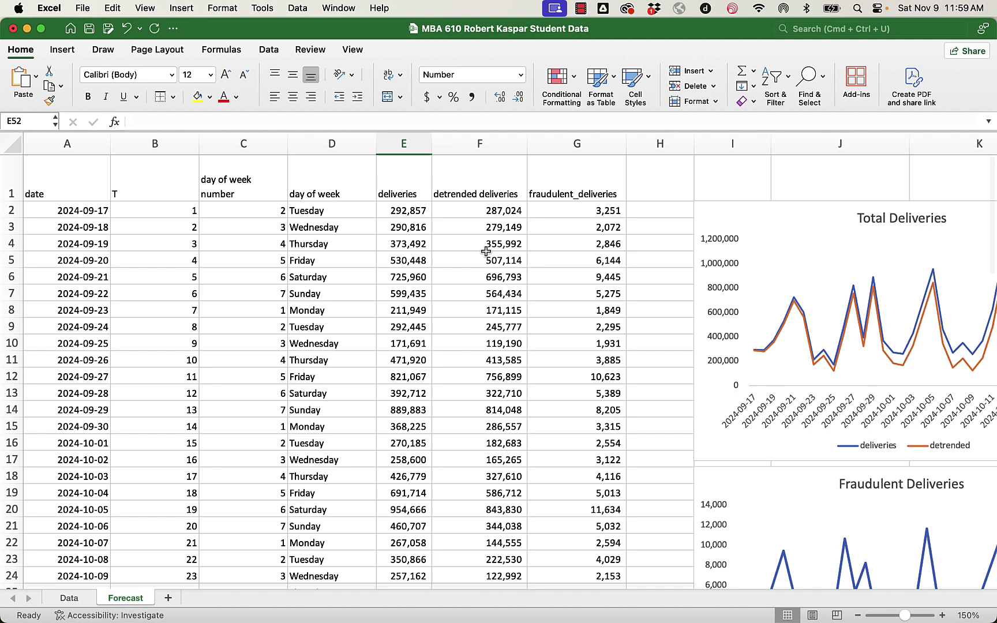
pyautogui.click(406, 148)
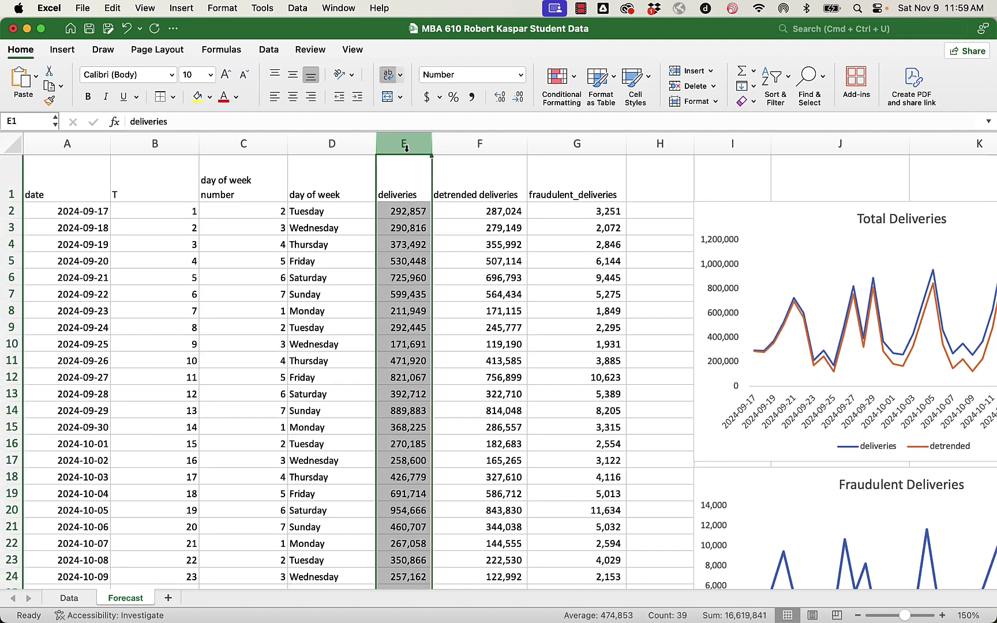
pyautogui.click(465, 148)
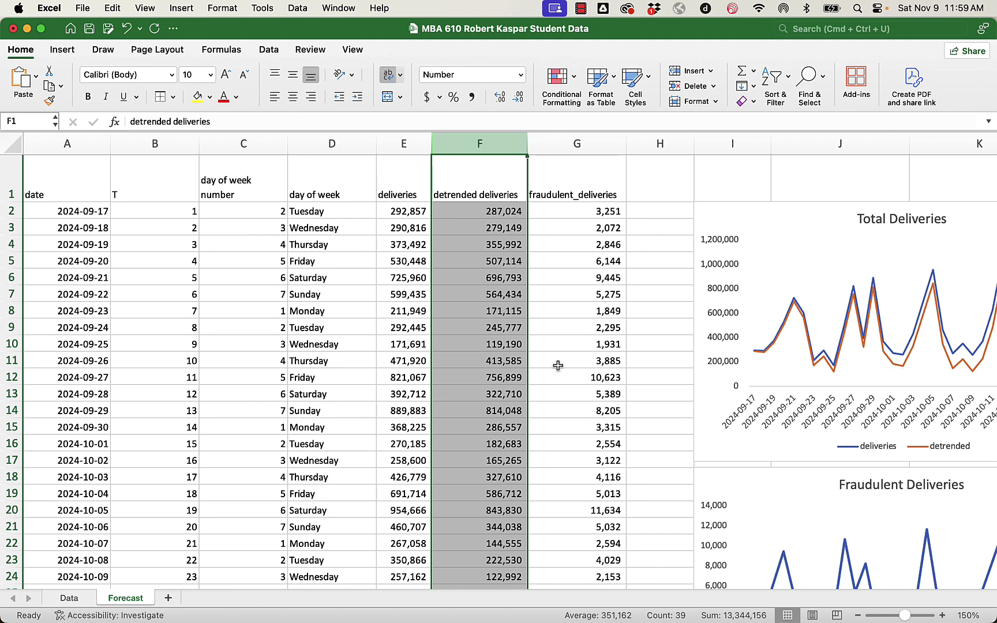
pyautogui.click(576, 146)
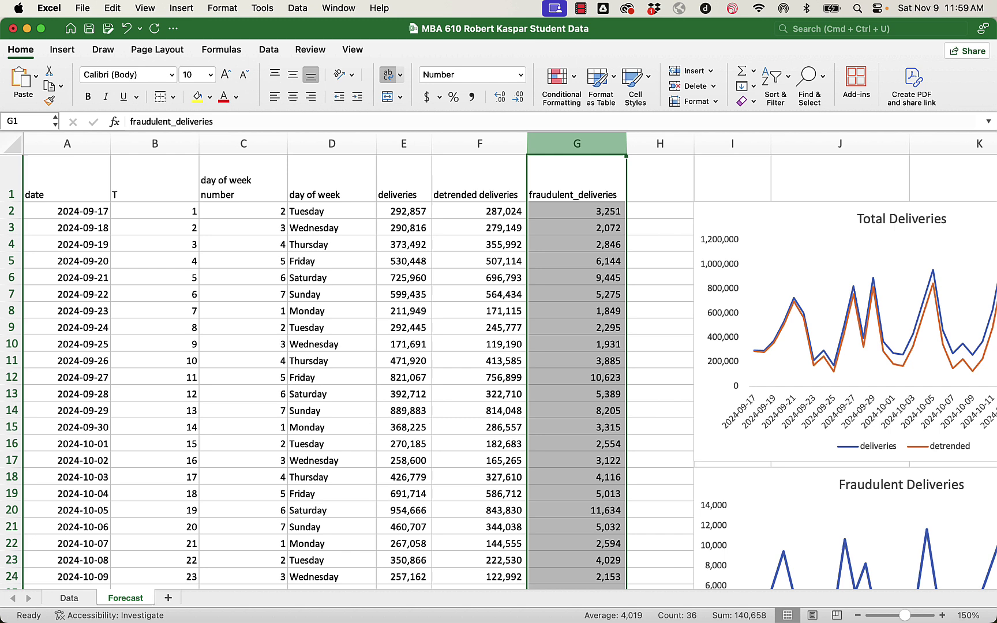
pyautogui.rightClick(578, 148)
pyautogui.click(599, 226)
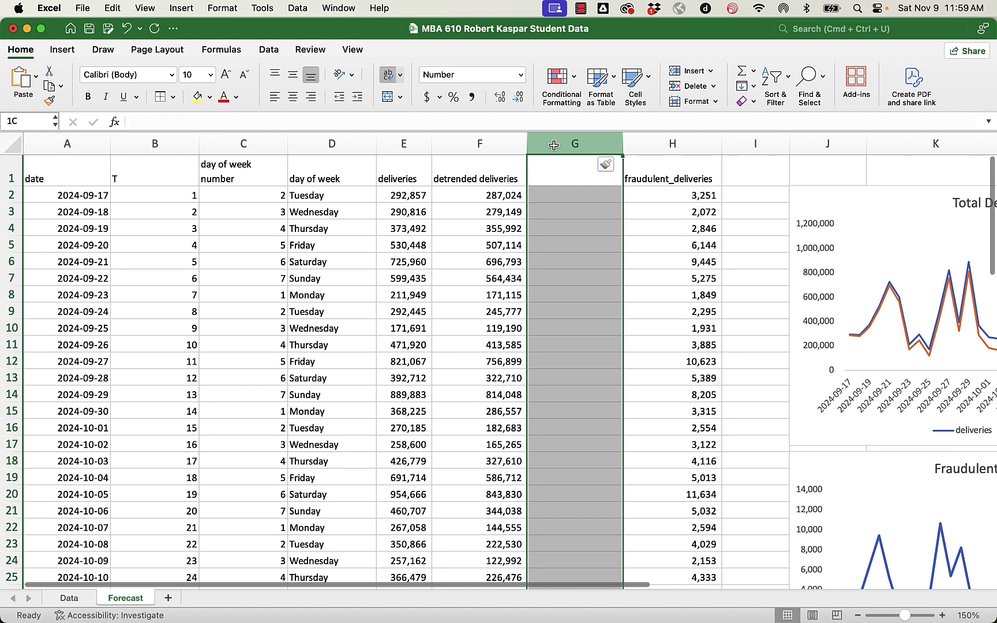
pyautogui.rightClick(554, 148)
pyautogui.click(572, 224)
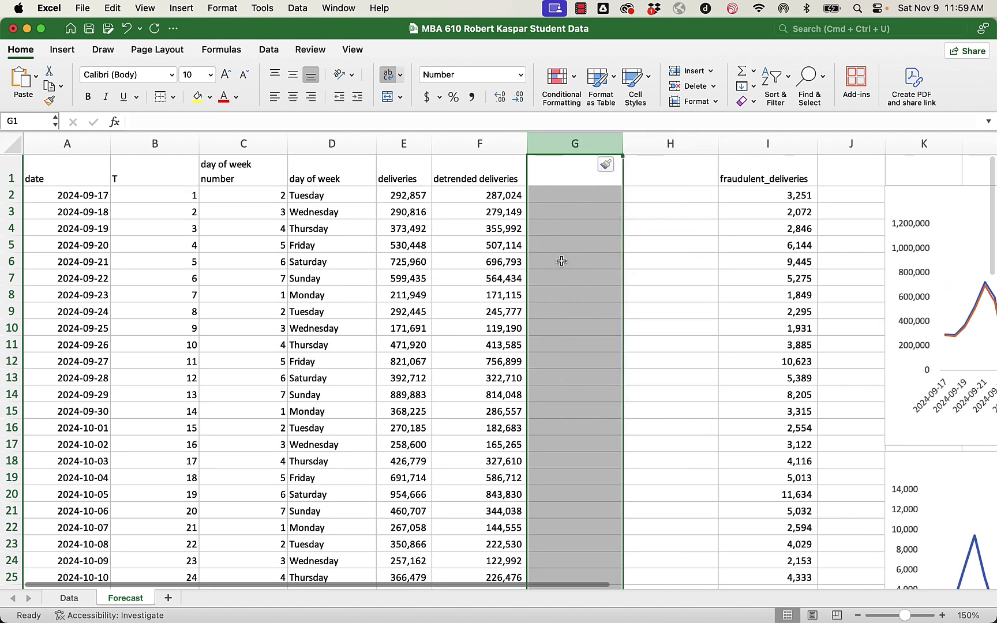
# Step: Head the new columns 'deseasonalized data' in H1 and 'index' in G1
pyautogui.click(644, 181)
pyautogui.write('d')
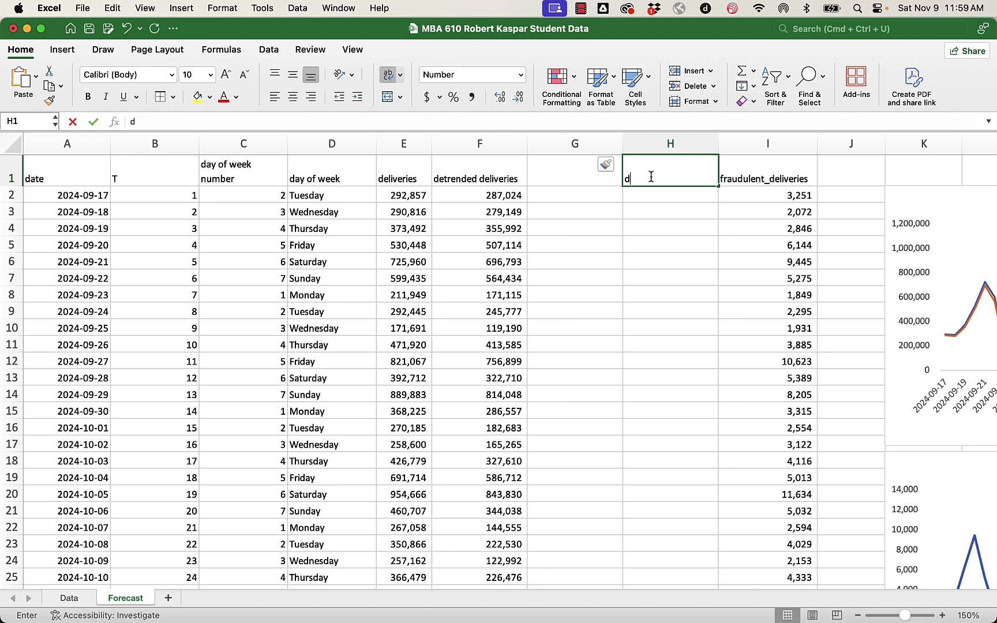
pyautogui.write('eseasonalized data')
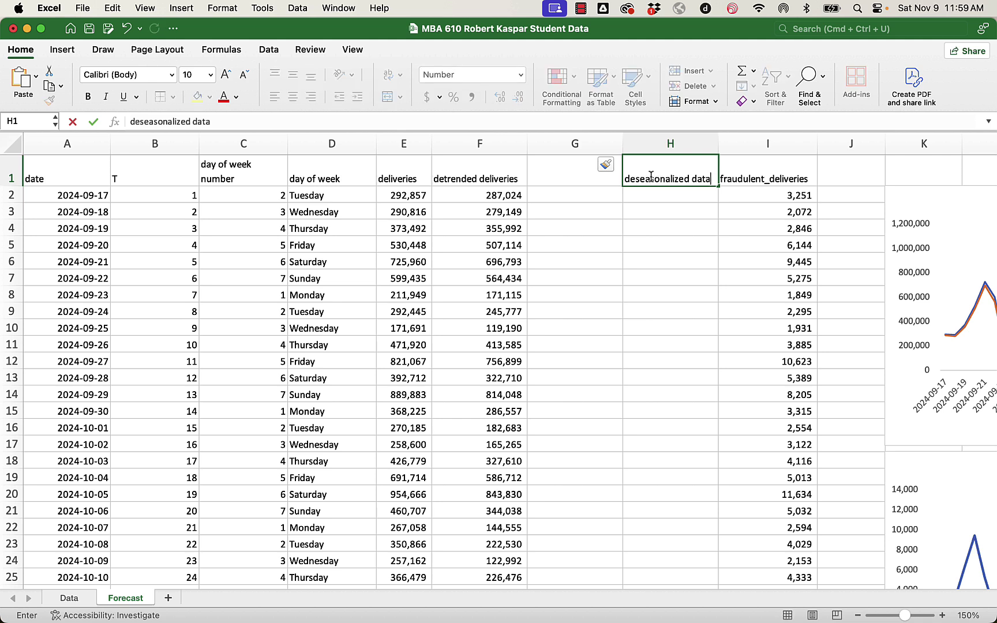
pyautogui.press('Return')
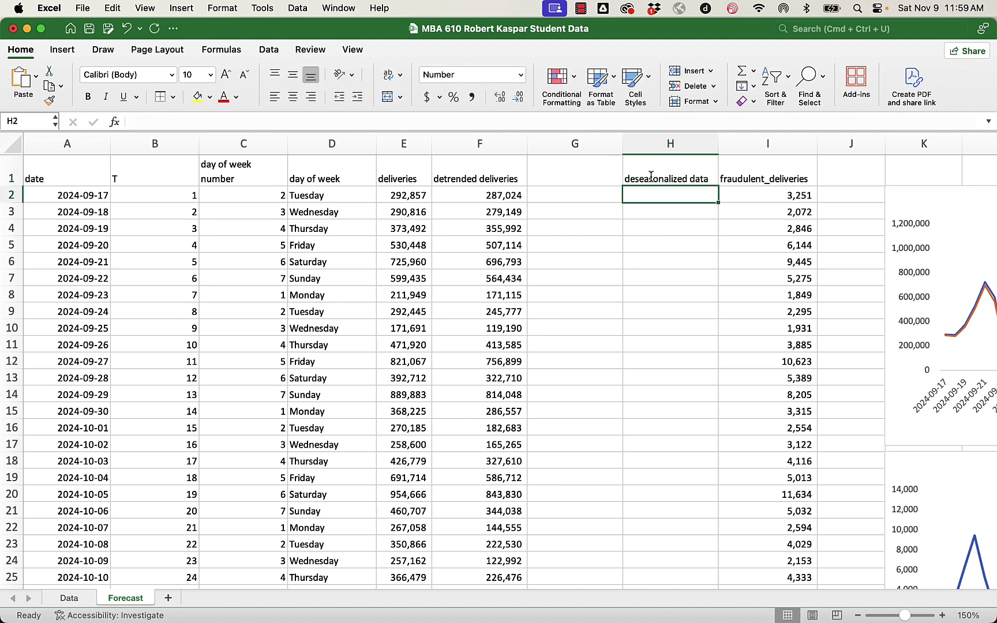
pyautogui.click(577, 174)
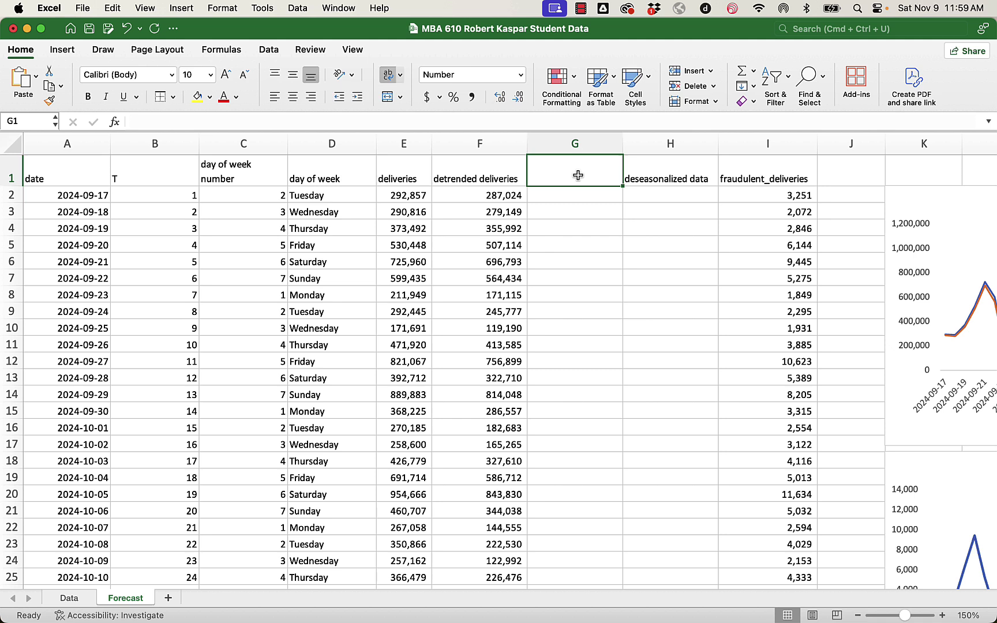
pyautogui.write('index')
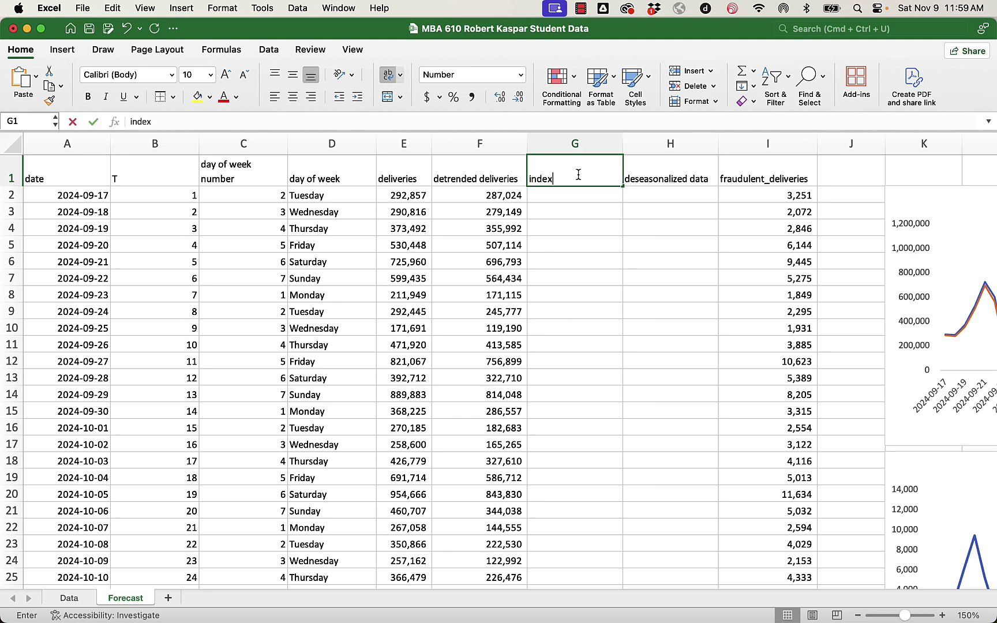
pyautogui.press('Return')
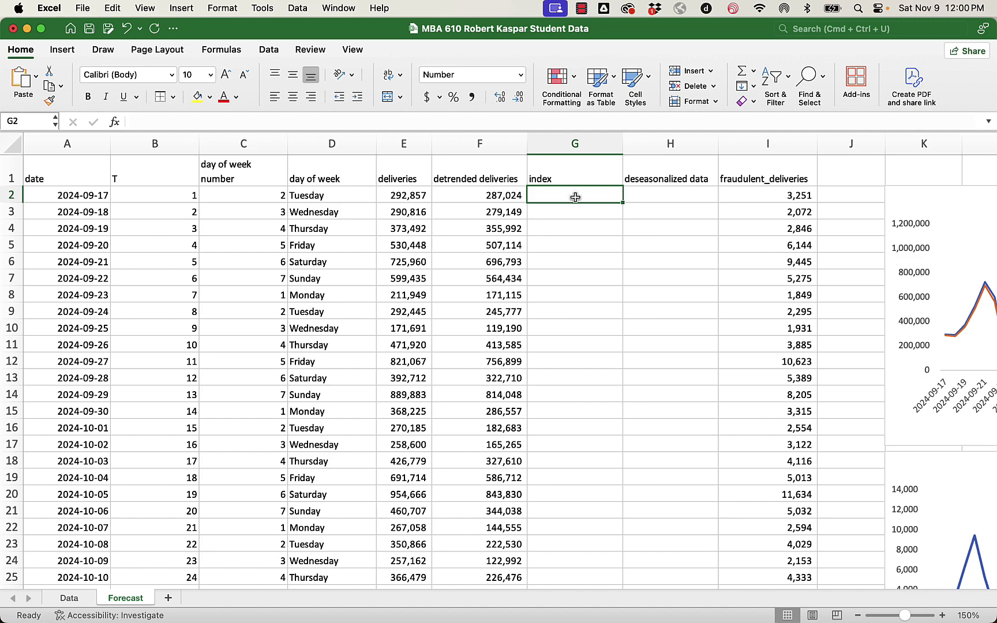
# Step: Move the Sunday row of the pivot table below Saturday
pyautogui.moveTo(574, 196); pyautogui.dragTo(572, 367)
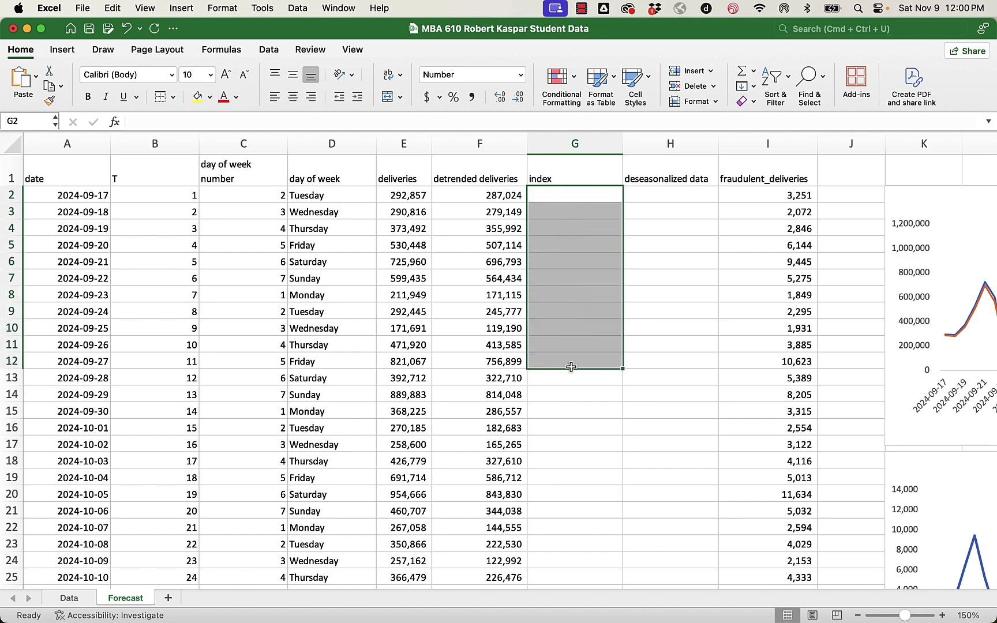
pyautogui.scroll(-10, 572, 367)
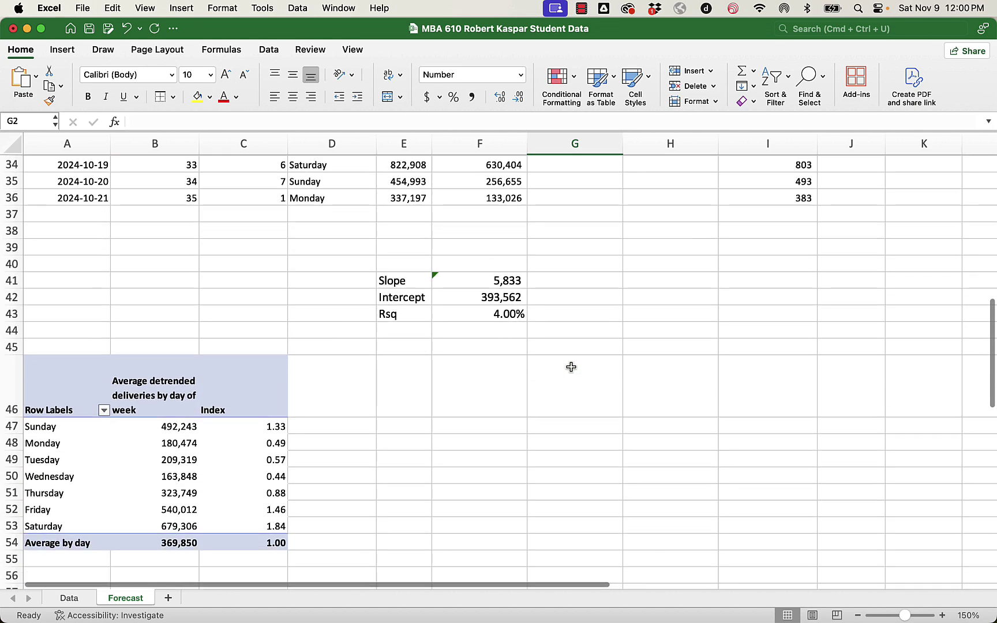
pyautogui.scroll(-2, 571, 367)
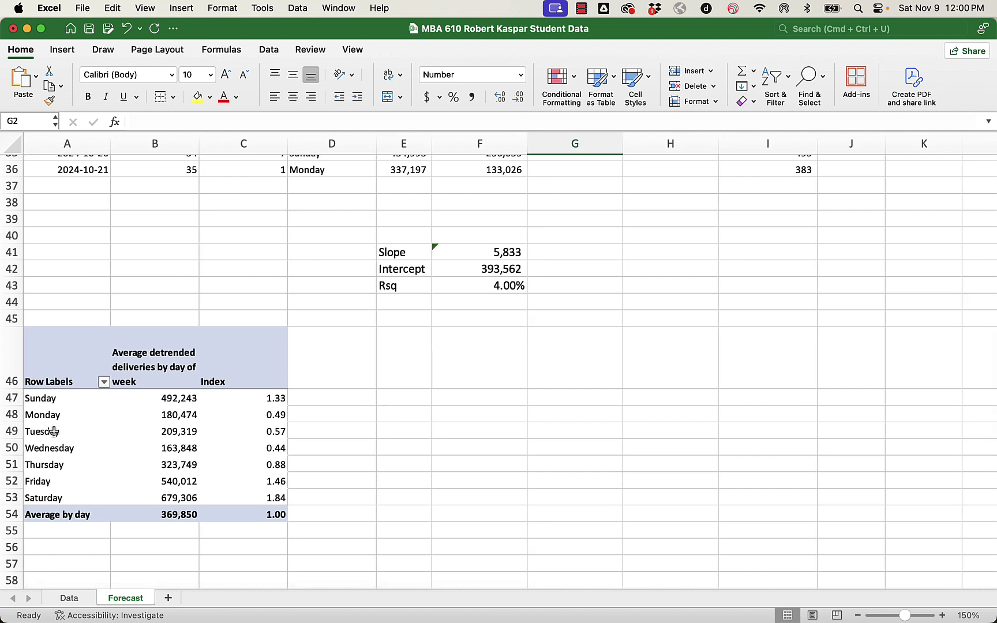
pyautogui.moveTo(45, 398); pyautogui.dragTo(249, 399)
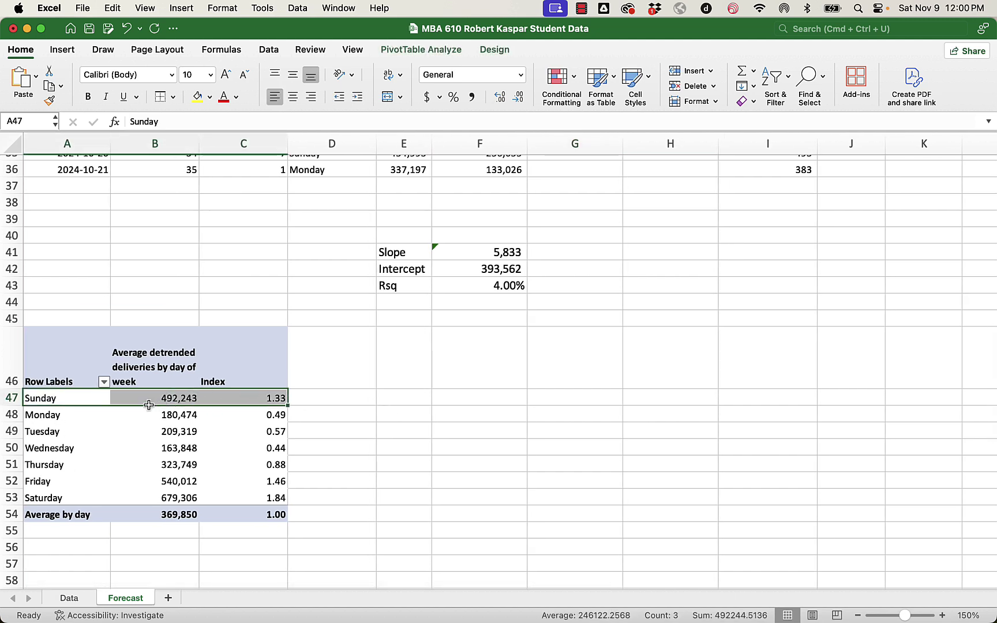
pyautogui.moveTo(86, 405); pyautogui.dragTo(83, 506)
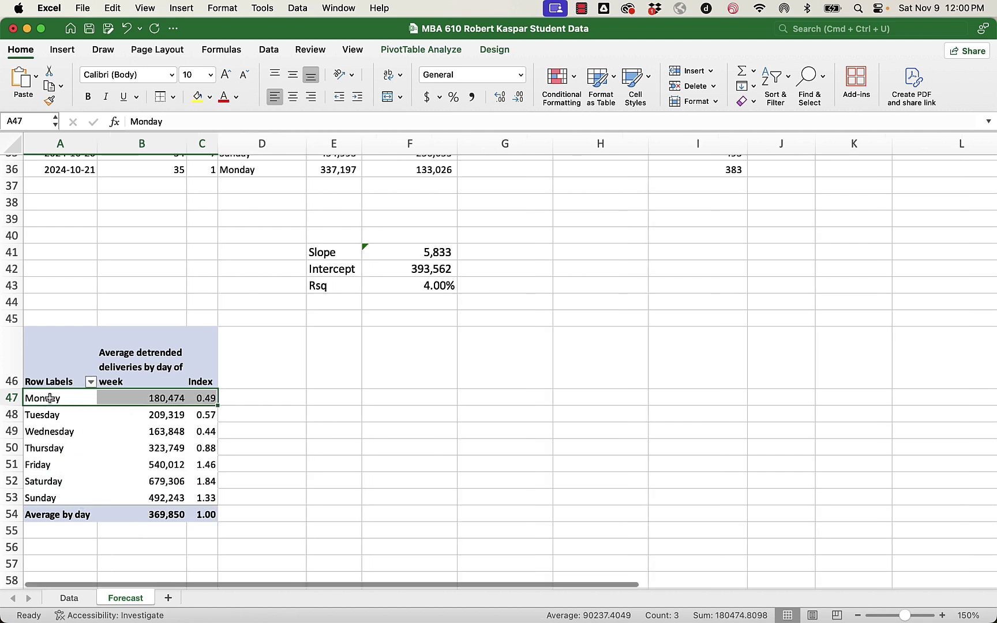
# Step: Move Monday after Sunday, then copy the seven Index values C47:C53
pyautogui.moveTo(50, 398); pyautogui.dragTo(213, 399)
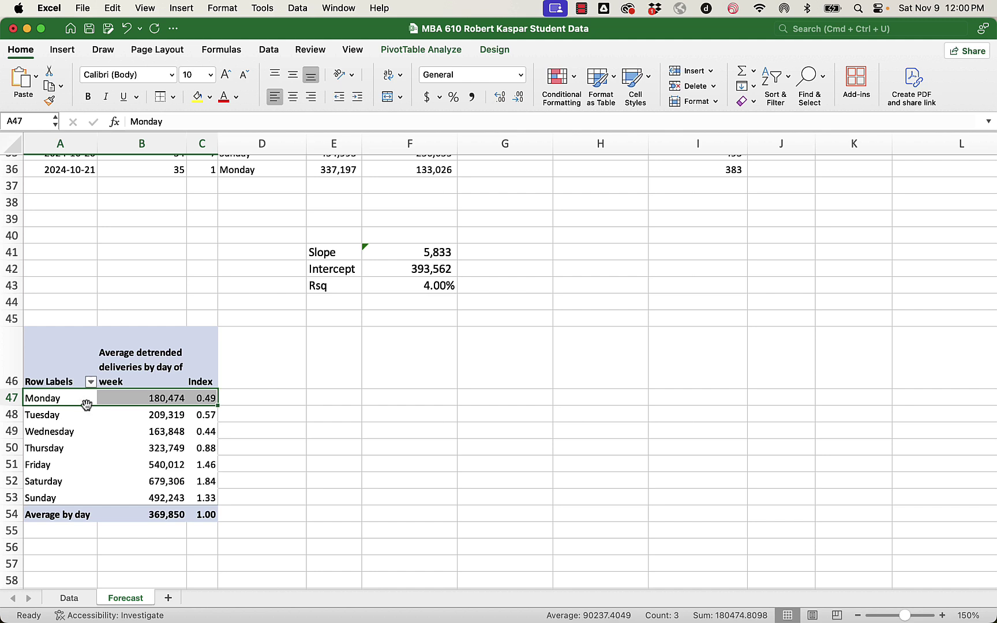
pyautogui.moveTo(87, 405); pyautogui.dragTo(81, 508)
pyautogui.click(435, 416)
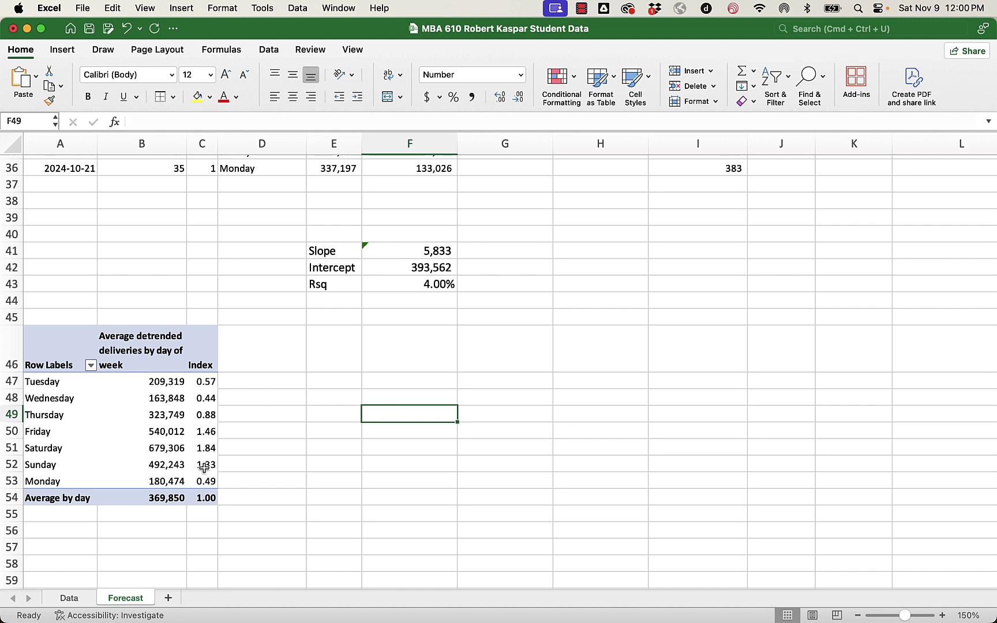
pyautogui.moveTo(204, 385); pyautogui.dragTo(204, 475)
pyautogui.press('super+c')
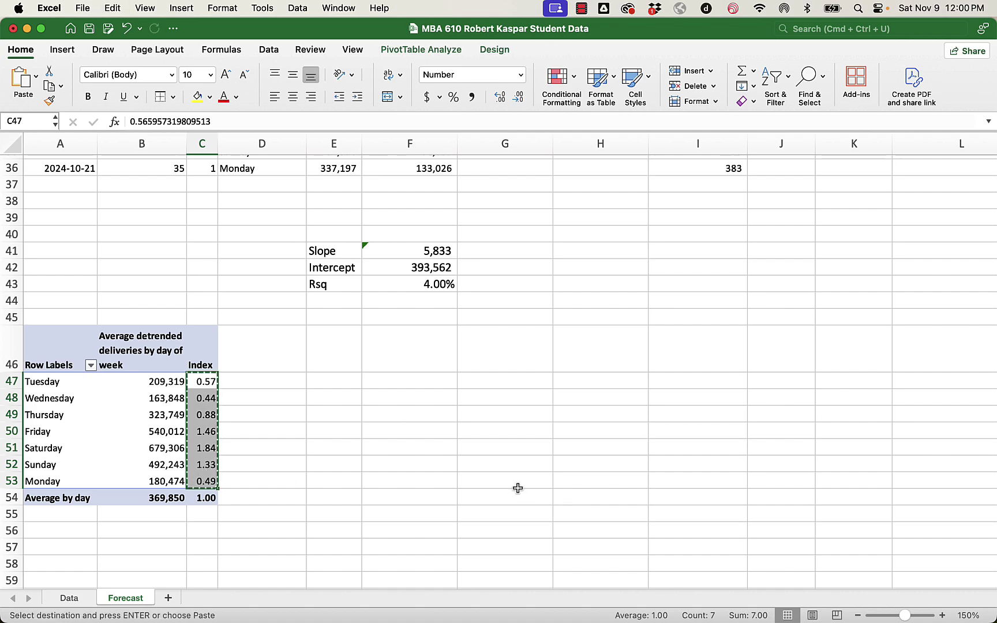
# Step: Paste the pivot's Index numbers and formats into G2:G8
pyautogui.scroll(12, 517, 488)
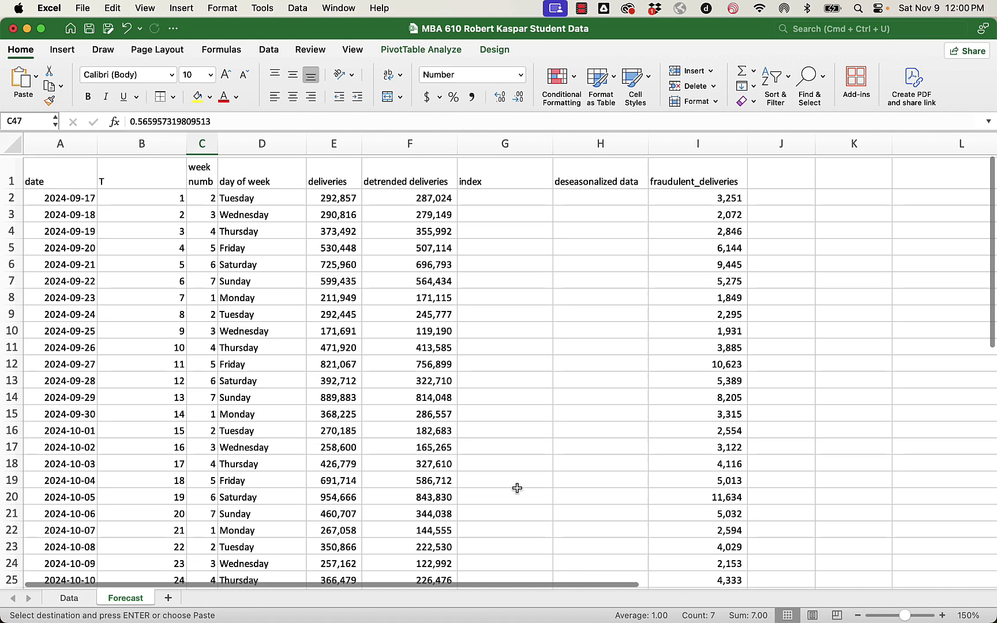
pyautogui.rightClick(505, 186)
pyautogui.moveTo(532, 241)
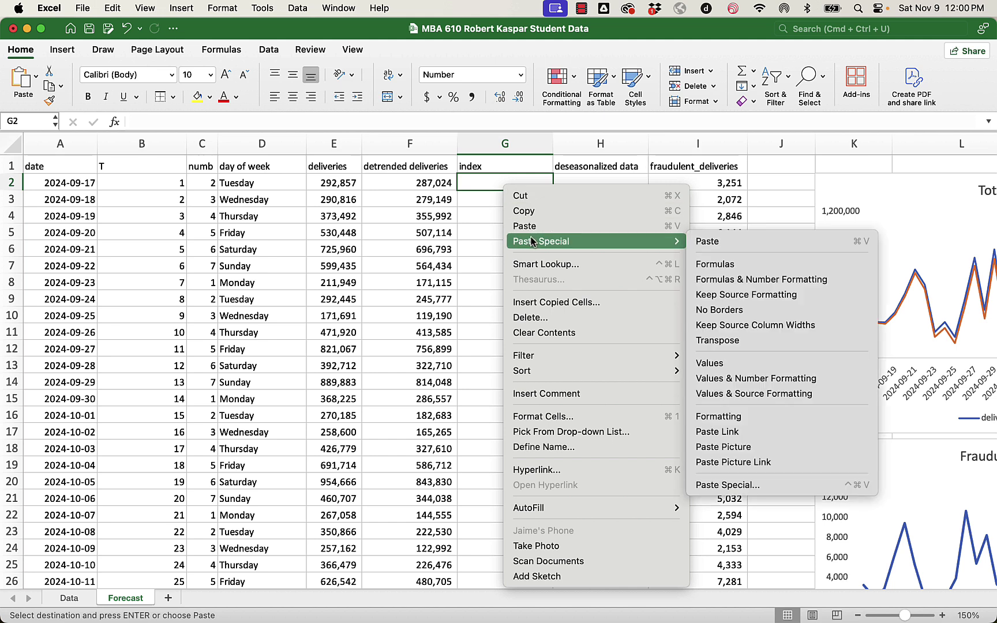
pyautogui.click(807, 382)
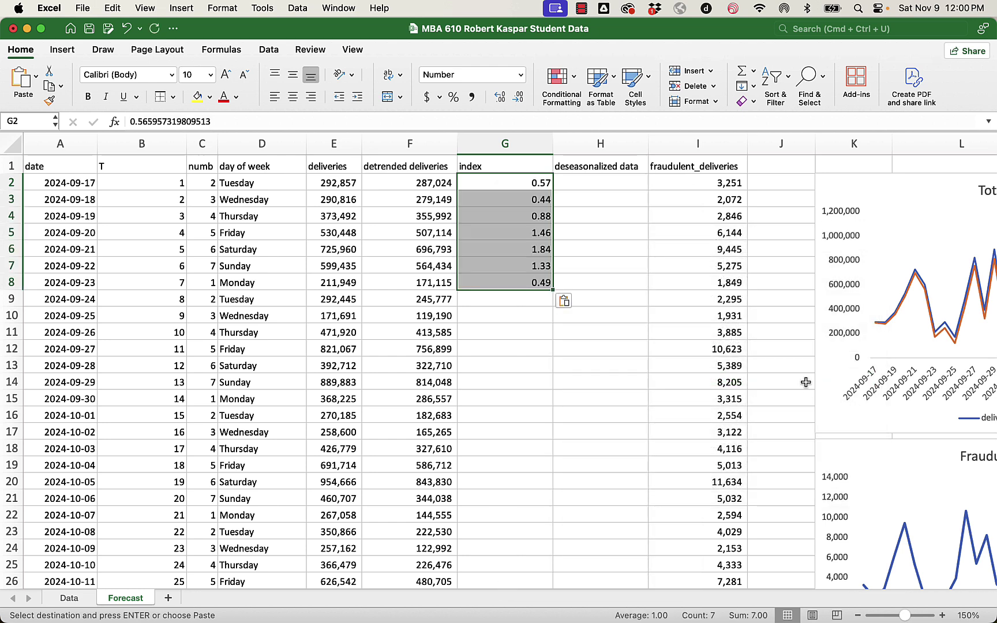
# Step: Copy G2:G8 and paste the weekly index values at G9, G16, G23 and G30
pyautogui.press('super+c')
pyautogui.click(485, 299)
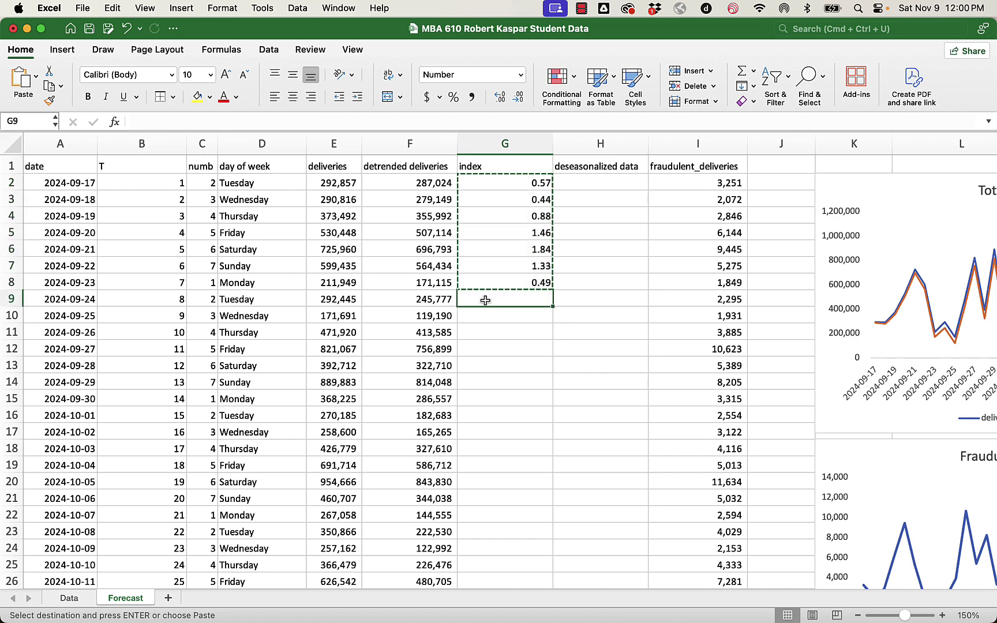
pyautogui.moveTo(485, 299); pyautogui.dragTo(487, 399)
pyautogui.press('super+v')
pyautogui.click(483, 416)
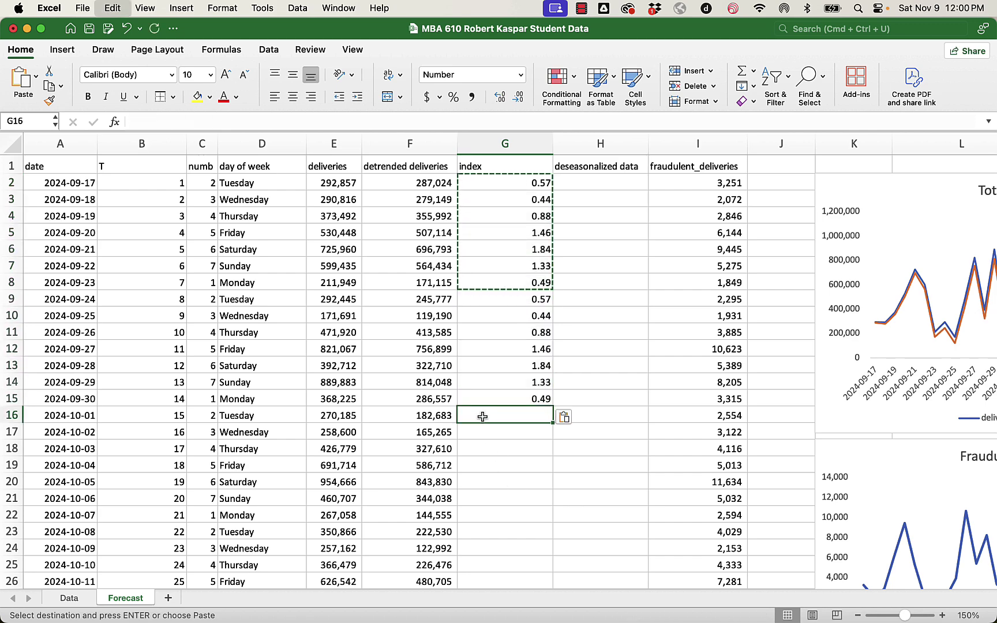
pyautogui.press('super+v')
pyautogui.click(492, 534)
pyautogui.press('super+v')
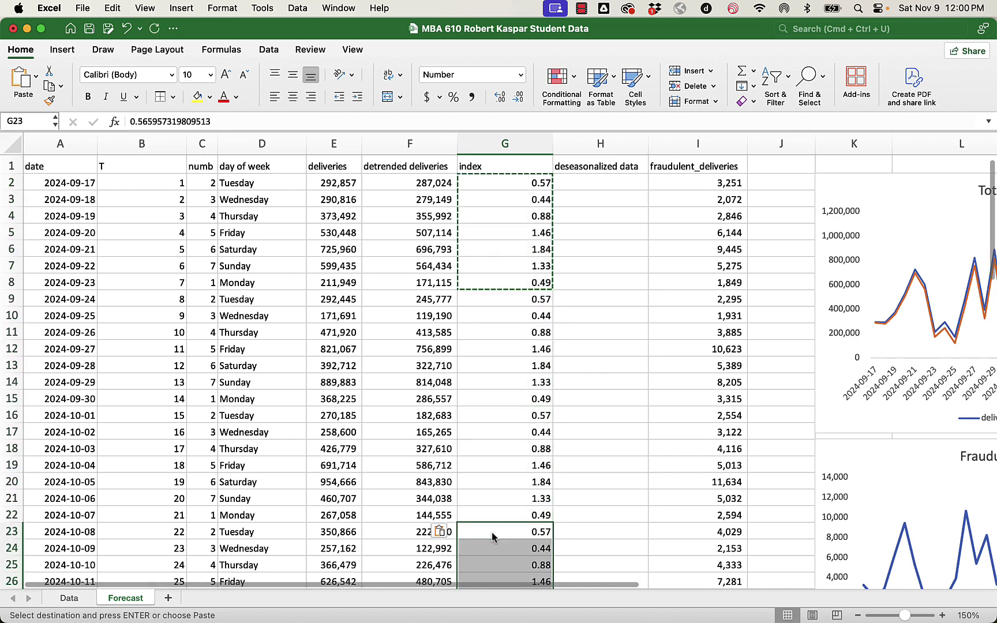
pyautogui.scroll(-5, 492, 537)
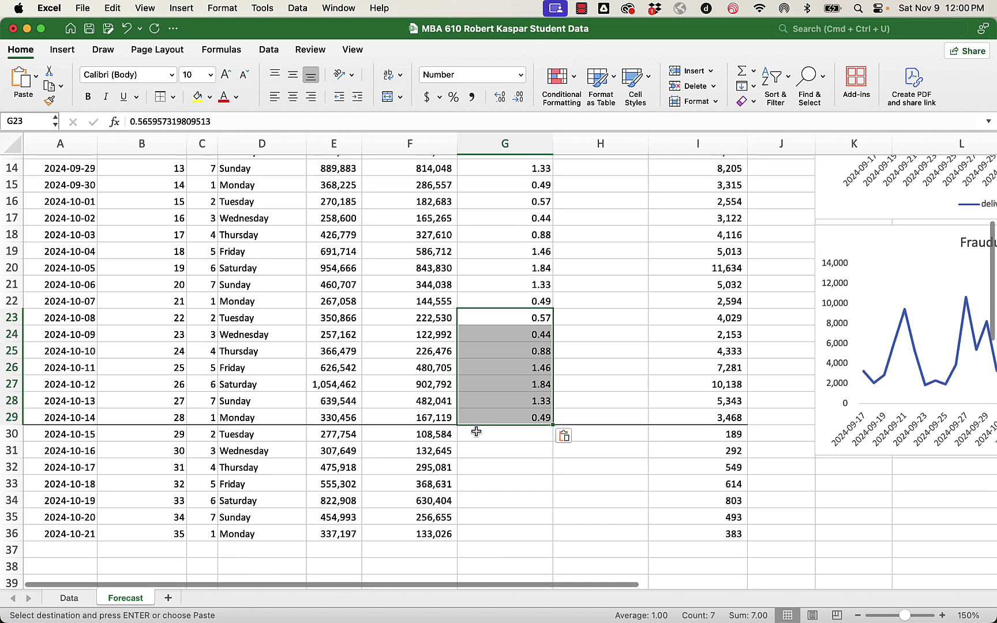
pyautogui.click(476, 433)
pyautogui.press('super+v')
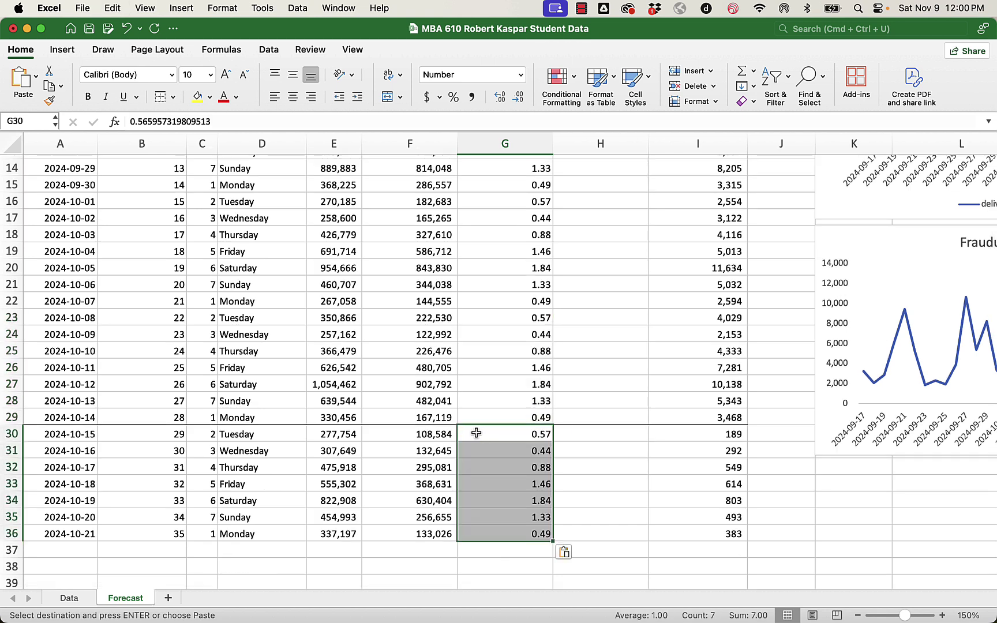
# Step: Spot-check that Saturday rows 34, 27 and 20 carry the Saturday index value
pyautogui.click(552, 497)
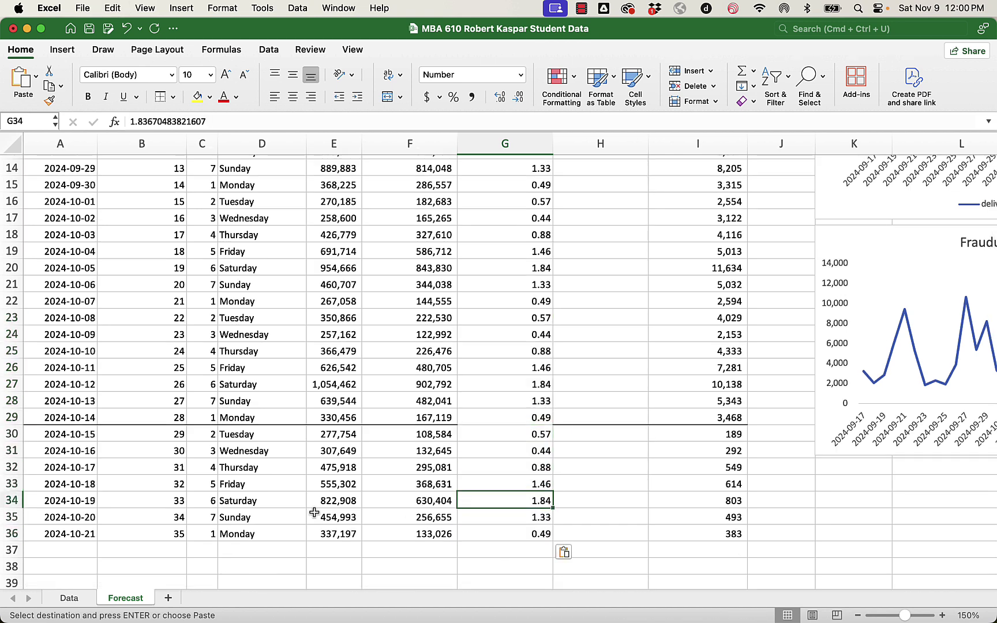
pyautogui.click(259, 503)
pyautogui.click(509, 385)
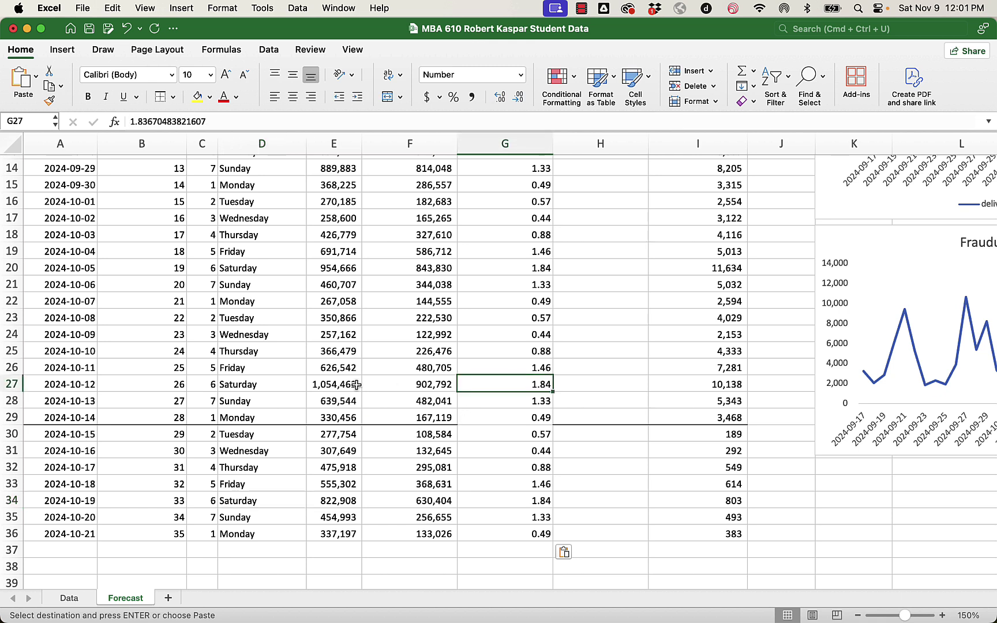
pyautogui.click(268, 385)
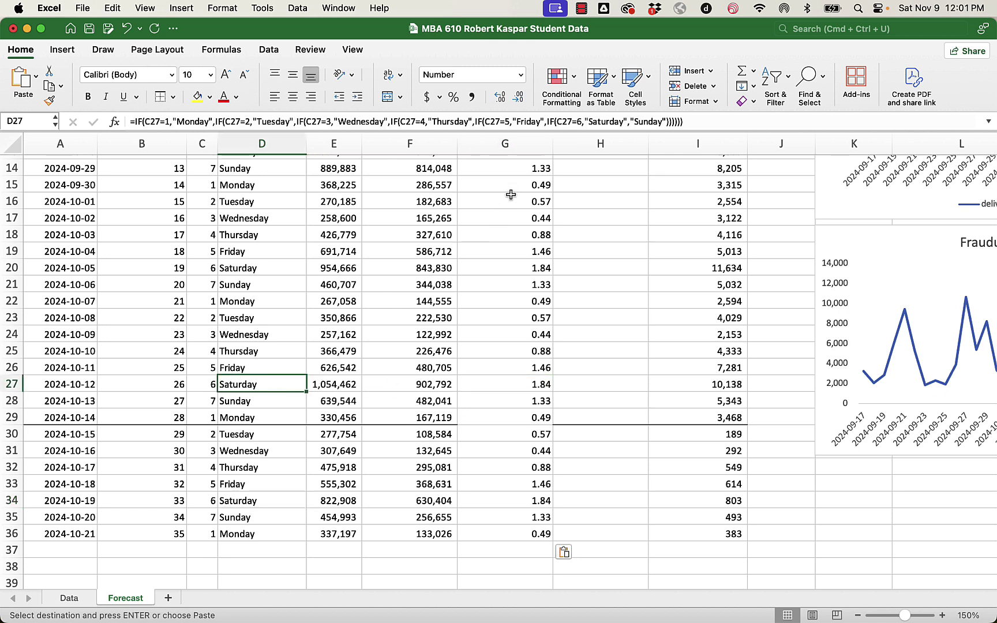
pyautogui.click(508, 269)
pyautogui.click(259, 270)
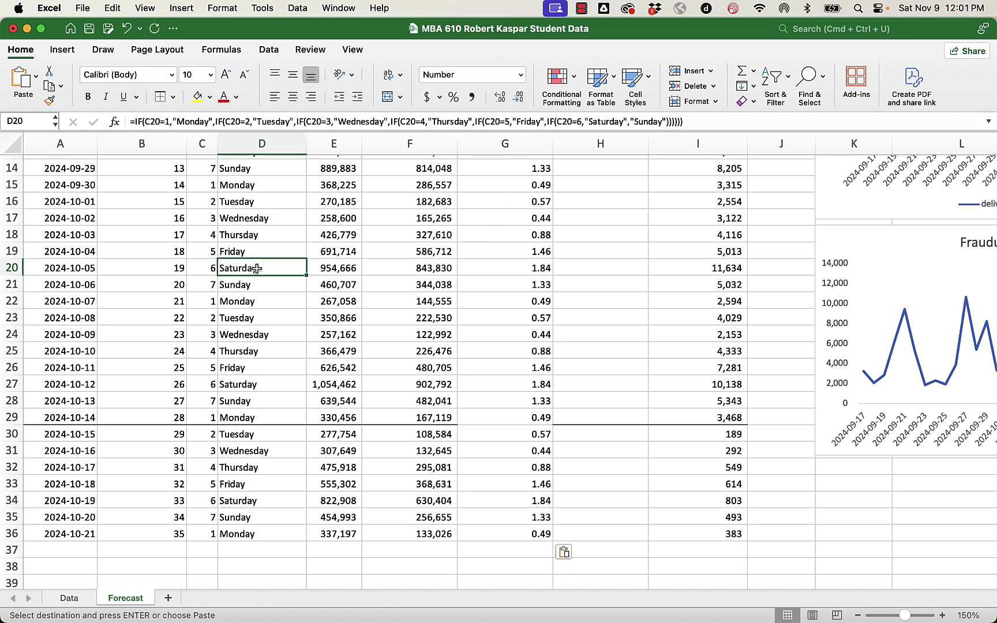
pyautogui.click(489, 436)
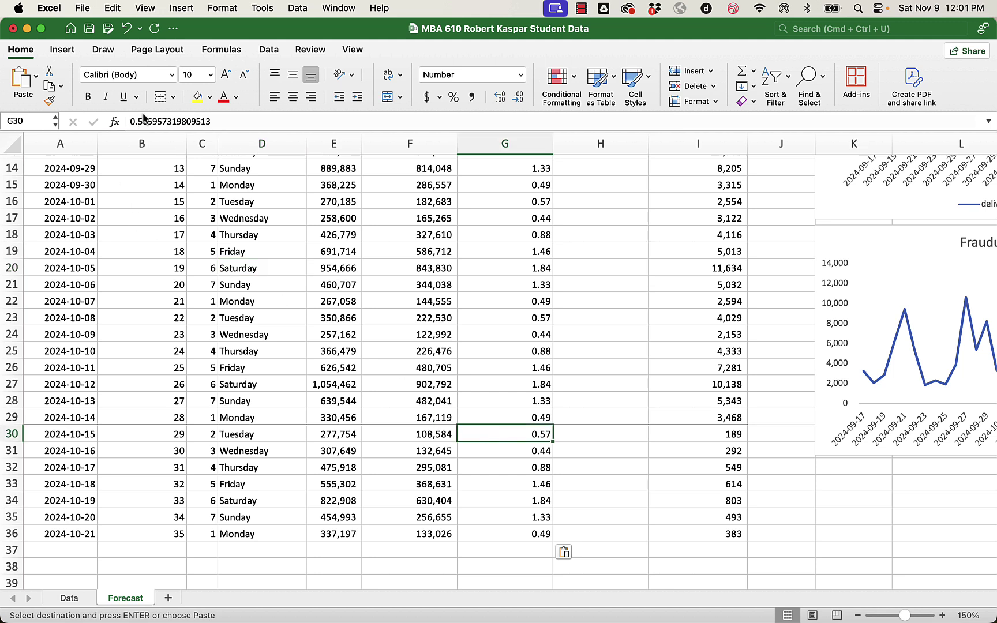
# Step: Autofit the index column G to its values, then widen it slightly
pyautogui.scroll(10, 369, 361)
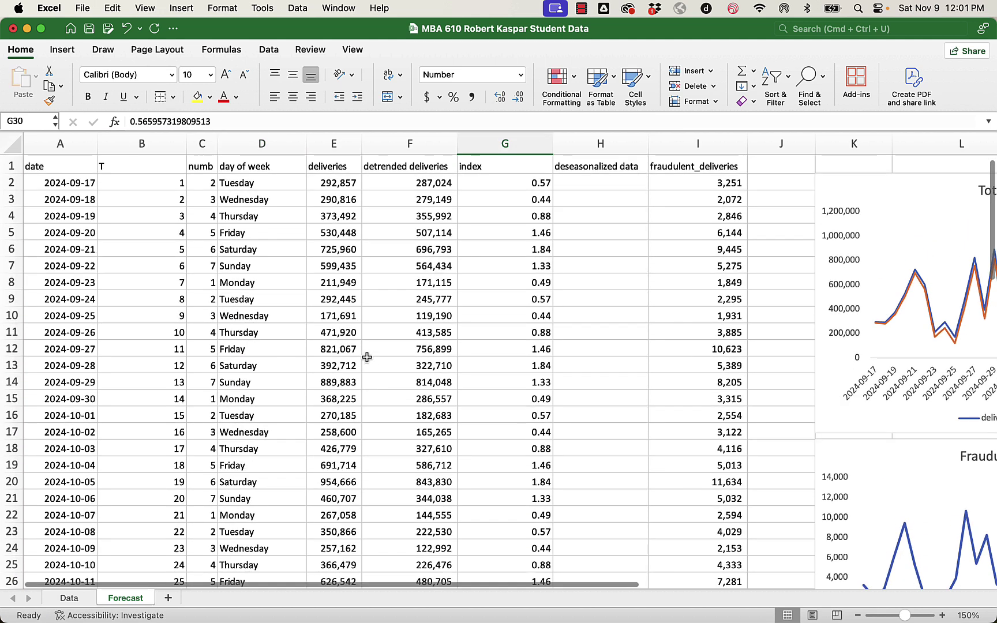
pyautogui.click(533, 182)
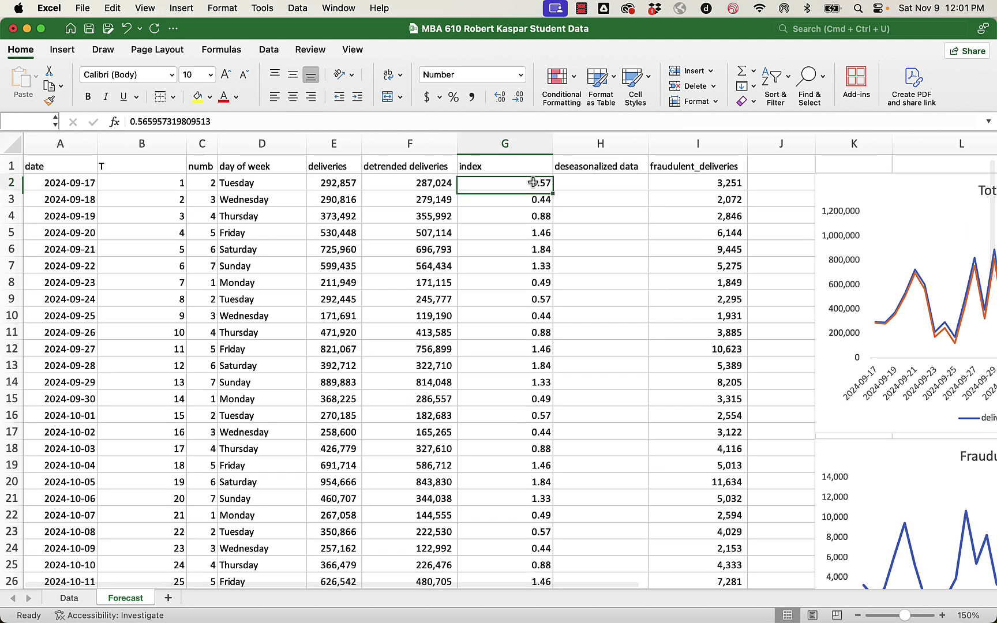
pyautogui.click(529, 248)
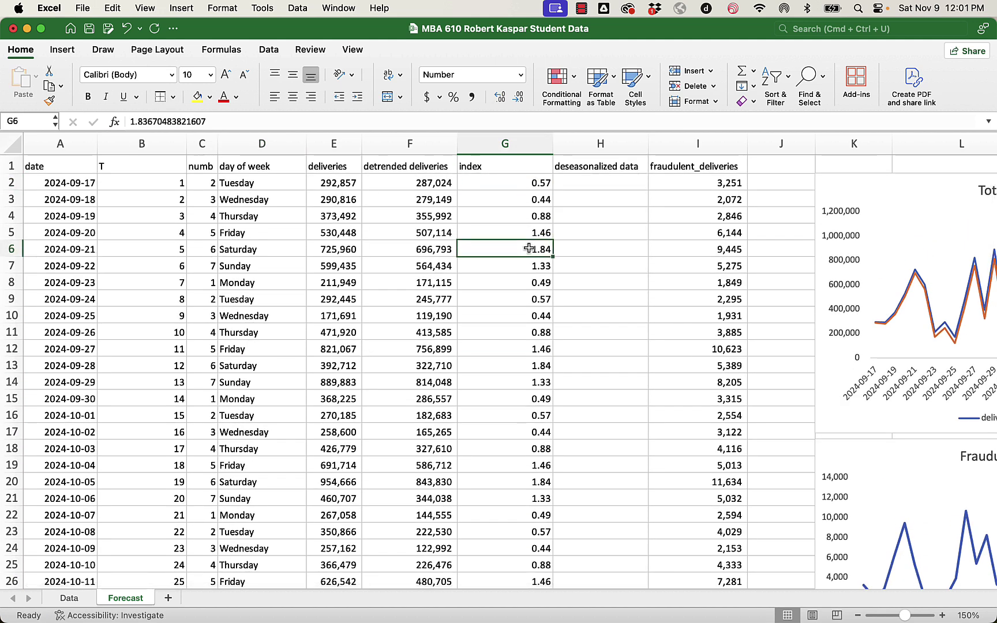
pyautogui.doubleClick(552, 143)
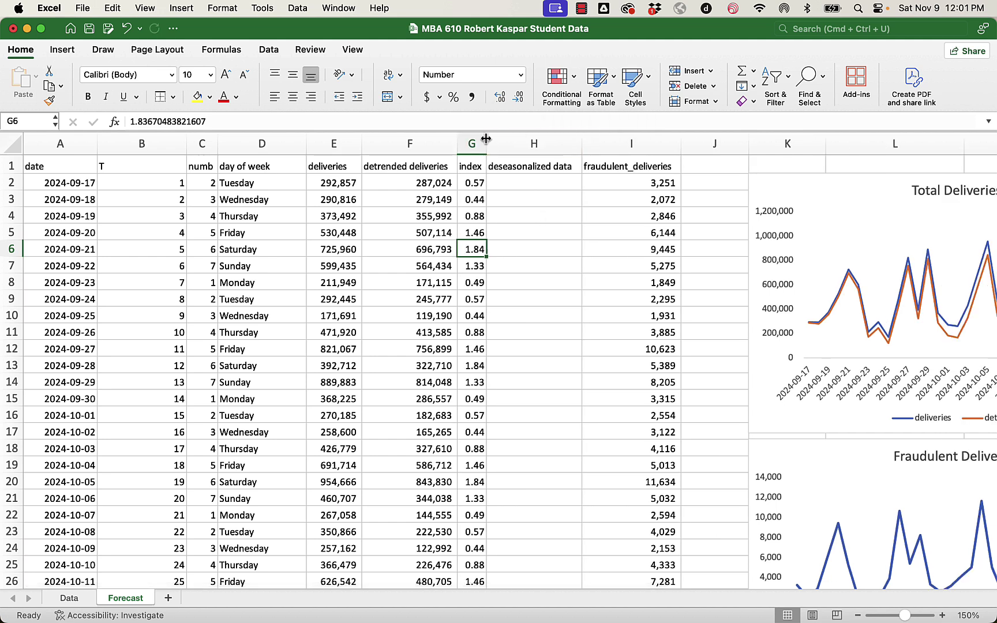
pyautogui.moveTo(487, 143); pyautogui.dragTo(498, 139)
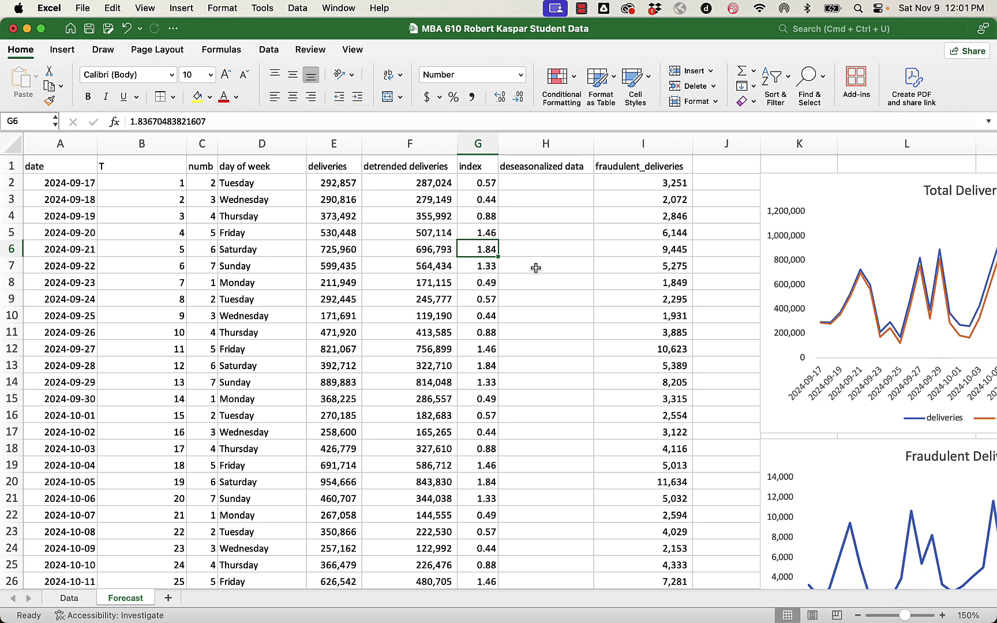
# Step: Select the detrended series on the Total Deliveries chart, then return to cell G2
pyautogui.hscroll(5, 628, 364)
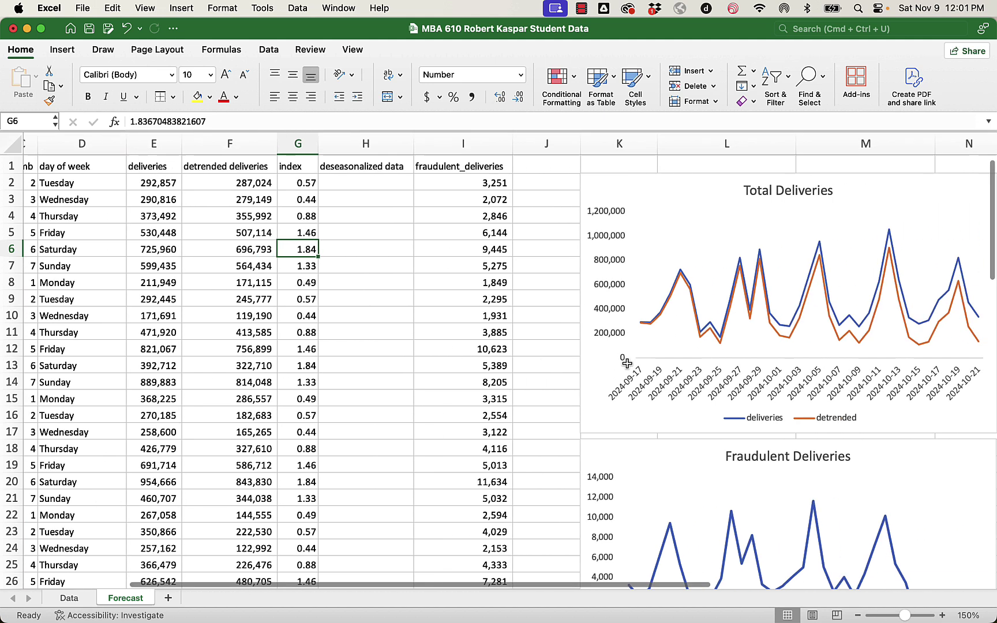
pyautogui.click(788, 341)
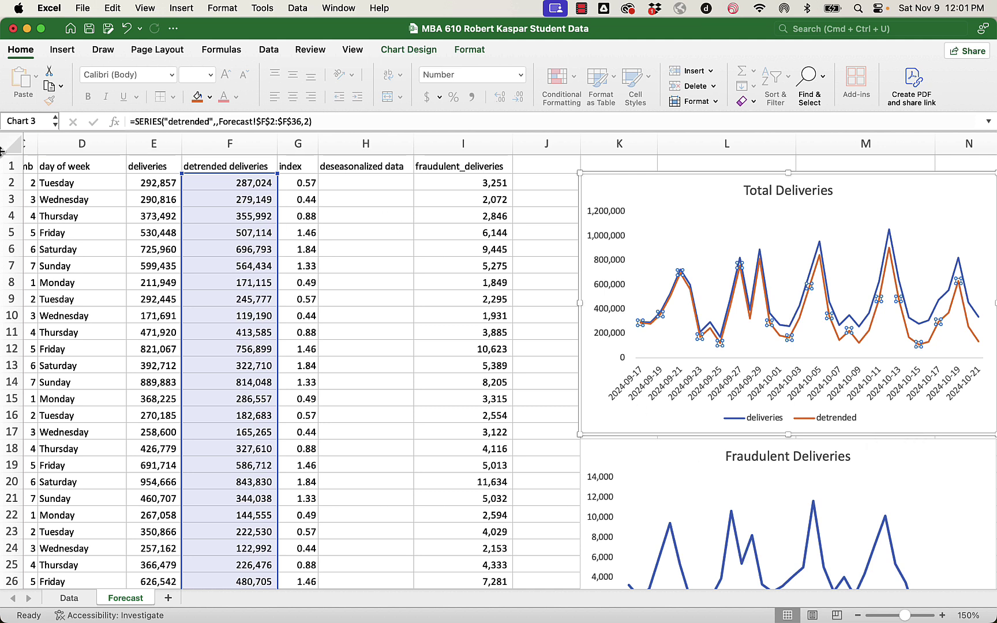
pyautogui.click(299, 185)
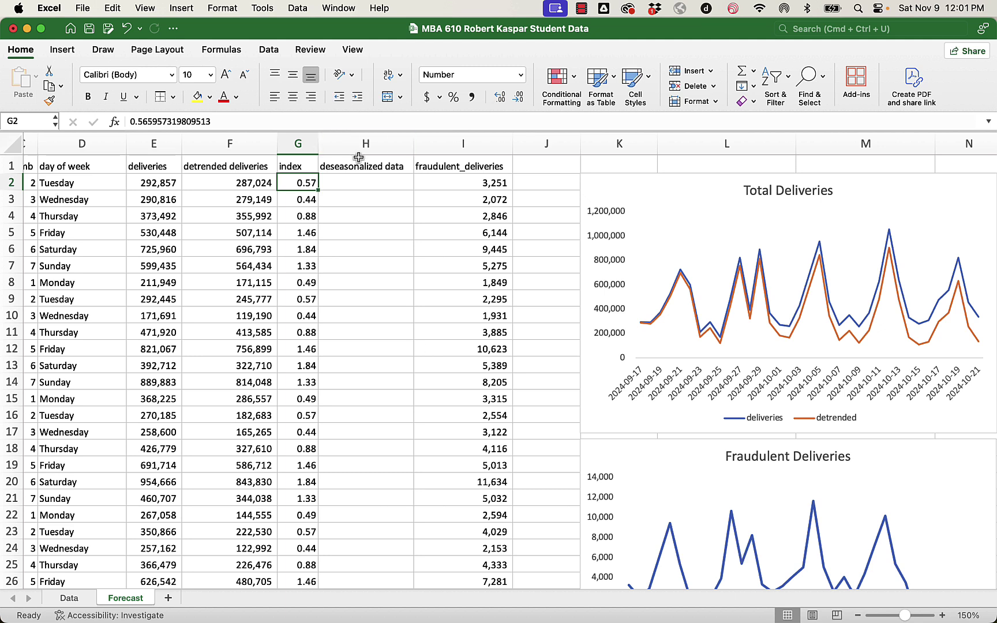
# Step: Enter =F2/G2 in H2 to get 507,147, then review F2, G2 and H2
pyautogui.click(355, 186)
pyautogui.write('=')
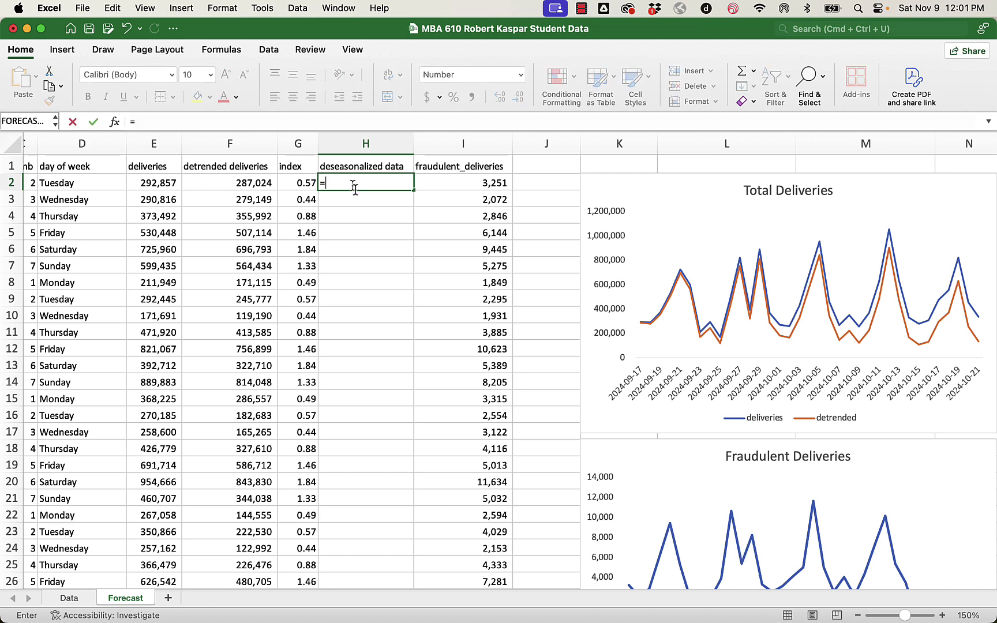
pyautogui.click(257, 183)
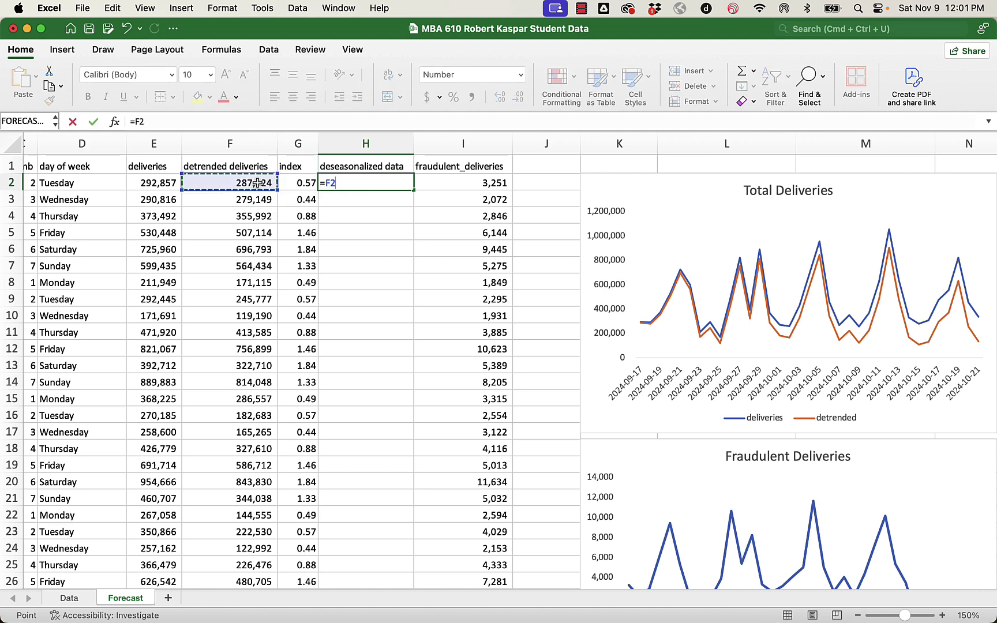
pyautogui.write('/')
pyautogui.click(302, 182)
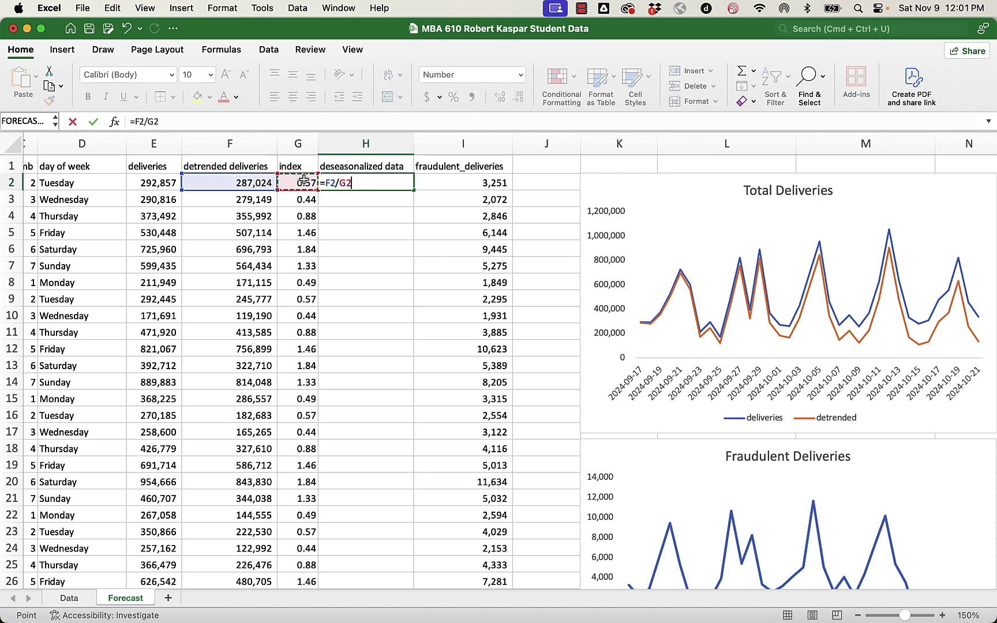
pyautogui.press('Return')
pyautogui.click(249, 183)
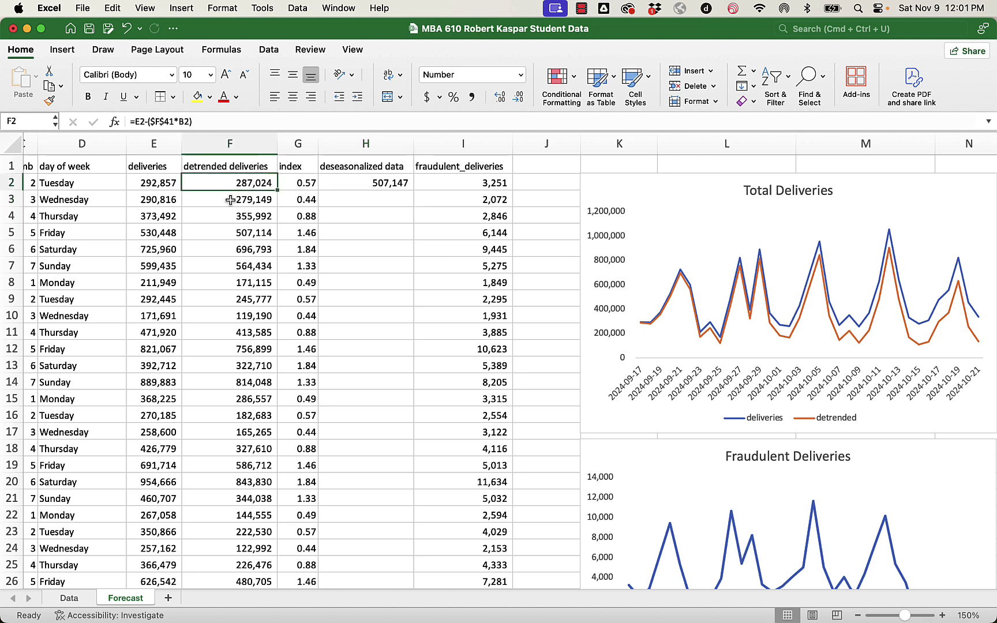
pyautogui.click(301, 184)
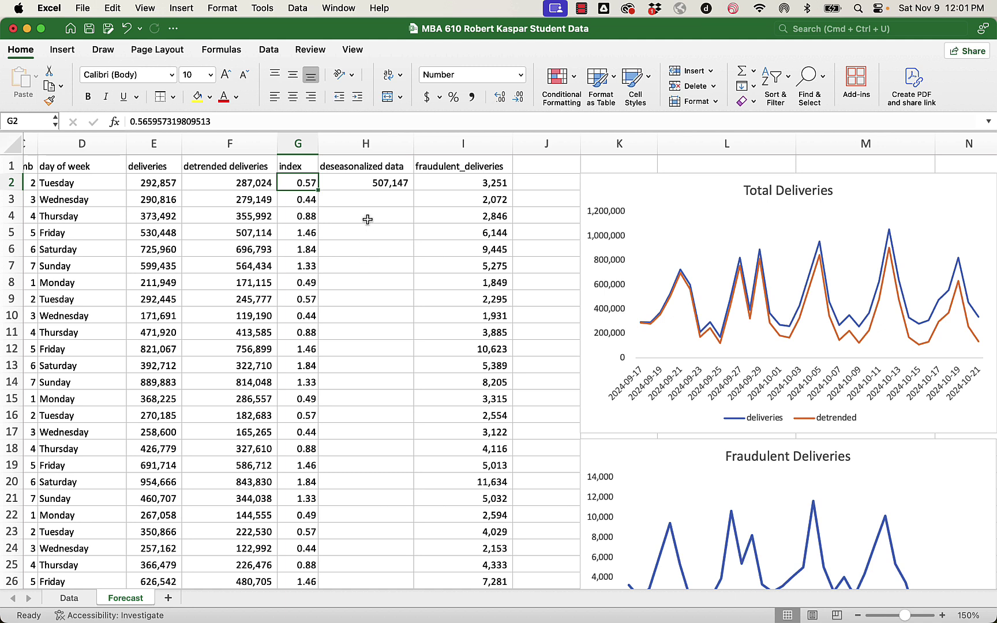
pyautogui.click(364, 185)
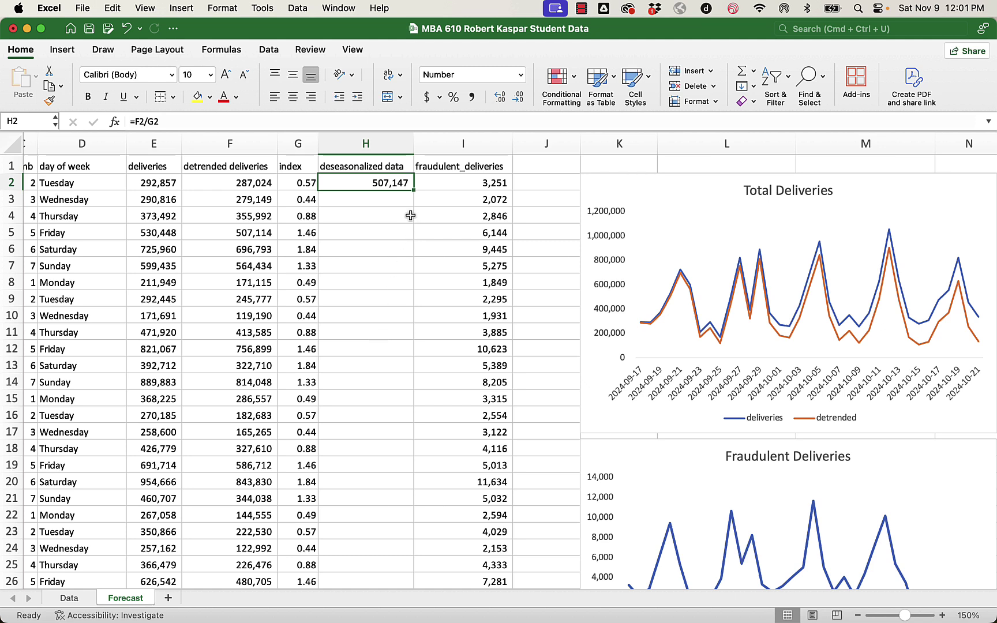
# Step: Fill the deseasonalized formula down to row 13, entering =F13/G13 in H13
pyautogui.moveTo(415, 191); pyautogui.dragTo(403, 374)
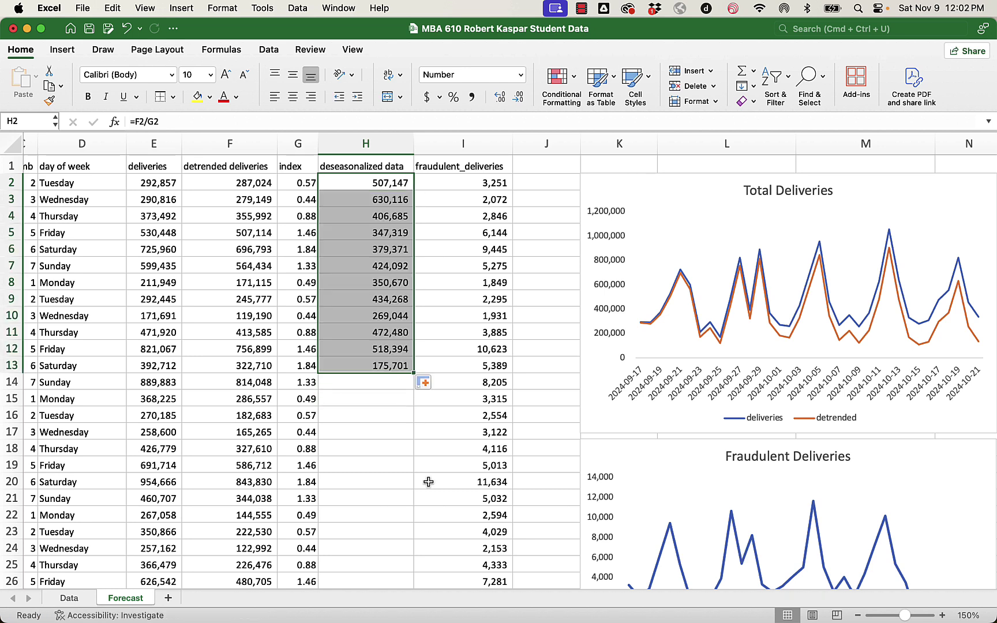
pyautogui.click(355, 468)
pyautogui.click(376, 373)
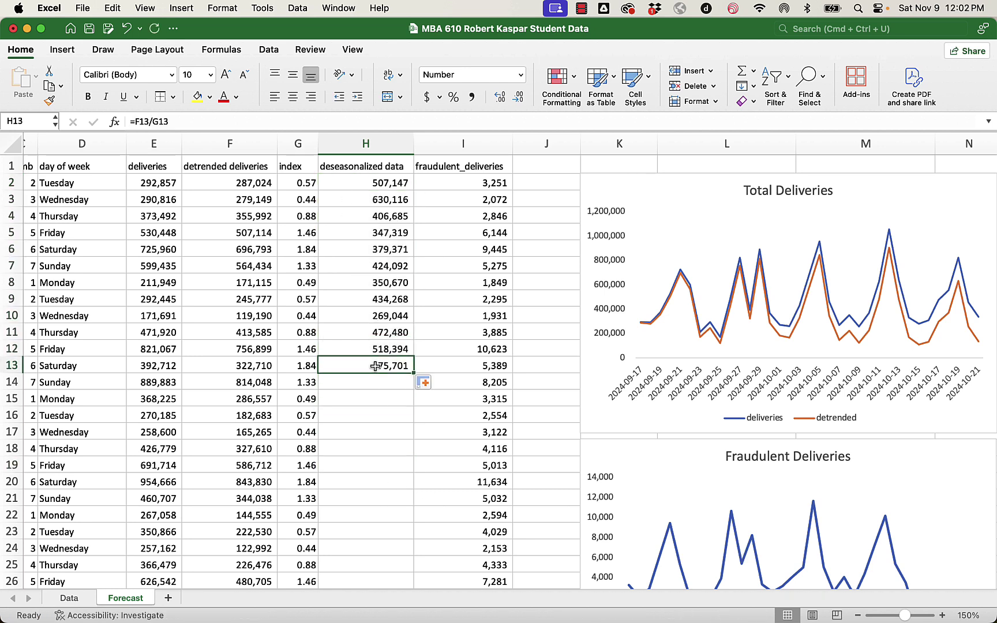
pyautogui.write('=F13/G13')
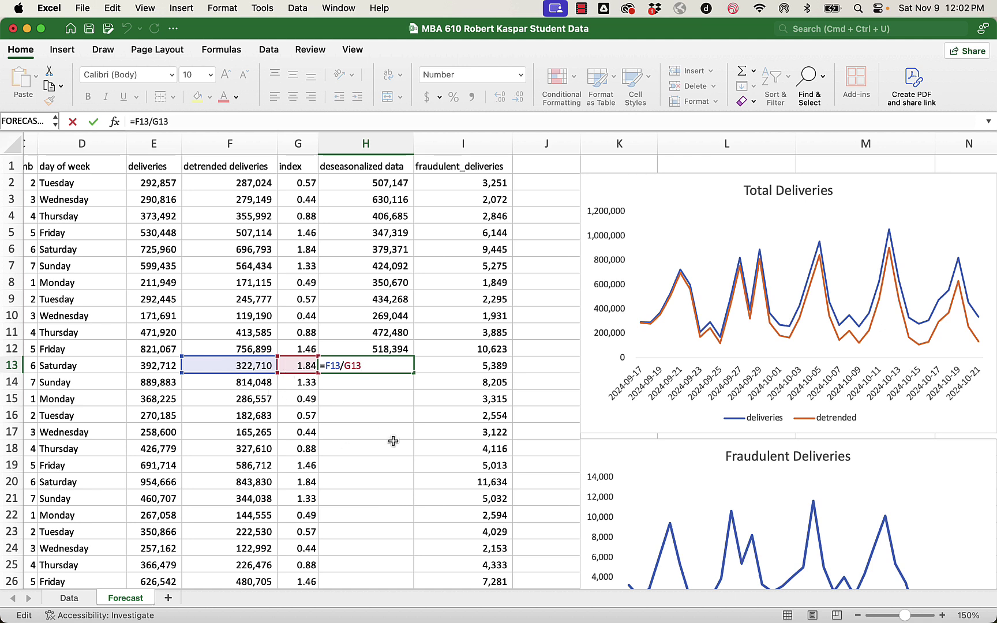
pyautogui.press('Return')
# Step: Verify H13's 175,701 against the pivot table's overall average and the rows above
pyautogui.click(363, 366)
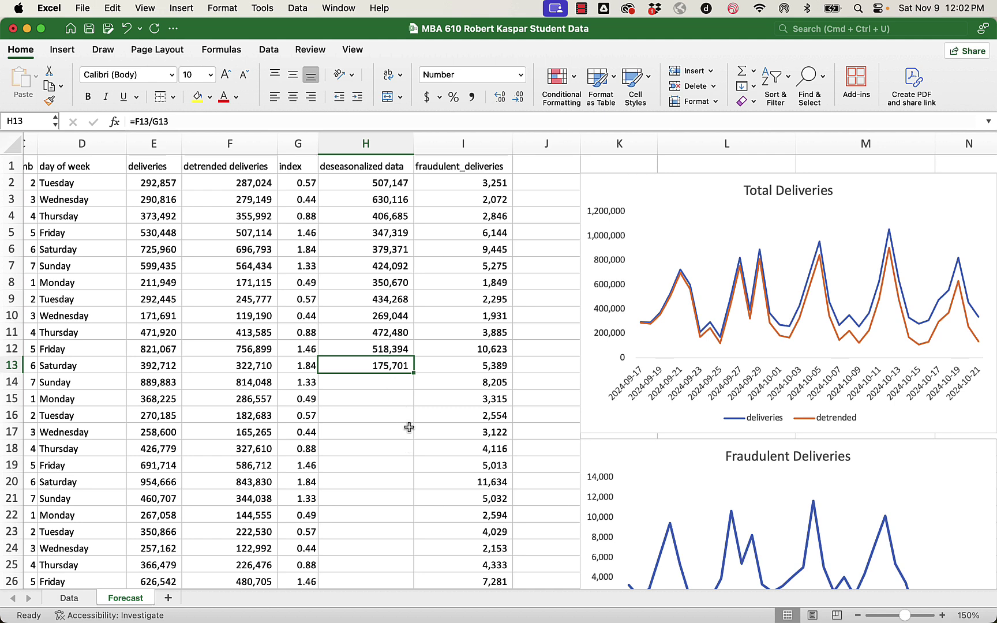
pyautogui.click(399, 449)
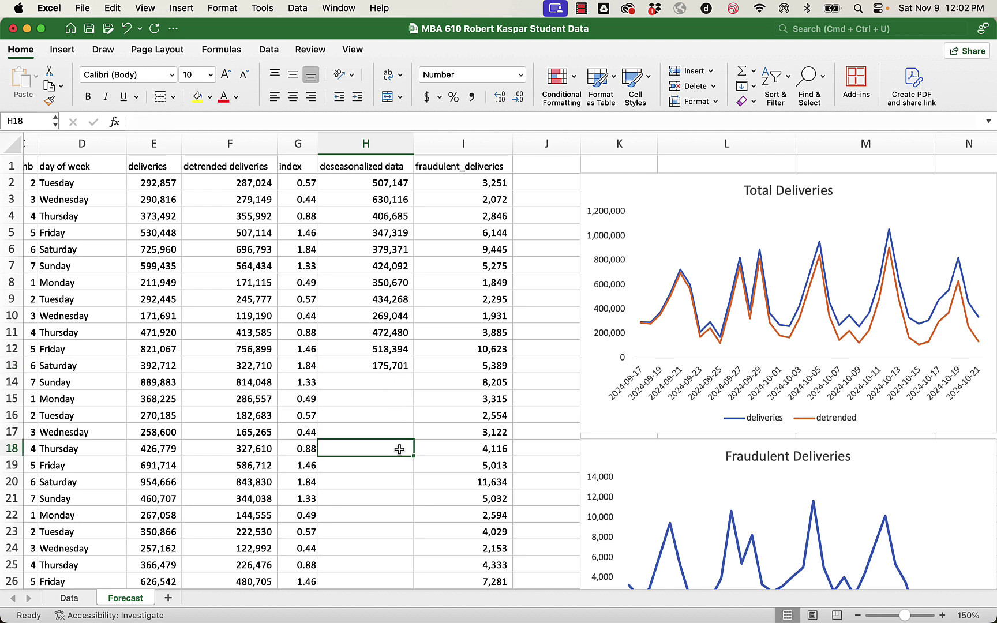
pyautogui.click(373, 368)
pyautogui.scroll(-15, 389, 434)
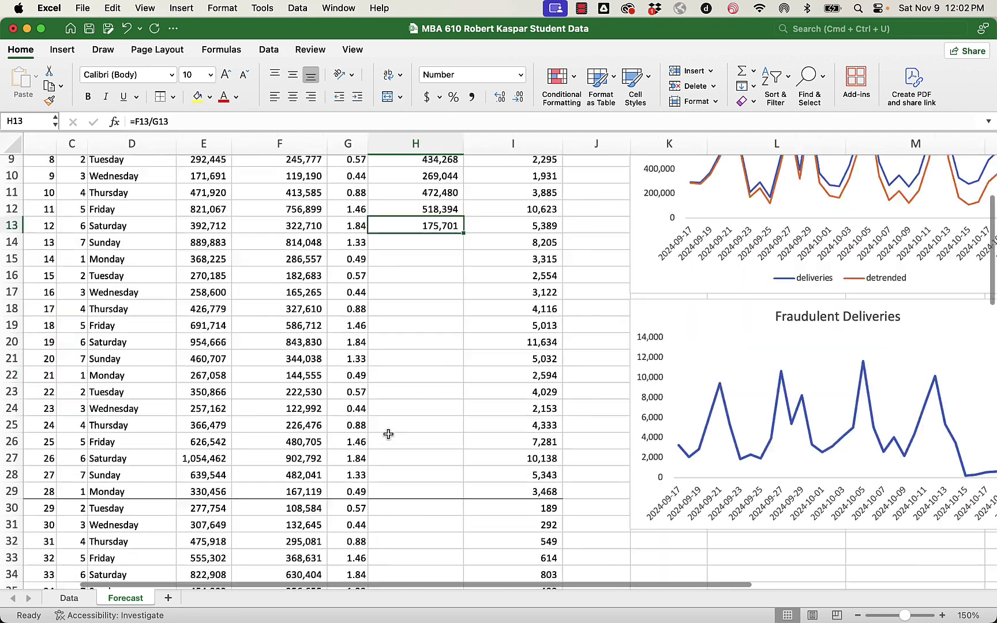
pyautogui.hscroll(-3, 389, 434)
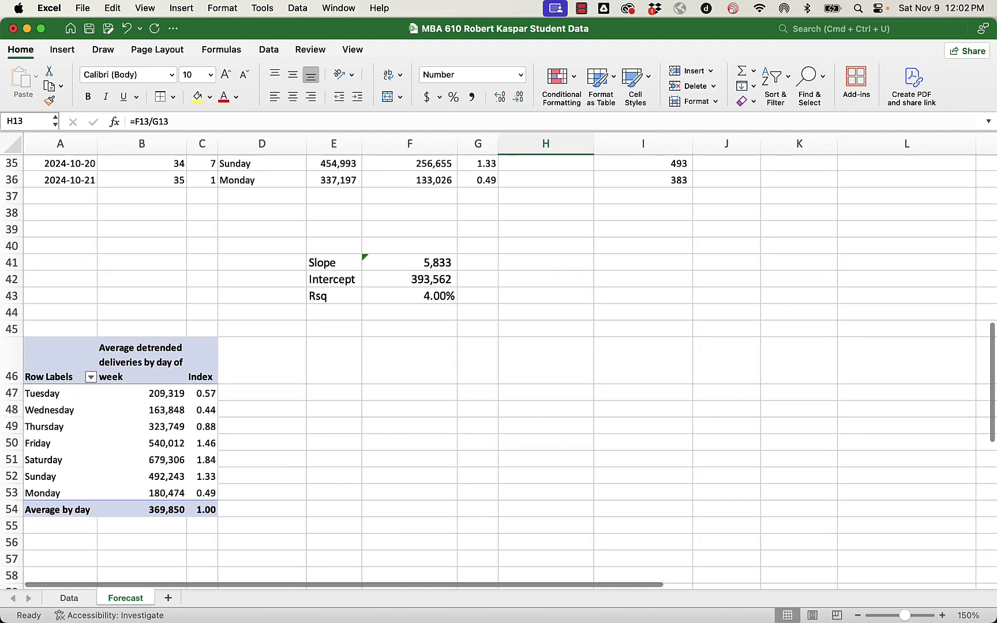
pyautogui.click(148, 511)
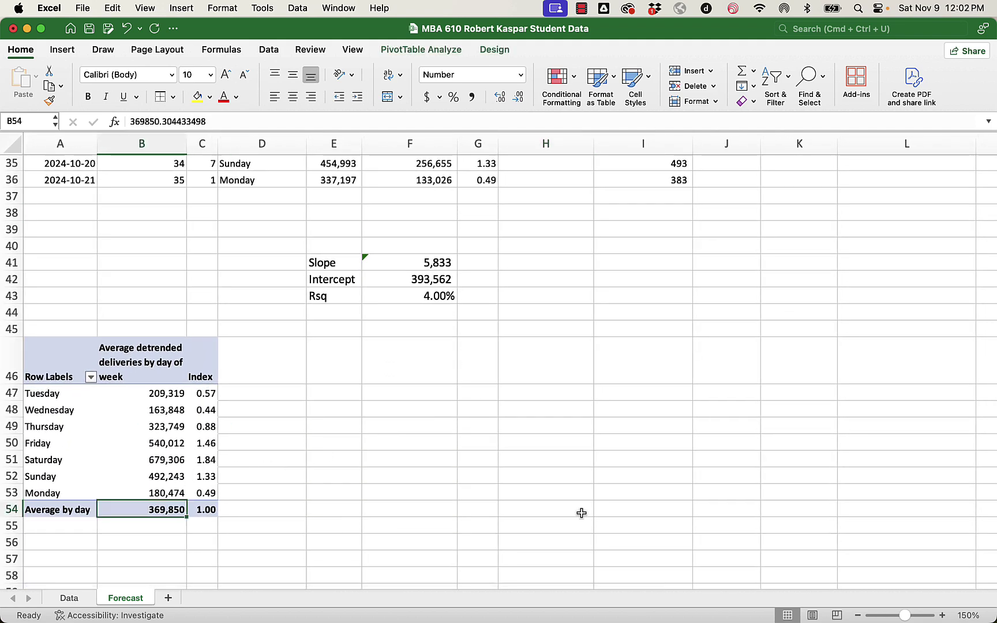
pyautogui.scroll(15, 581, 513)
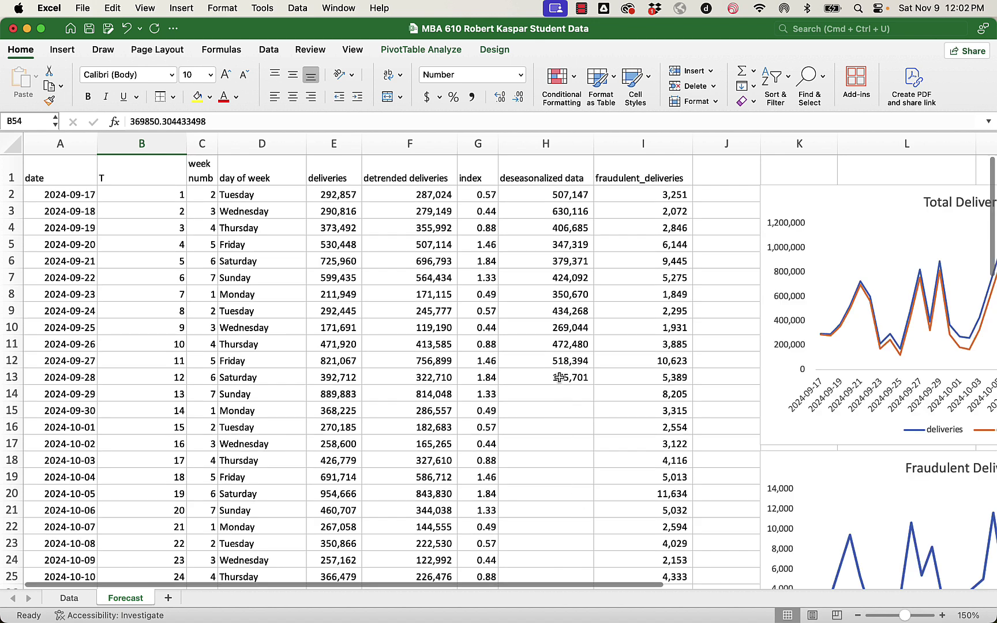
pyautogui.click(560, 377)
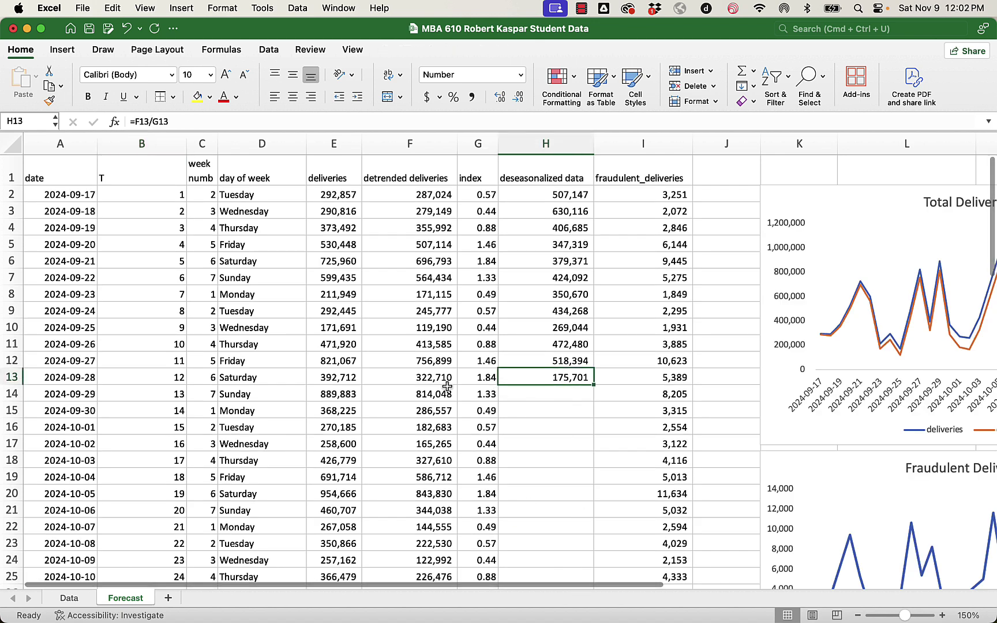
pyautogui.click(571, 413)
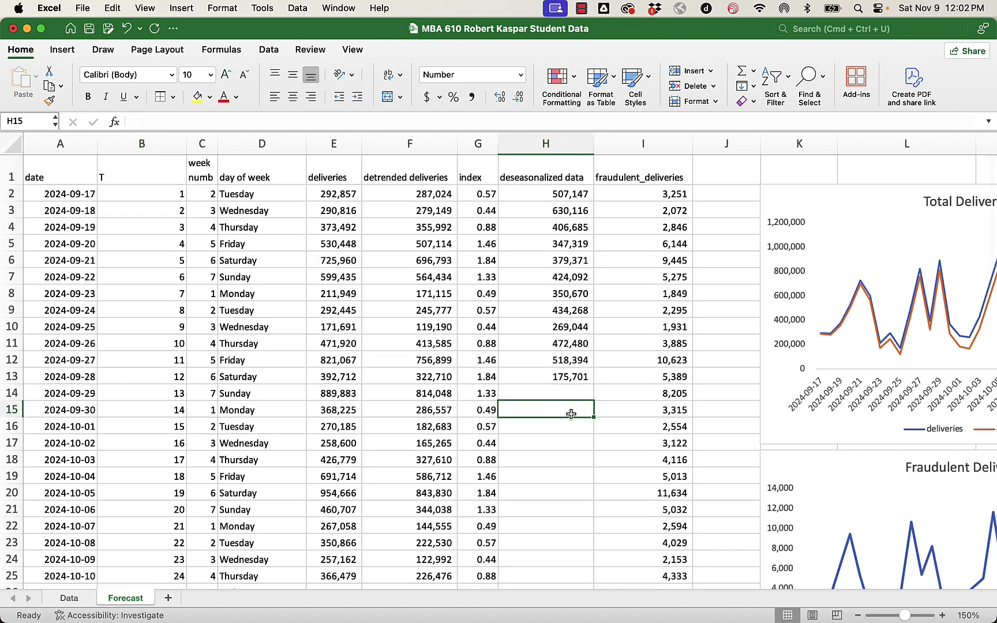
pyautogui.scroll(-5, 571, 414)
# Step: Fill H13's formula down to H36 and compare the formulas in F24 and H30
pyautogui.click(568, 288)
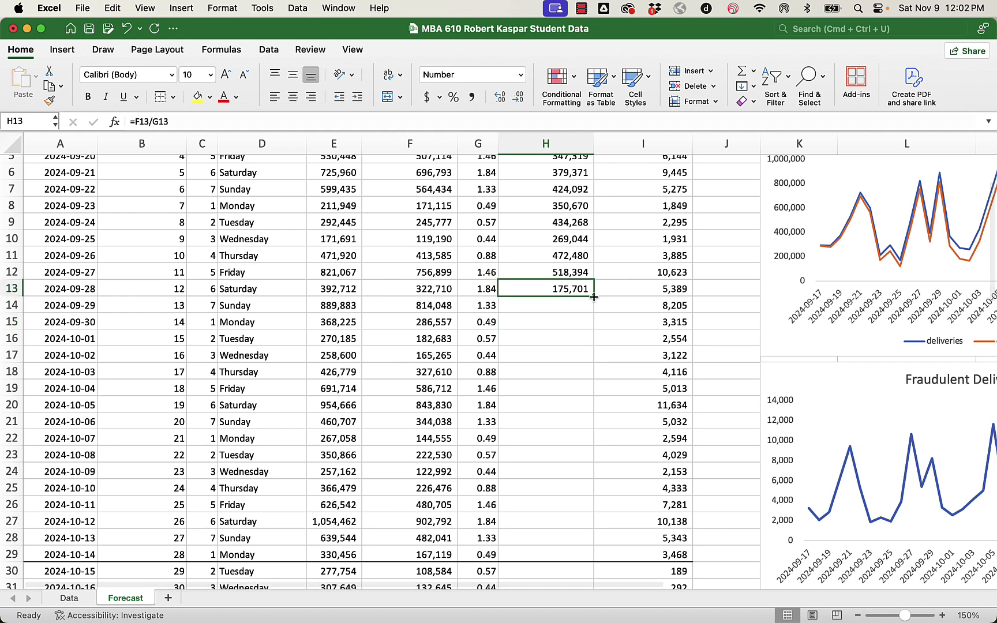
pyautogui.moveTo(594, 296); pyautogui.dragTo(579, 570)
pyautogui.click(545, 463)
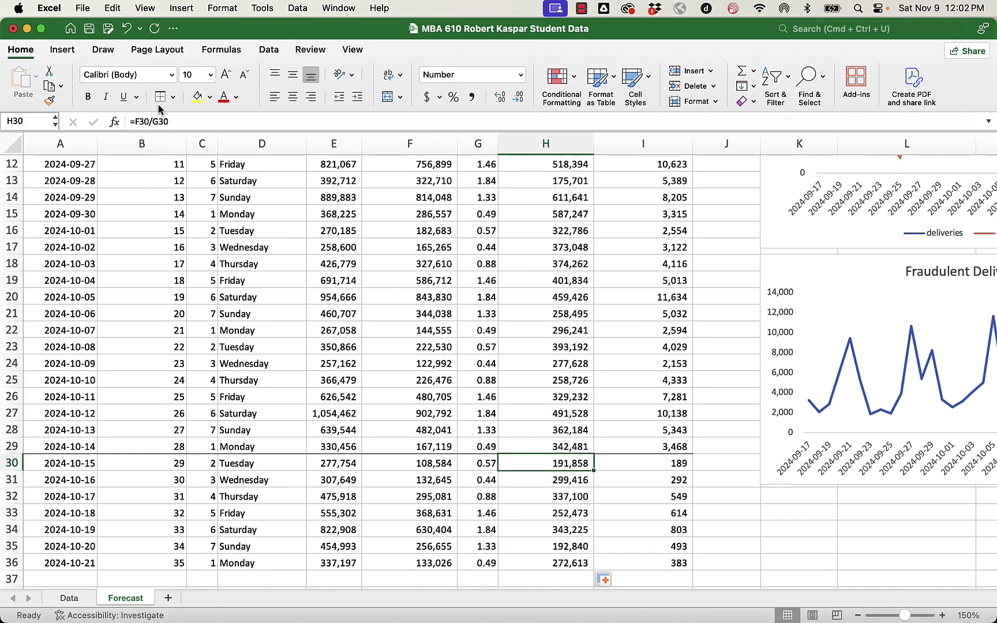
pyautogui.click(413, 358)
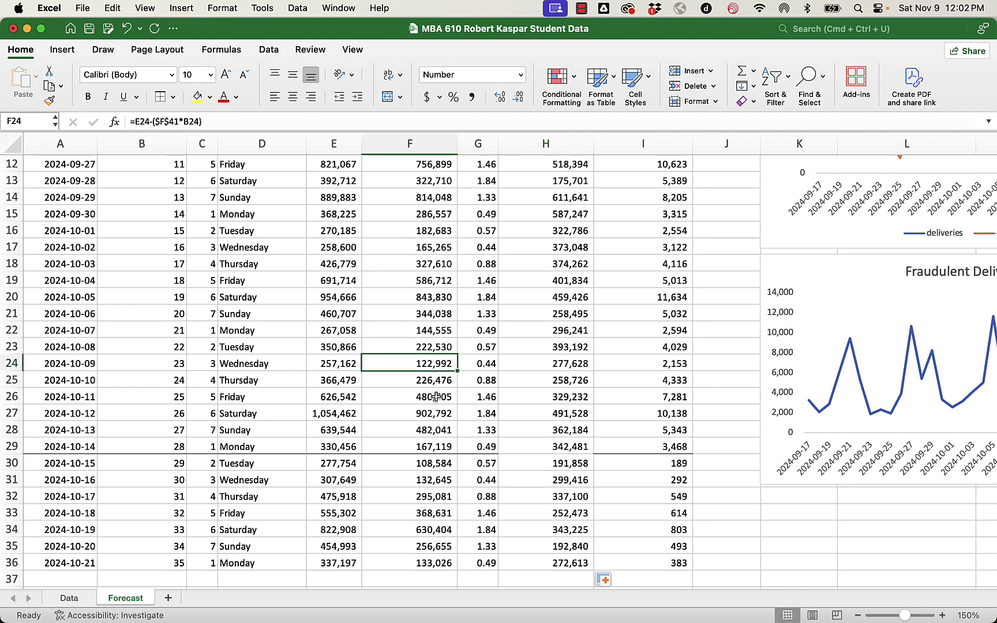
pyautogui.click(540, 465)
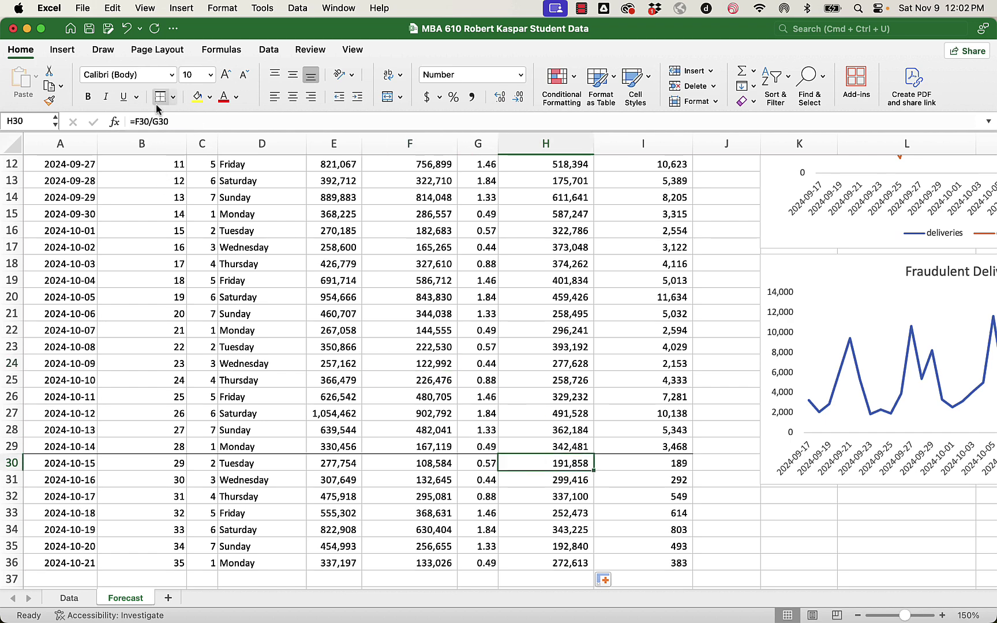
pyautogui.click(437, 366)
# Step: Review the deseasonalized values in column H from the top through row 36
pyautogui.scroll(1, 437, 366)
pyautogui.scroll(5, 437, 366)
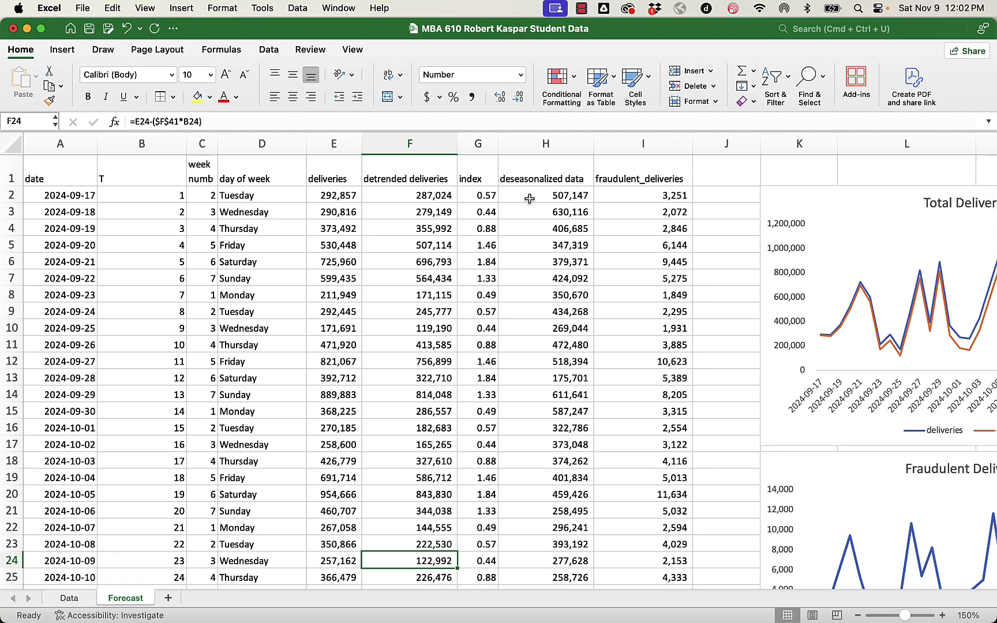
pyautogui.moveTo(530, 199); pyautogui.dragTo(532, 321)
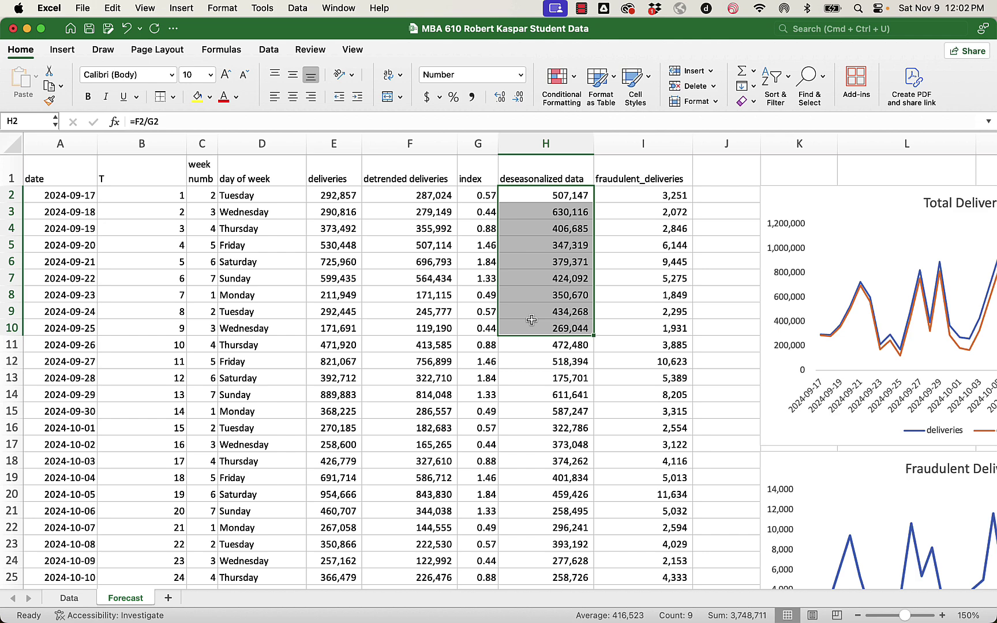
pyautogui.scroll(-15, 531, 321)
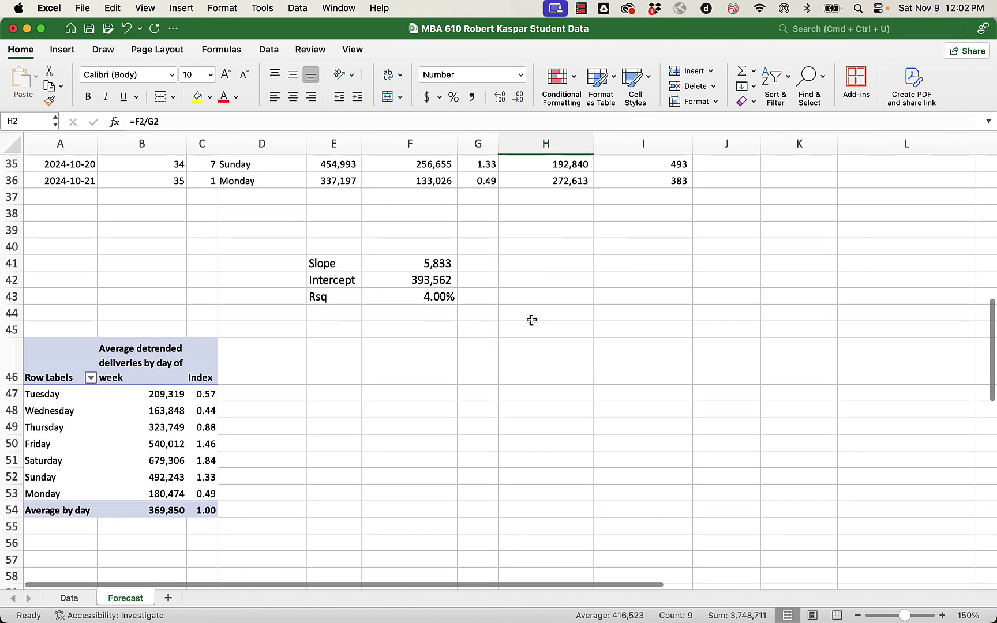
pyautogui.scroll(-1, 531, 320)
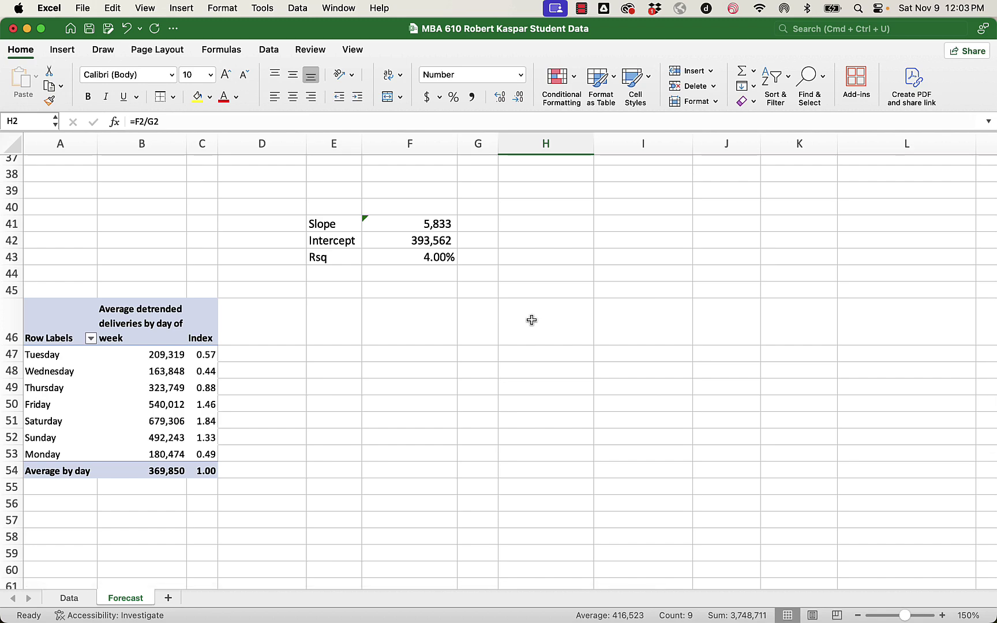
pyautogui.scroll(15, 531, 320)
pyautogui.scroll(-1, 532, 321)
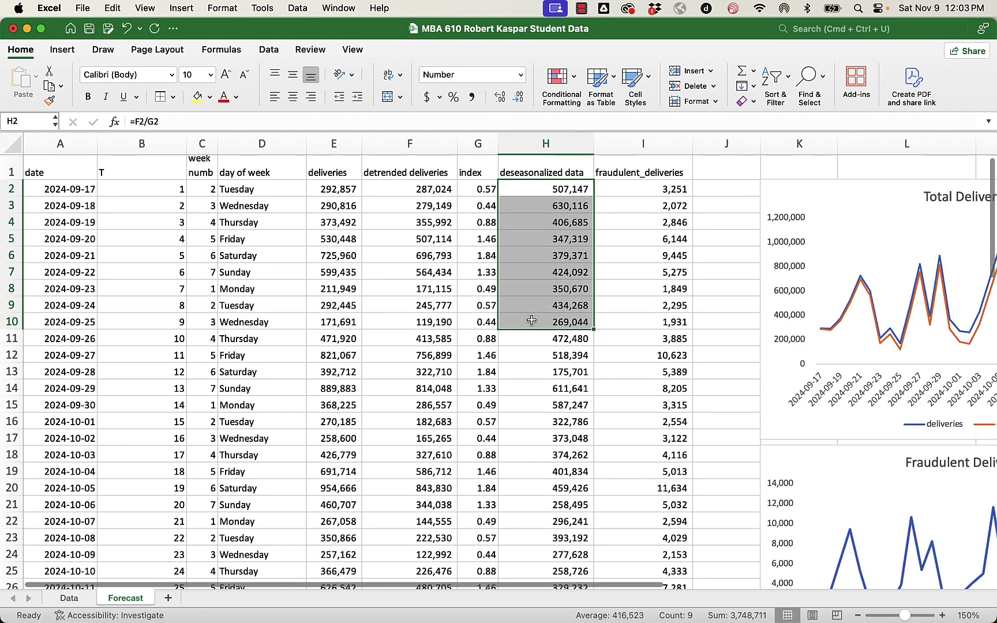
pyautogui.hscroll(6, 532, 320)
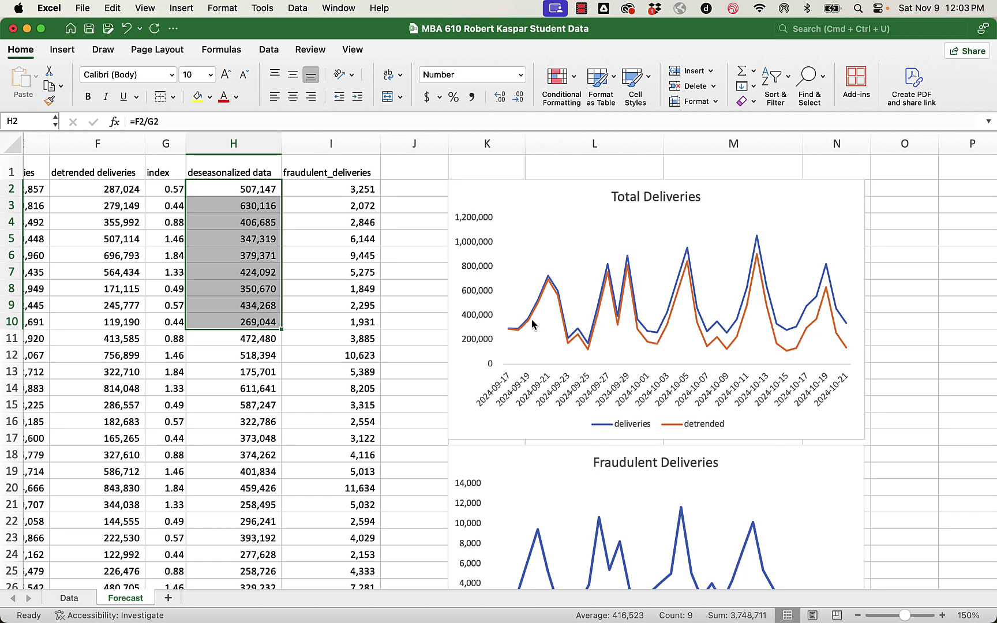
# Step: Add a 'deseasonalized' series using Forecast!$H$2:$H$36 to the Total Deliveries chart
pyautogui.click(586, 273)
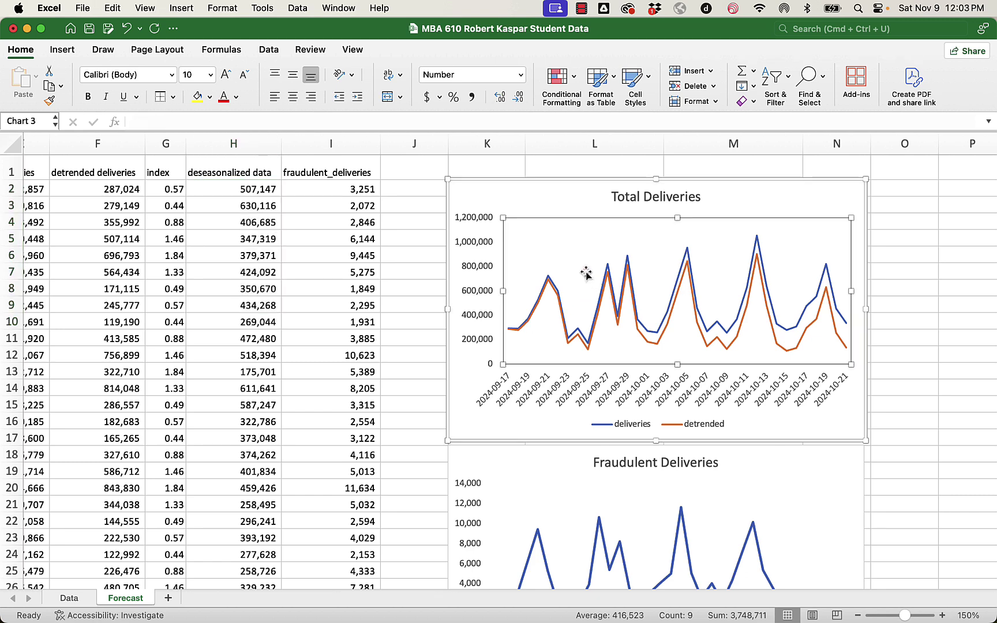
pyautogui.rightClick(586, 274)
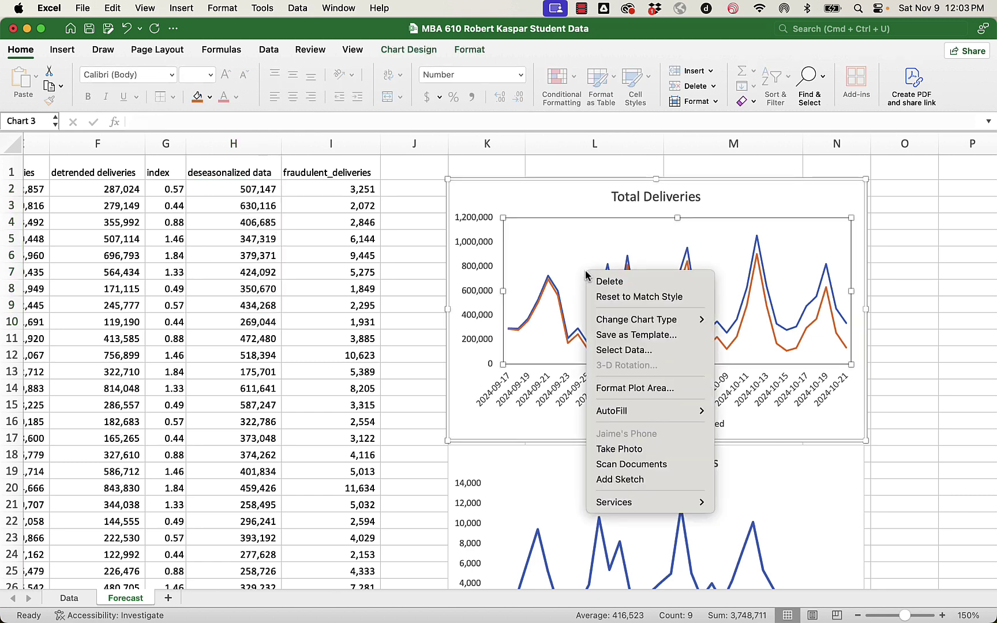
pyautogui.click(608, 351)
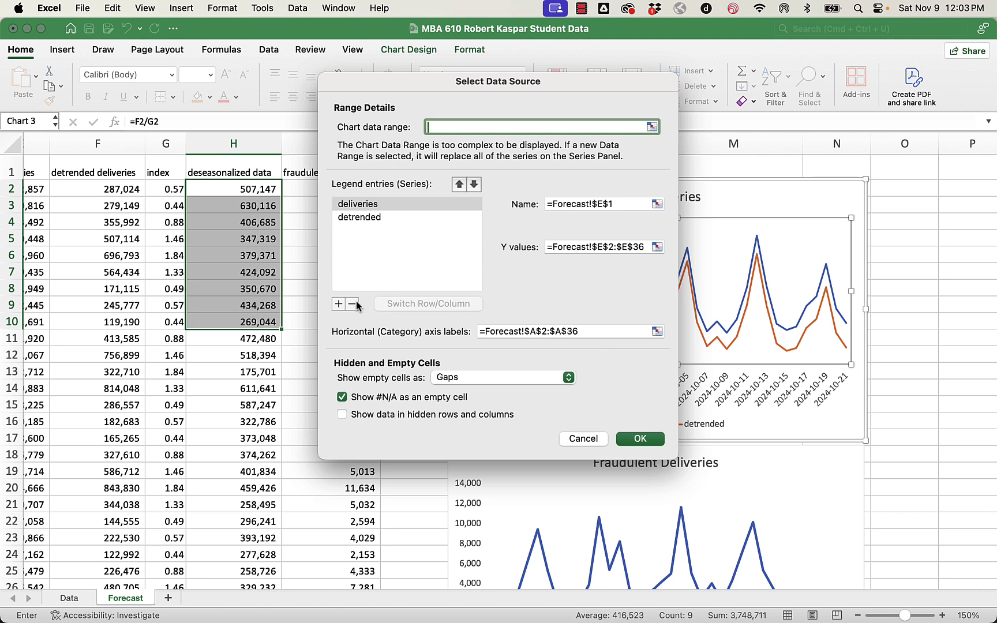
pyautogui.click(339, 305)
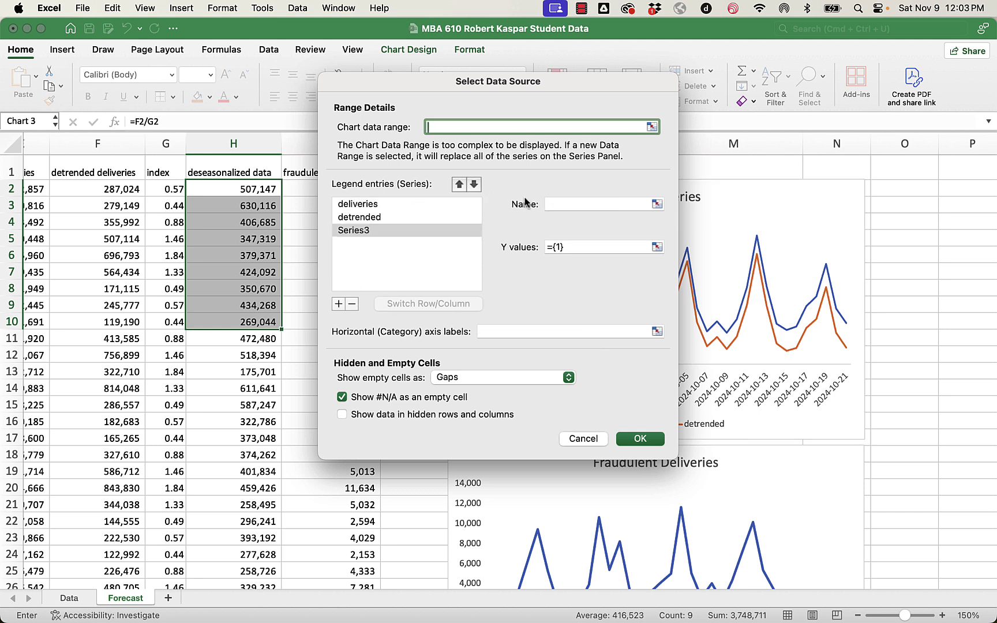
pyautogui.click(582, 204)
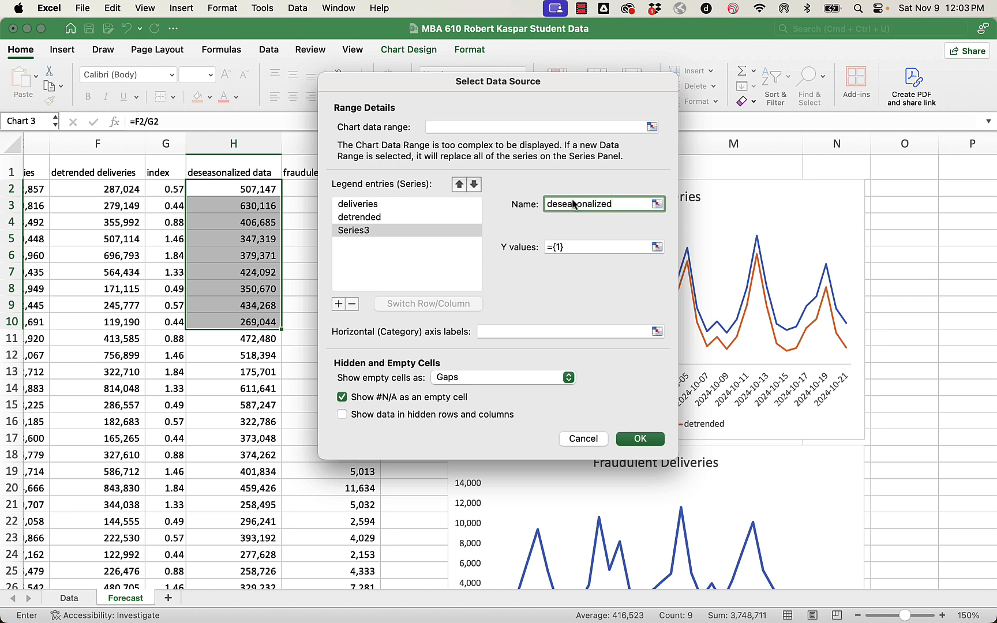
pyautogui.click(578, 249)
pyautogui.press('BackSpace')
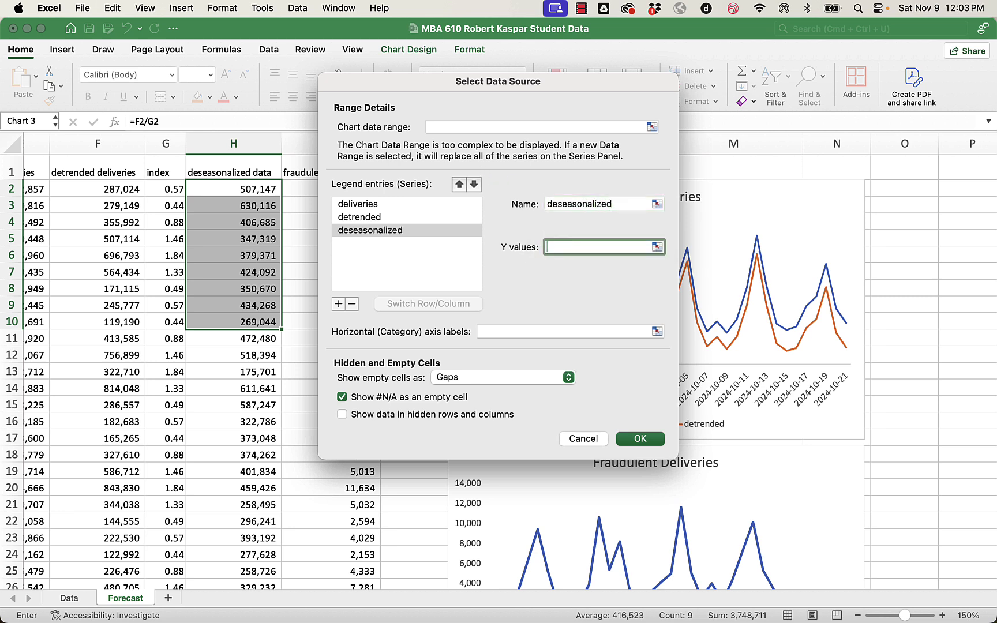
pyautogui.moveTo(234, 189); pyautogui.dragTo(247, 567)
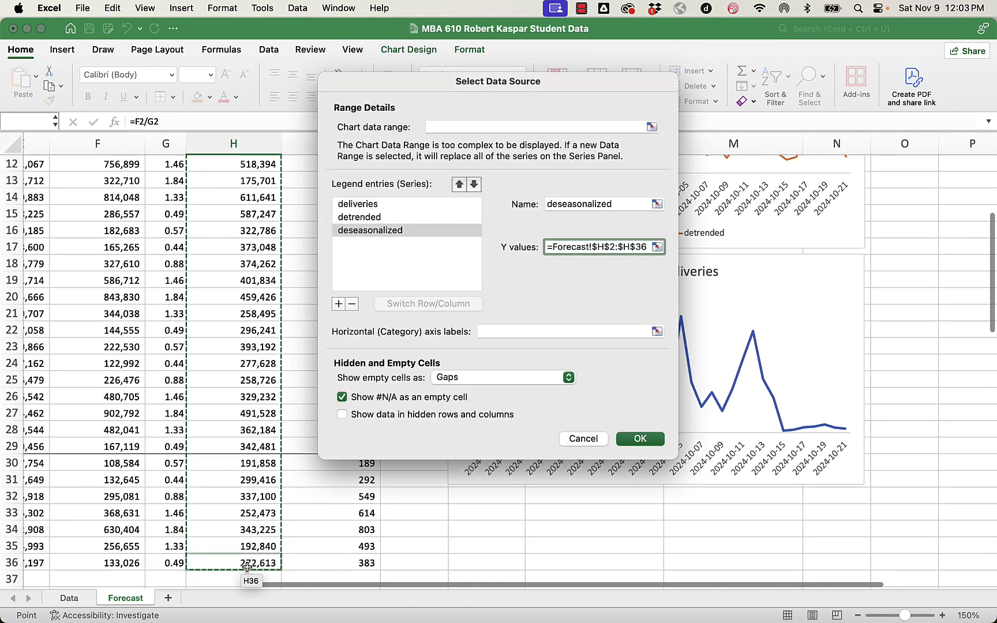
pyautogui.click(631, 438)
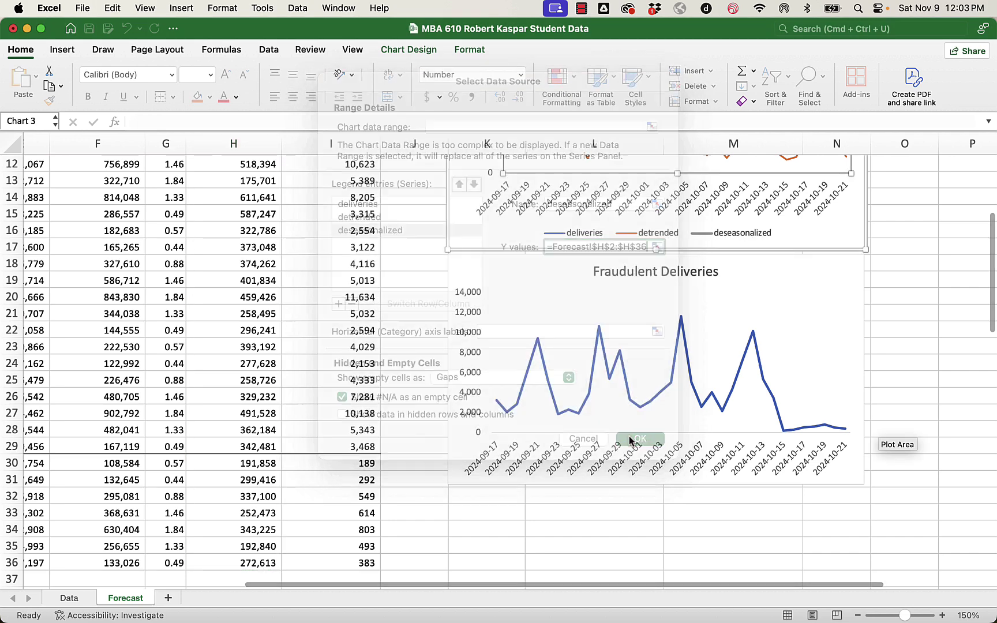
pyautogui.scroll(5, 630, 438)
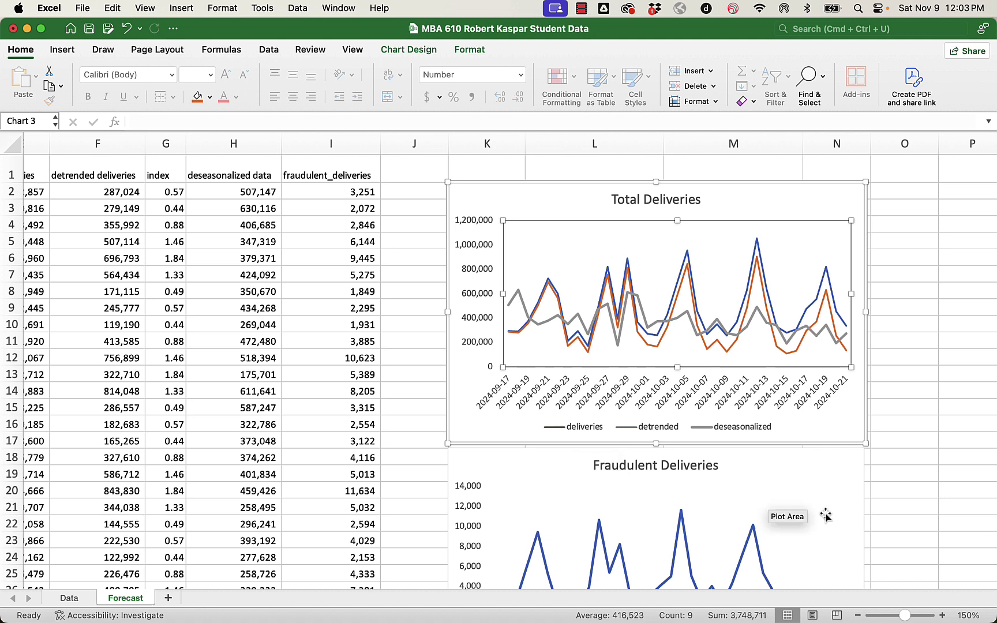
# Step: Thin the grey deseasonalized line to a 1.75 pt width
pyautogui.click(763, 319)
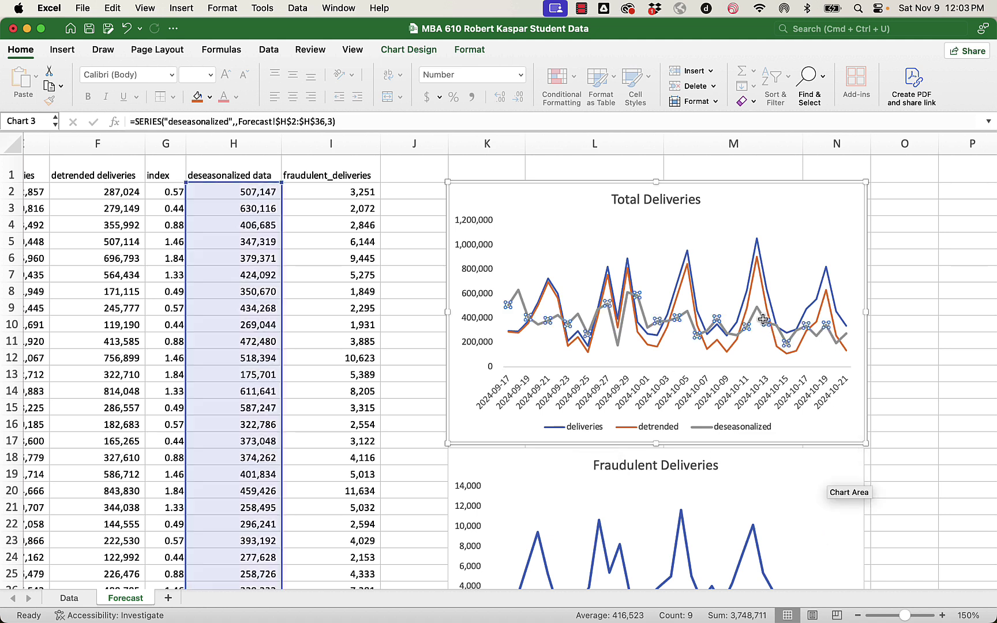
pyautogui.rightClick(763, 319)
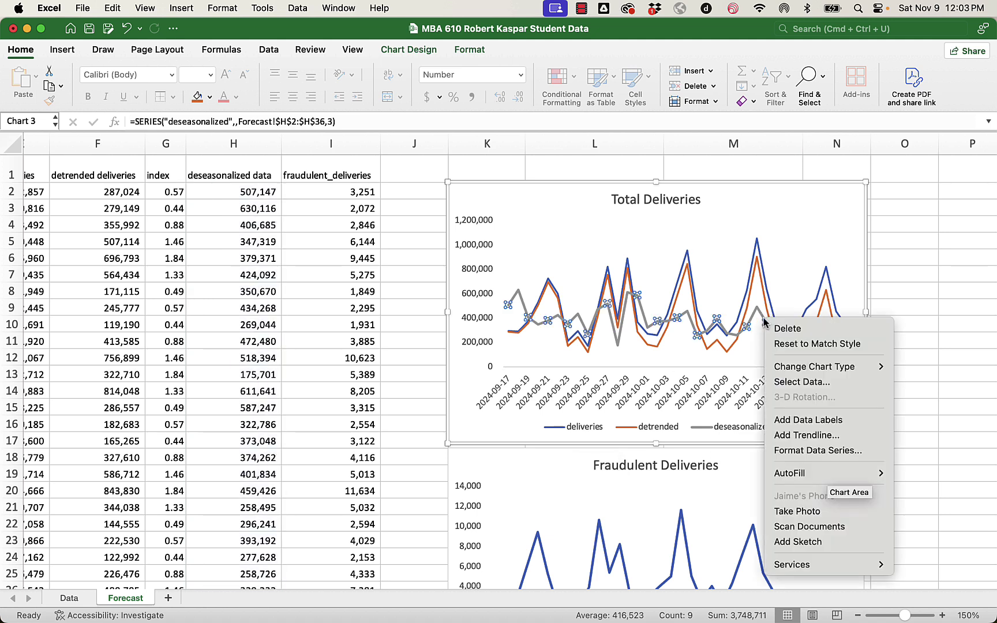
pyautogui.click(815, 454)
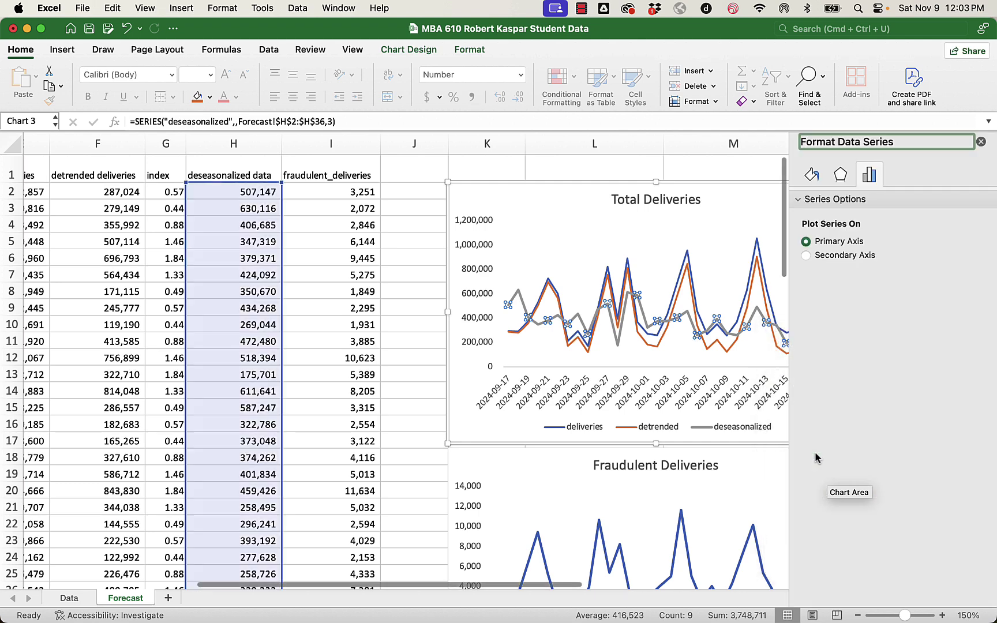
pyautogui.click(815, 174)
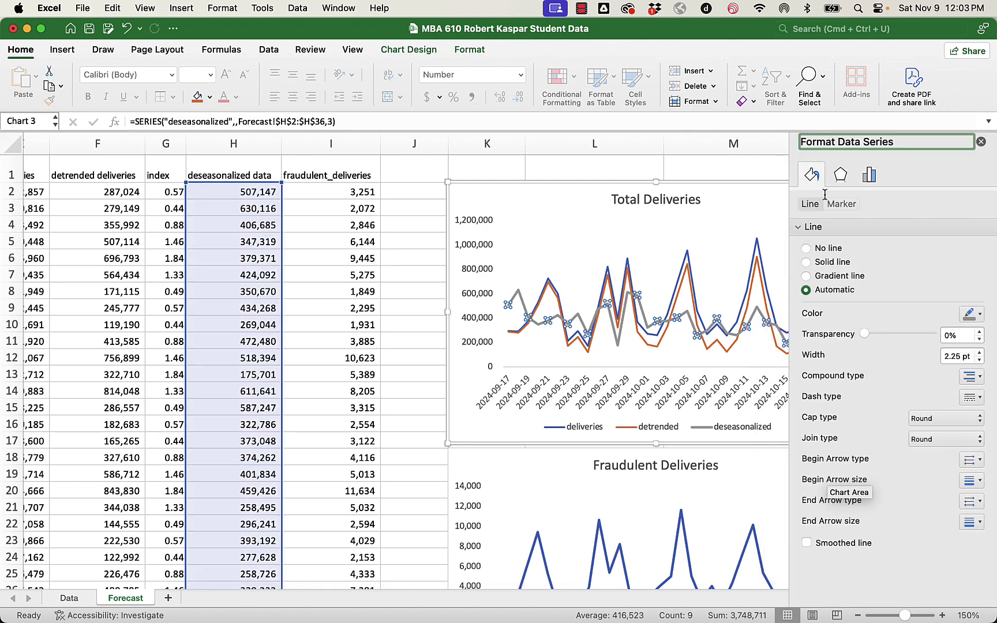
pyautogui.click(980, 361)
pyautogui.click(980, 360)
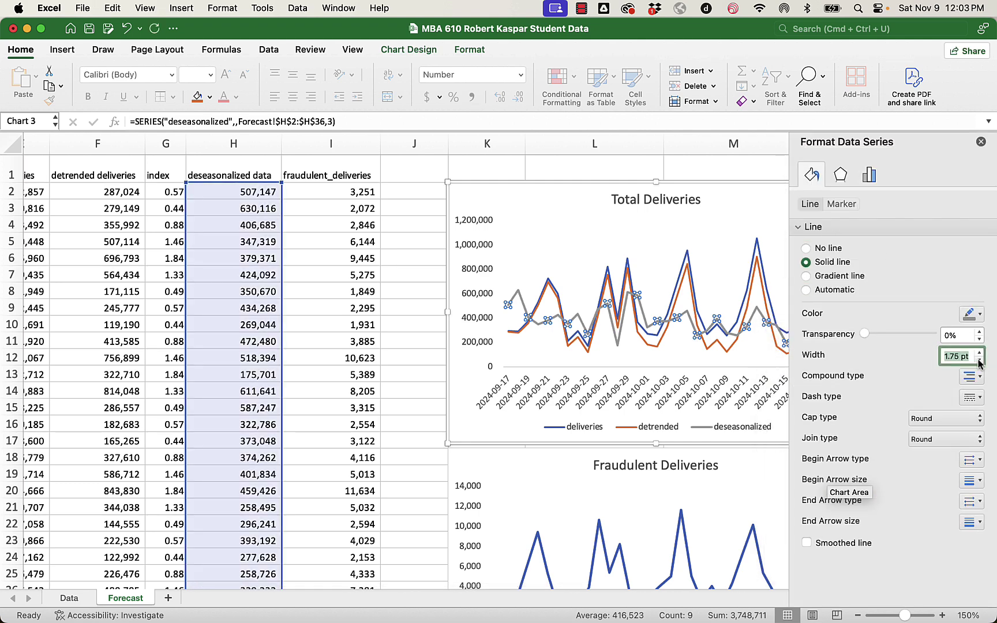
# Step: Close the Format Data Series pane, check the deliveries line, and deselect the chart
pyautogui.click(768, 303)
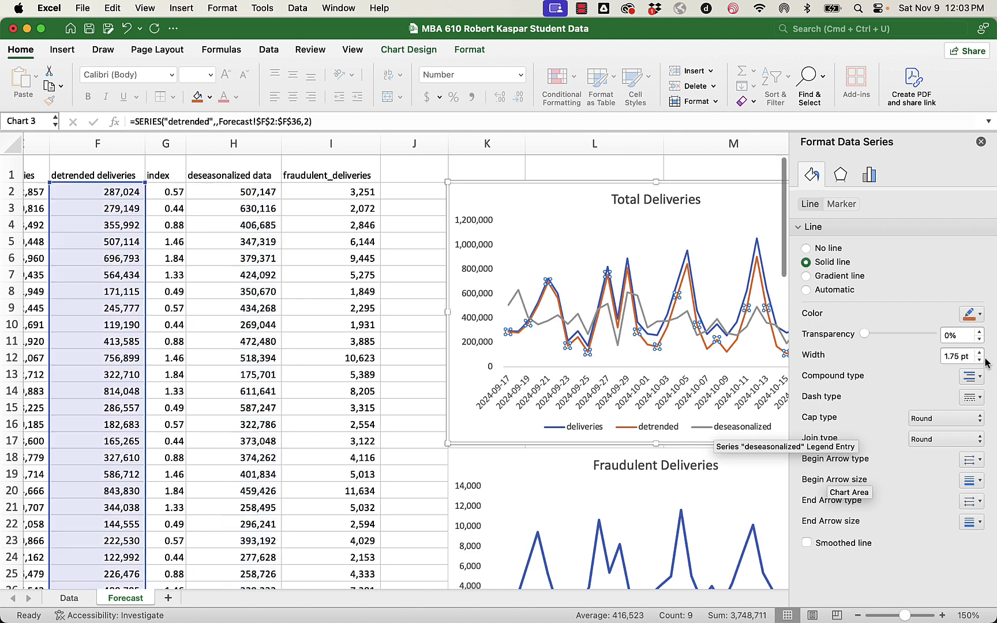
pyautogui.click(758, 252)
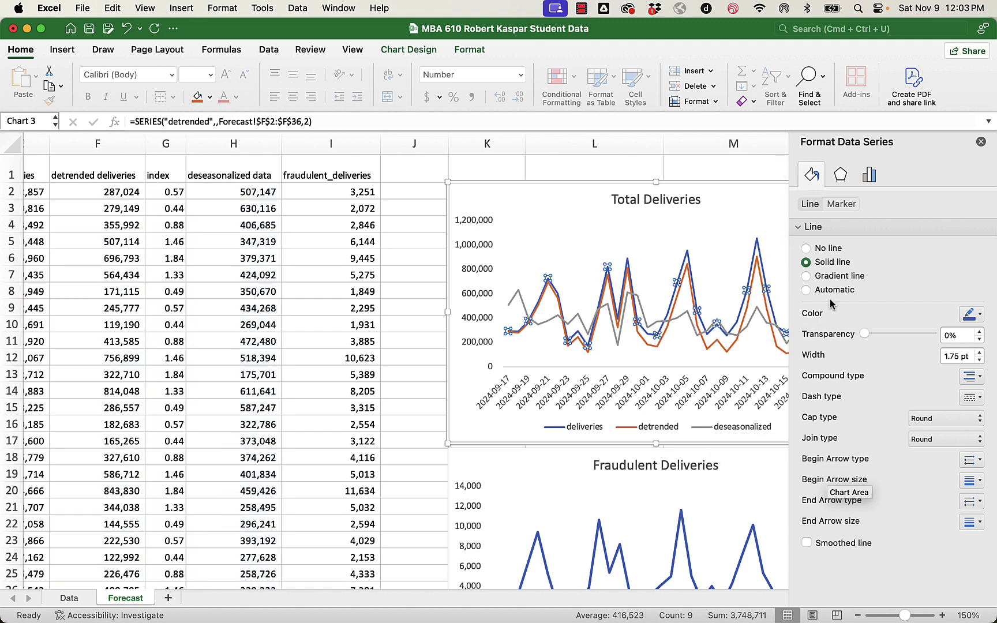
pyautogui.click(981, 142)
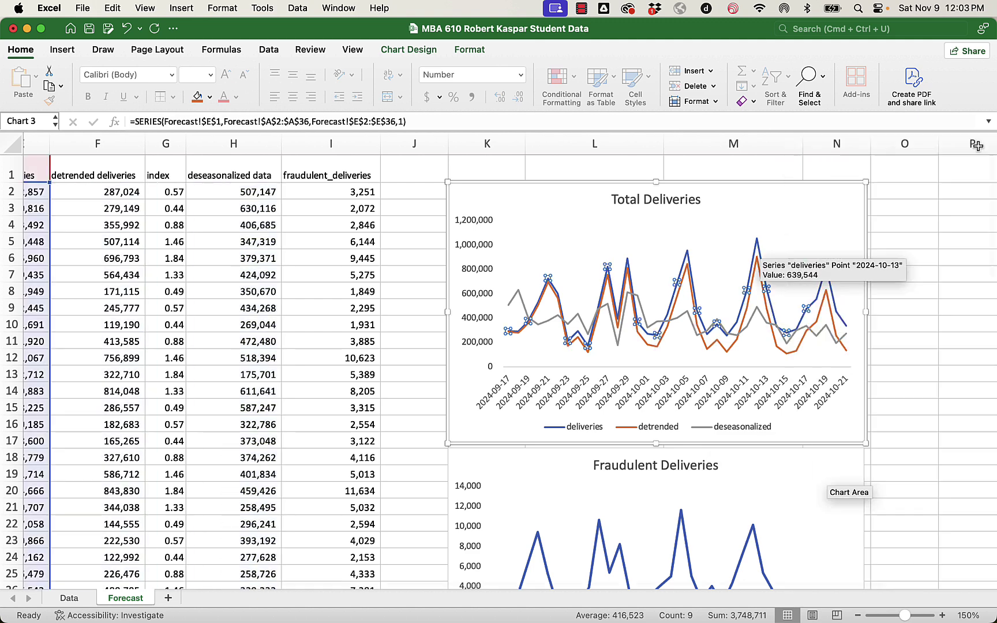
pyautogui.click(904, 359)
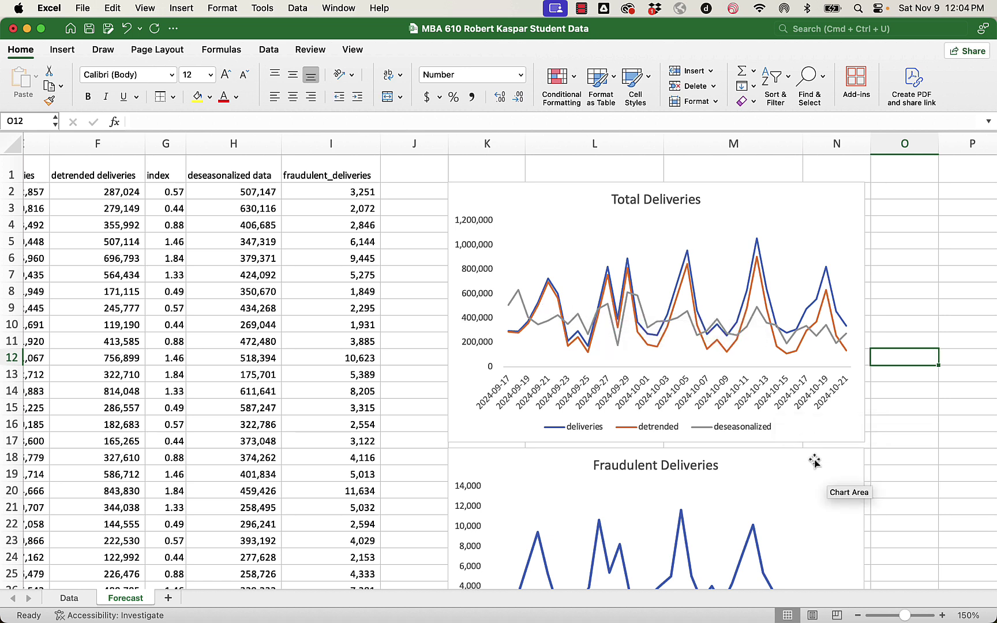
pyautogui.moveTo(760, 316)
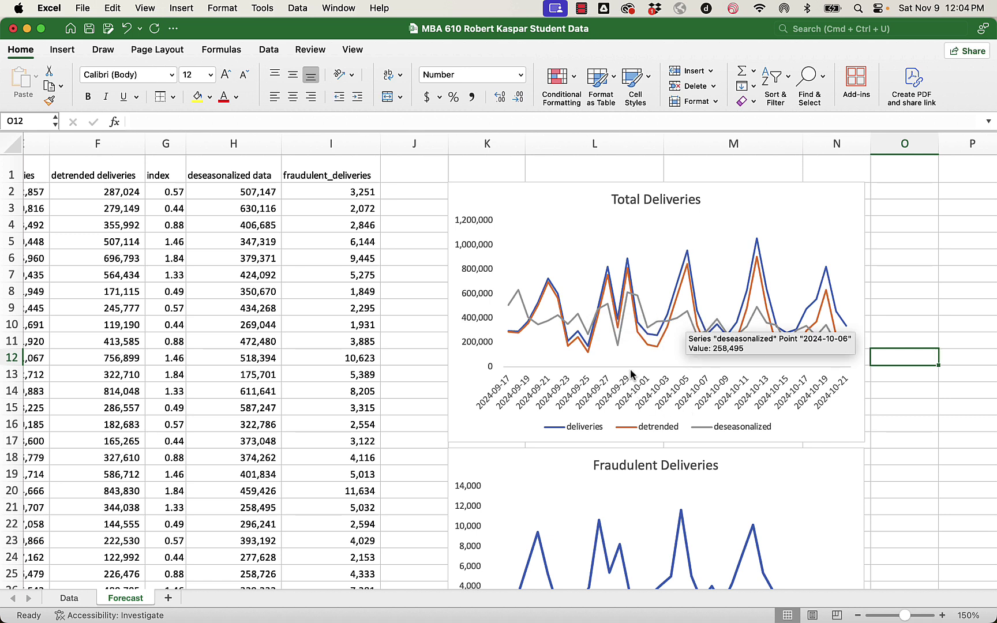
pyautogui.moveTo(618, 350)
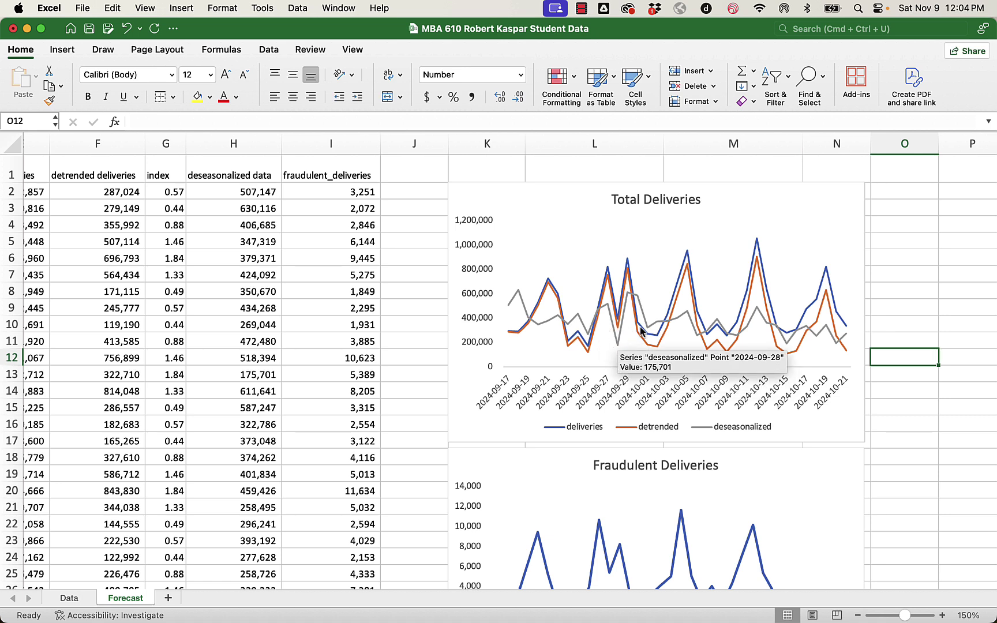
pyautogui.moveTo(687, 318)
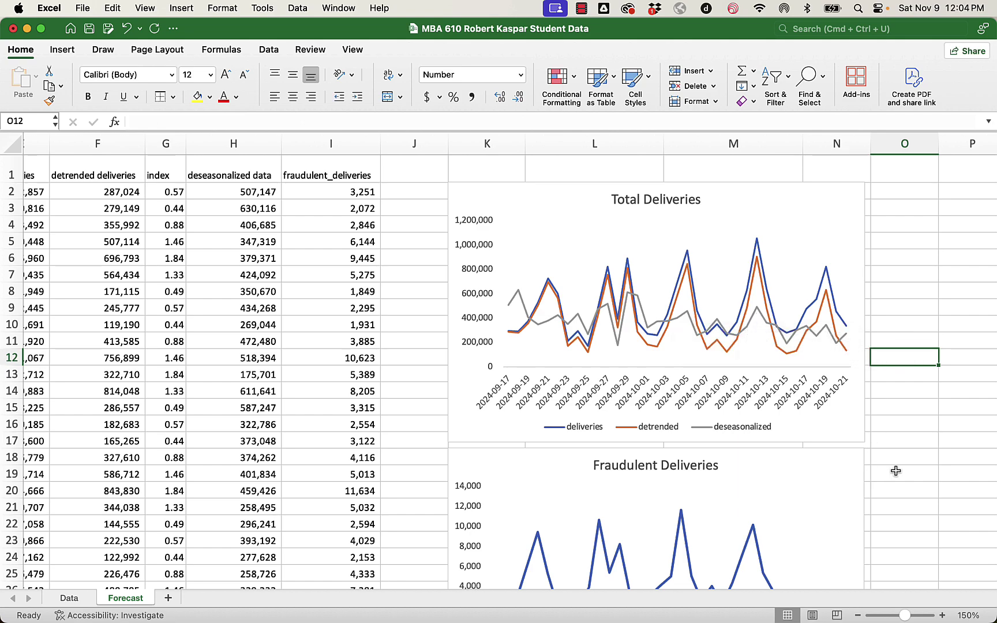
# Step: Show the PivotTable field list from a pivot value cell's context menu
pyautogui.scroll(-10, 895, 471)
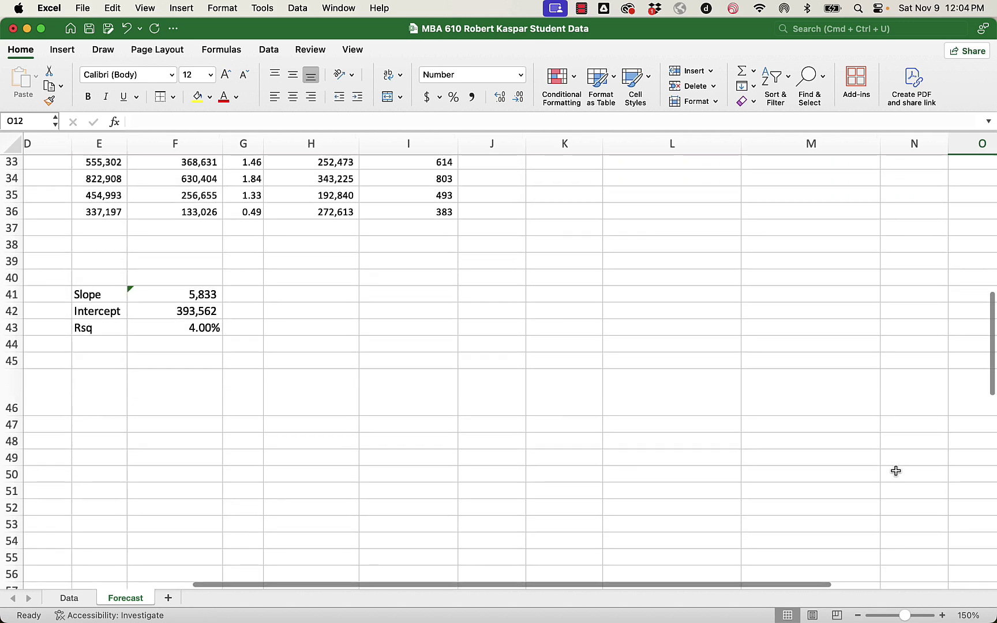
pyautogui.hscroll(-5, 896, 471)
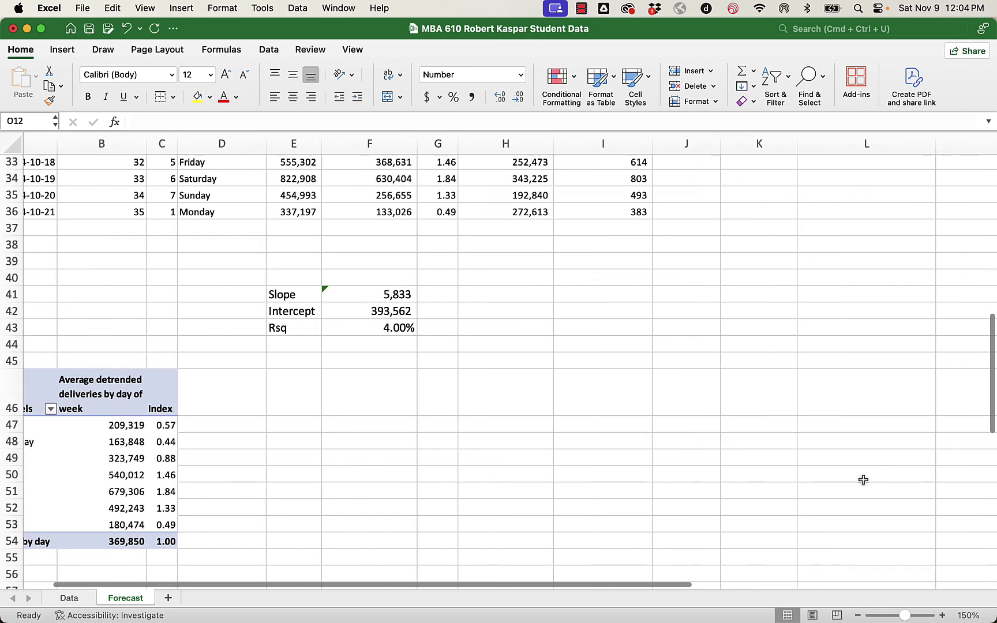
pyautogui.hscroll(-1, 750, 432)
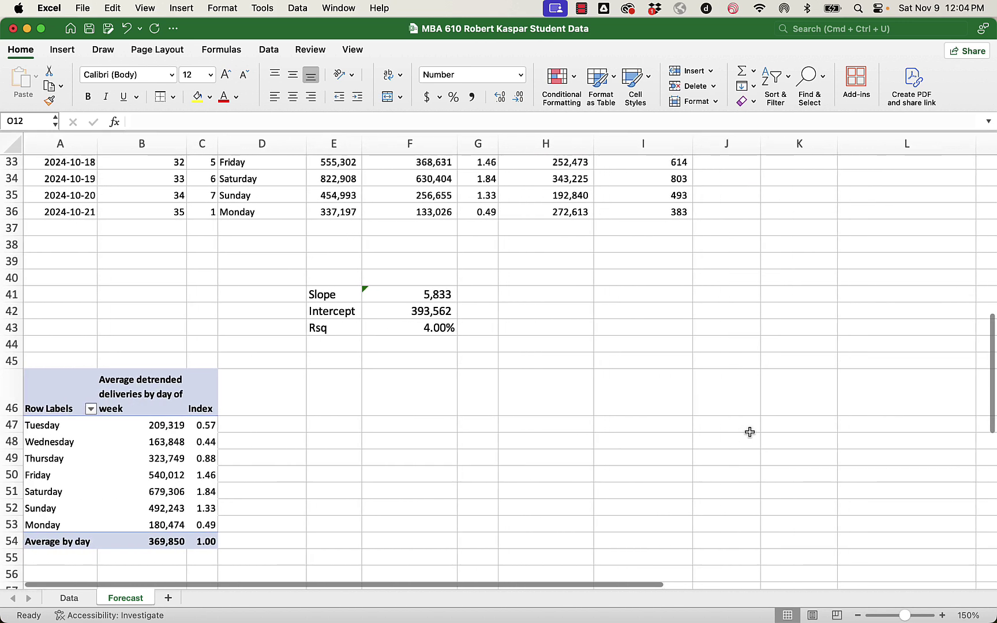
pyautogui.click(146, 436)
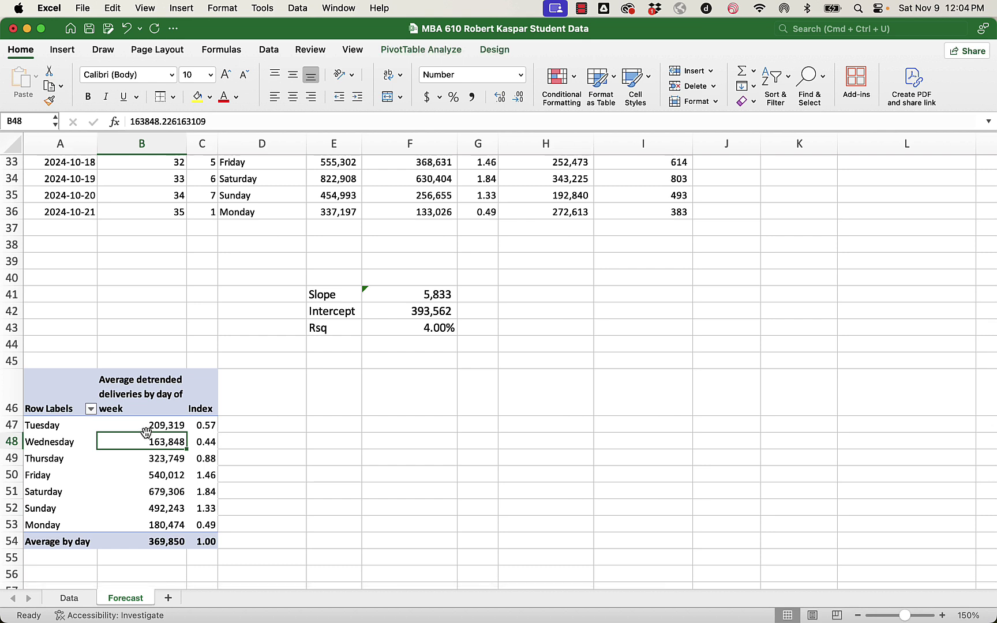
pyautogui.rightClick(146, 440)
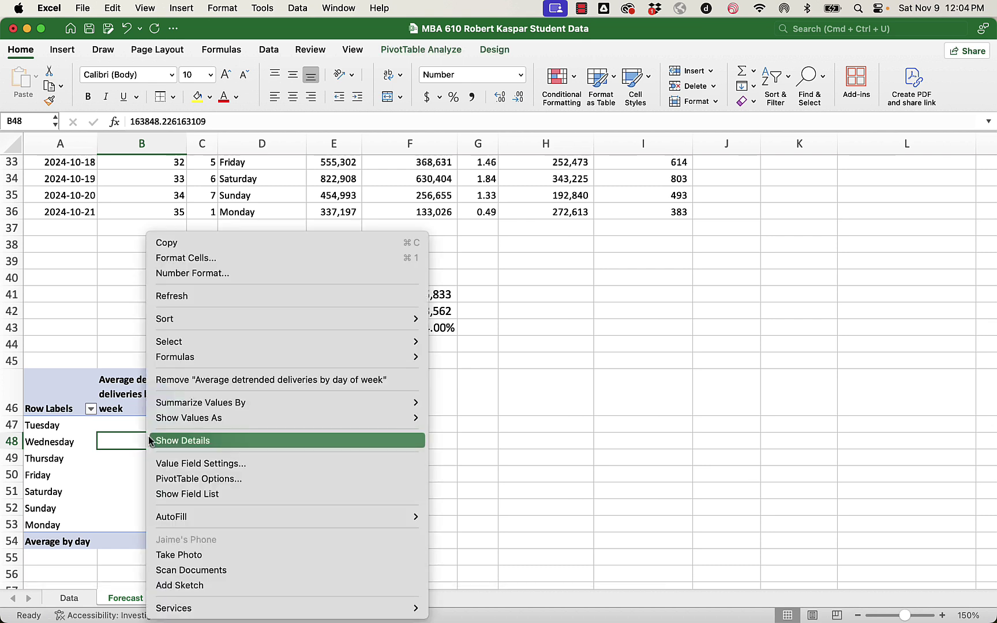
pyautogui.click(213, 497)
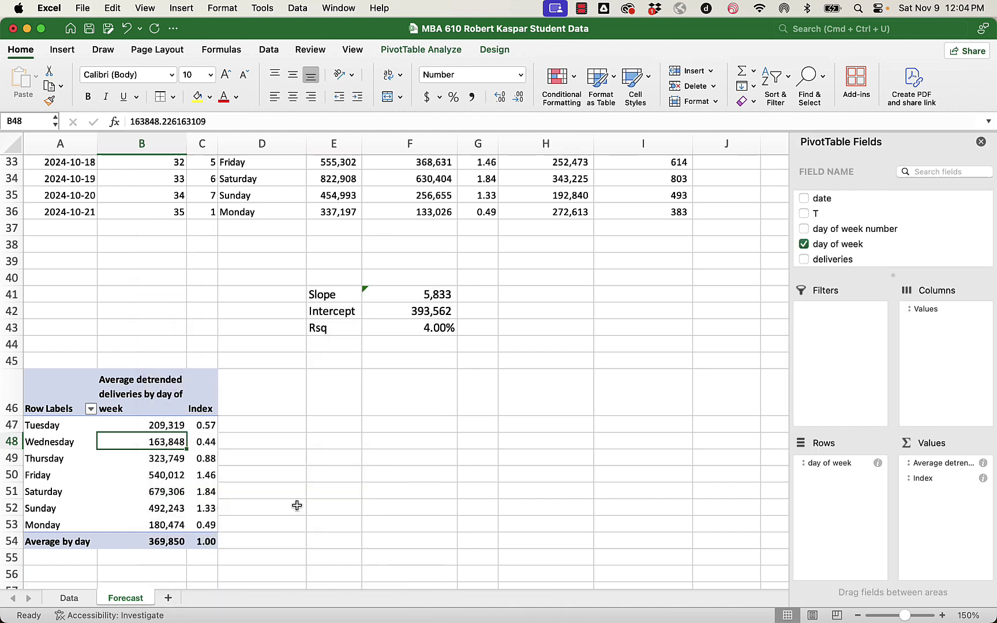
# Step: Rename header B46 to 'Detrended ave' and keep C46 as 'index'
pyautogui.click(150, 395)
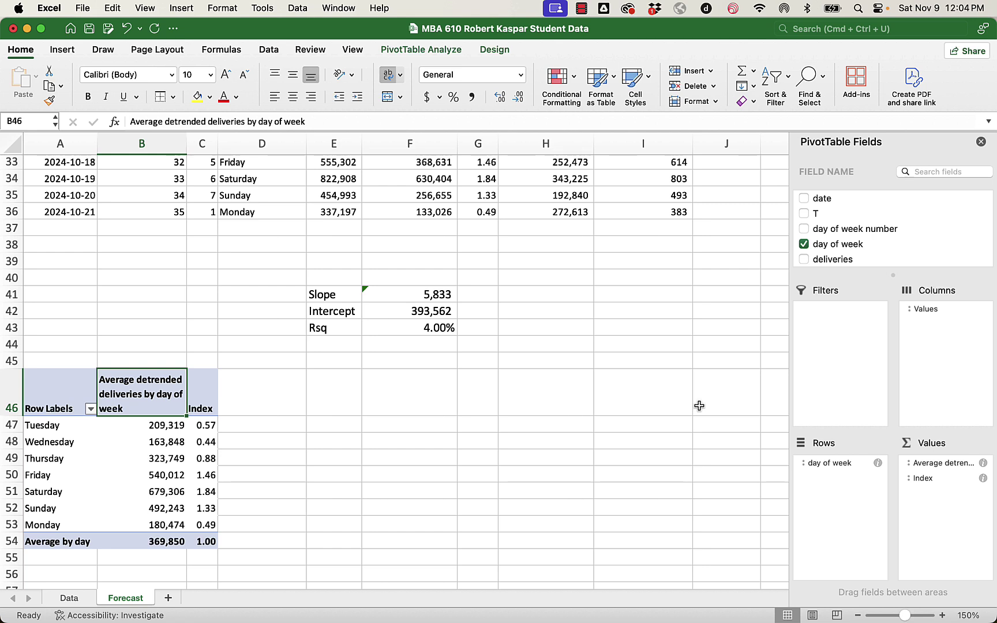
pyautogui.write('Detrended av')
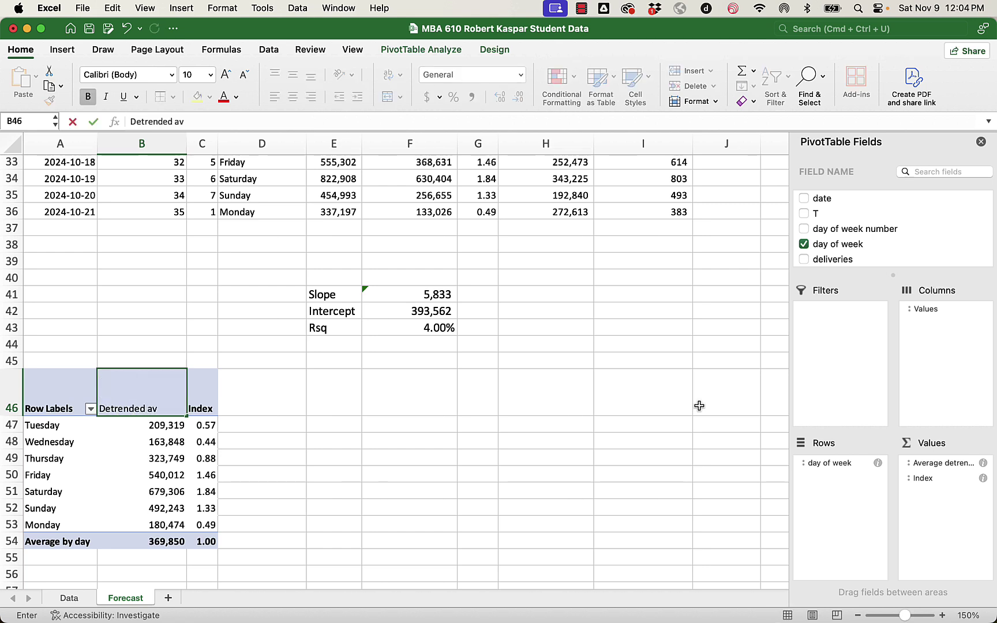
pyautogui.write('e')
pyautogui.press('Tab')
pyautogui.write('De')
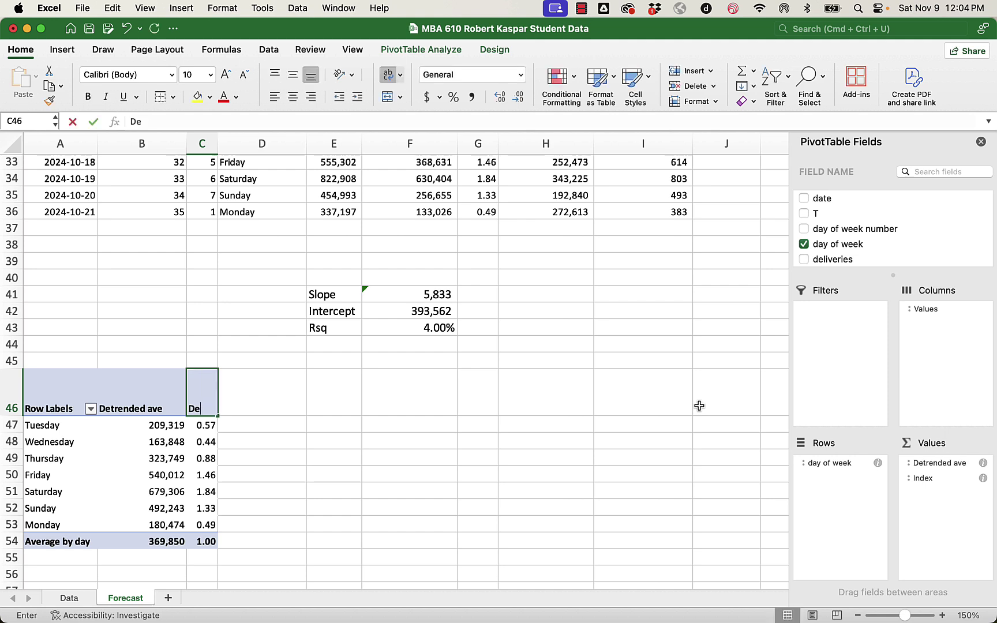
pyautogui.write('trended')
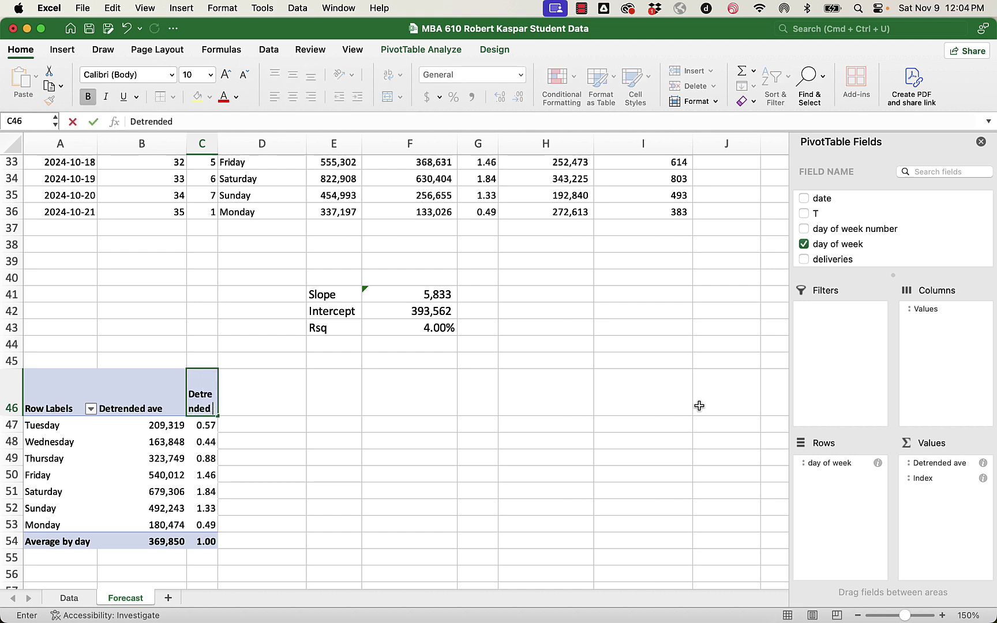
pyautogui.write(' in')
pyautogui.press('BackSpace')
pyautogui.press('BackSpace')
pyautogui.press('BackSpace')
pyautogui.press('BackSpace')
pyautogui.press('BackSpace')
pyautogui.press('BackSpace')
pyautogui.press('BackSpace')
pyautogui.press('BackSpace')
pyautogui.press('BackSpace')
pyautogui.press('BackSpace')
pyautogui.press('BackSpace')
pyautogui.press('BackSpace')
pyautogui.write('i')
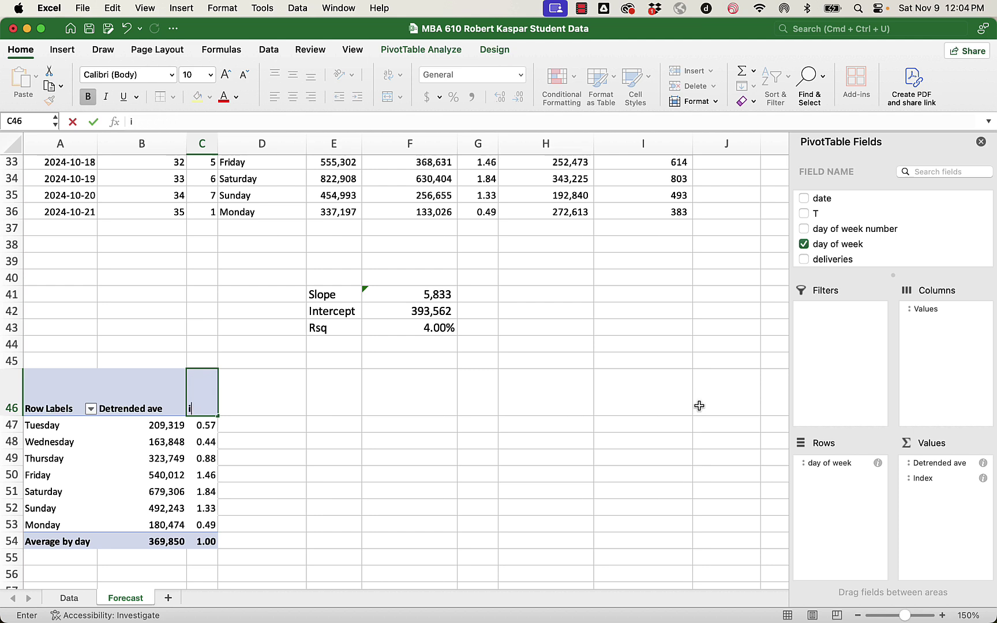
pyautogui.write('ndex')
pyautogui.press('Return')
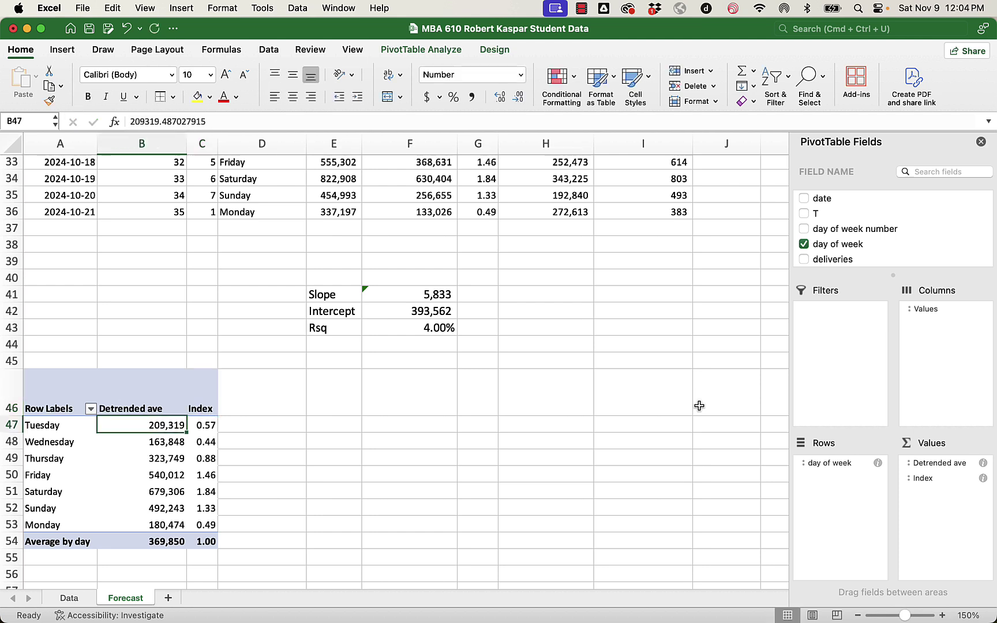
# Step: Refresh the pivot table
pyautogui.click(139, 452)
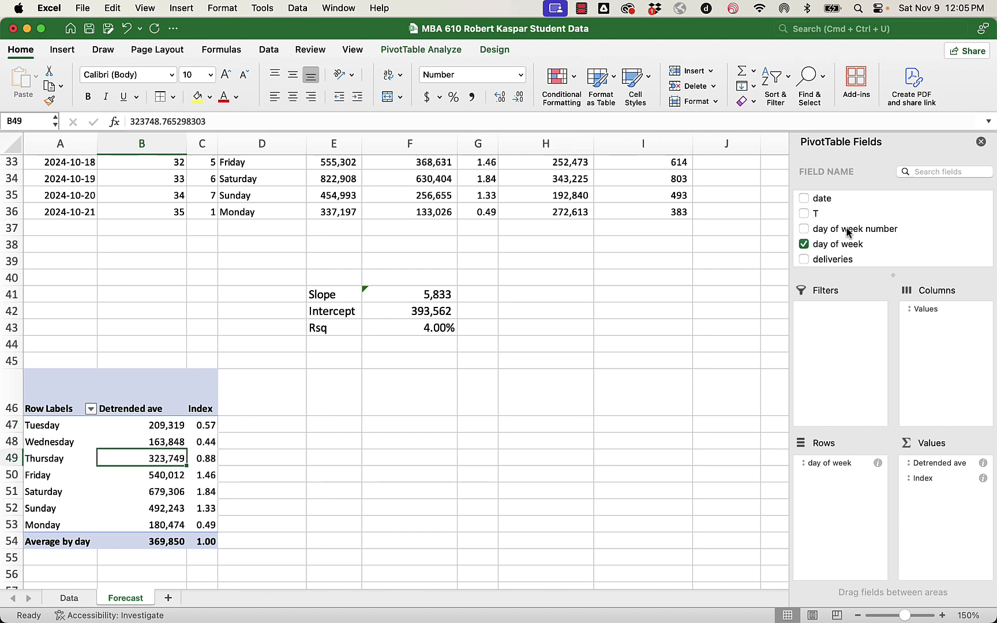
pyautogui.scroll(-3, 848, 232)
pyautogui.scroll(1, 848, 233)
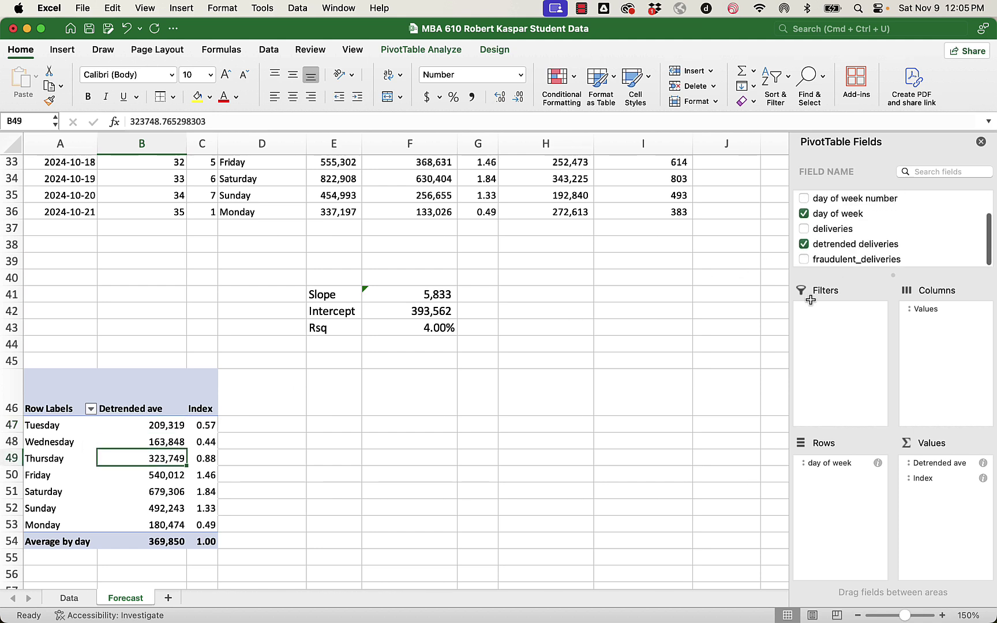
pyautogui.scroll(3, 816, 215)
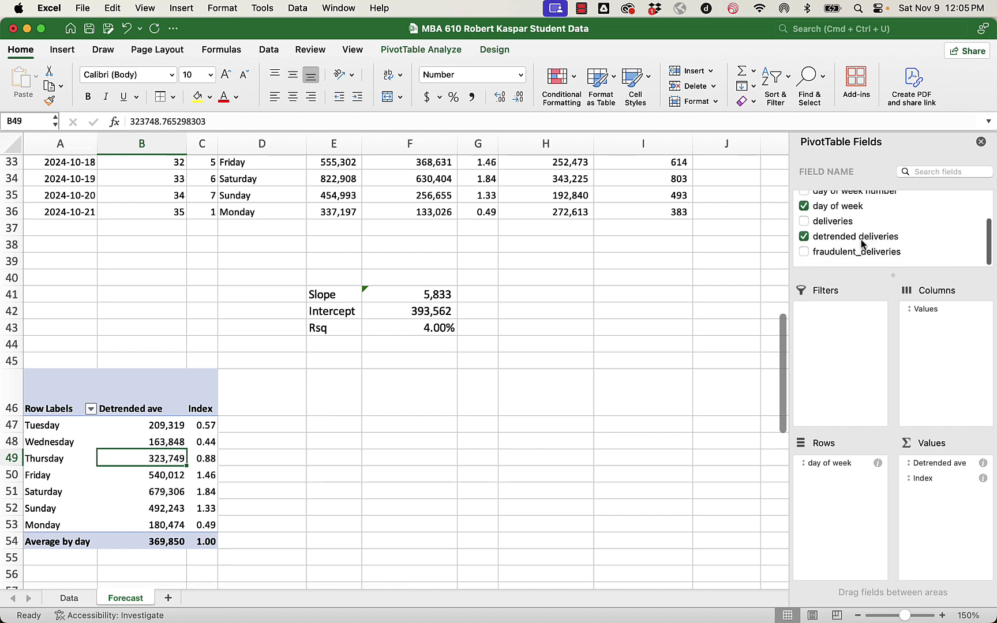
pyautogui.rightClick(123, 482)
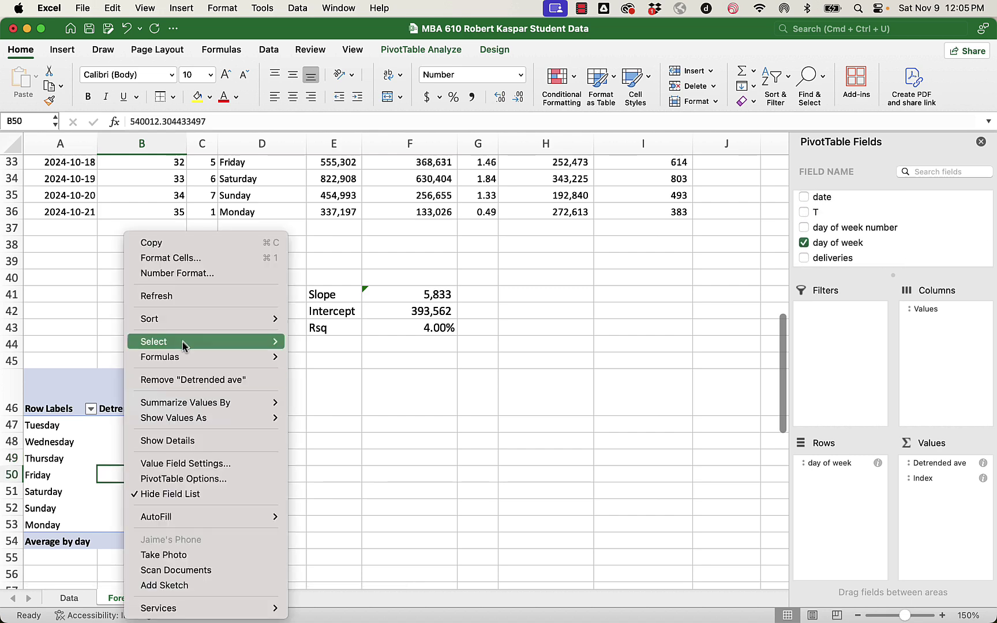
pyautogui.click(177, 296)
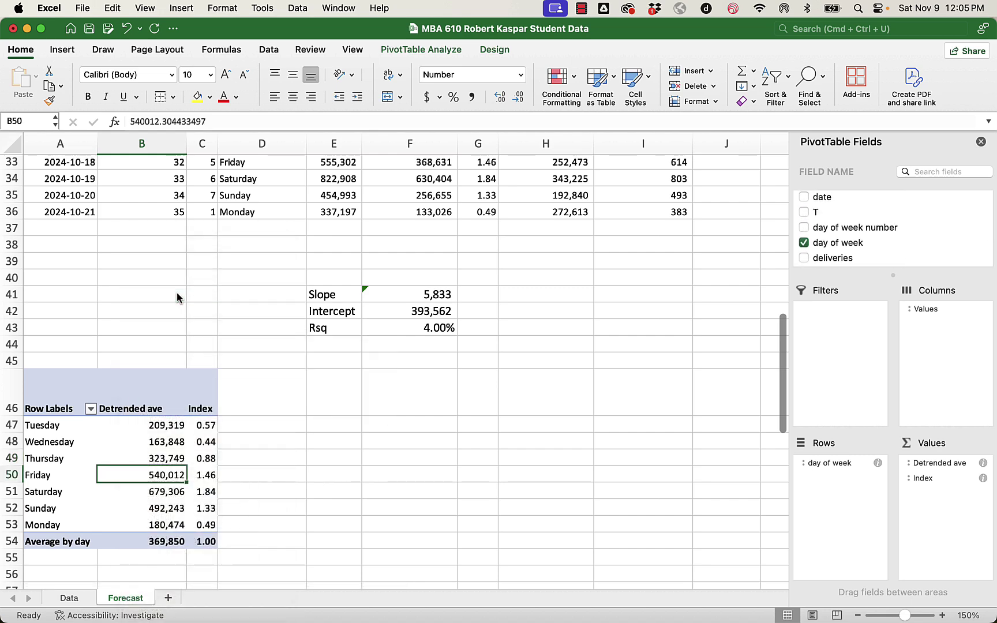
# Step: Add 'deseasonalized data' to the pivot Values, showing 1,849,252 per weekday
pyautogui.click(119, 429)
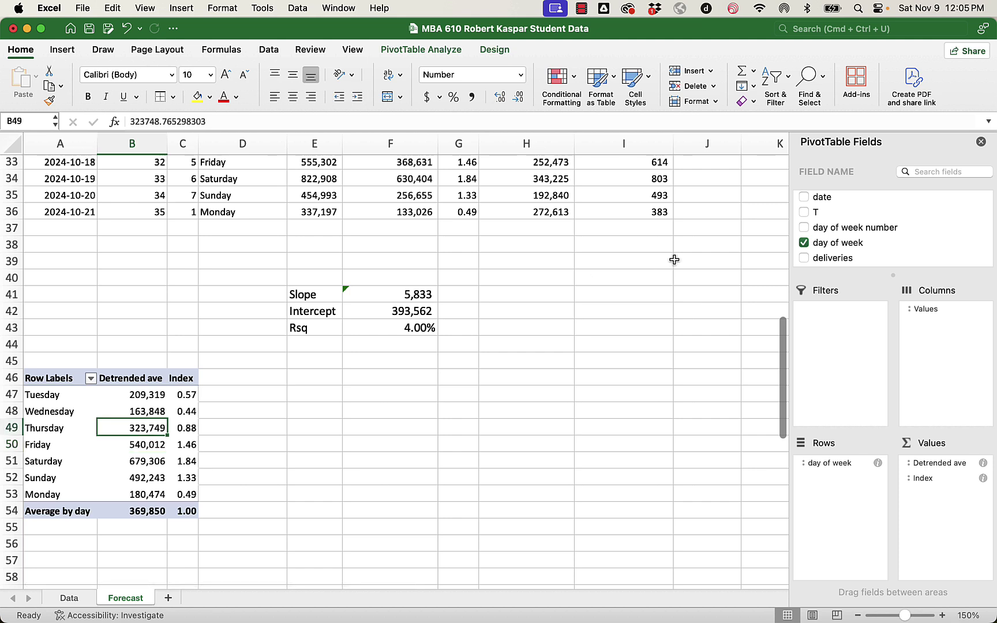
pyautogui.scroll(-3, 860, 257)
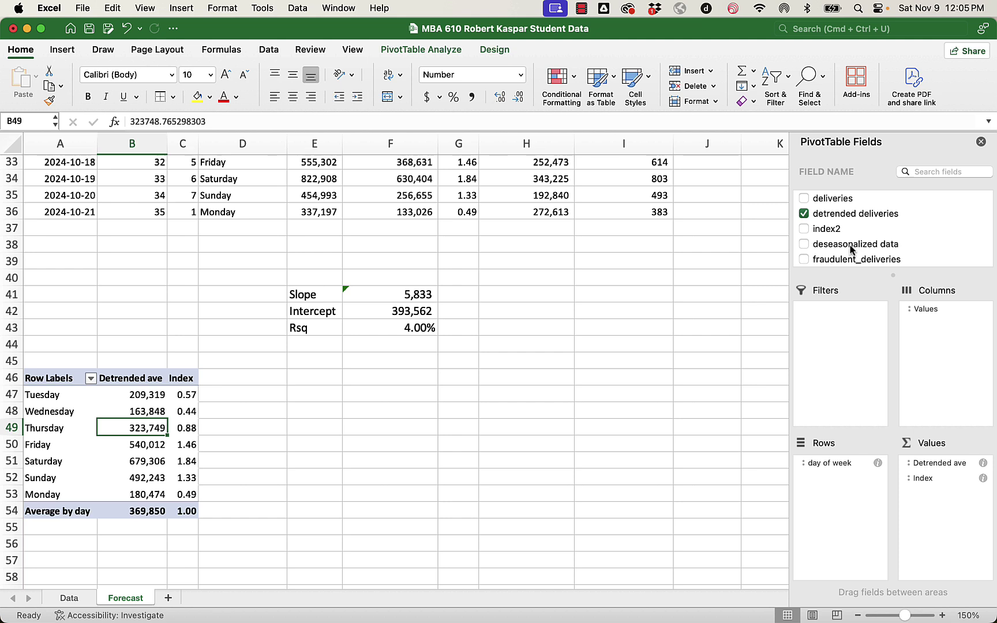
pyautogui.moveTo(851, 248); pyautogui.dragTo(947, 505)
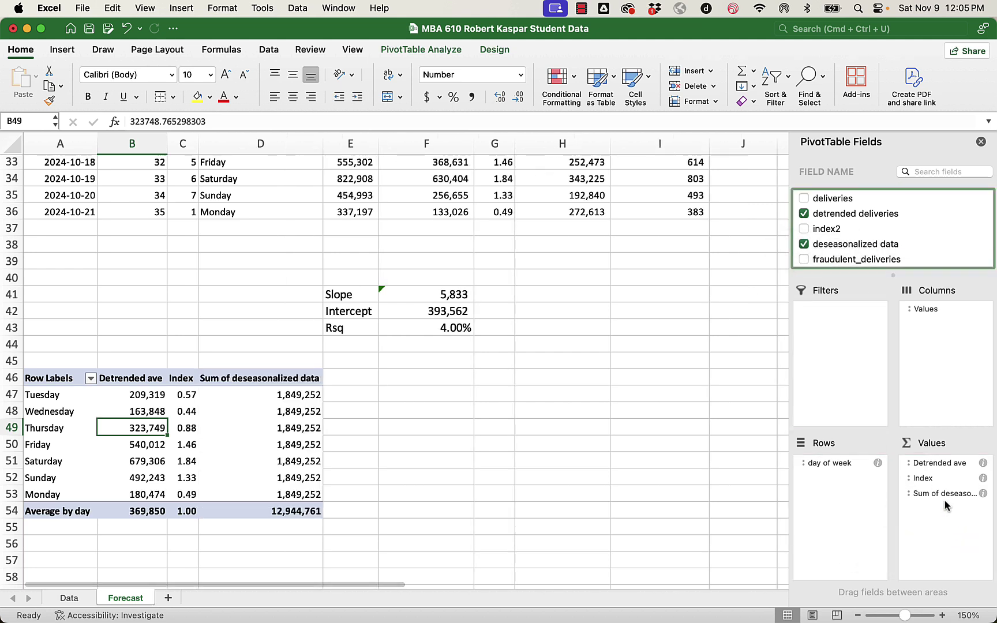
# Step: Change the deseasonalized data field to summarize by Average instead of Sum
pyautogui.click(983, 494)
pyautogui.click(401, 235)
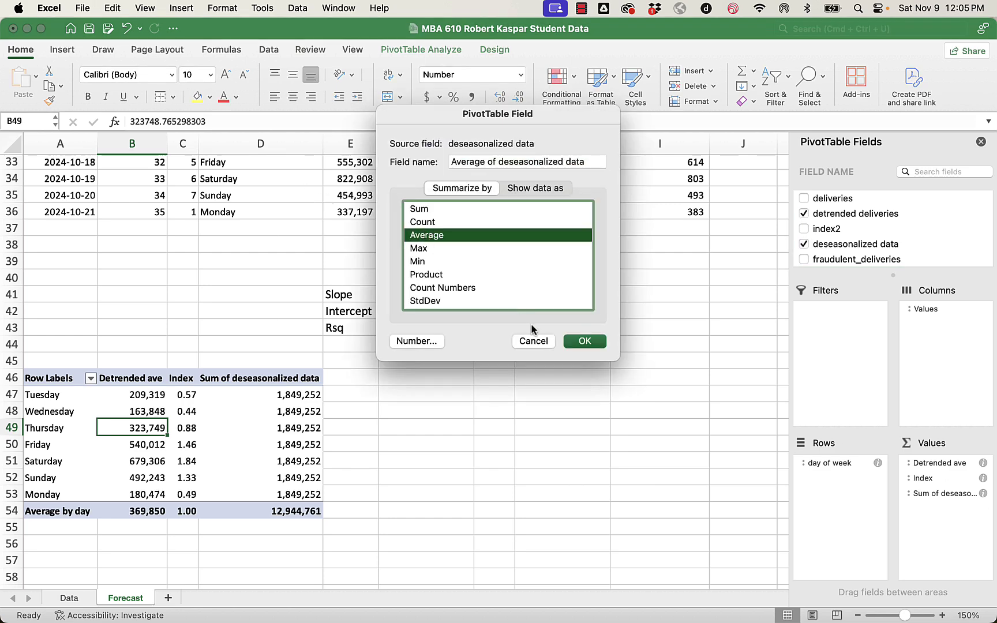
pyautogui.click(584, 341)
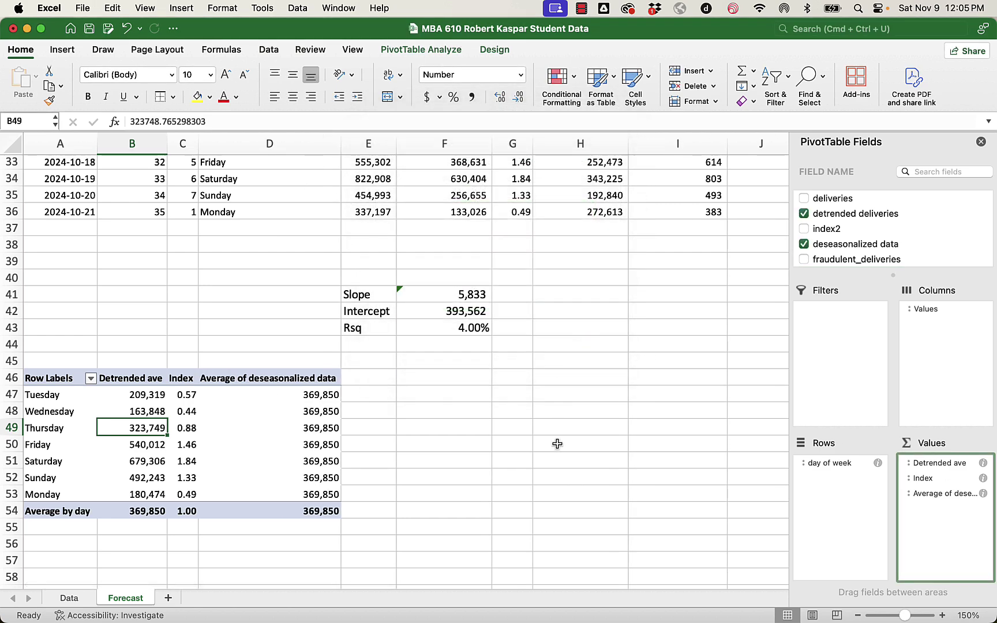
pyautogui.click(557, 444)
# Step: Retitle the third pivot column heading as 'Deseasonalized agerage'
pyautogui.click(230, 391)
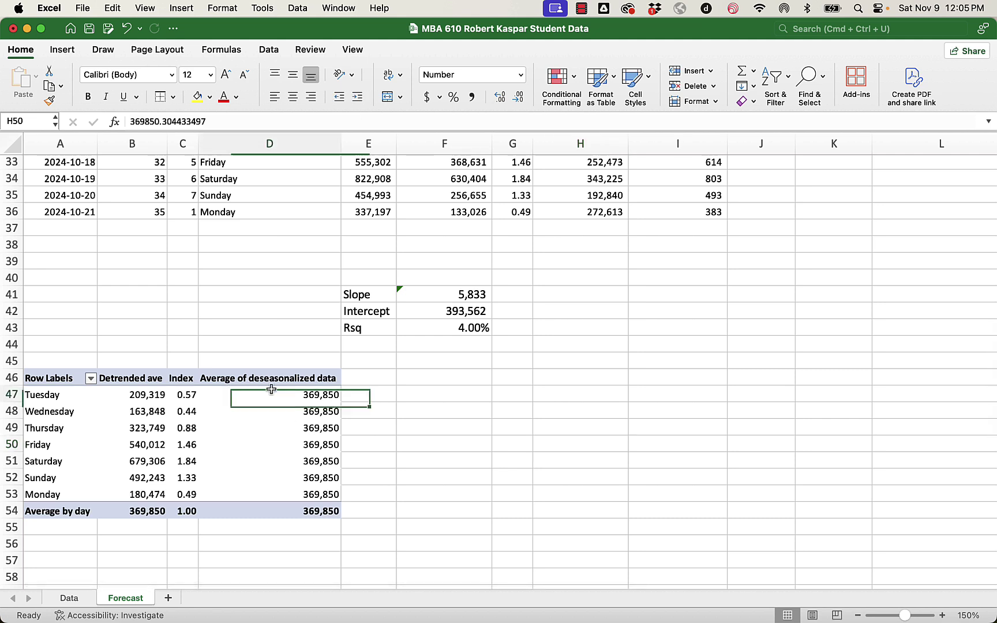
pyautogui.click(272, 372)
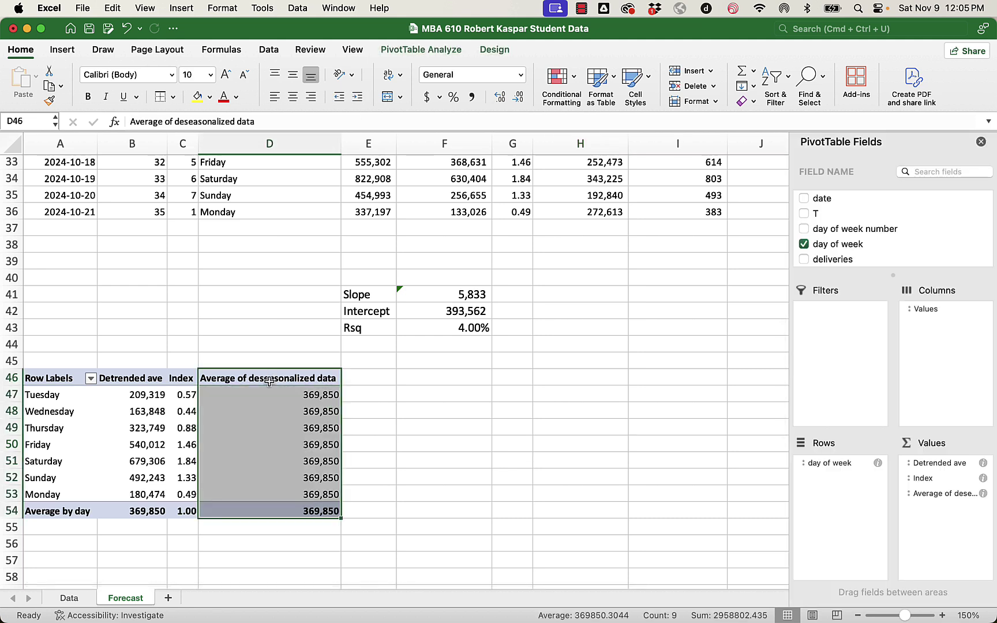
pyautogui.click(270, 379)
pyautogui.write('Deseas')
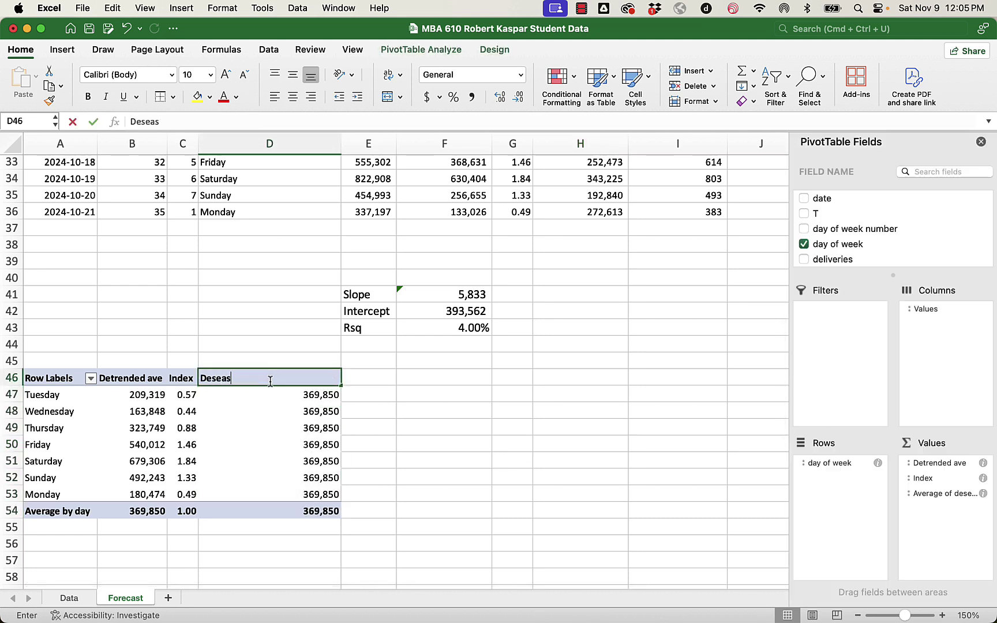
pyautogui.write('onalized ag')
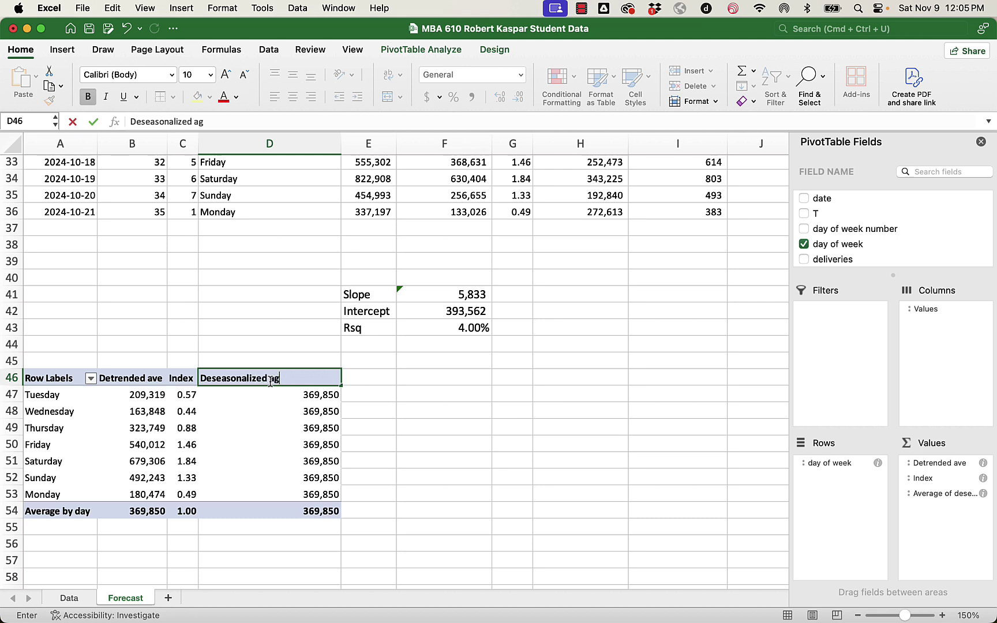
pyautogui.write('erage')
pyautogui.press('Return')
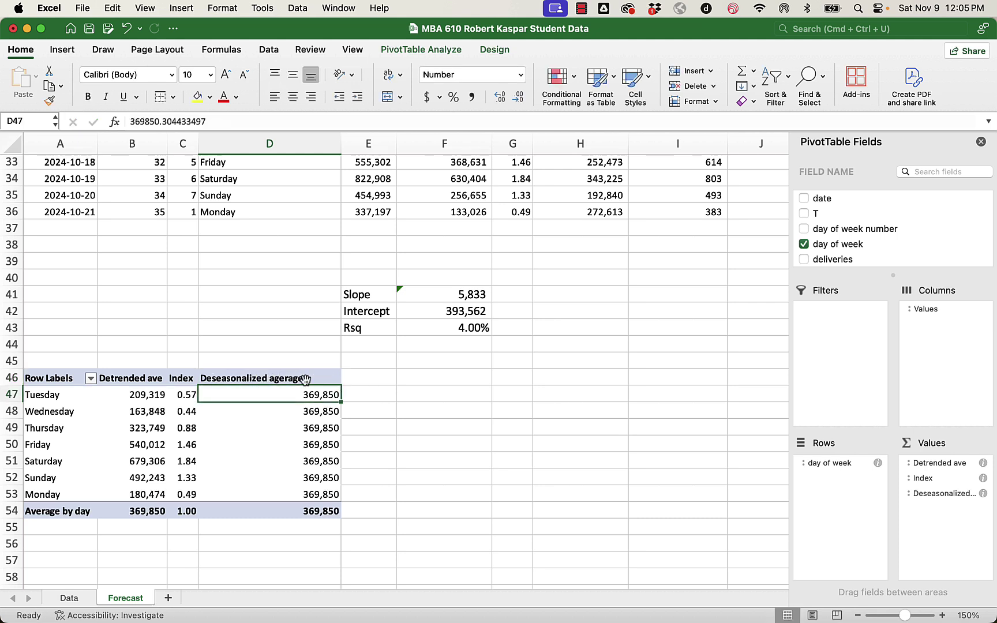
# Step: Fix the heading typo so it reads 'Deseasonalized average'
pyautogui.click(305, 378)
pyautogui.click(202, 122)
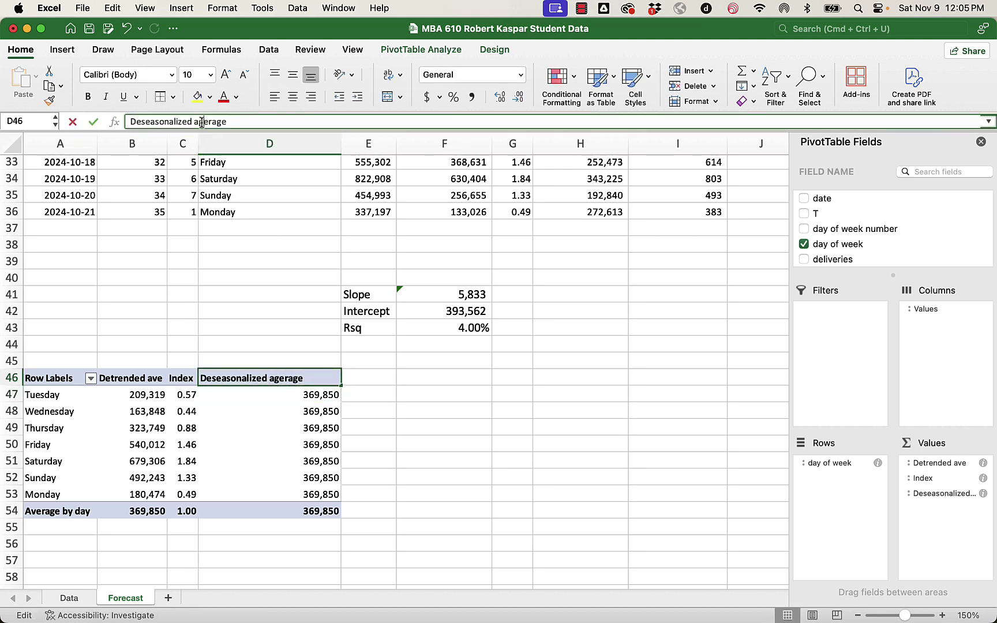
pyautogui.press('BackSpace')
pyautogui.write('v')
pyautogui.click(502, 501)
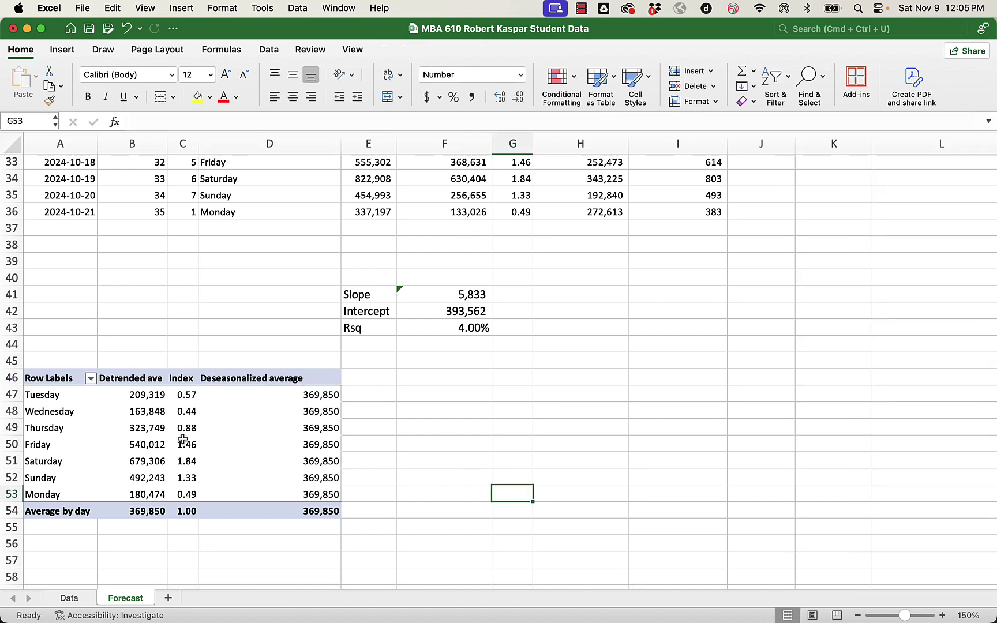
pyautogui.scroll(3, 540, 360)
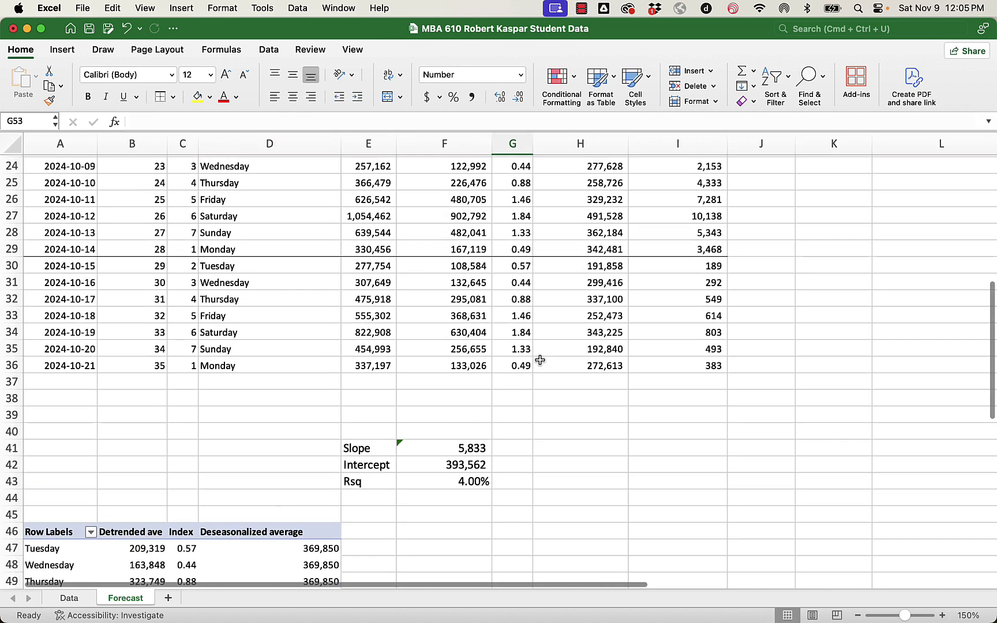
pyautogui.scroll(4, 541, 361)
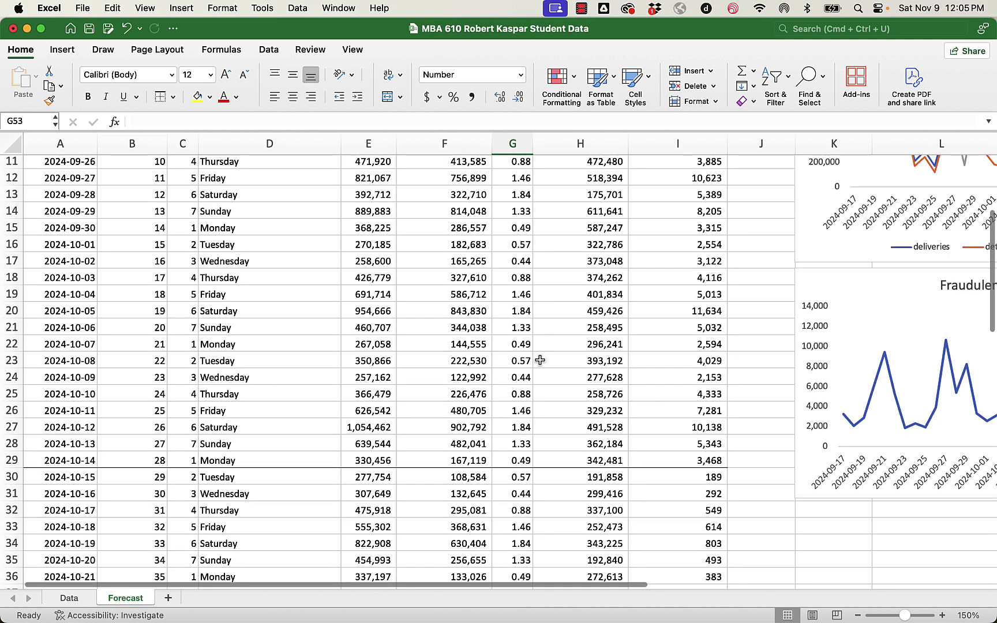
pyautogui.scroll(-9, 540, 360)
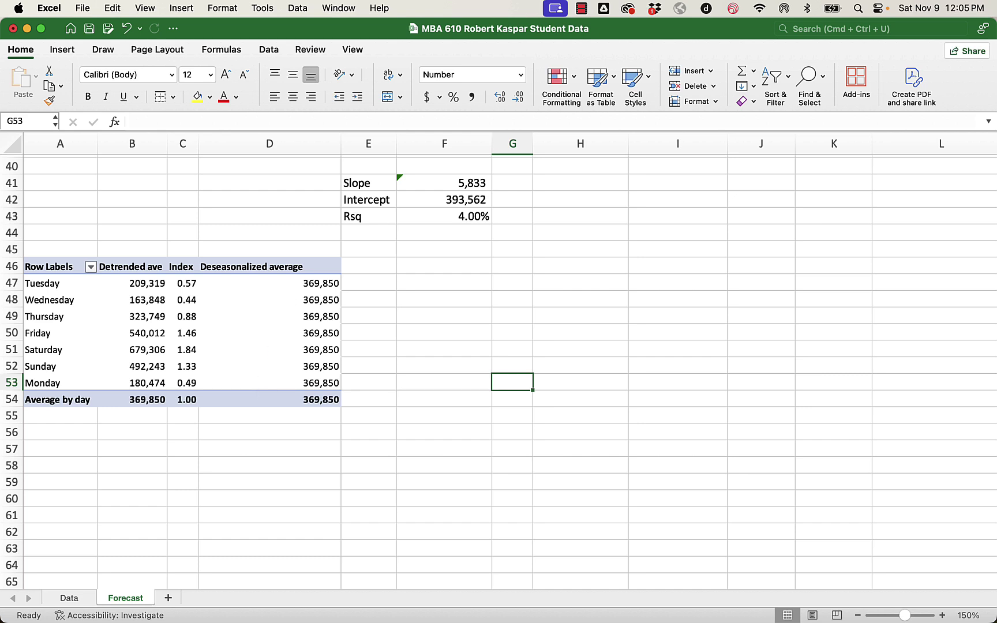
pyautogui.click(273, 284)
pyautogui.click(269, 303)
pyautogui.click(269, 317)
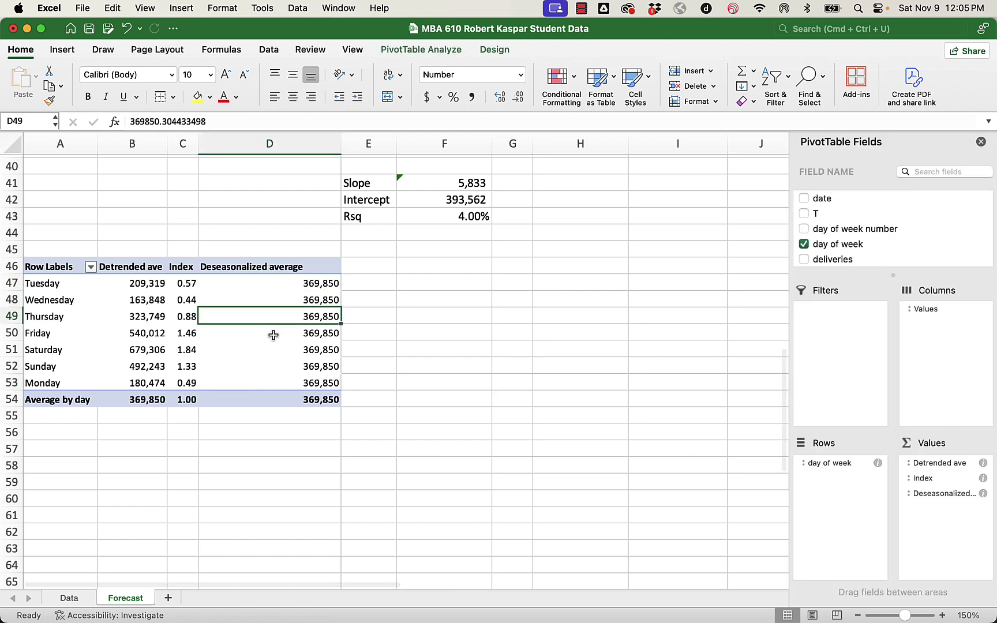
pyautogui.click(273, 335)
pyautogui.click(274, 350)
pyautogui.click(277, 366)
pyautogui.click(281, 380)
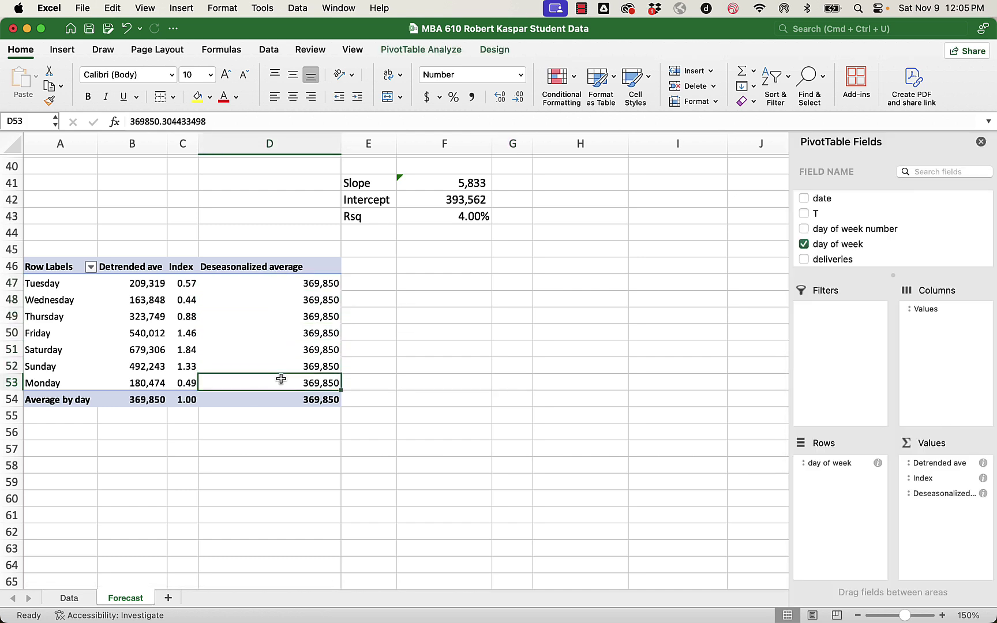
pyautogui.click(278, 350)
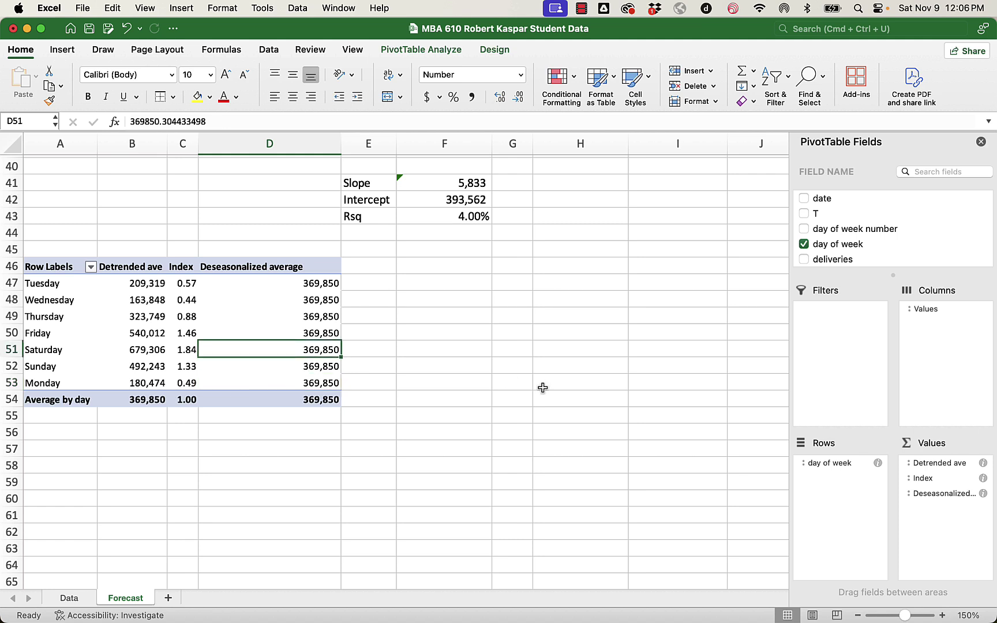
pyautogui.click(186, 351)
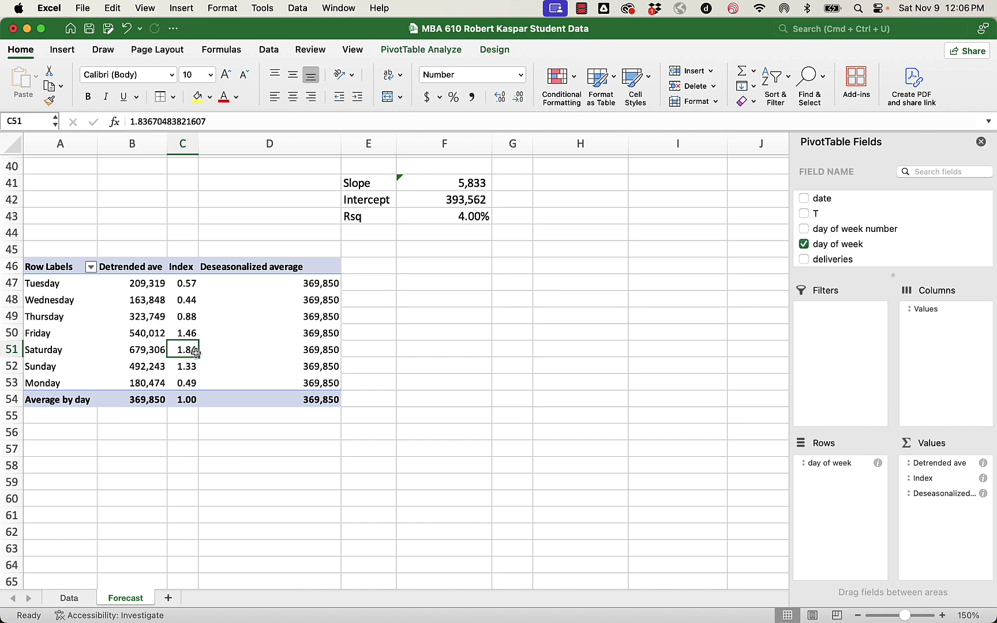
pyautogui.click(303, 400)
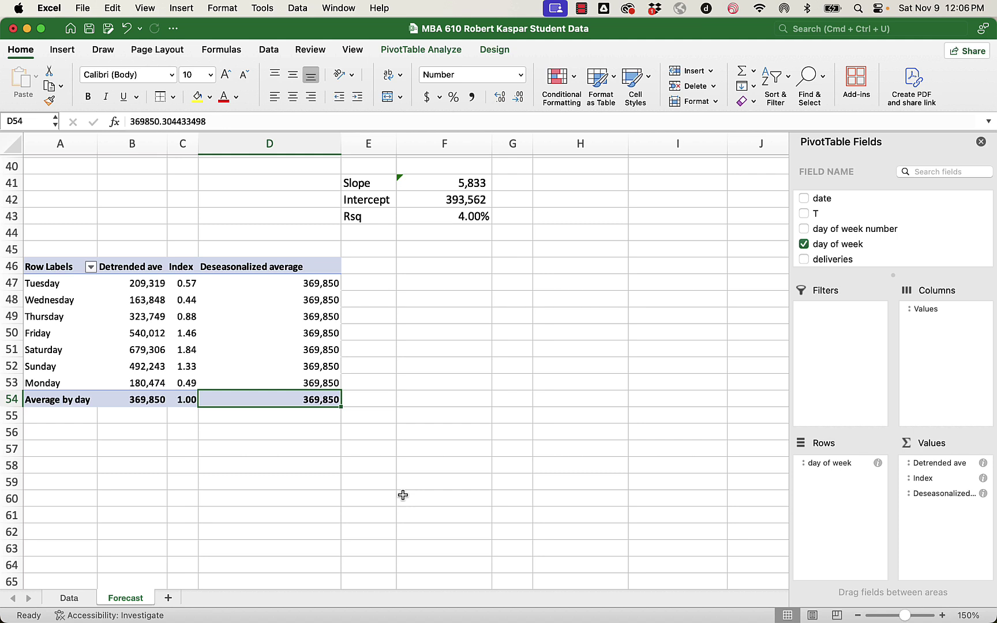
pyautogui.click(121, 402)
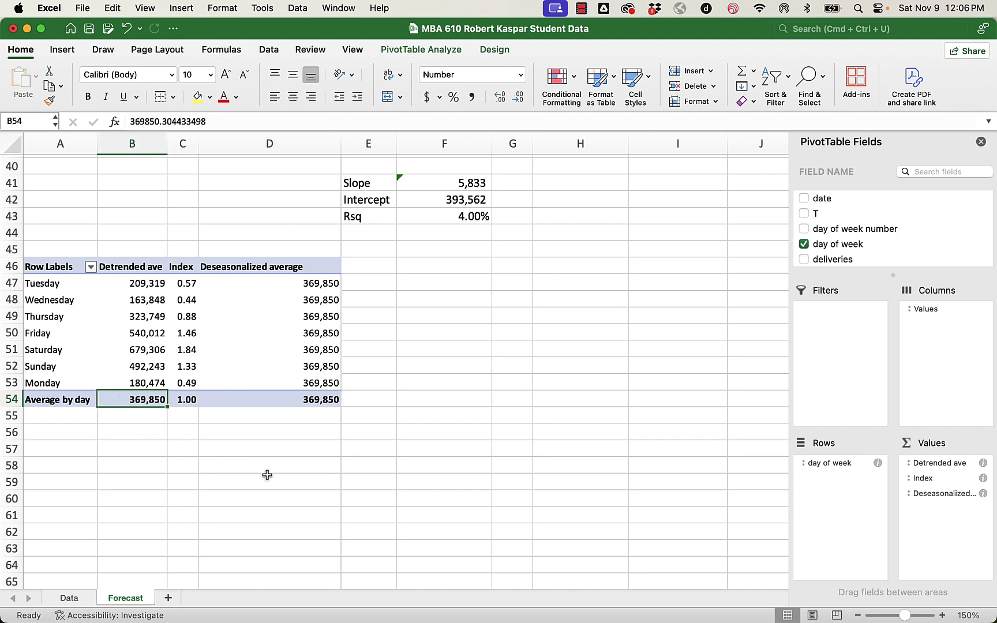
pyautogui.click(298, 402)
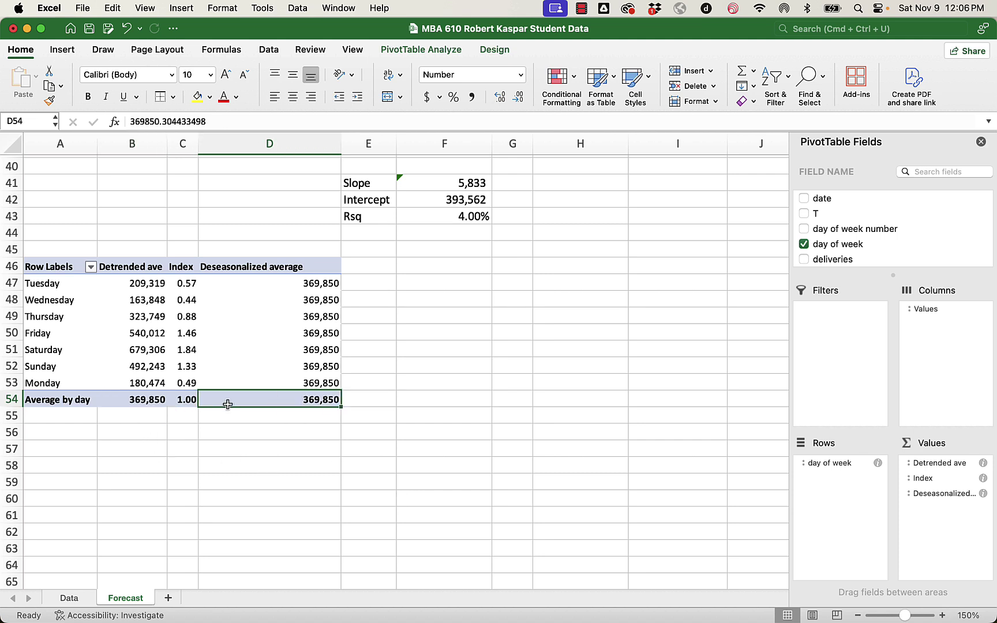
pyautogui.click(109, 403)
pyautogui.click(297, 401)
pyautogui.click(286, 283)
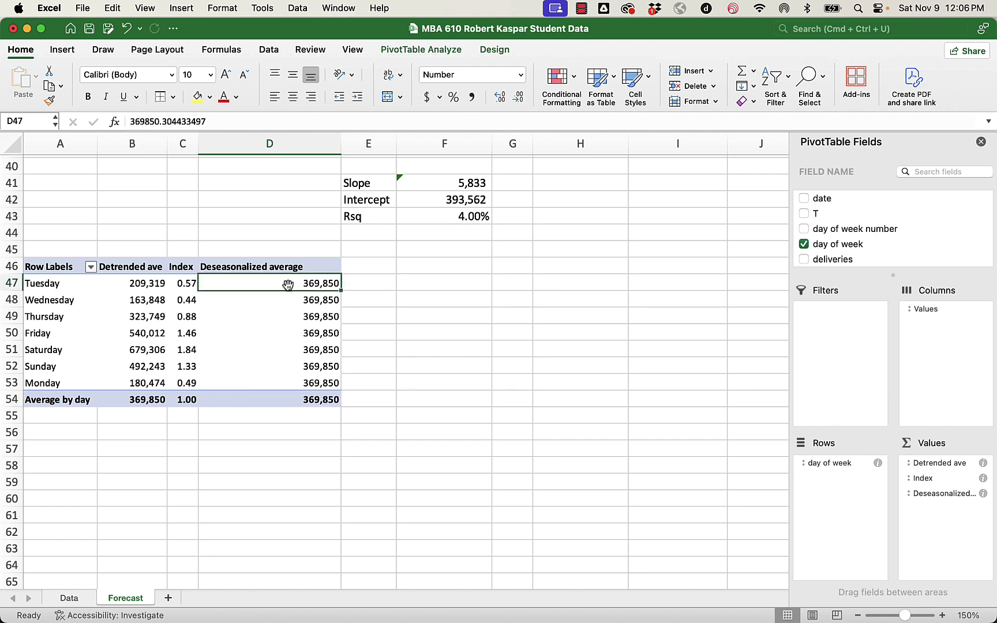
pyautogui.click(285, 299)
pyautogui.click(286, 318)
pyautogui.click(286, 333)
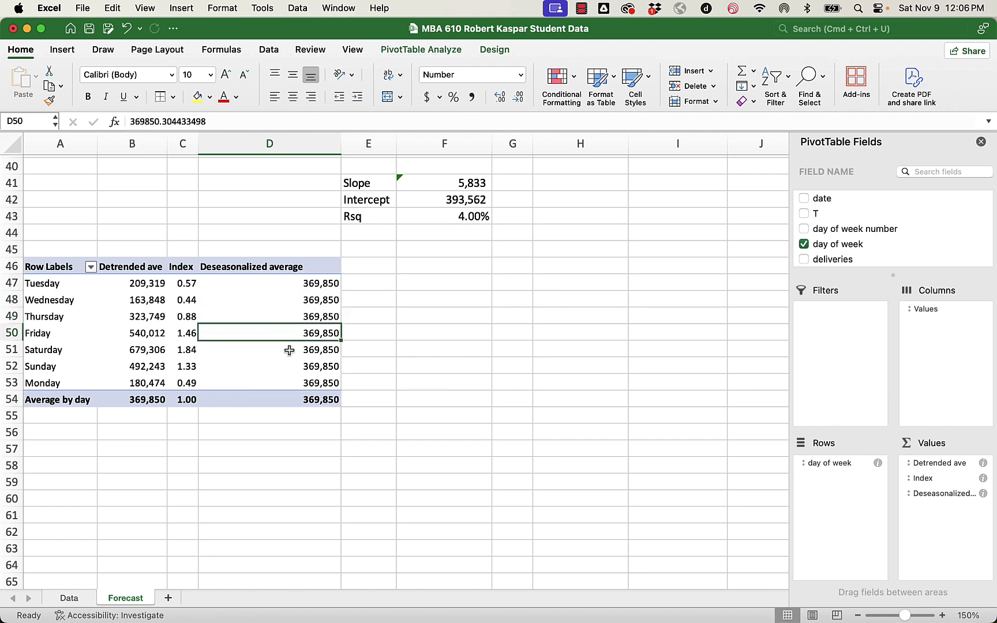
pyautogui.click(289, 350)
pyautogui.click(289, 366)
pyautogui.click(290, 381)
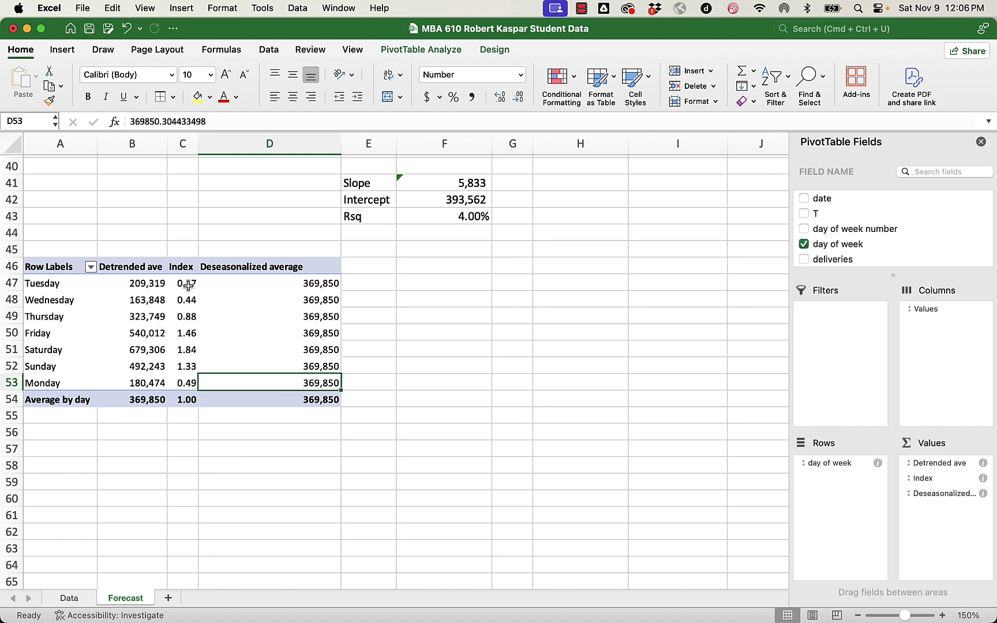
pyautogui.moveTo(186, 284); pyautogui.dragTo(183, 403)
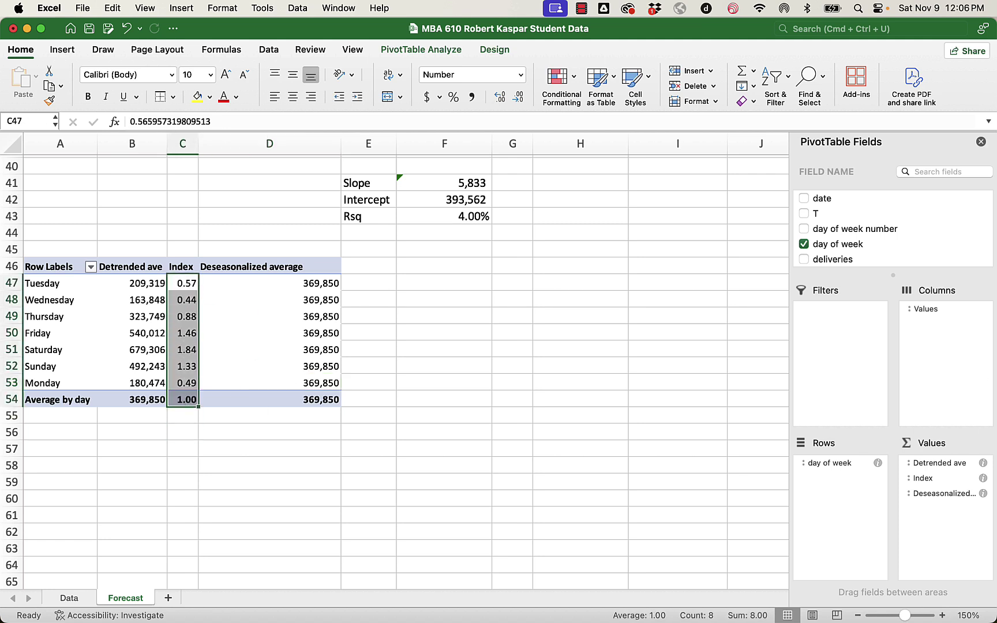
# Step: Close the PivotTable Fields pane and scroll up and right to show the Total Deliveries chart
pyautogui.click(981, 142)
pyautogui.click(648, 413)
pyautogui.scroll(15, 648, 412)
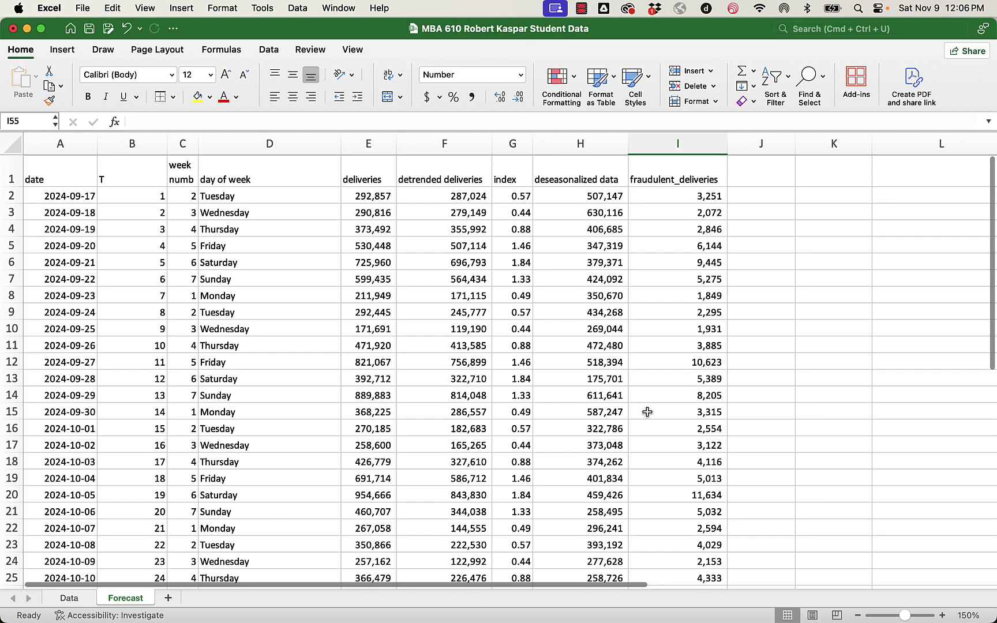
pyautogui.hscroll(10, 648, 412)
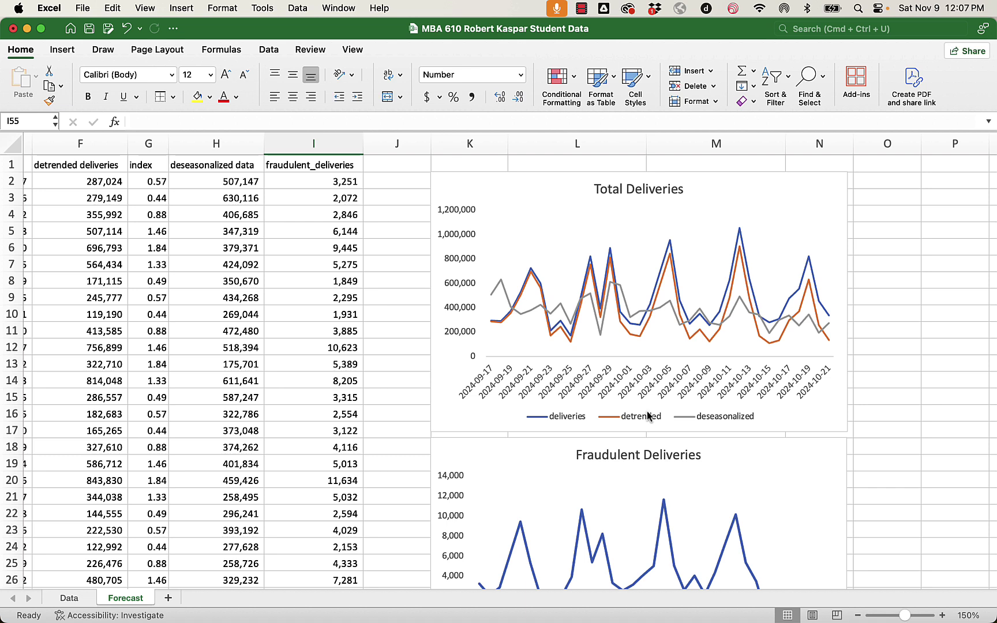
pyautogui.click(583, 8)
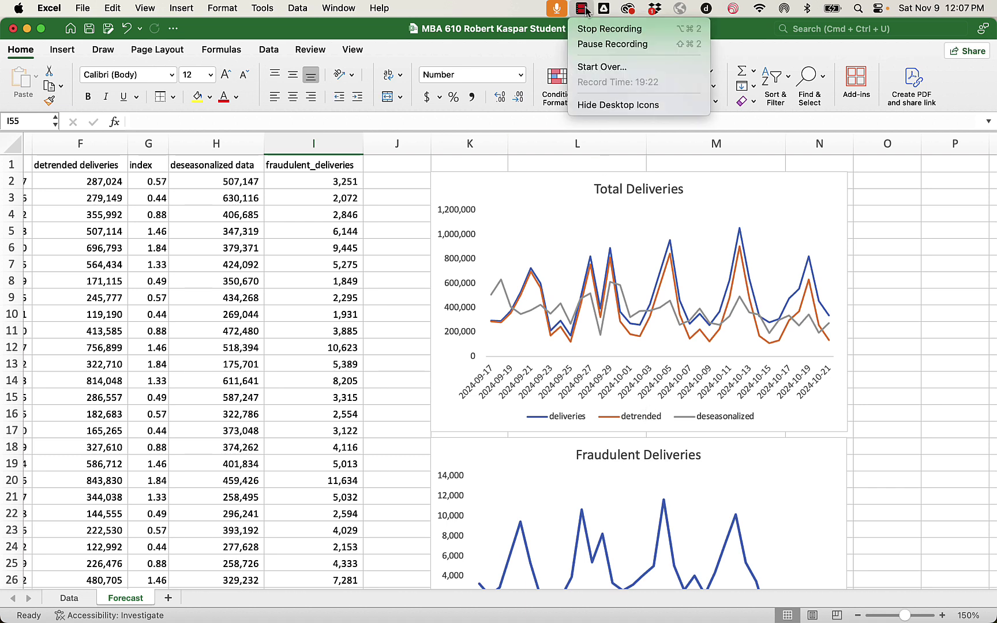